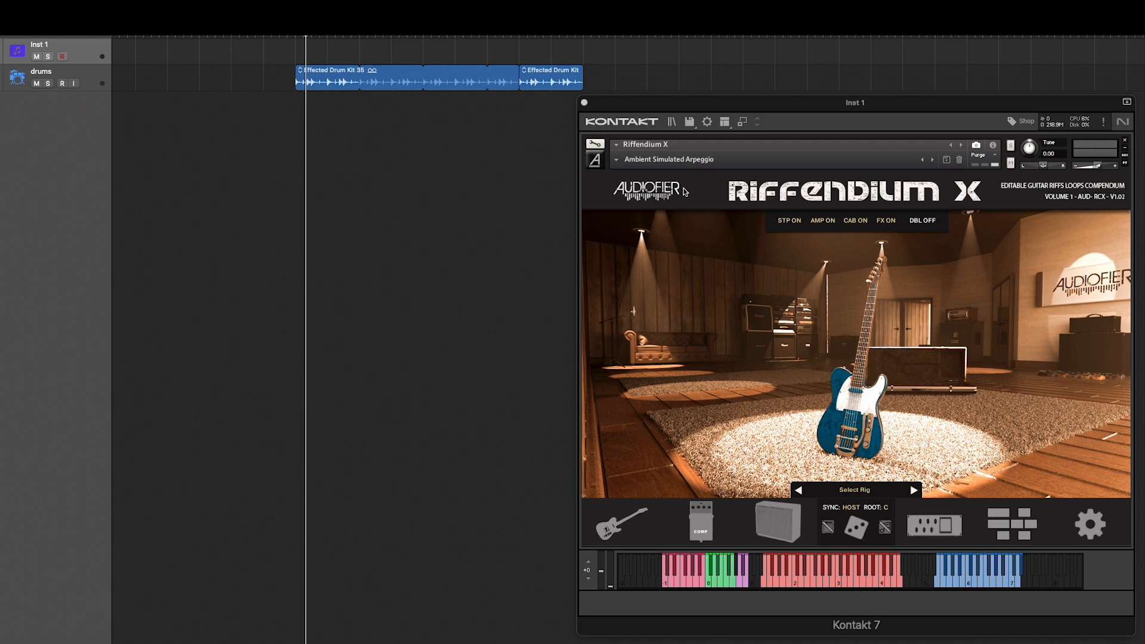
click(617, 160)
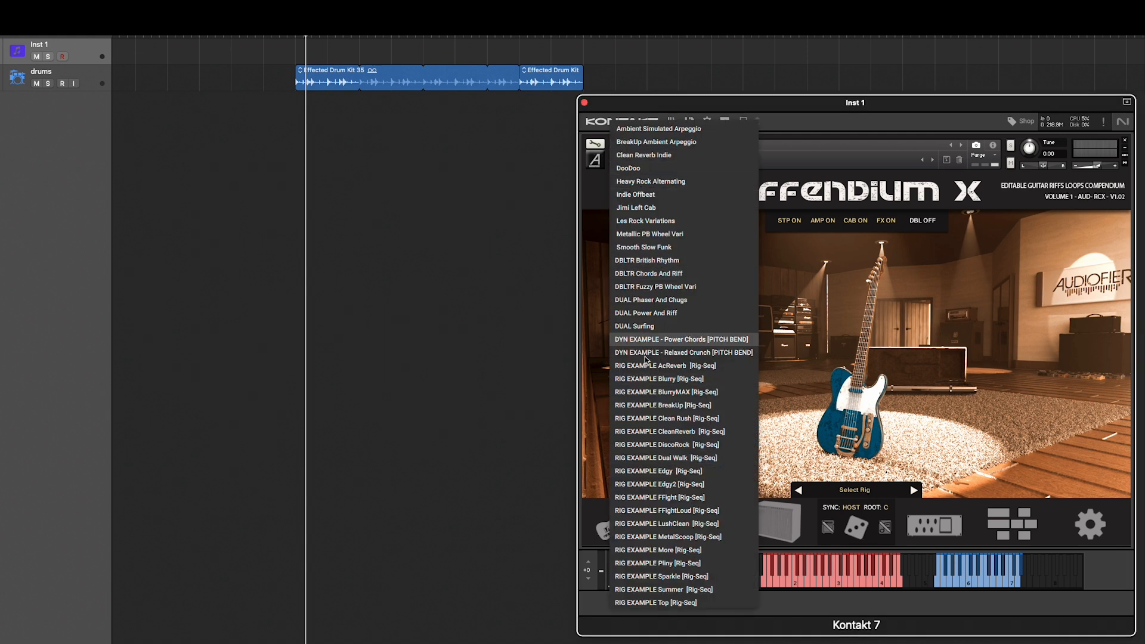
click(594, 192)
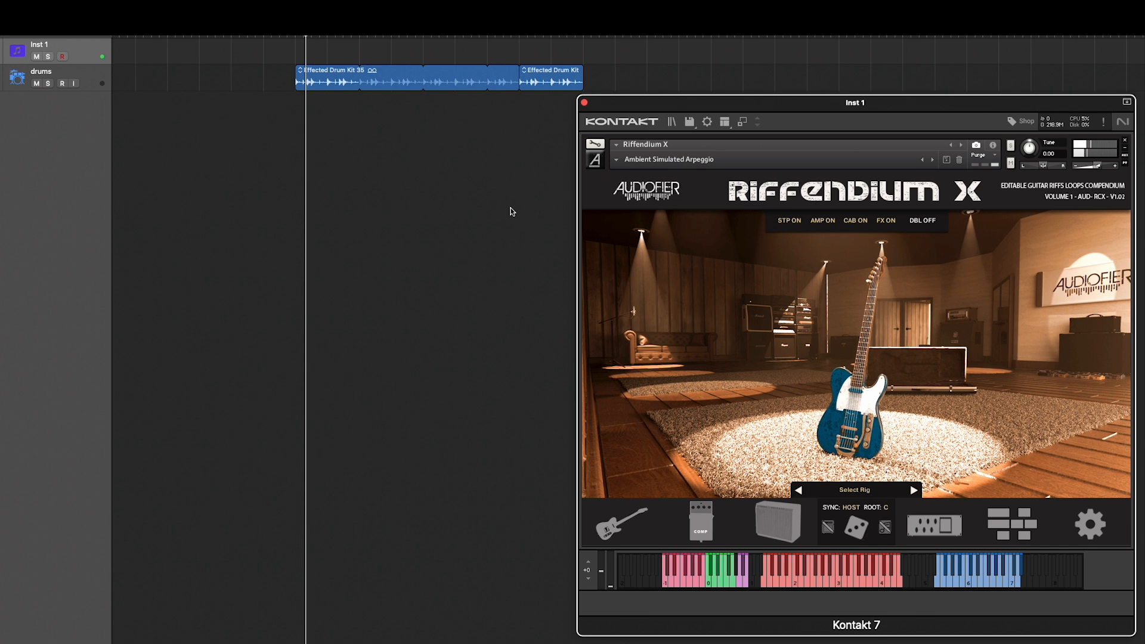
click(859, 493)
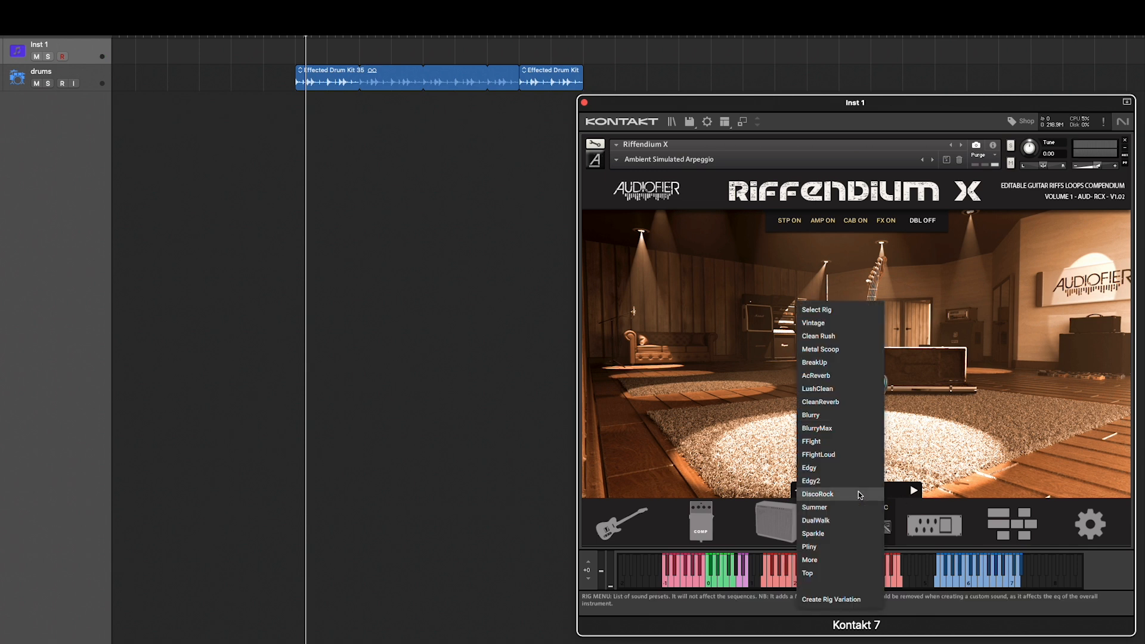
click(928, 509)
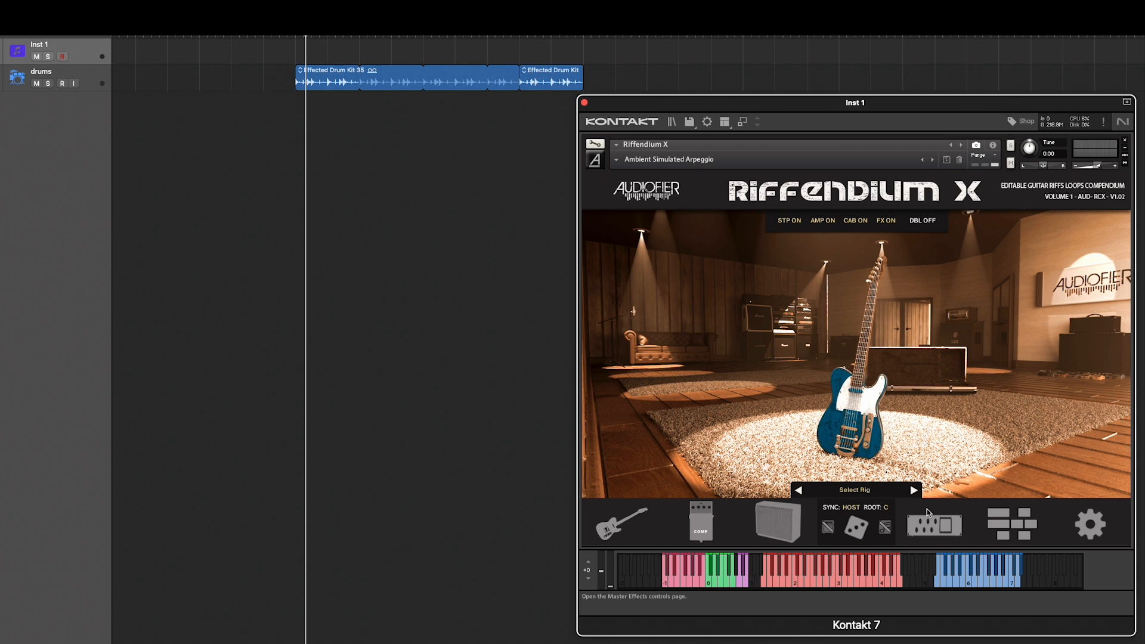
Step: Load the LushClean rig and look at its master effects settings
click(859, 489)
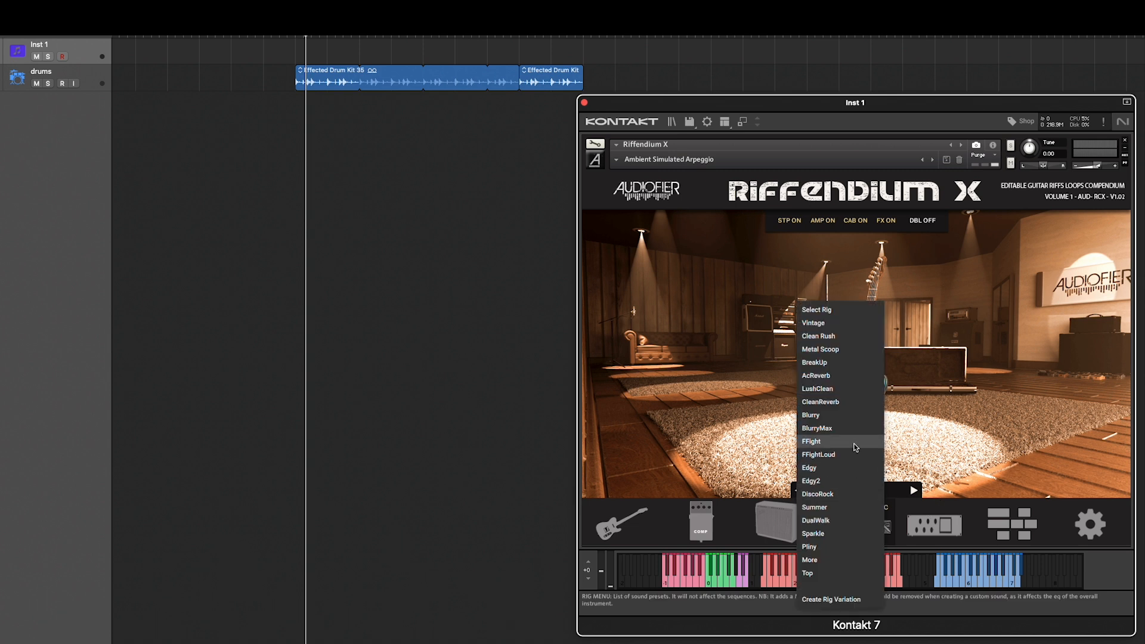
click(829, 389)
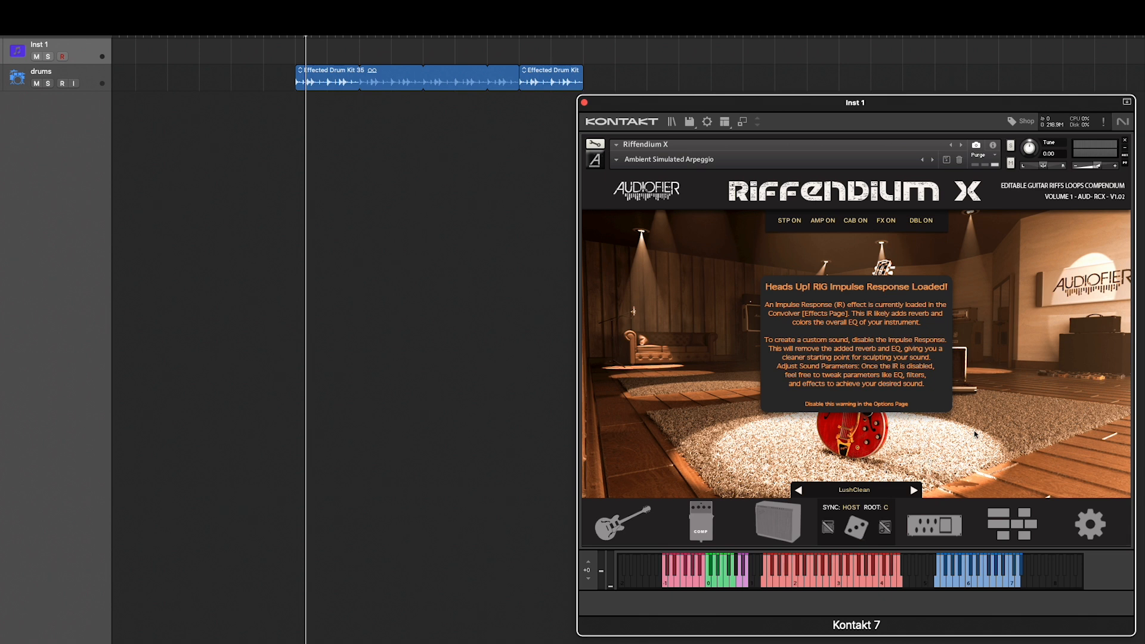
click(936, 532)
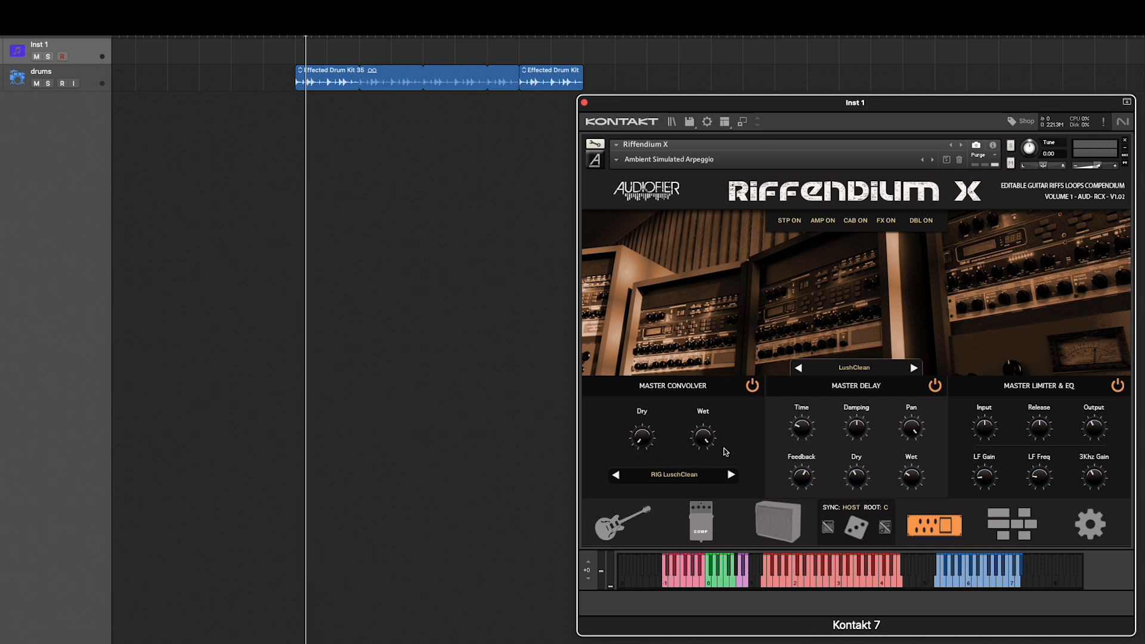
click(933, 529)
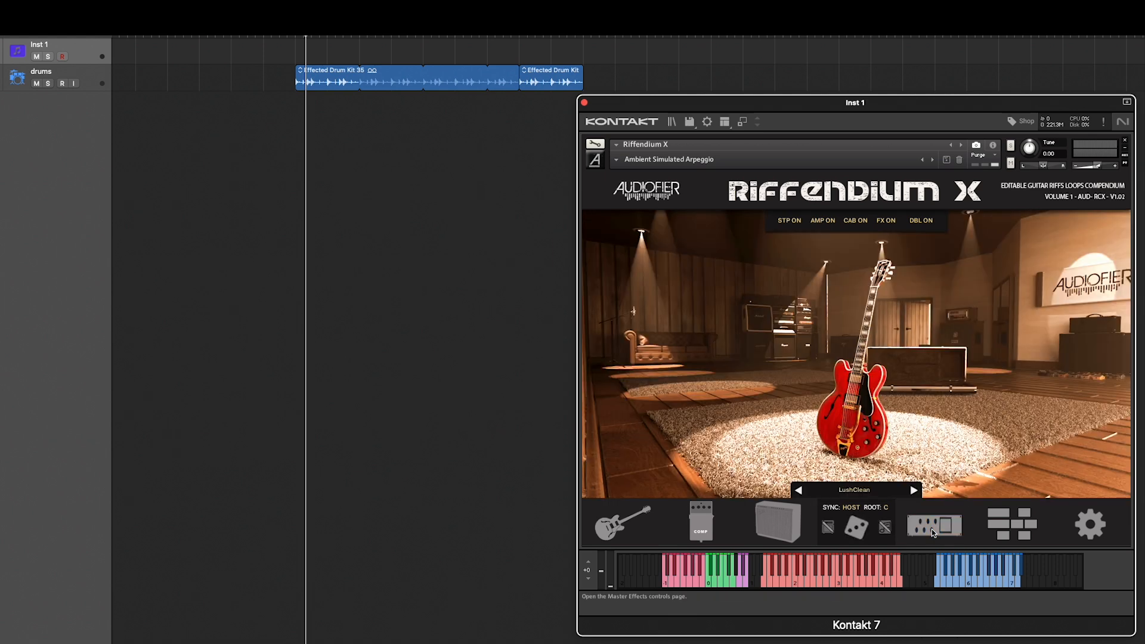
Step: Reload the LushClean rig and browse the reverb, SFX and rig impulse responses available in the Master Convolver
click(845, 490)
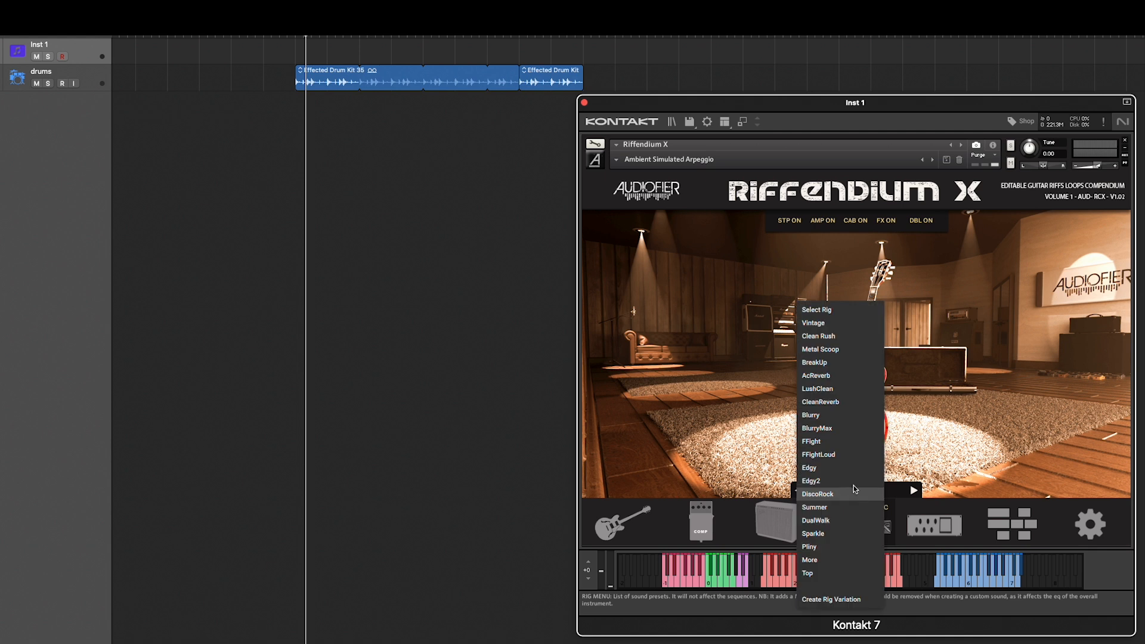
click(843, 388)
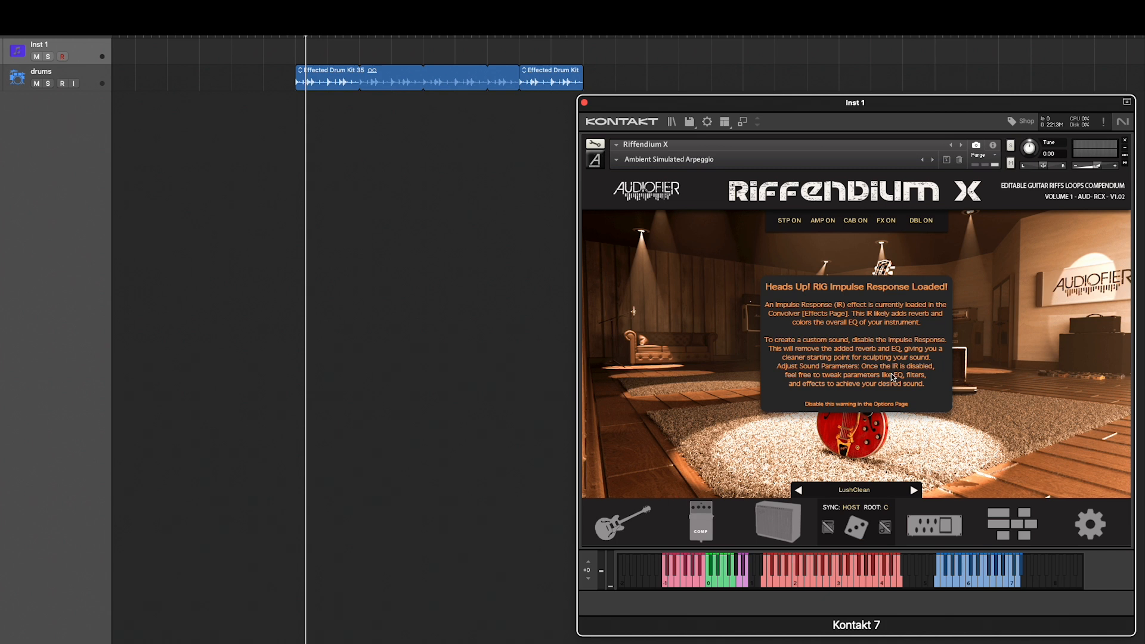
click(941, 526)
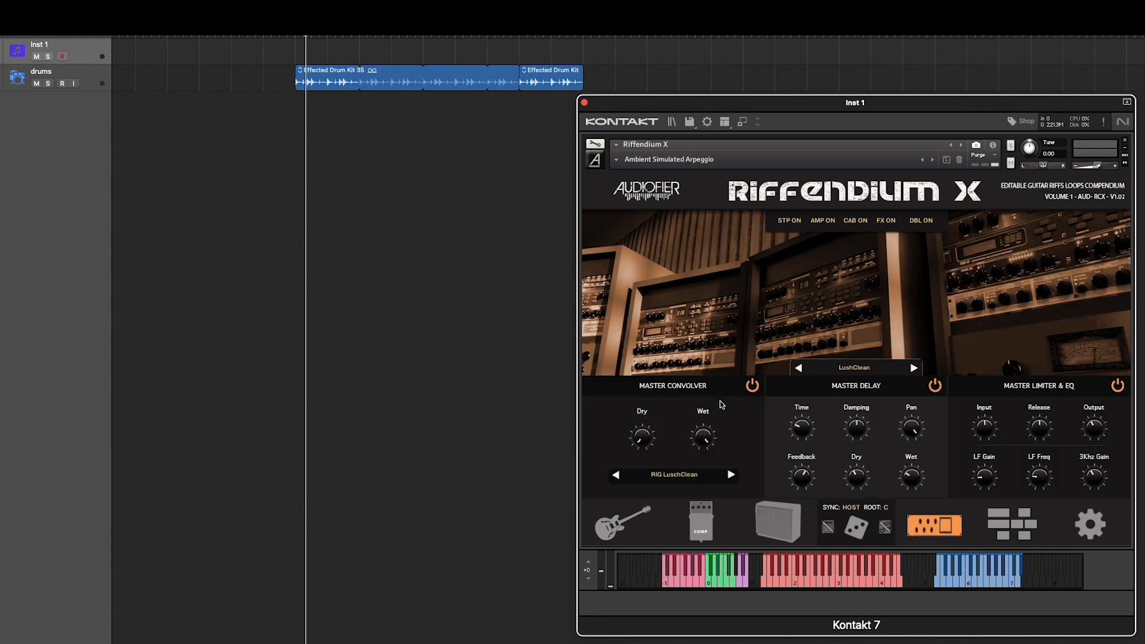
click(679, 475)
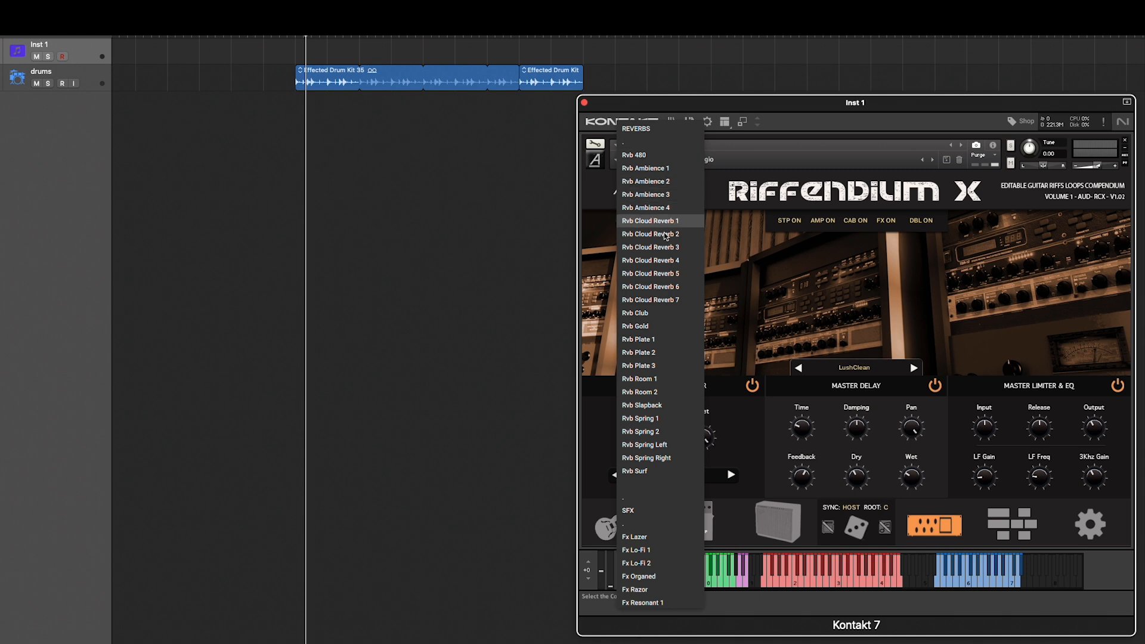
scroll(641, 579, down, 10)
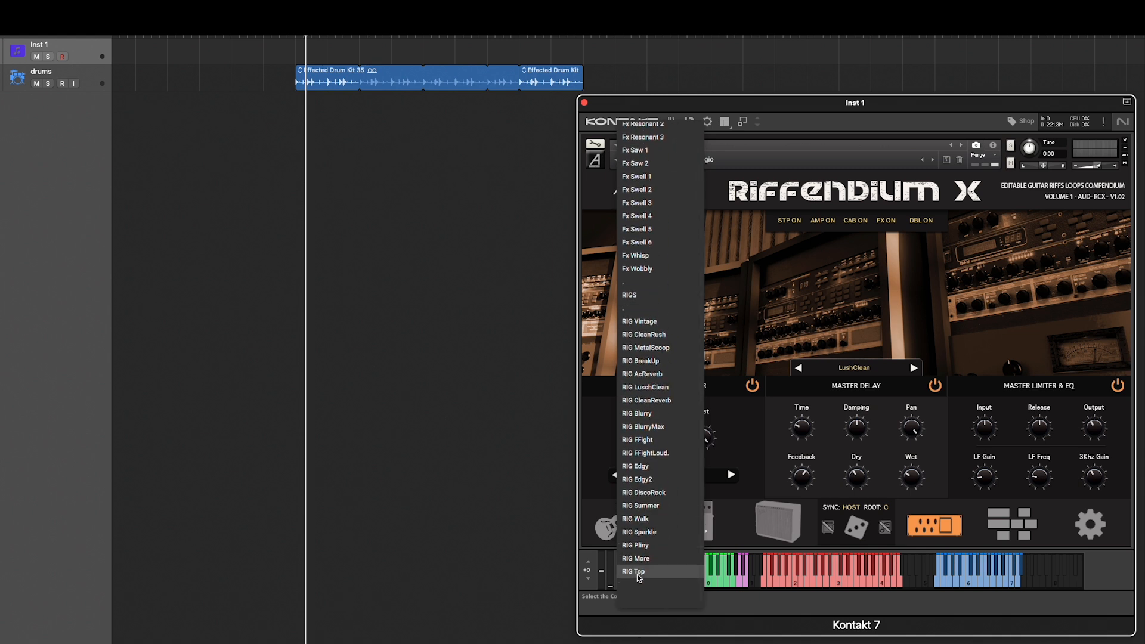
scroll(657, 424, up, 10)
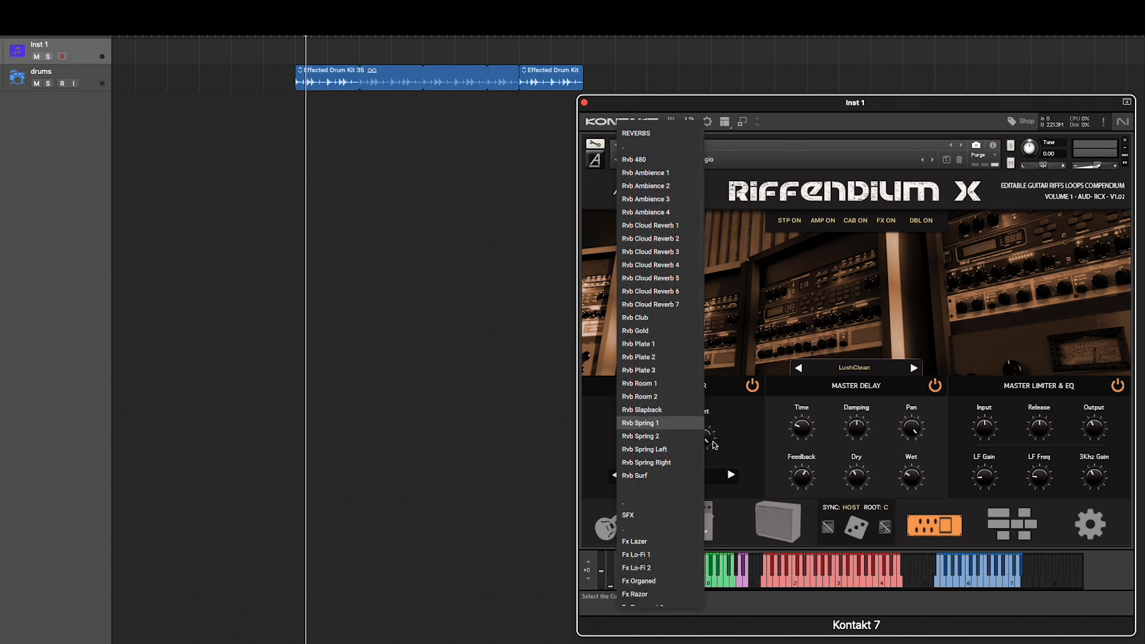
click(738, 431)
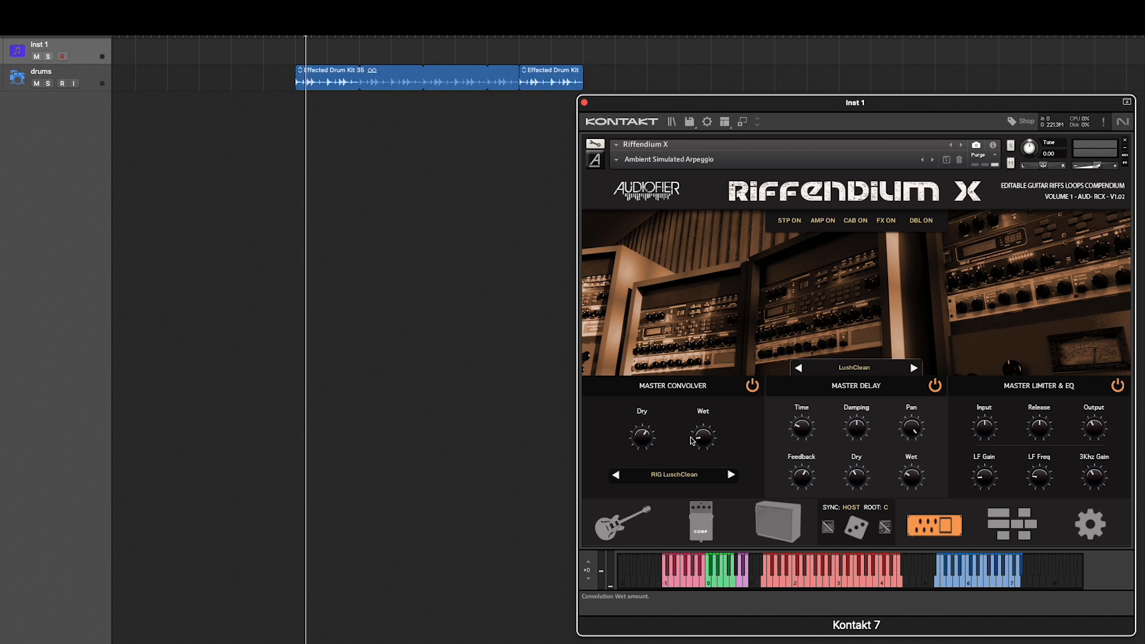
Step: Adjust the Master Convolver's Wet amount, and restore the sound by reloading the LushClean rig
drag(702, 433, 705, 449)
click(935, 525)
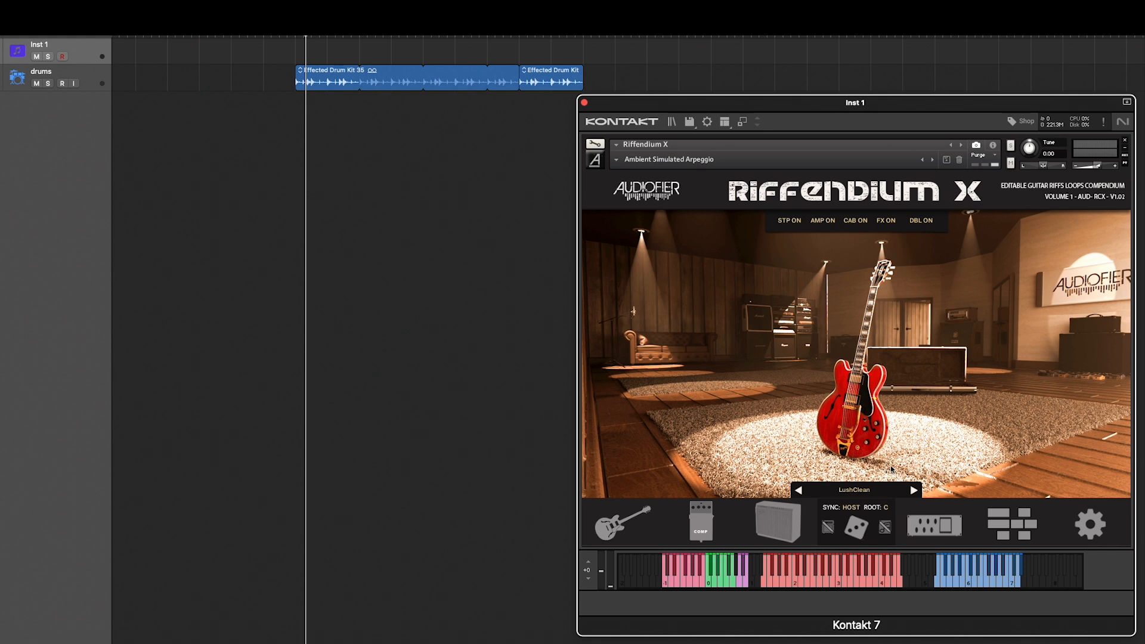
click(859, 490)
click(830, 388)
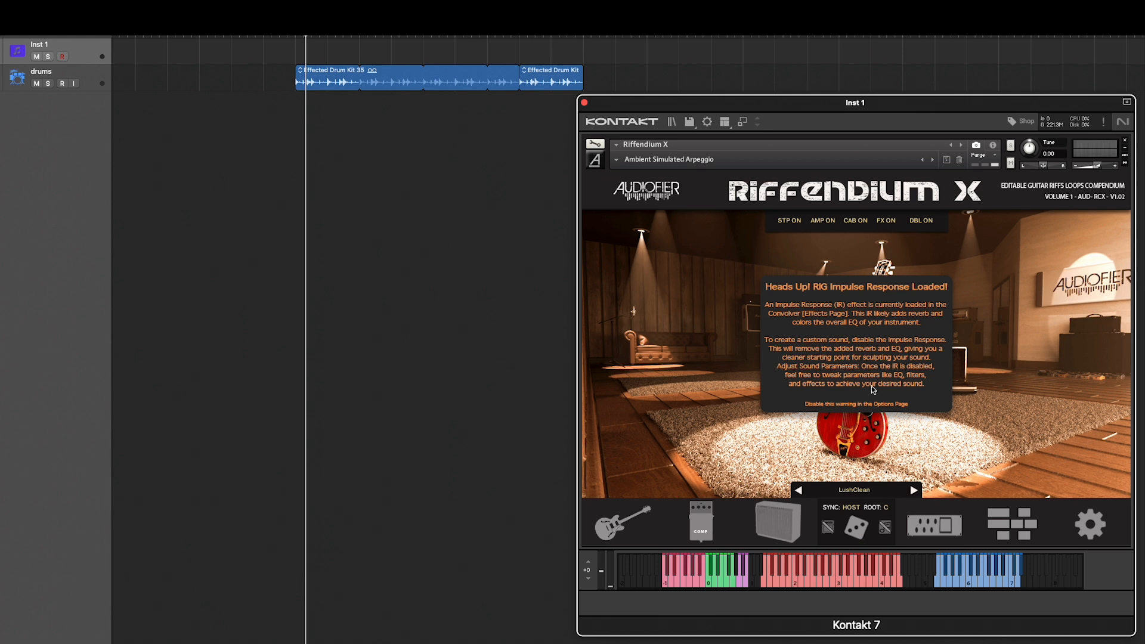
Step: Disable the impulse response warning in the instrument options and load the LushClean rig again
click(1091, 524)
click(1034, 333)
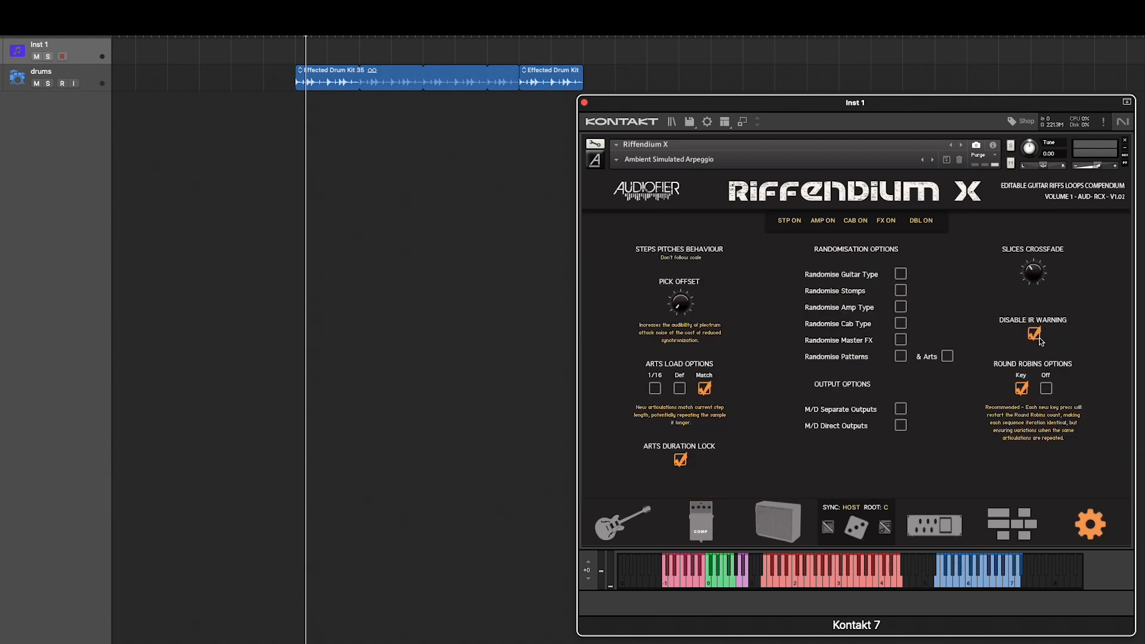
click(1089, 527)
click(855, 493)
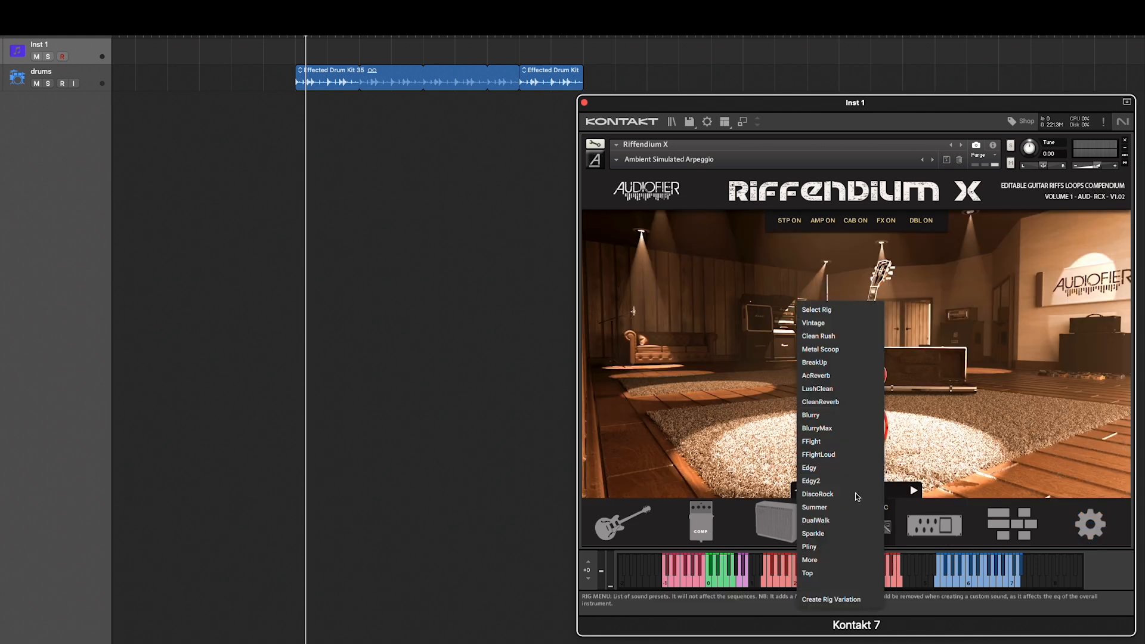
click(850, 378)
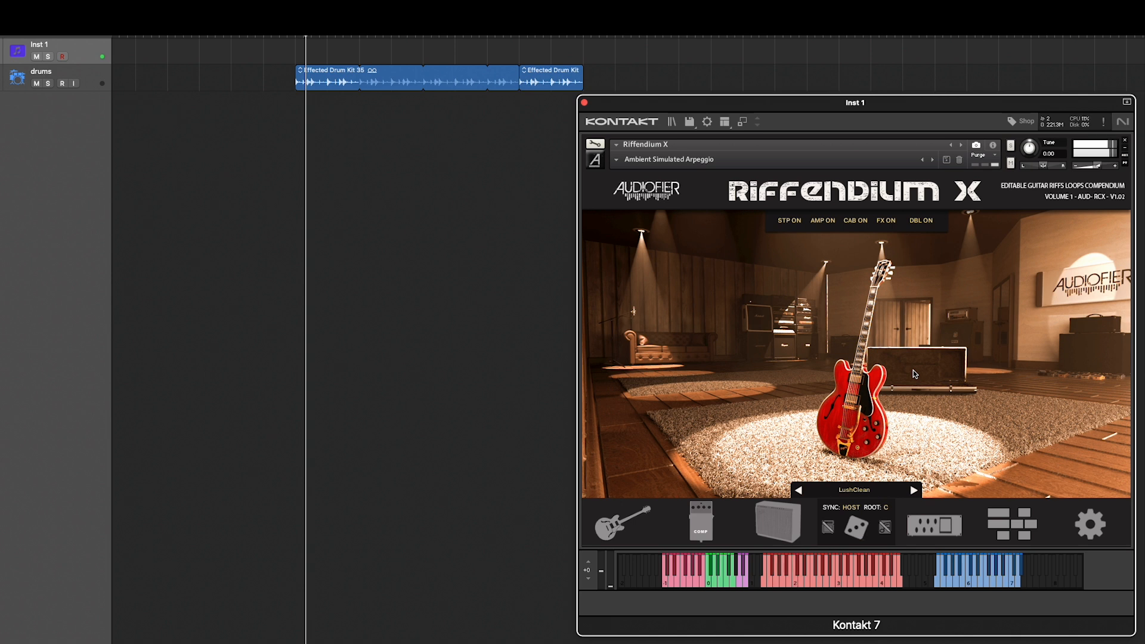
Step: Audition two other guitar sounds by loading the BreakUp rig and the Pliny rig
click(866, 491)
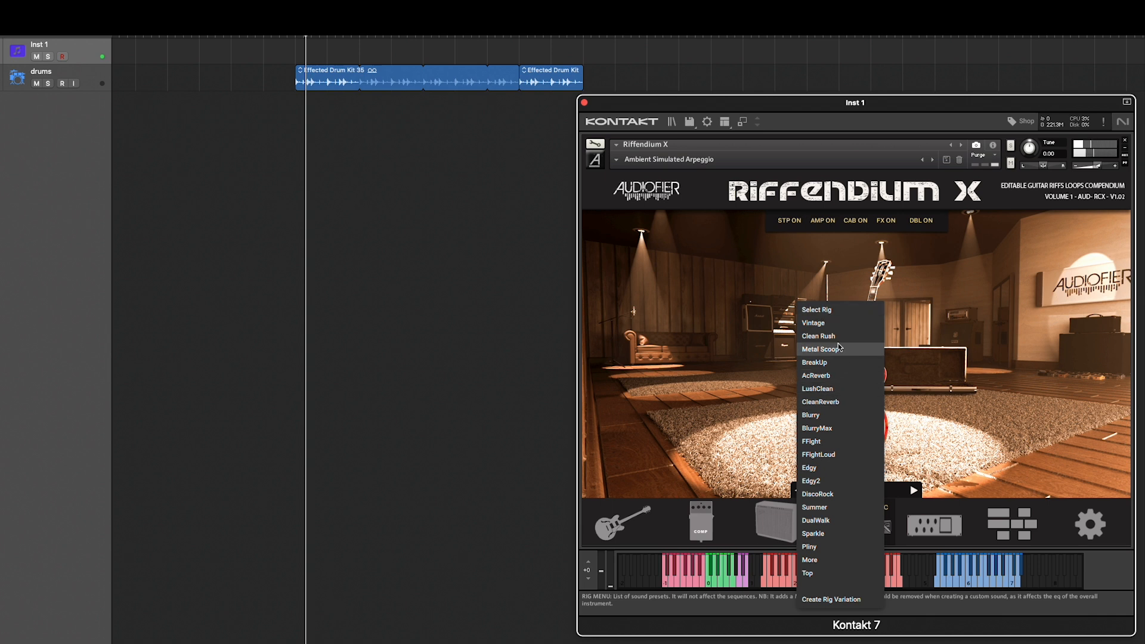
click(837, 363)
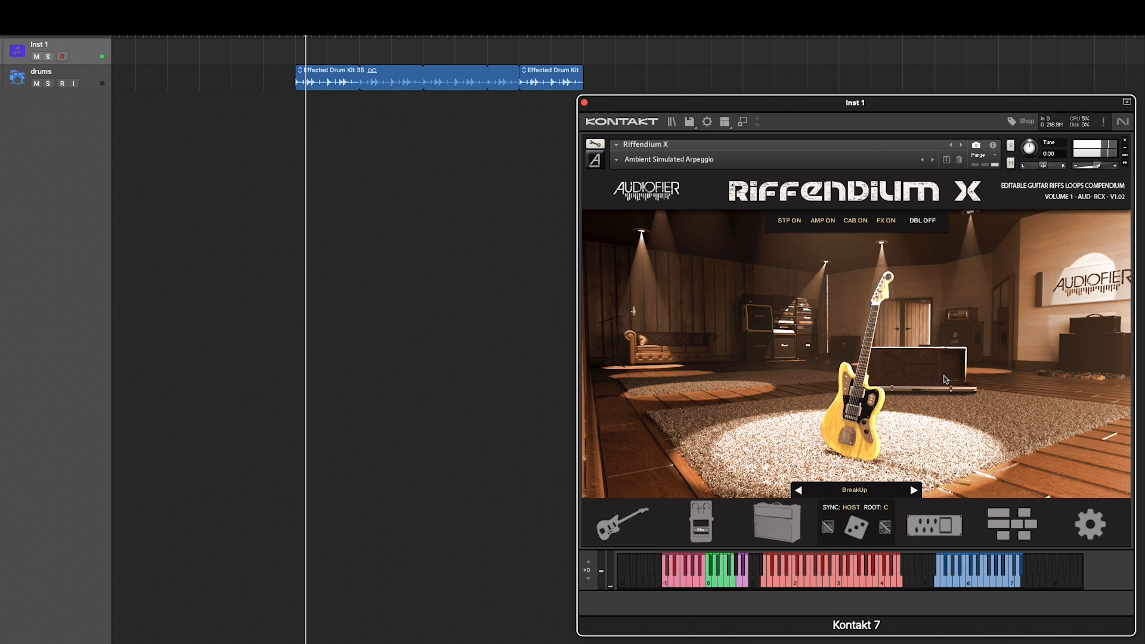
click(859, 494)
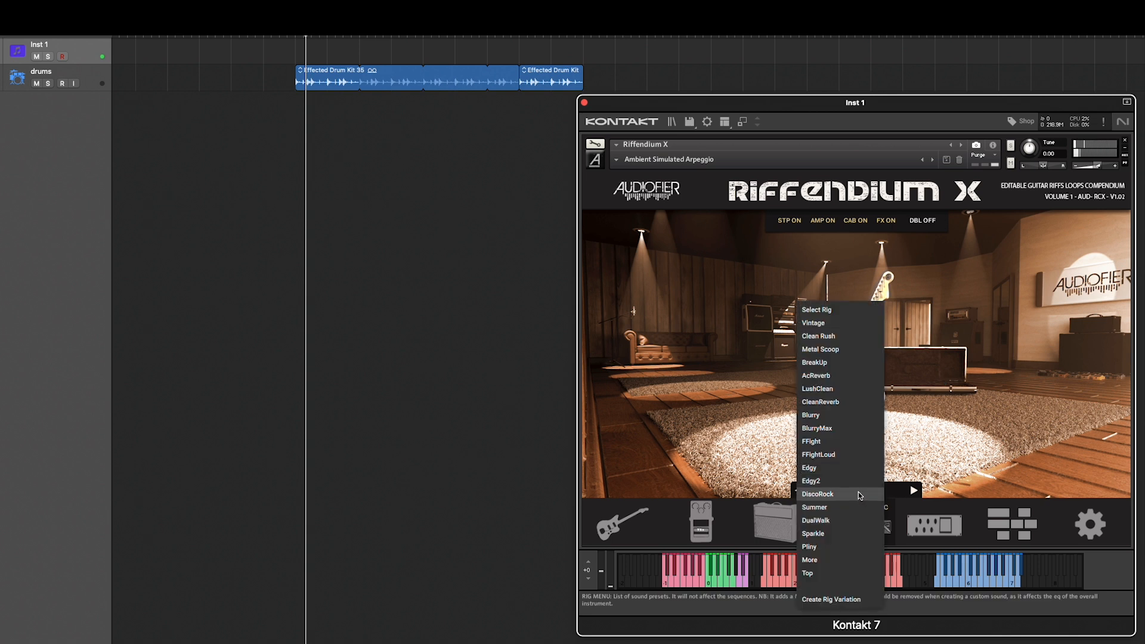
click(847, 547)
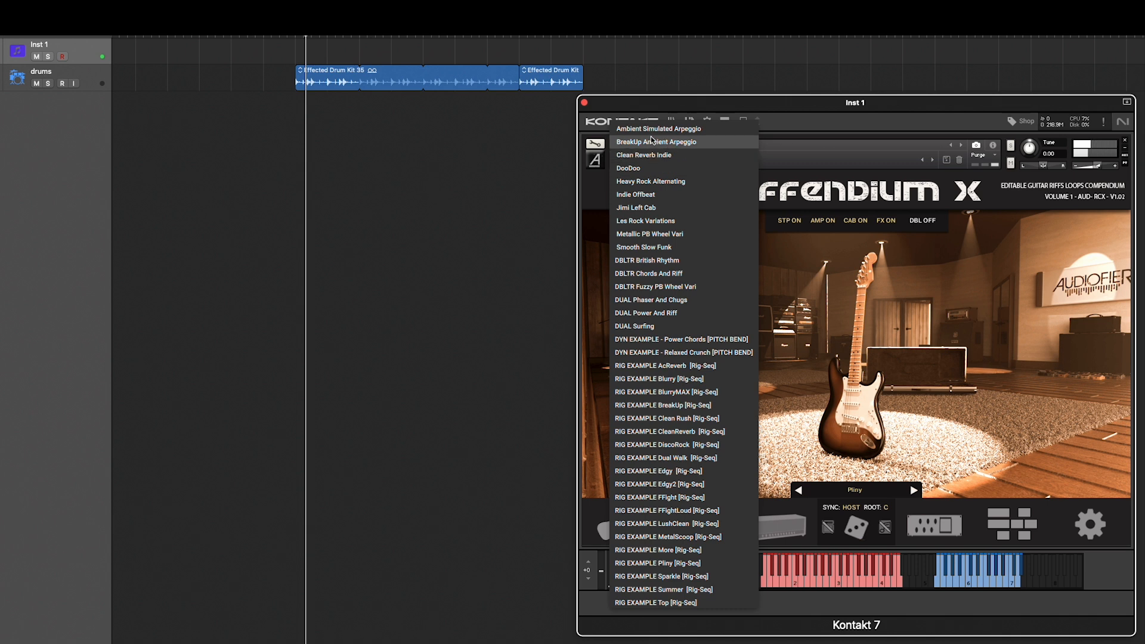
Step: Load the Ambient Simulated Arpeggio snapshot and recall the Soft Clean Rhythm - CR CL preset in its sequencer
click(654, 129)
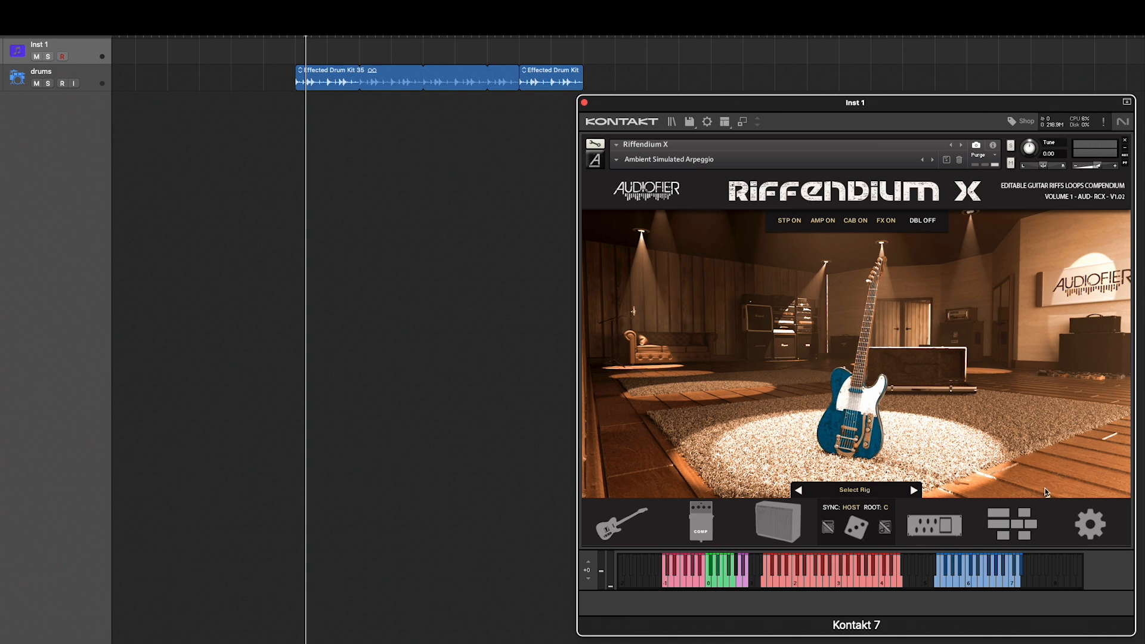
click(1004, 526)
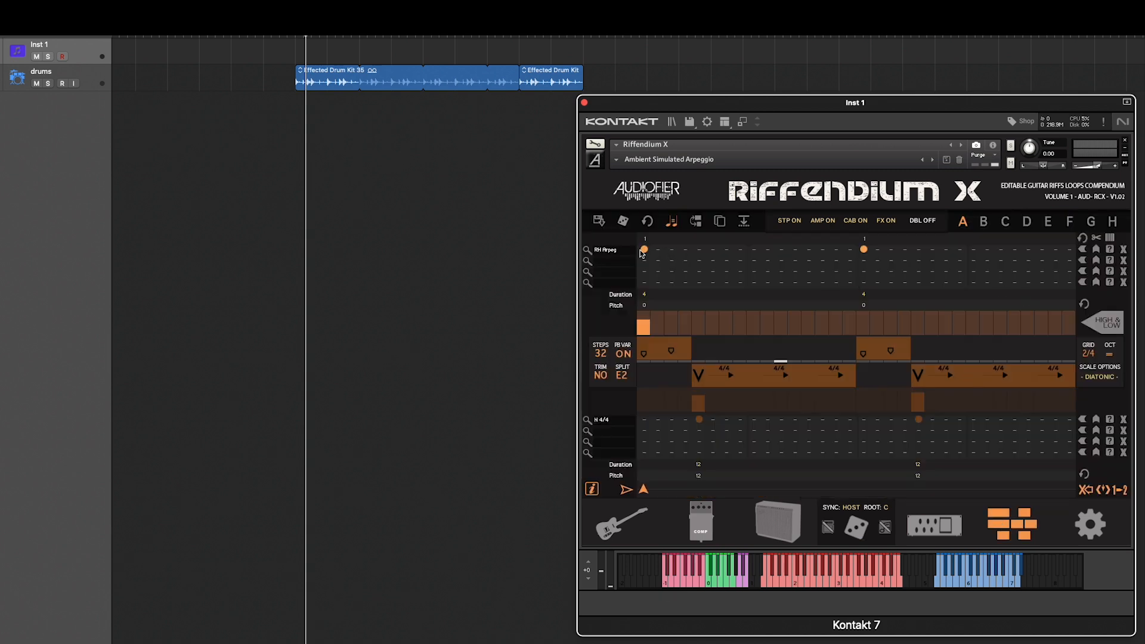
click(597, 223)
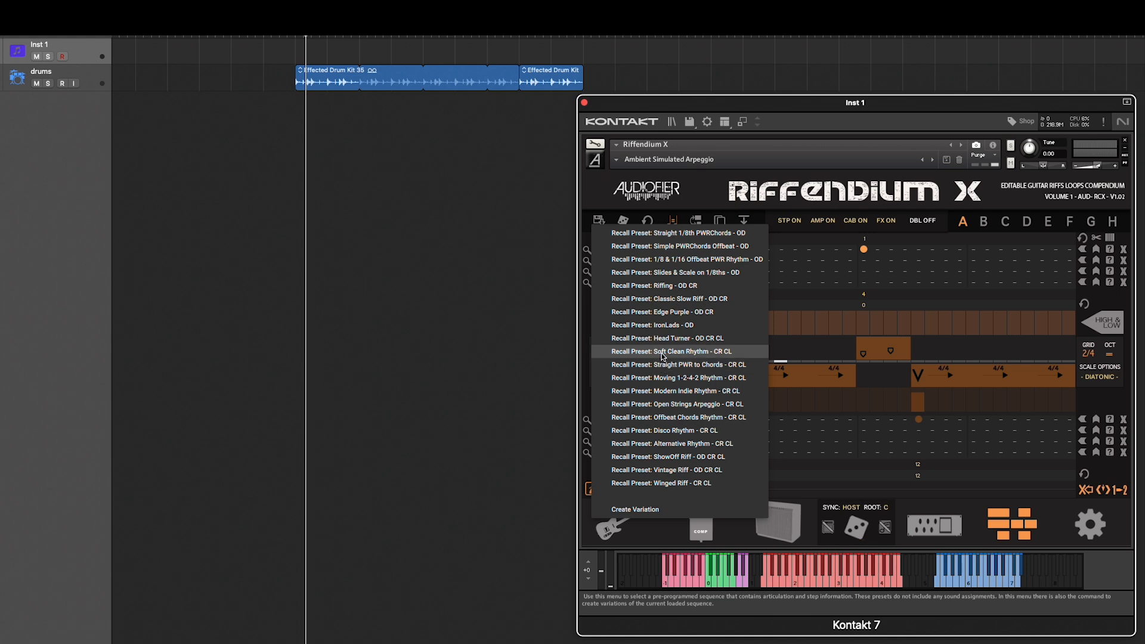
click(662, 356)
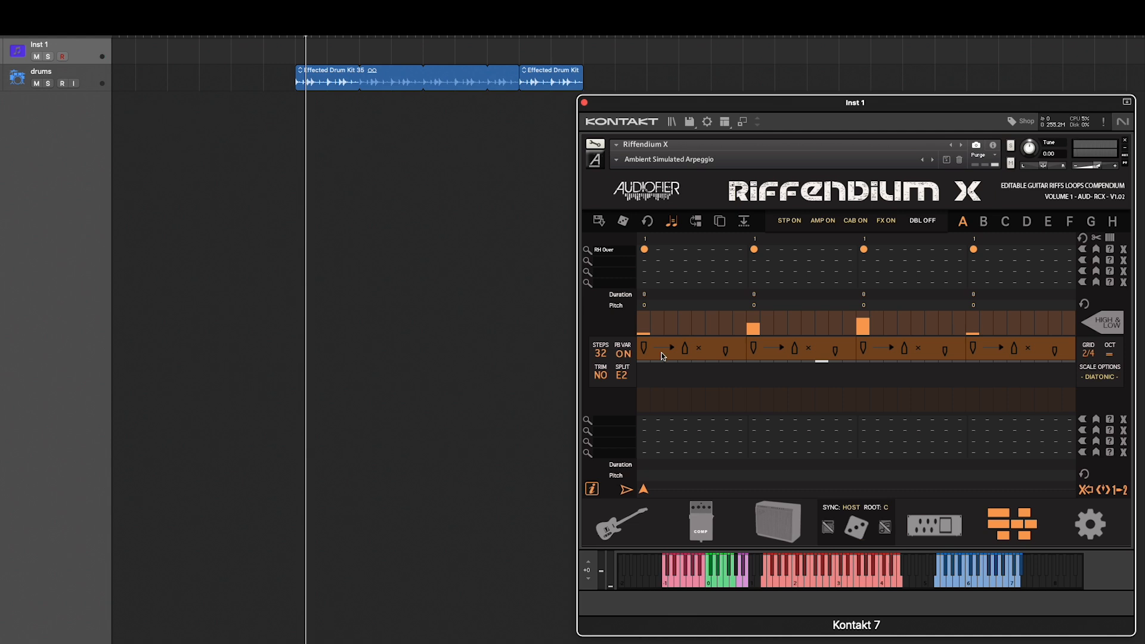
Step: Set the Master Convolver's impulse response to Rvb Room 1 and return to the sequencer page
click(920, 532)
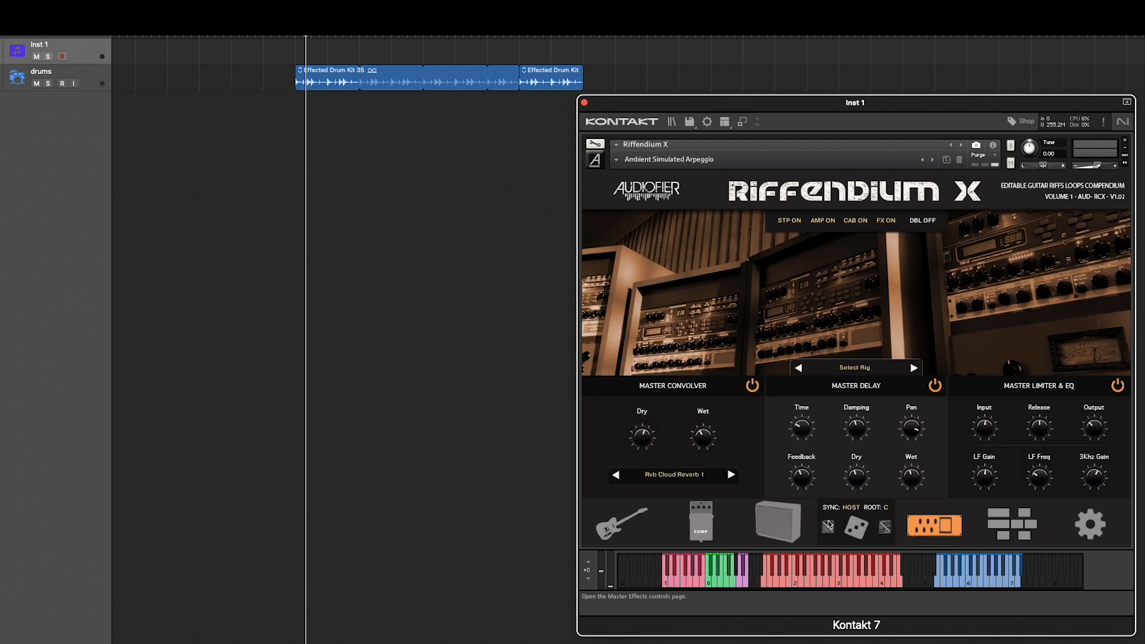
click(679, 479)
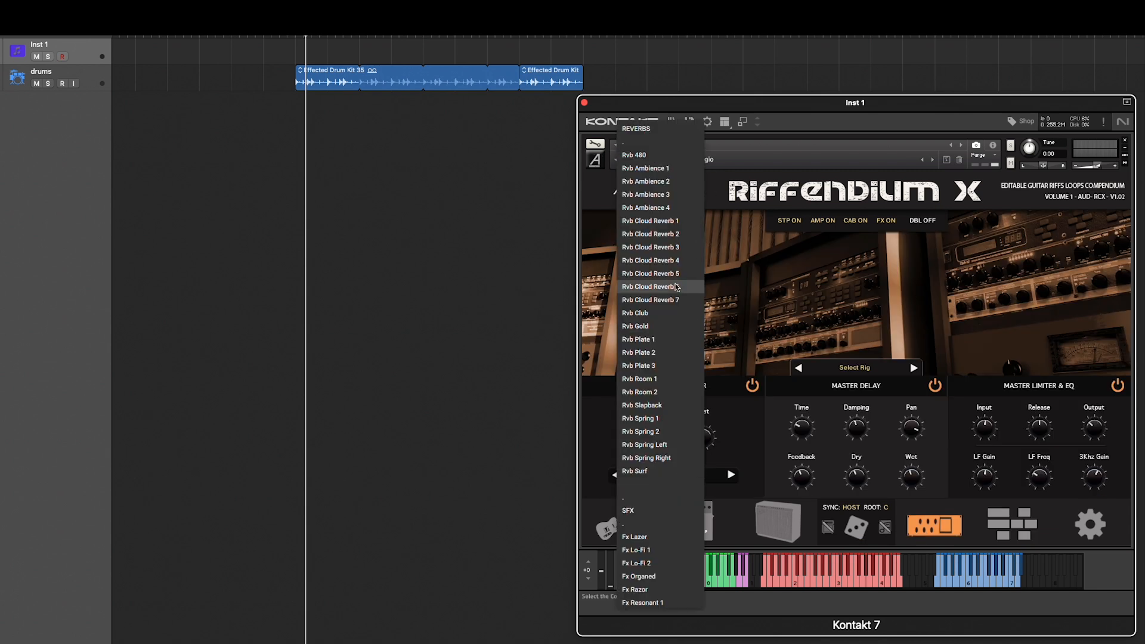
click(656, 379)
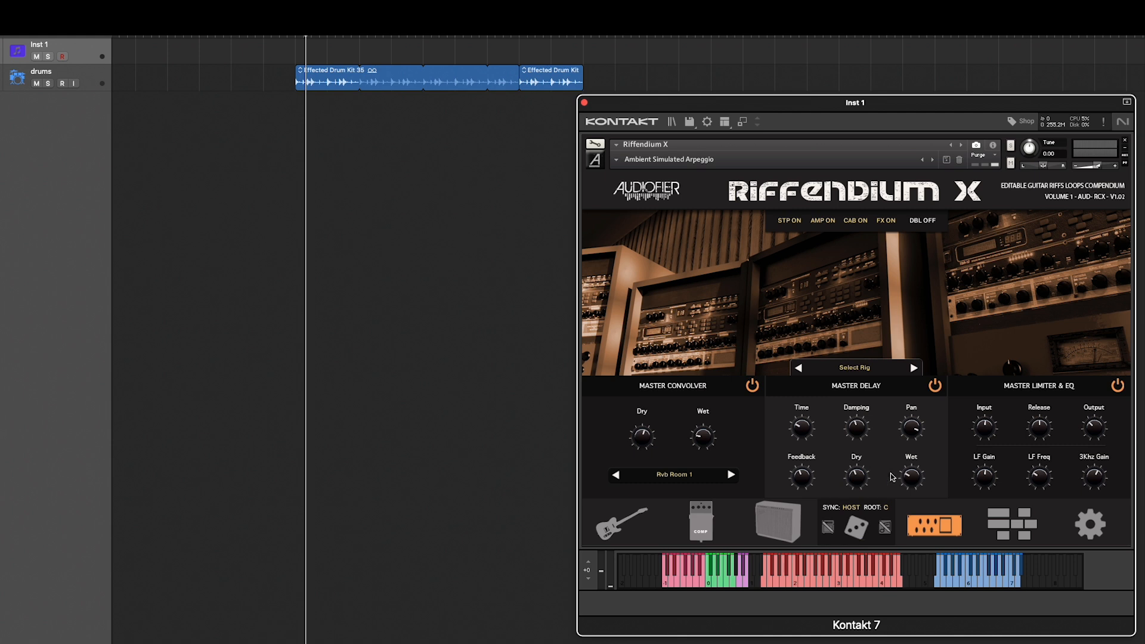
click(1001, 526)
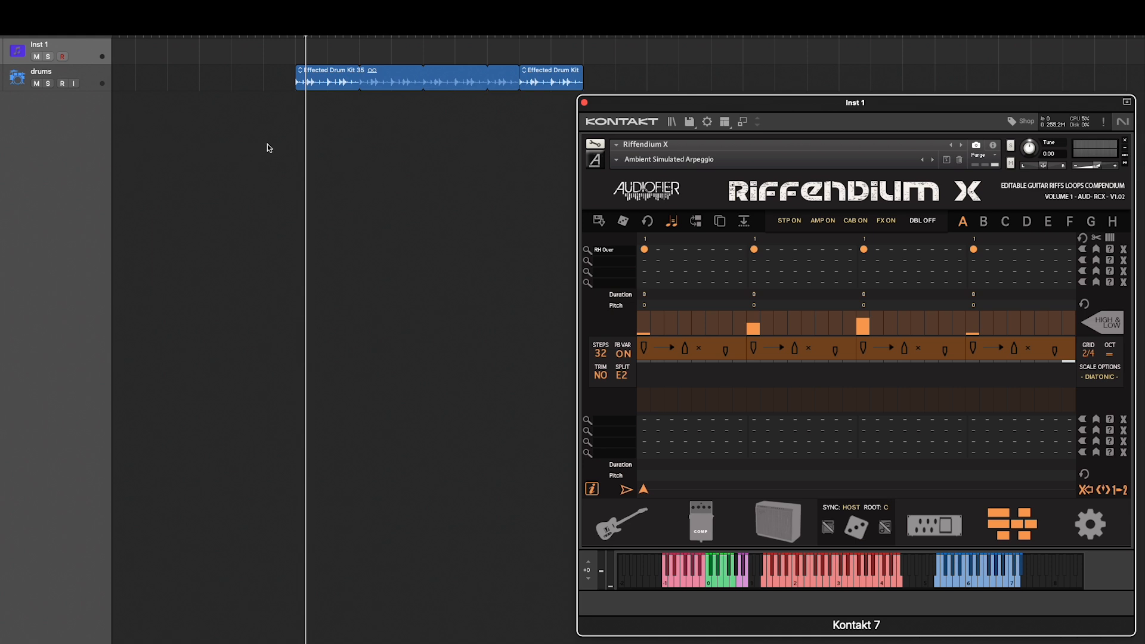
Step: Rename the Inst 1 track to Riffendium X and record a MIDI part on it alongside the drum loop
click(327, 85)
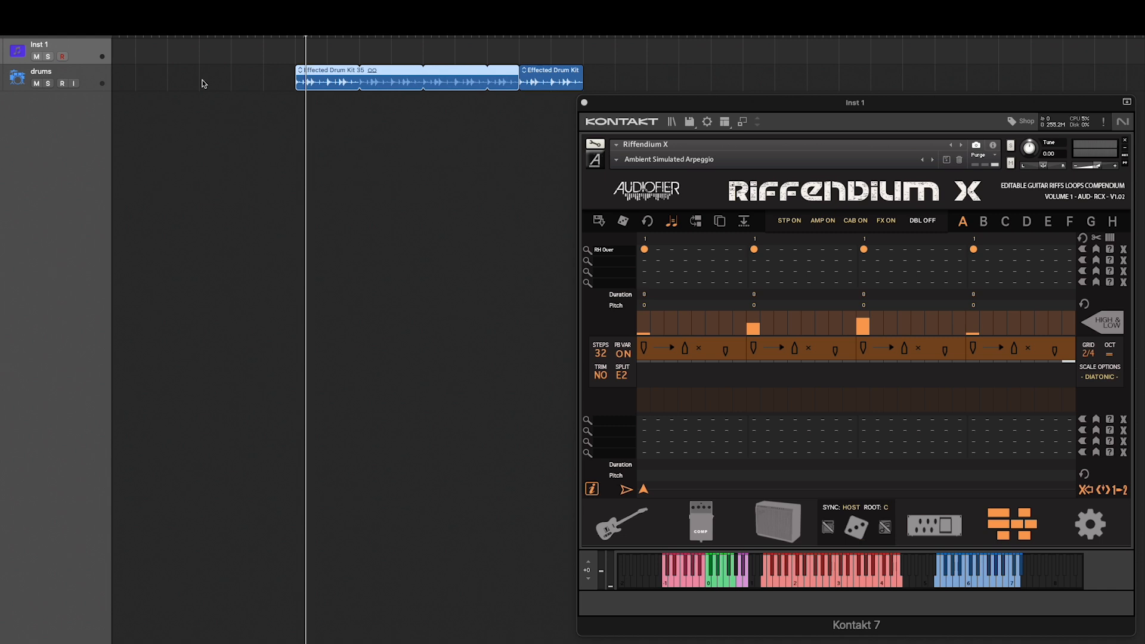
double_click(40, 46)
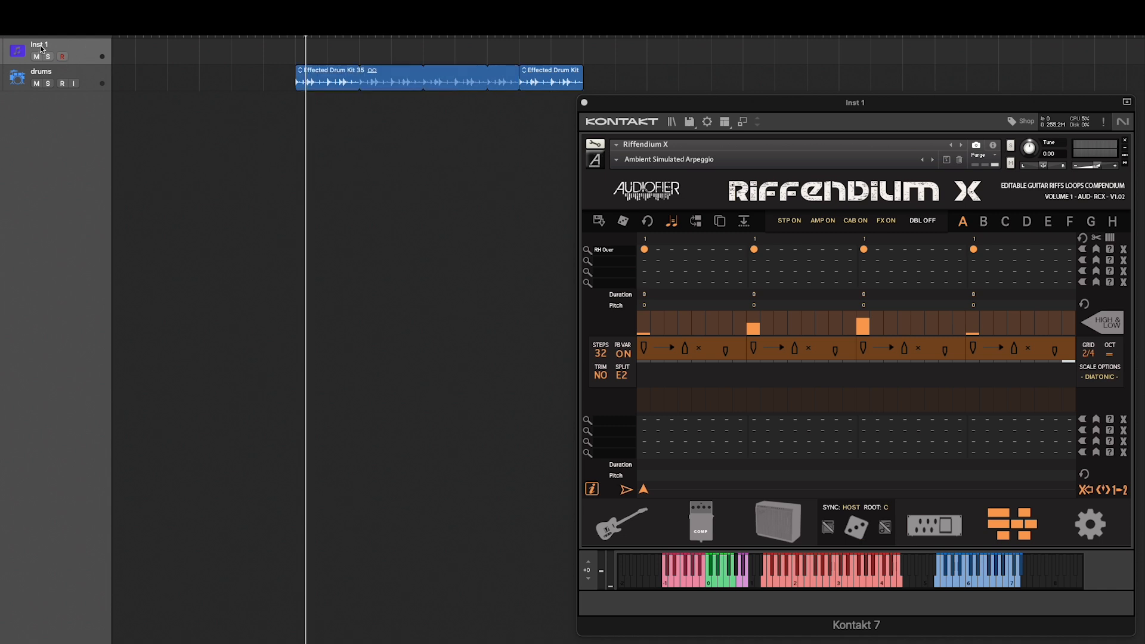
text(Riffendium X)
key(Return)
key(r)
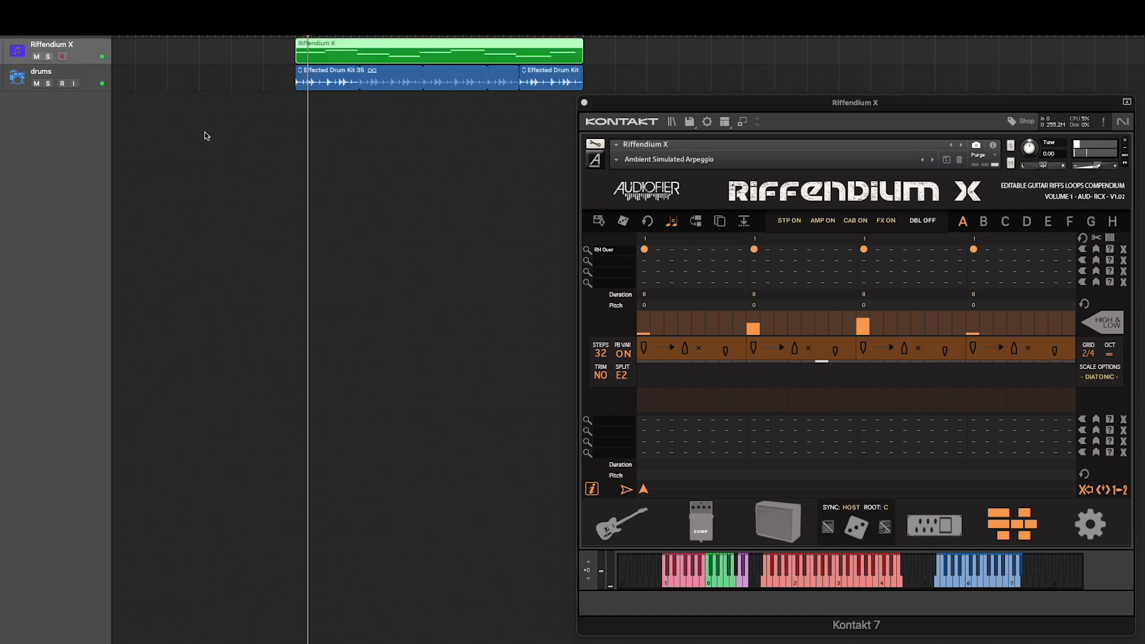
Step: Open the recorded Riffendium X region in the Piano Roll, close the instrument window and enlarge the note editor
key(p)
click(730, 108)
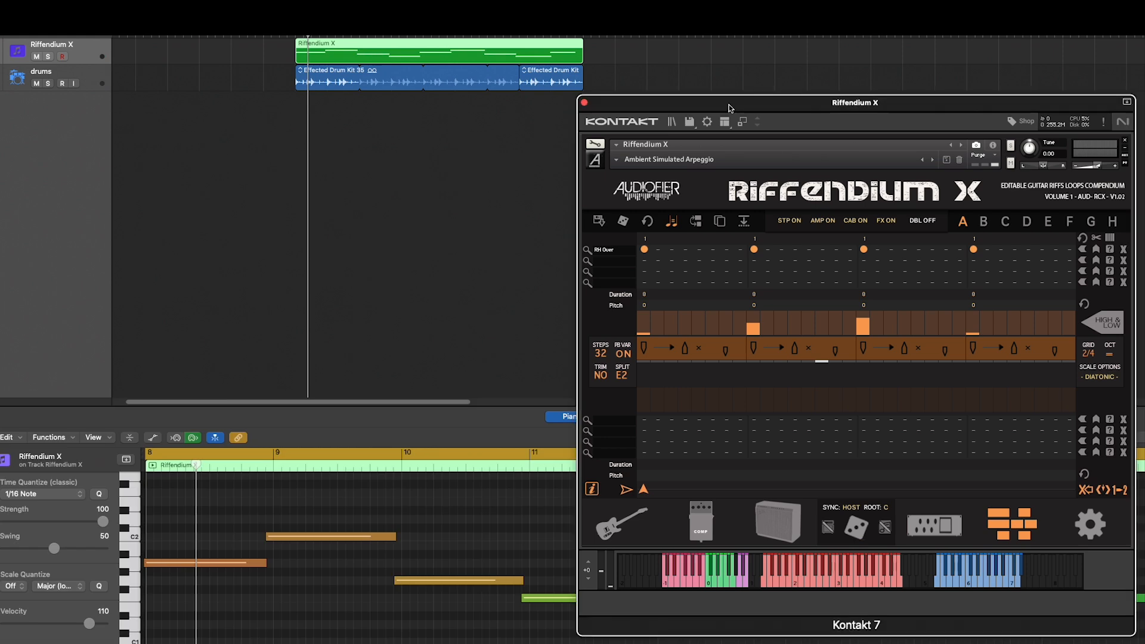
key(super+w)
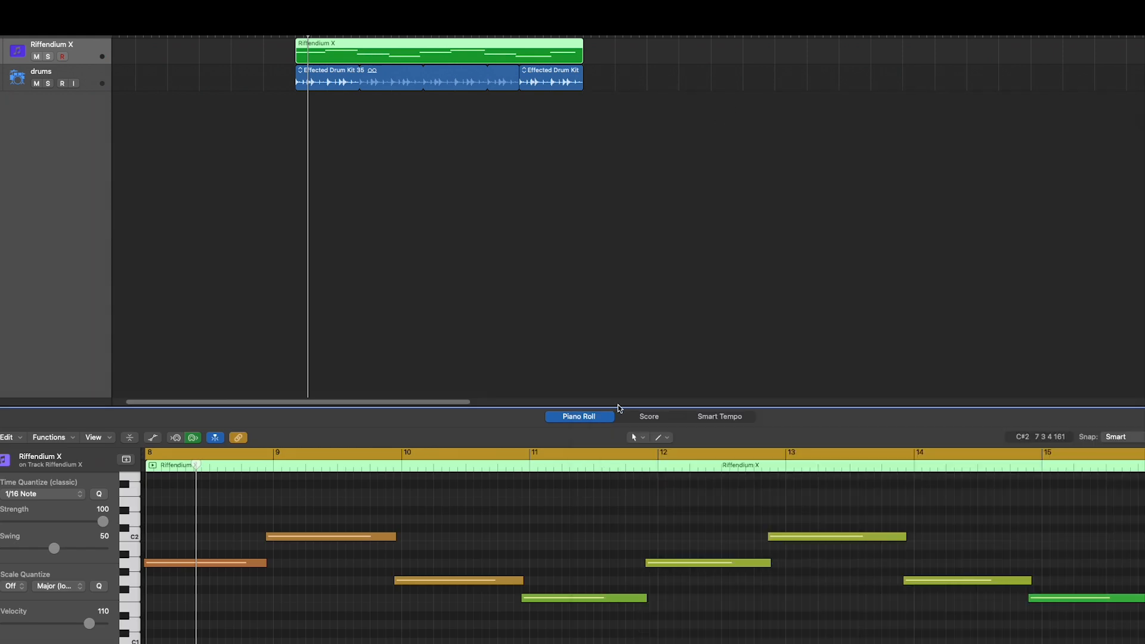
drag(618, 406, 629, 191)
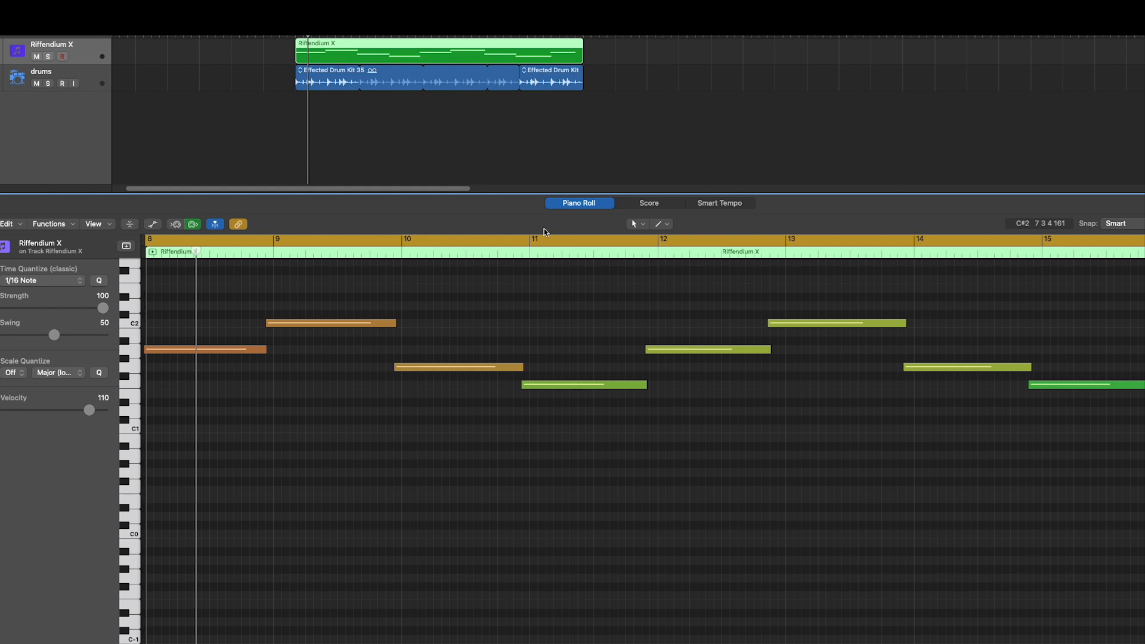
Step: Turn off MIDI output in the note editor, quantize the region's first note to 1/16 and play the part
click(192, 225)
click(179, 349)
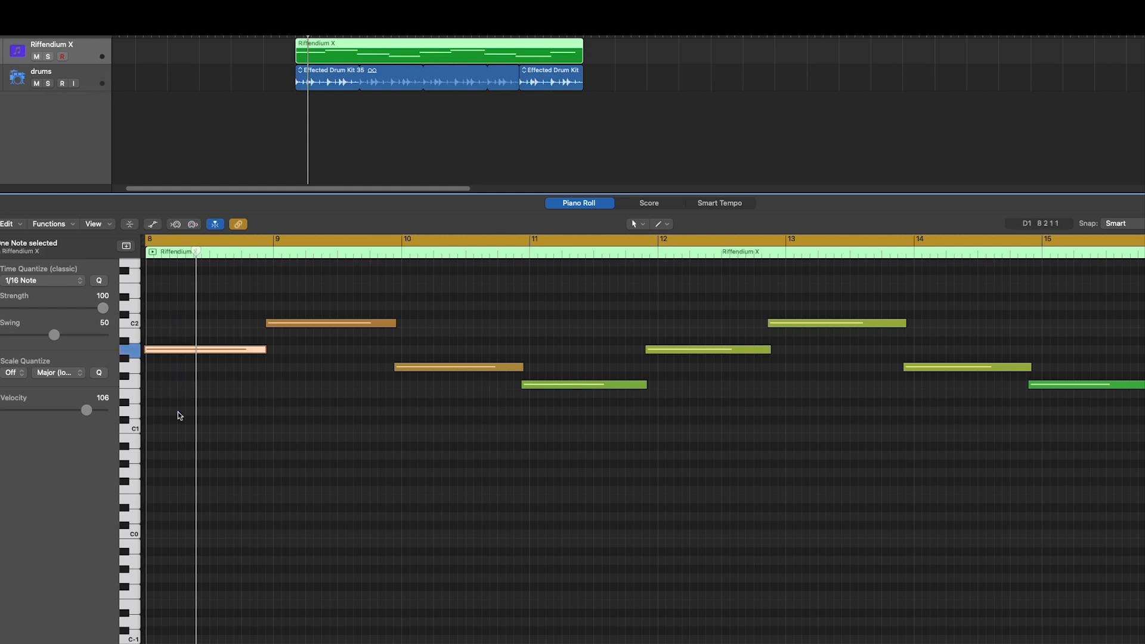
click(99, 281)
key(space)
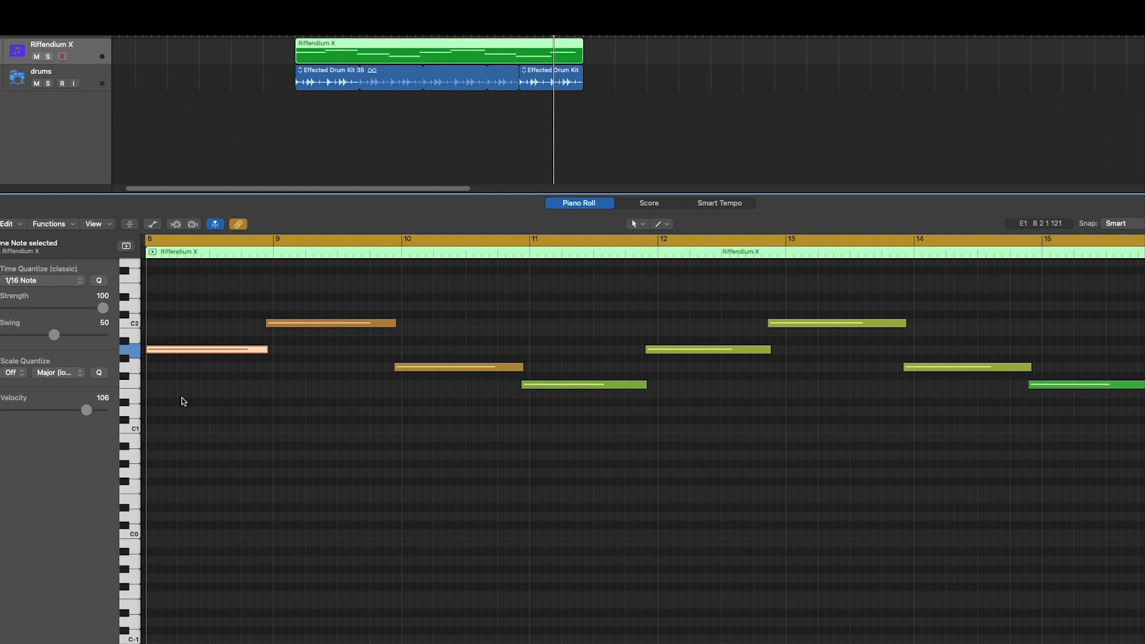
Step: Reopen the instrument window, set the sequencer's grid to 1/4 and play the recorded part with it
key(v)
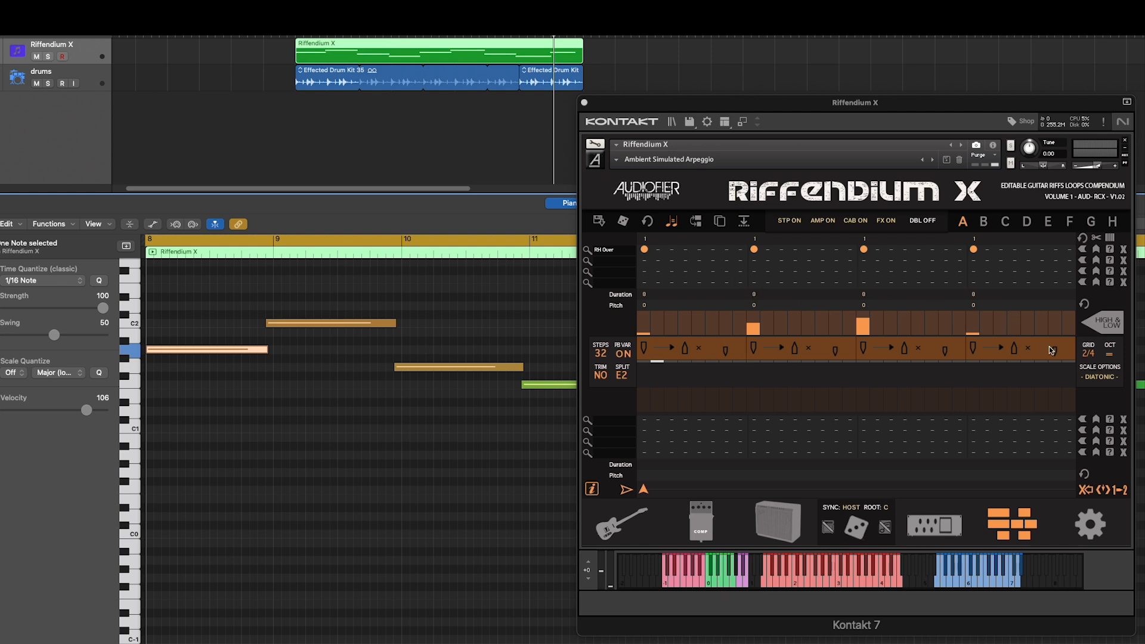
click(1089, 358)
click(1089, 358)
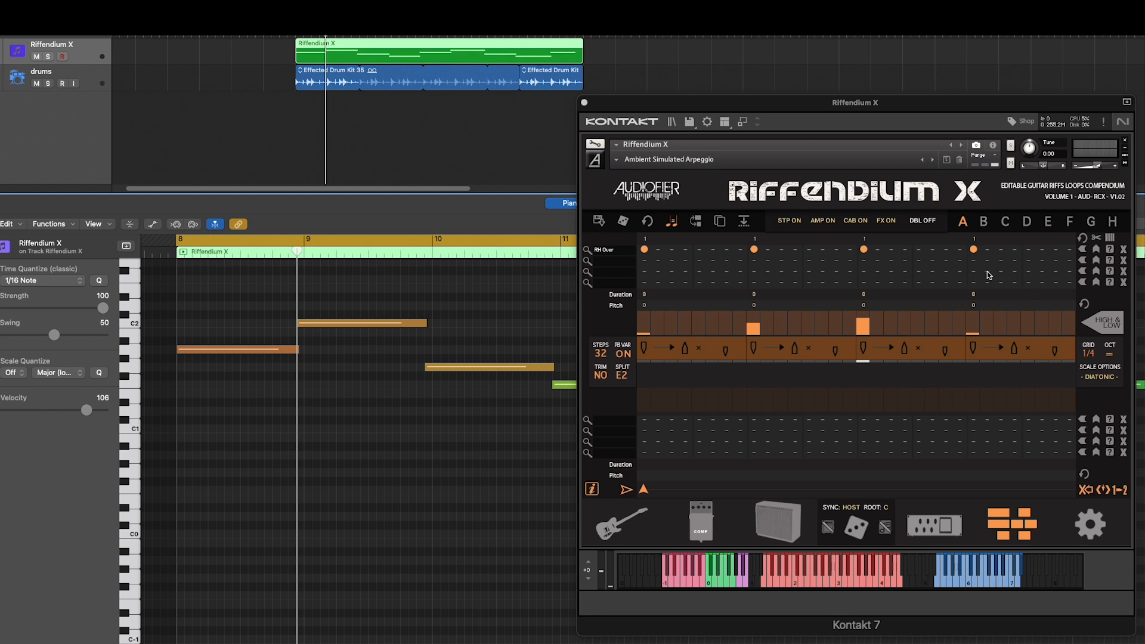
drag(212, 427, 235, 317)
key(space)
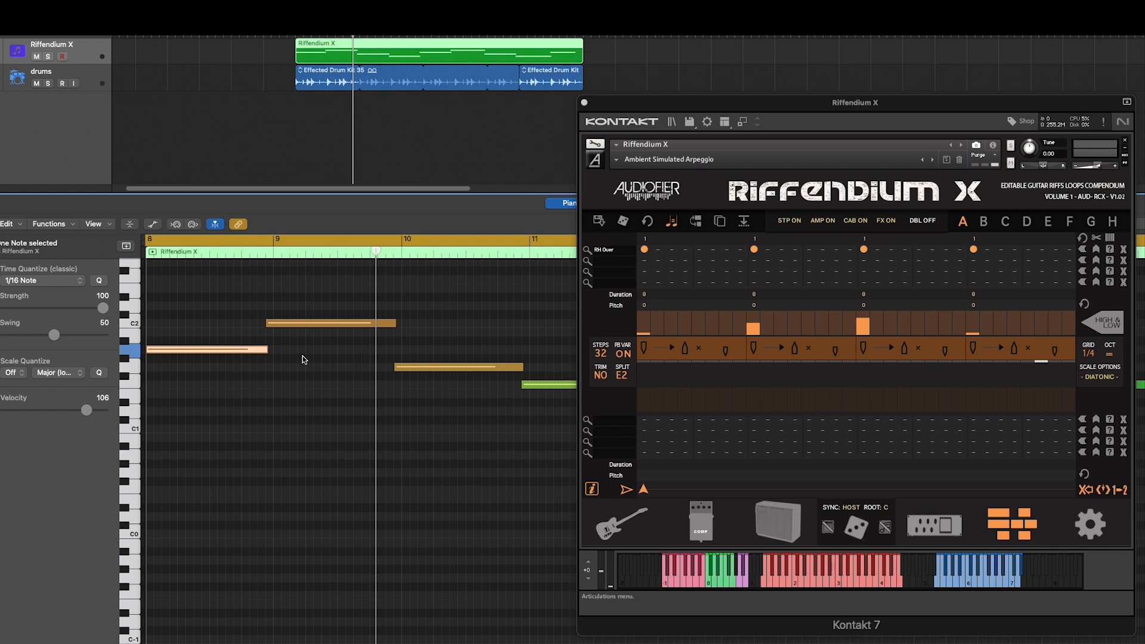
Step: Delete the recorded region from the Riffendium X track and close the editor
key(super+Left)
key(super+Left)
key(super+Left)
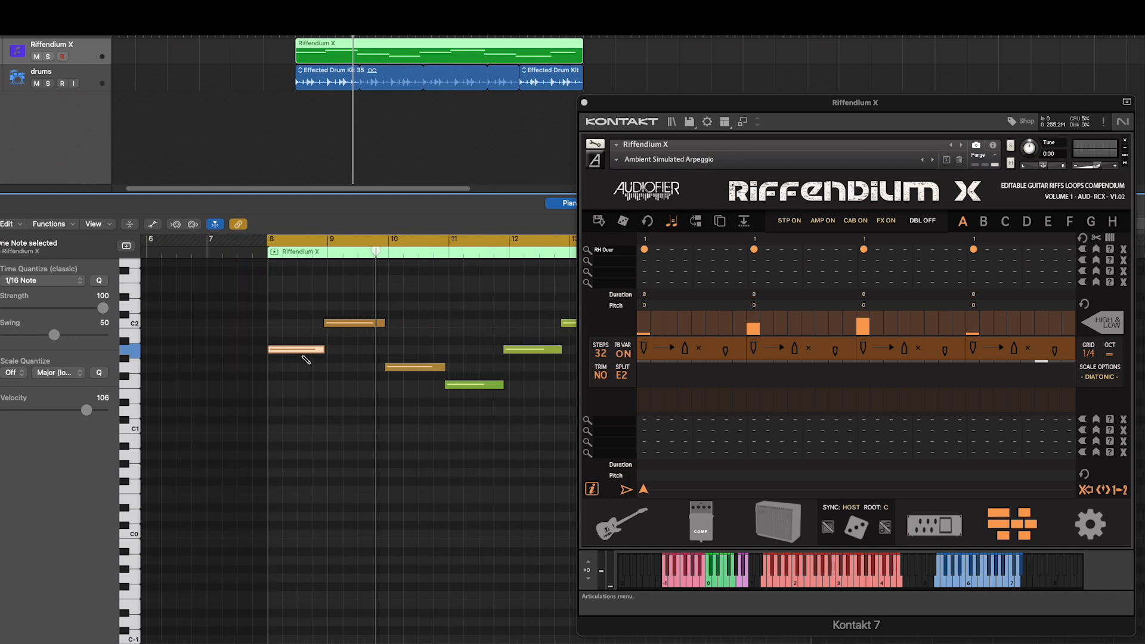
click(316, 52)
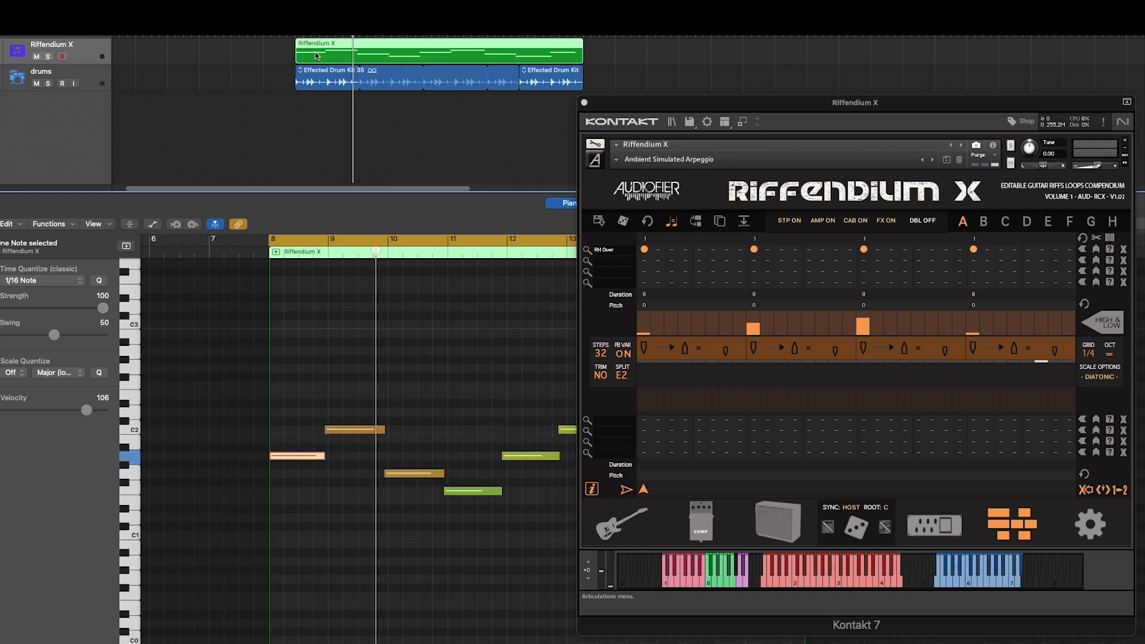
key(Delete)
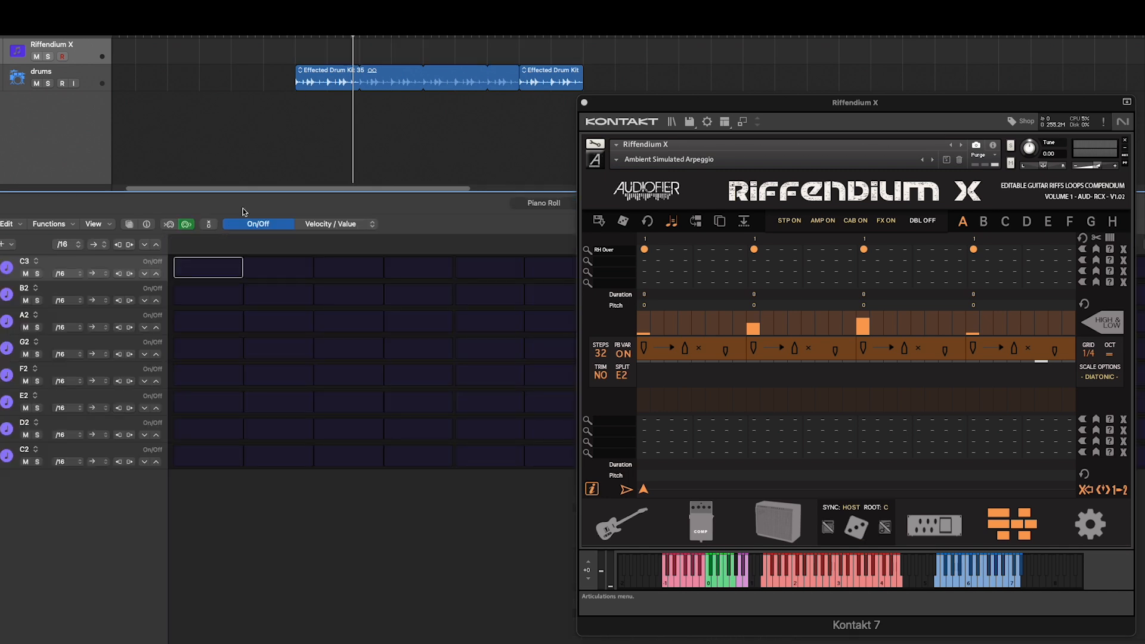
key(e)
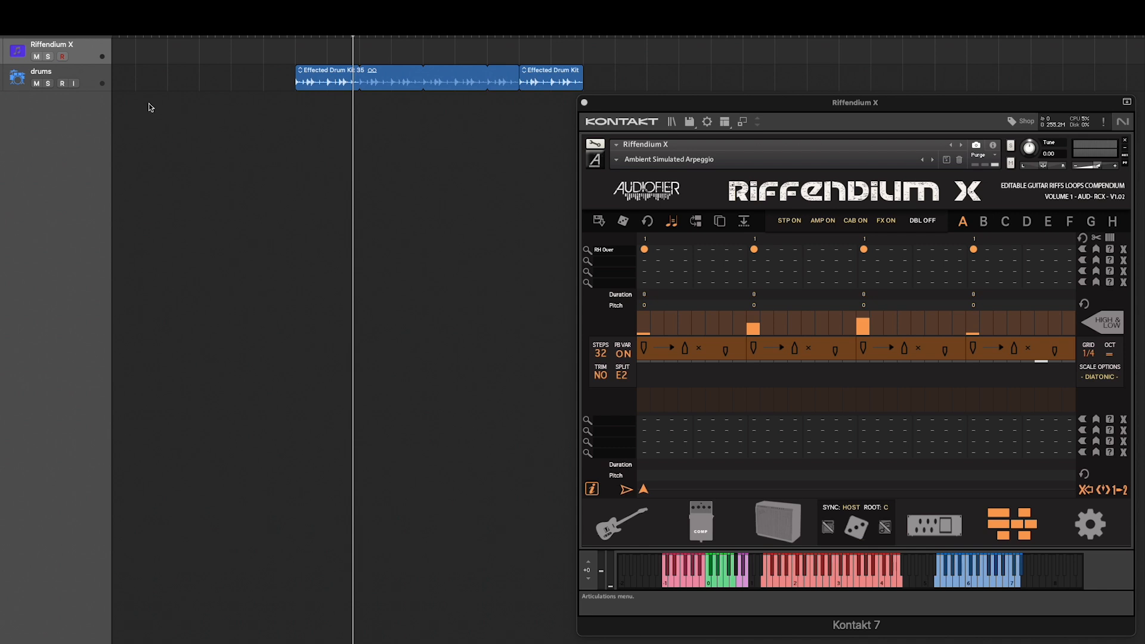
Step: Record a new MIDI part on the Riffendium X track, starting with the drum loop at bar 8
key(r)
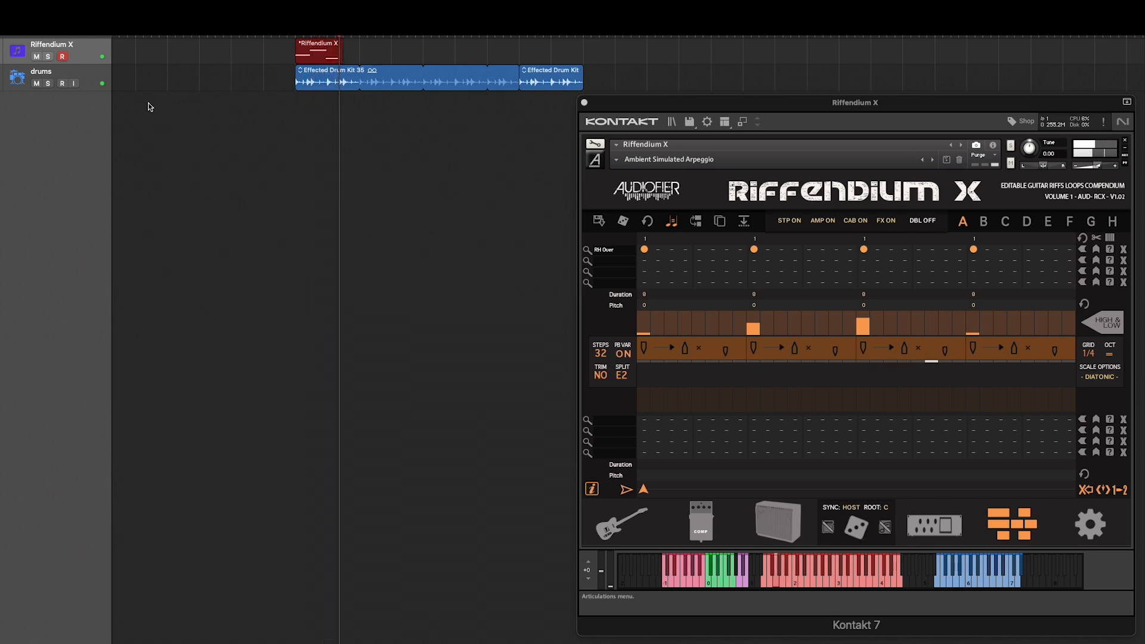
key(space)
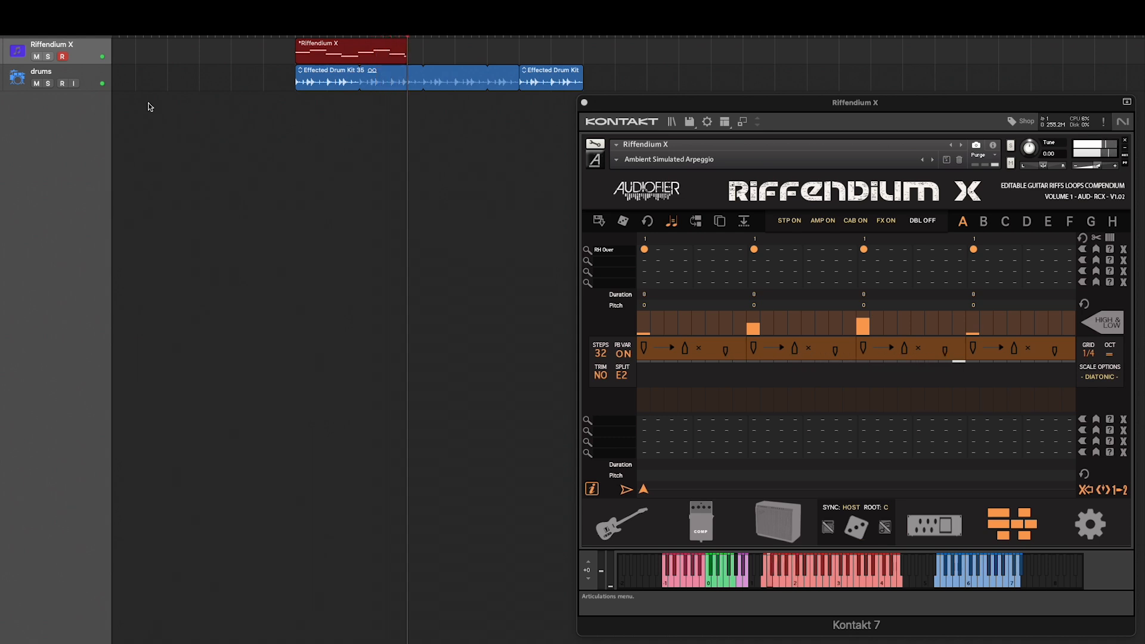
key(space)
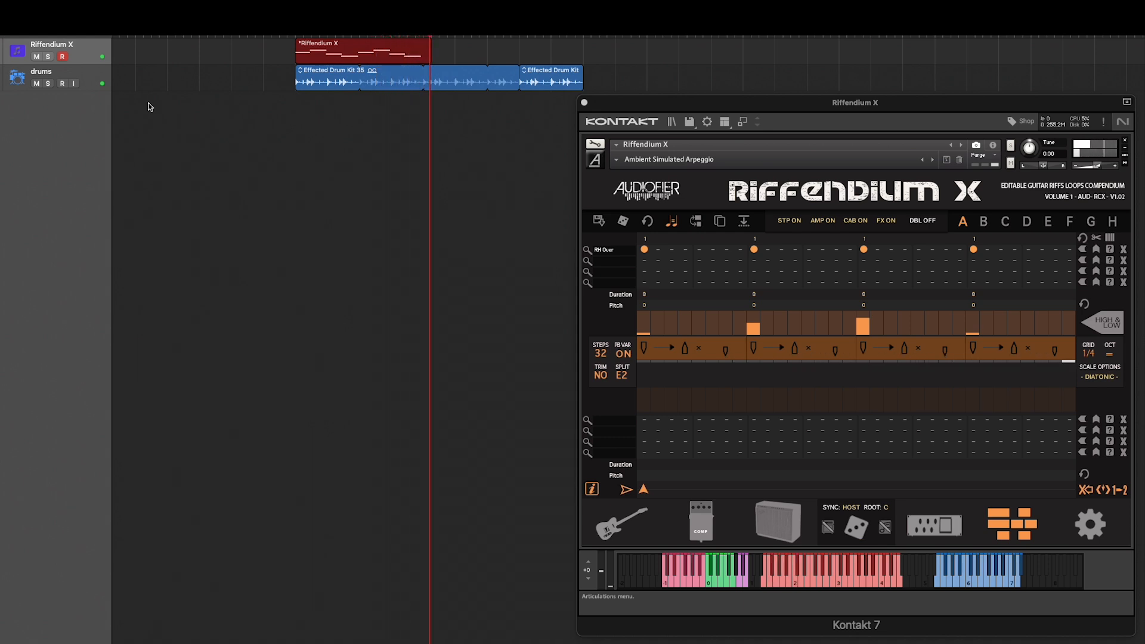
key(space)
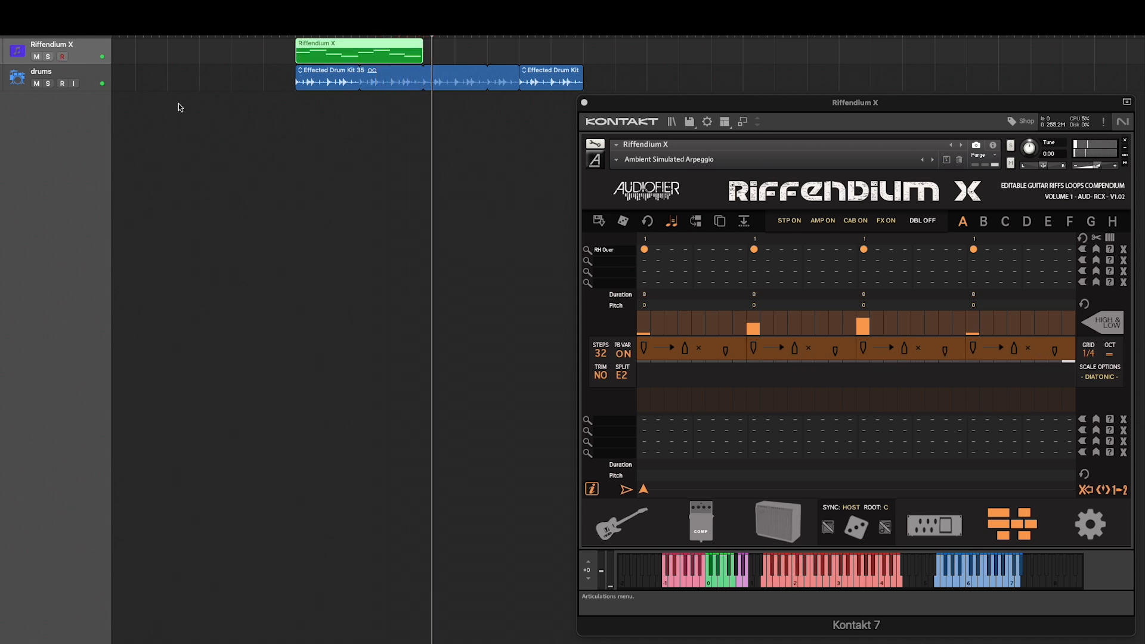
Step: Open the newly recorded region in the Piano Roll, select its first note and play the part with the drums
key(v)
double_click(320, 53)
drag(218, 399, 294, 432)
key(super+Left)
key(super+Right)
key(super+Right)
key(super+Right)
key(super+Right)
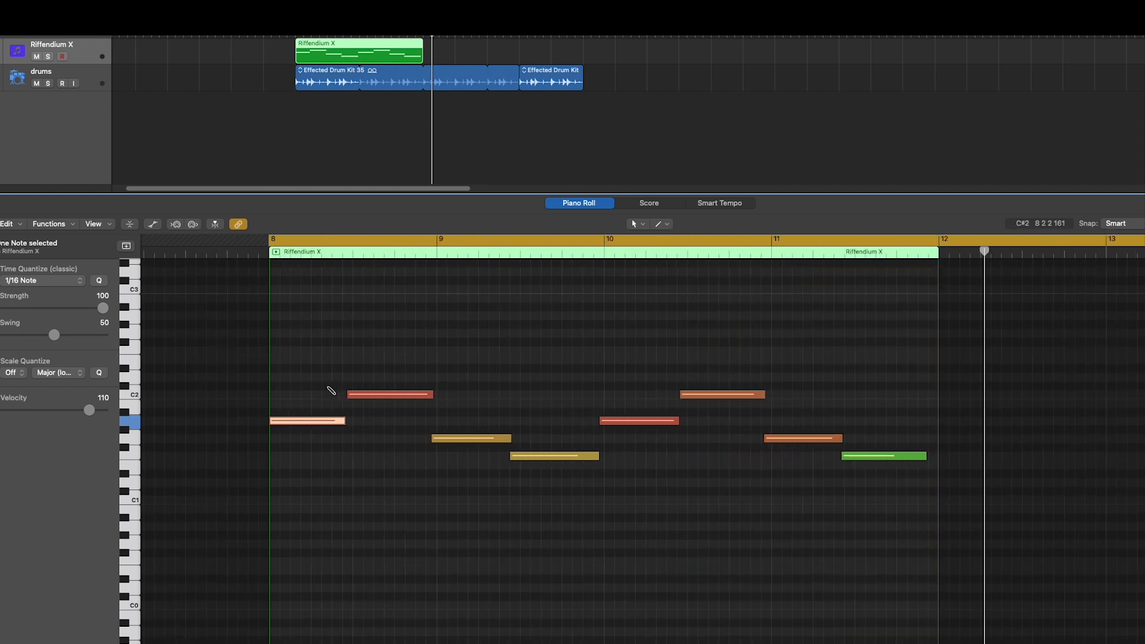
key(super+Right)
key(space)
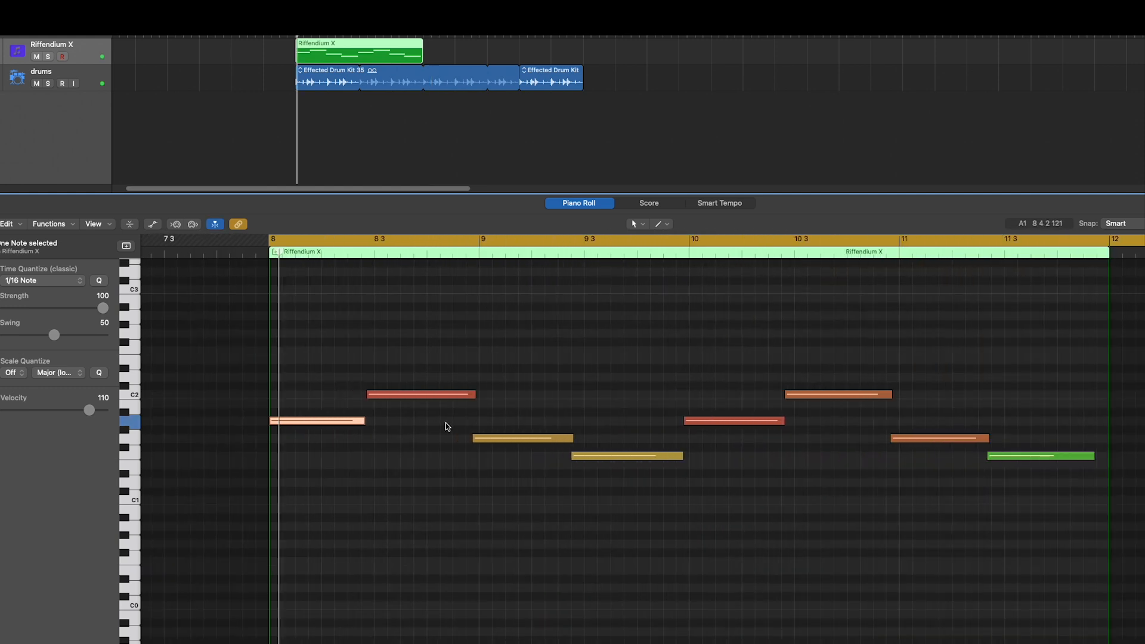
Step: Bring back the instrument window to watch its sequence during playback, and reselect the region's first note
key(v)
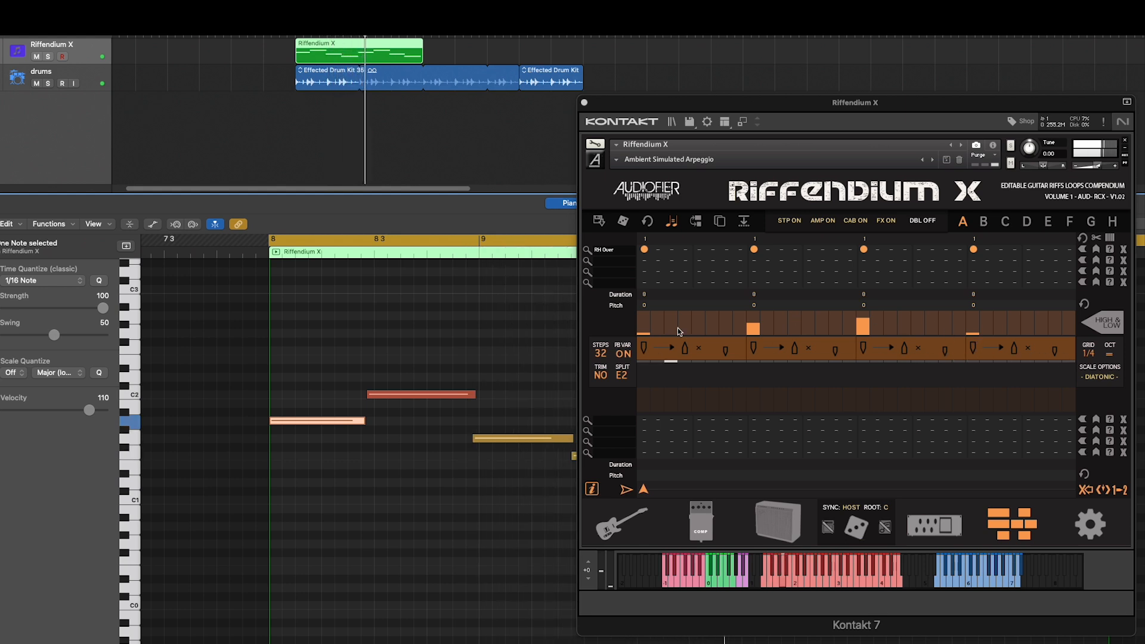
click(490, 379)
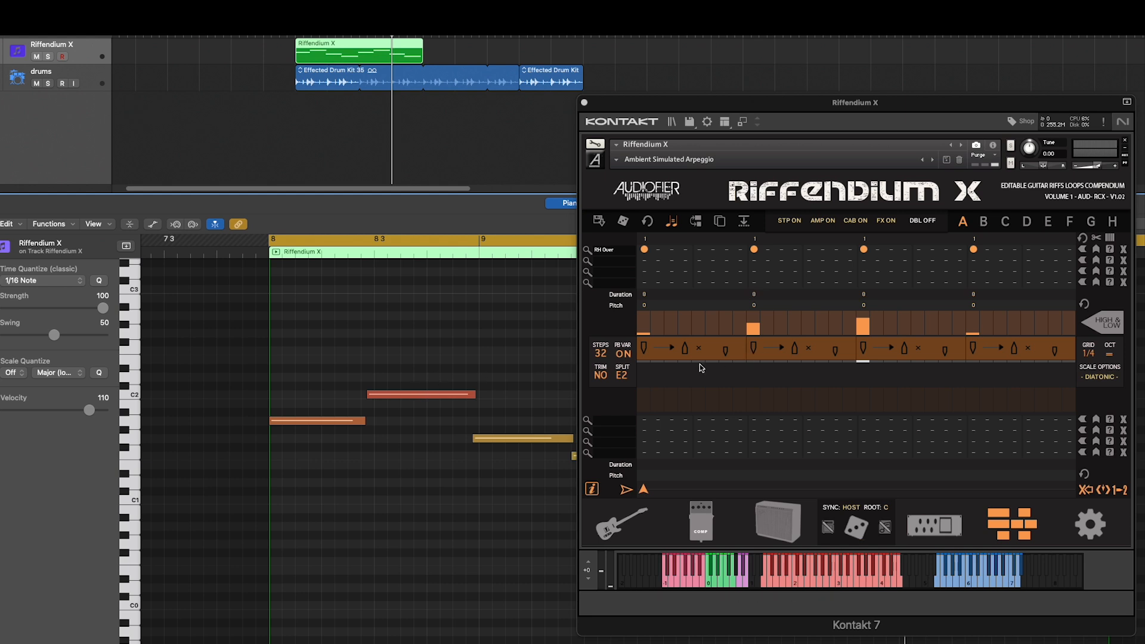
click(331, 421)
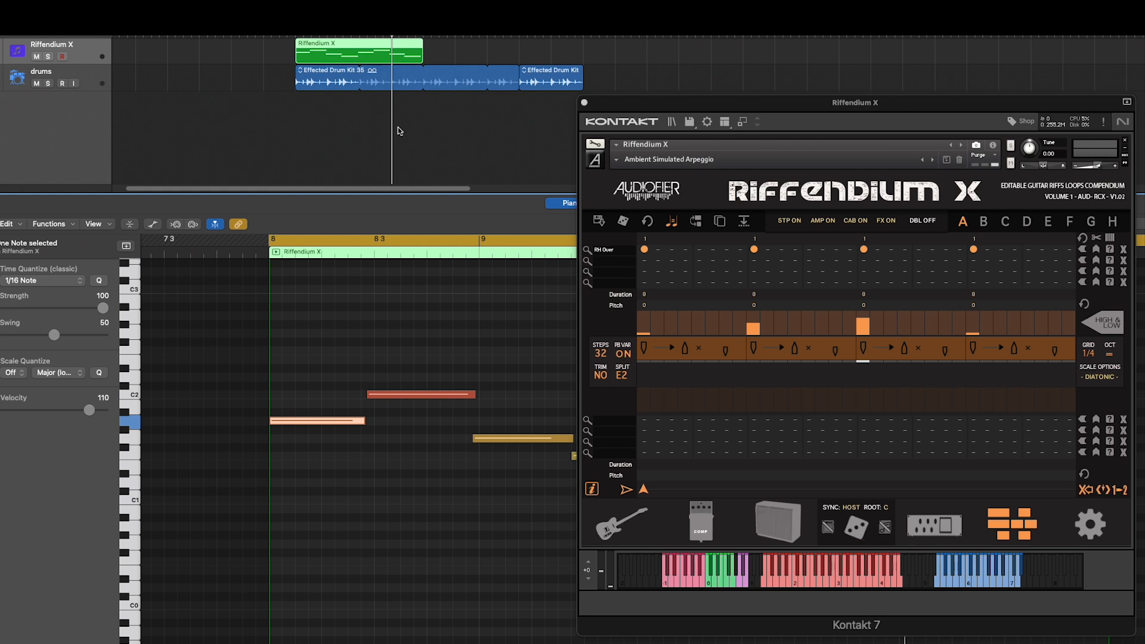
Step: Show the Riffendium X region's extended parameters, set its delay to -3 ticks and audition the timing
key(i)
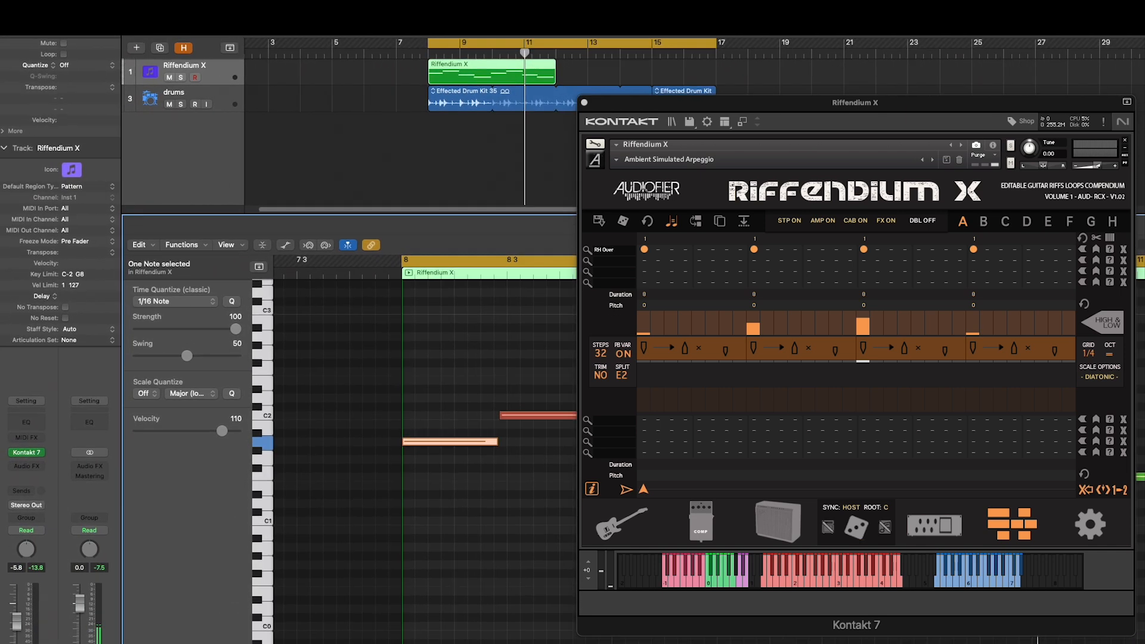
click(2, 132)
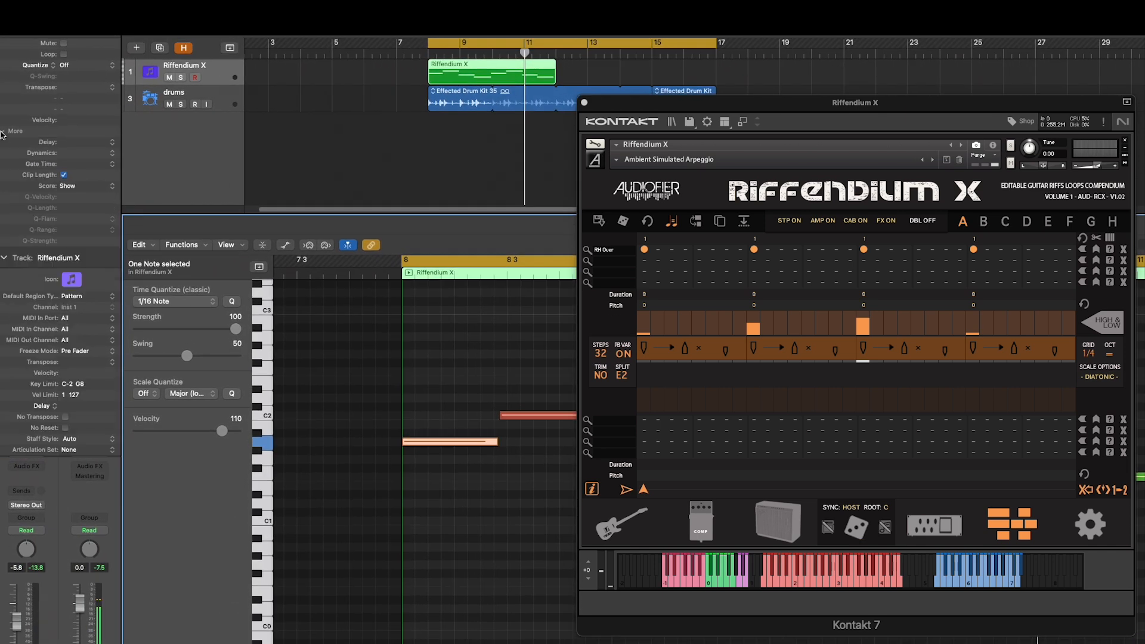
click(353, 85)
click(458, 75)
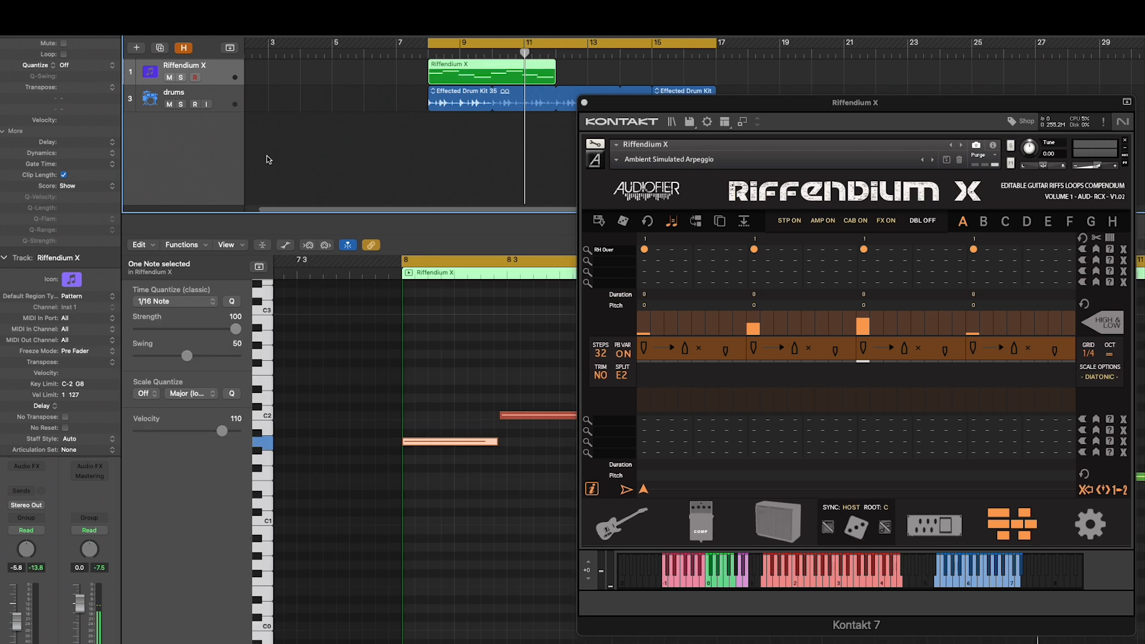
drag(72, 142, 72, 146)
double_click(405, 53)
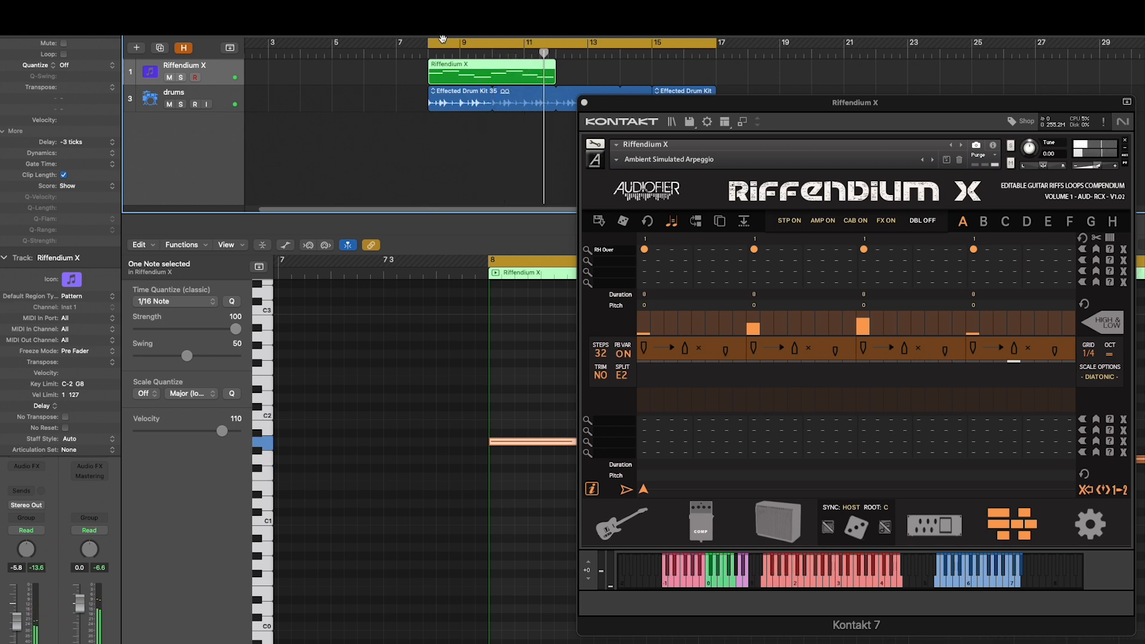
key(space)
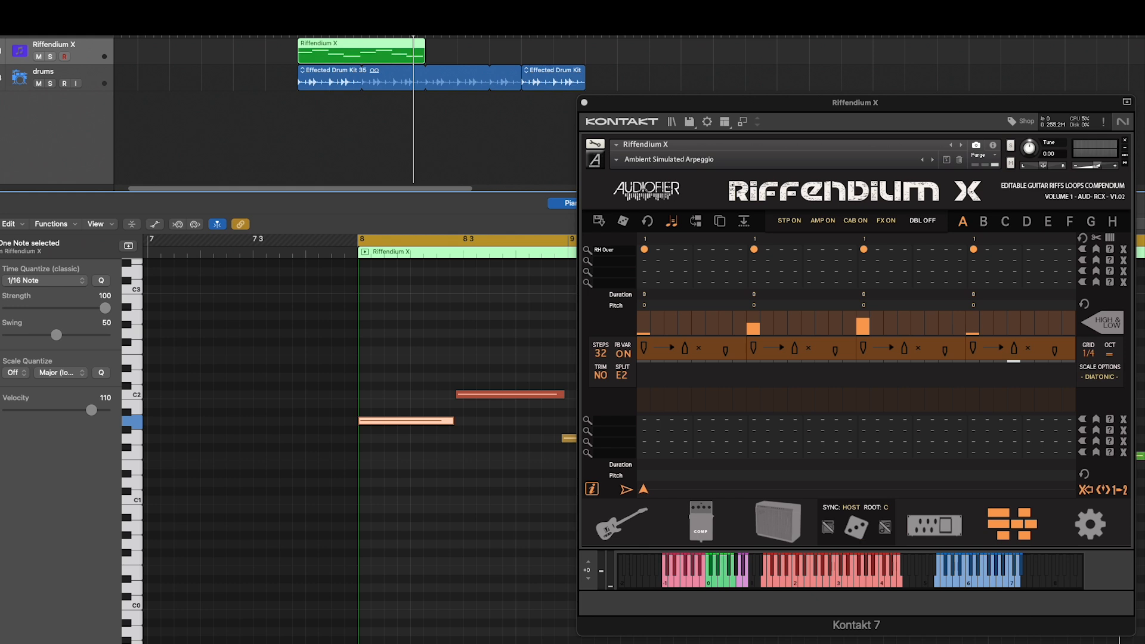
Step: Switch the sequencer's music-note mode off and back on twice to compare the playable key ranges
click(843, 586)
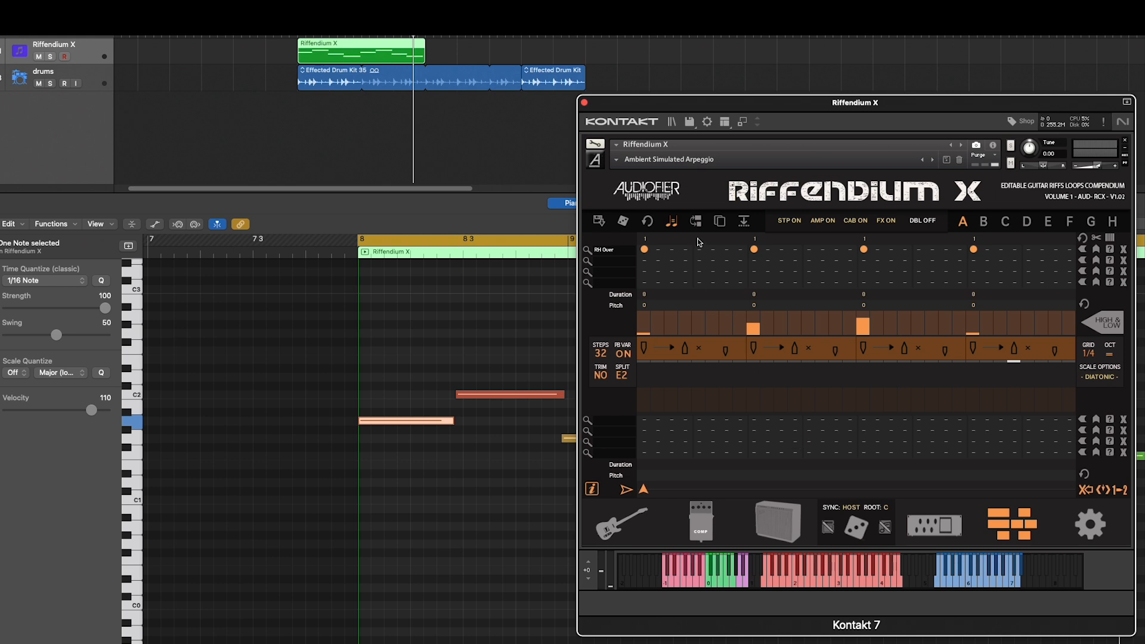
click(865, 341)
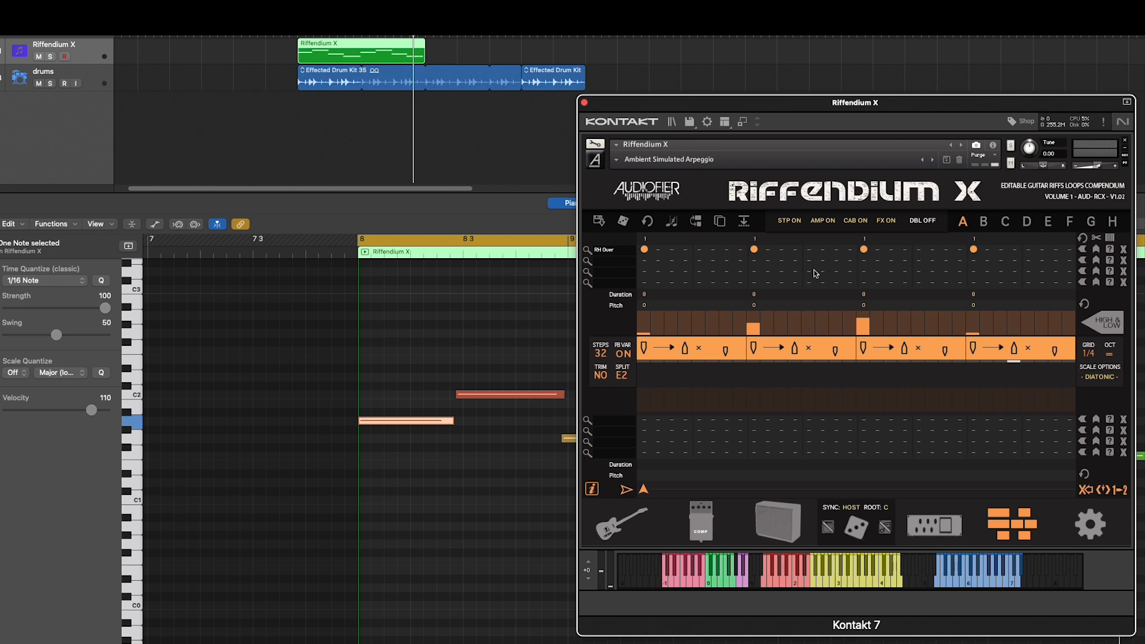
click(673, 222)
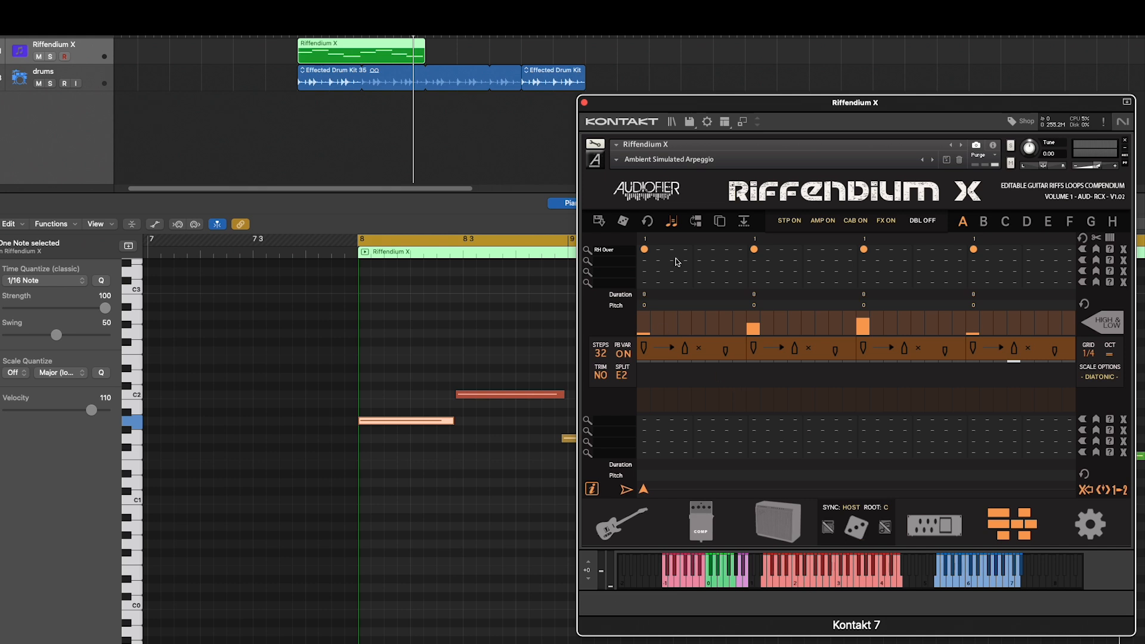
click(809, 581)
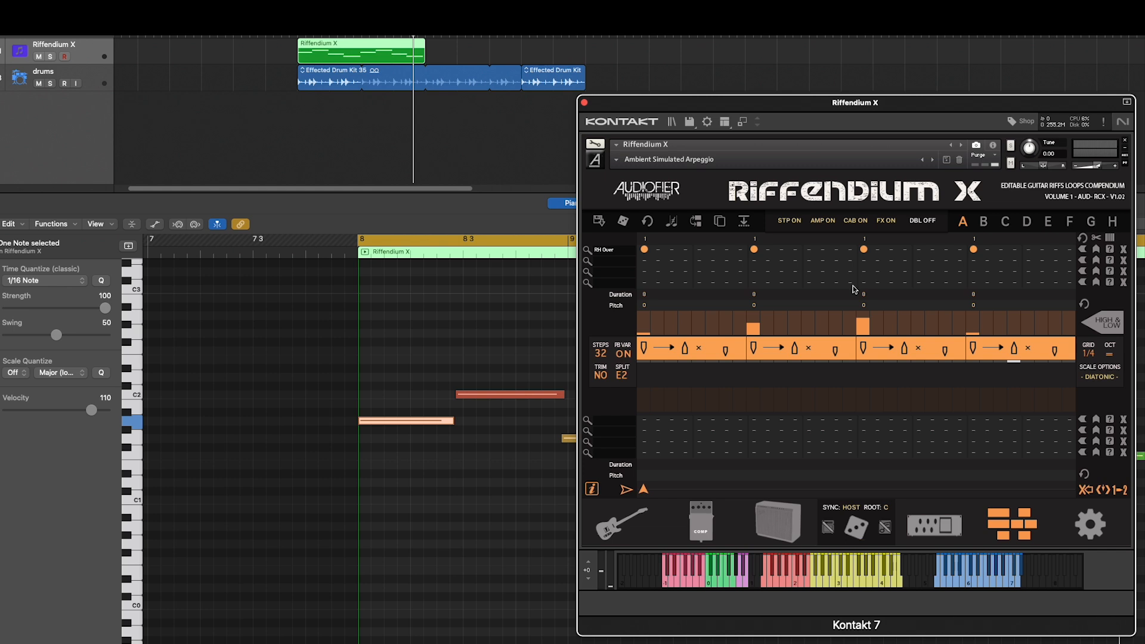
click(673, 223)
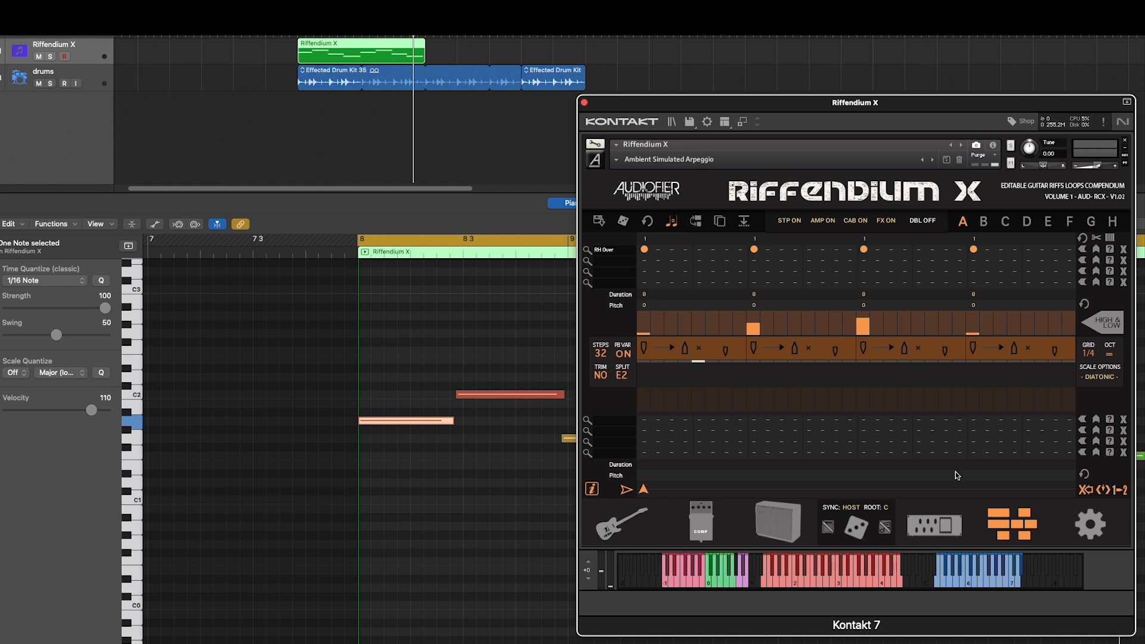
Step: Examine the available scale root notes and the chord-type options of the first sequencer step without changing either
click(887, 511)
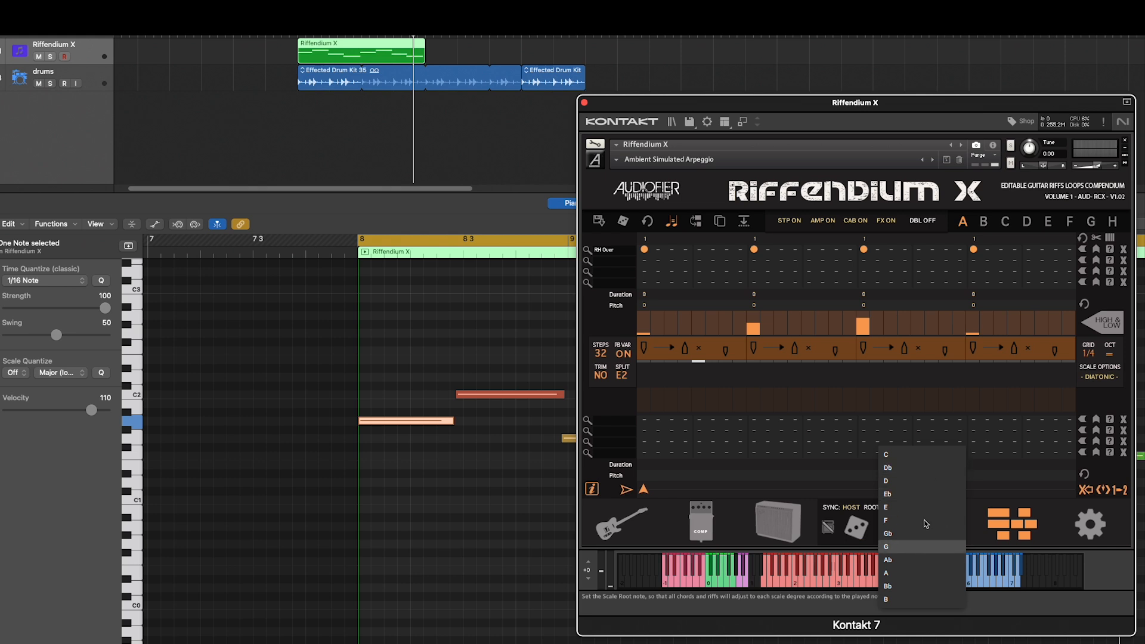
click(976, 533)
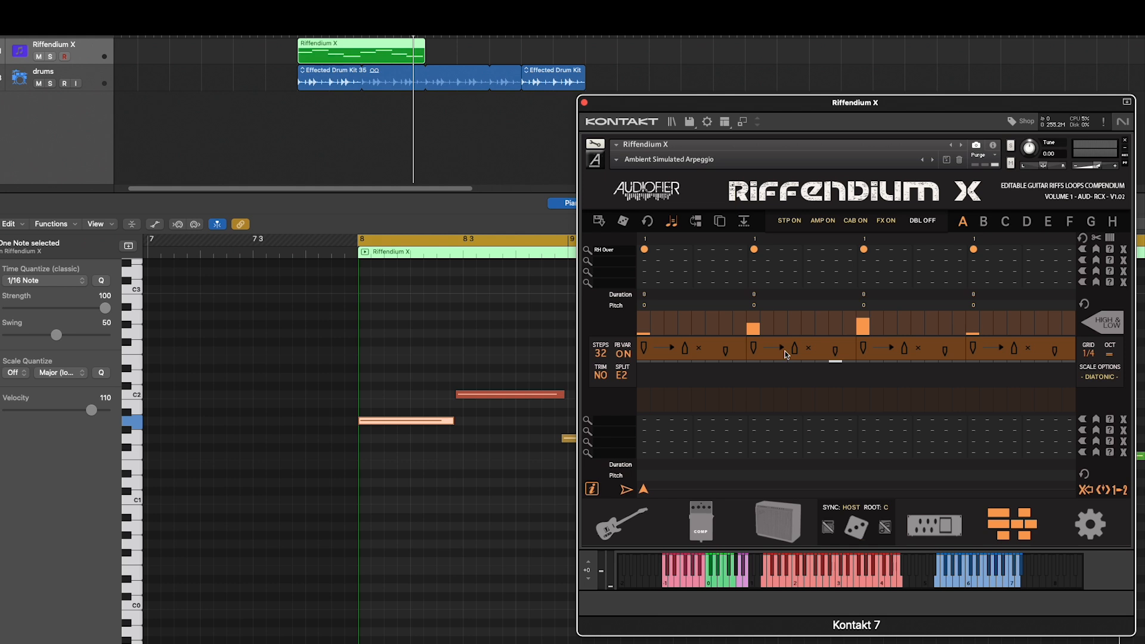
click(646, 331)
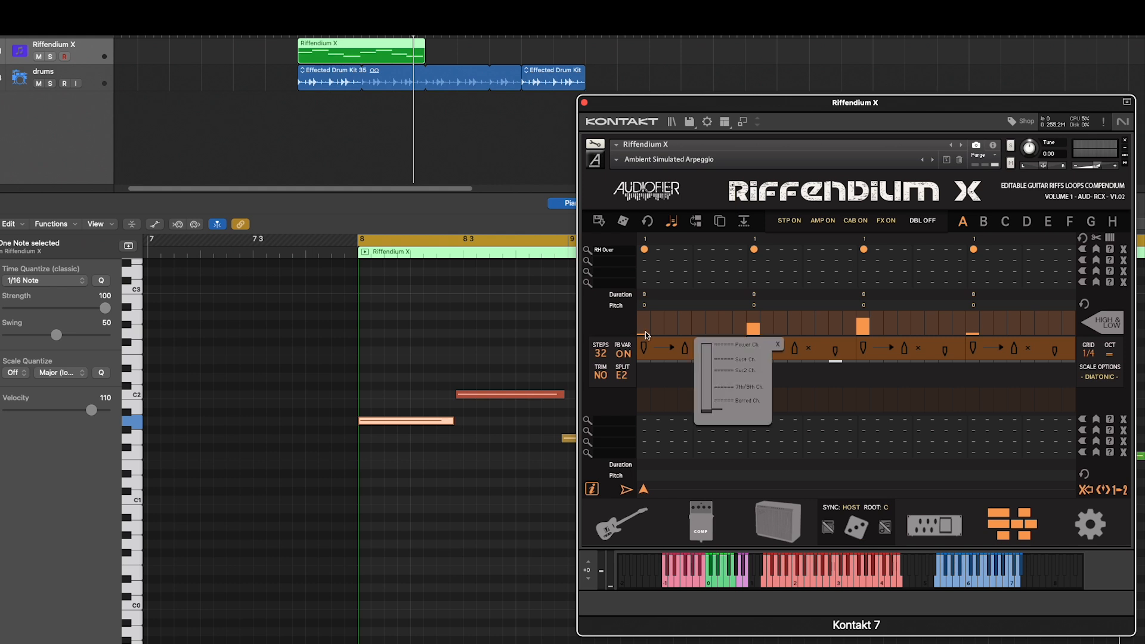
click(766, 385)
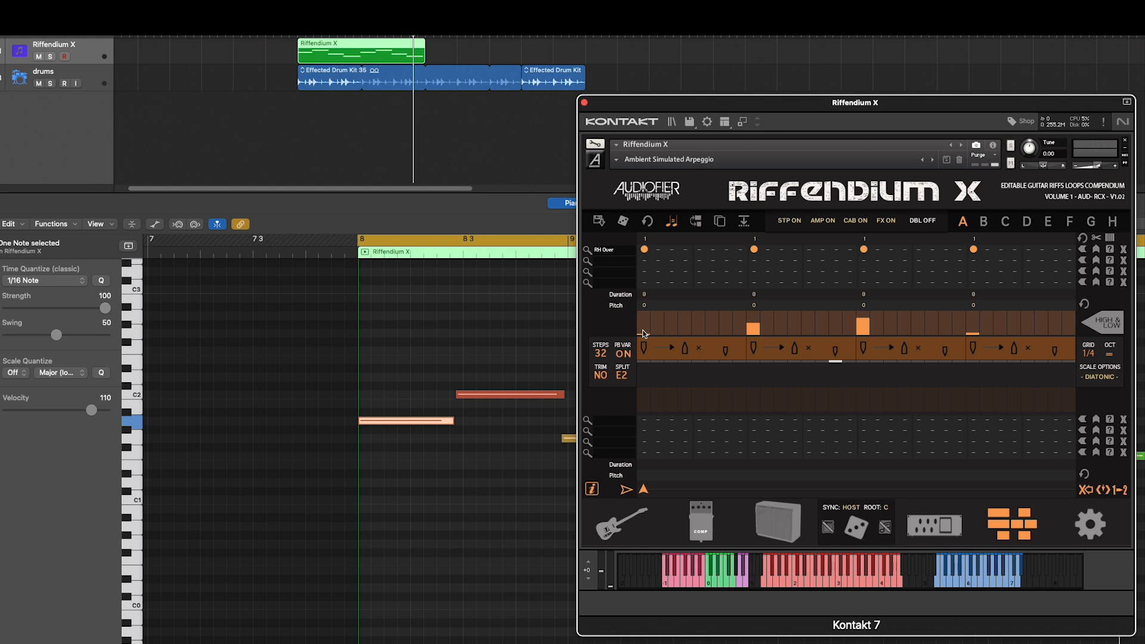
Step: Raise the first sequencer step's chord-type value slightly above Barred Ch. and dismiss the chord-type scale
drag(644, 334, 650, 336)
click(648, 334)
mouse_move(648, 335)
mouse_down()
mouse_move(655, 316)
mouse_move(651, 333)
mouse_up()
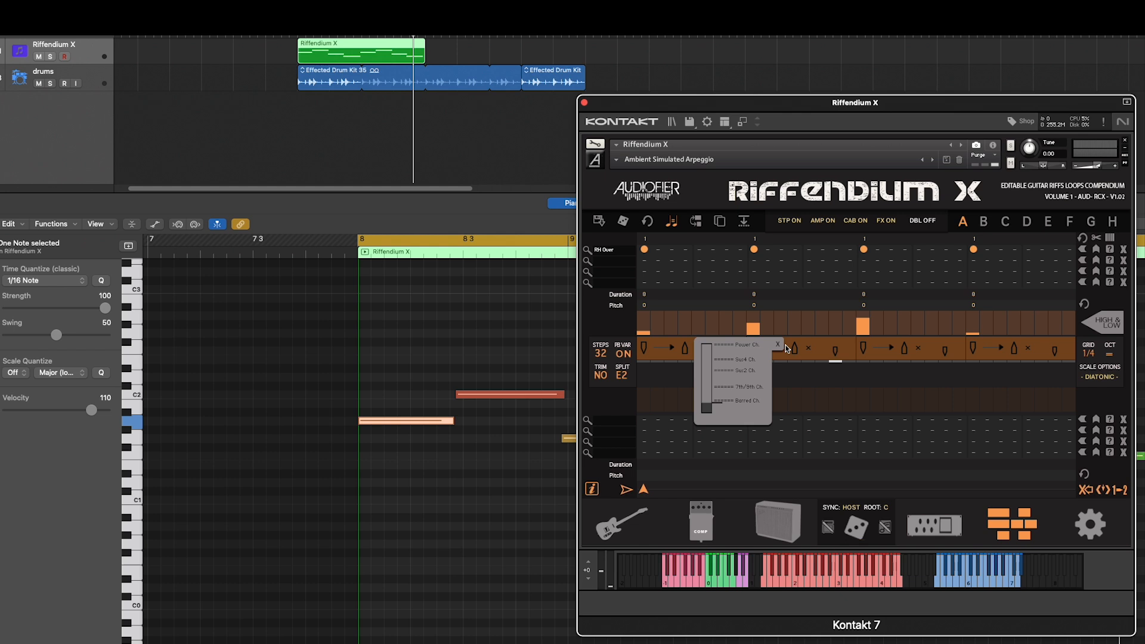
click(779, 345)
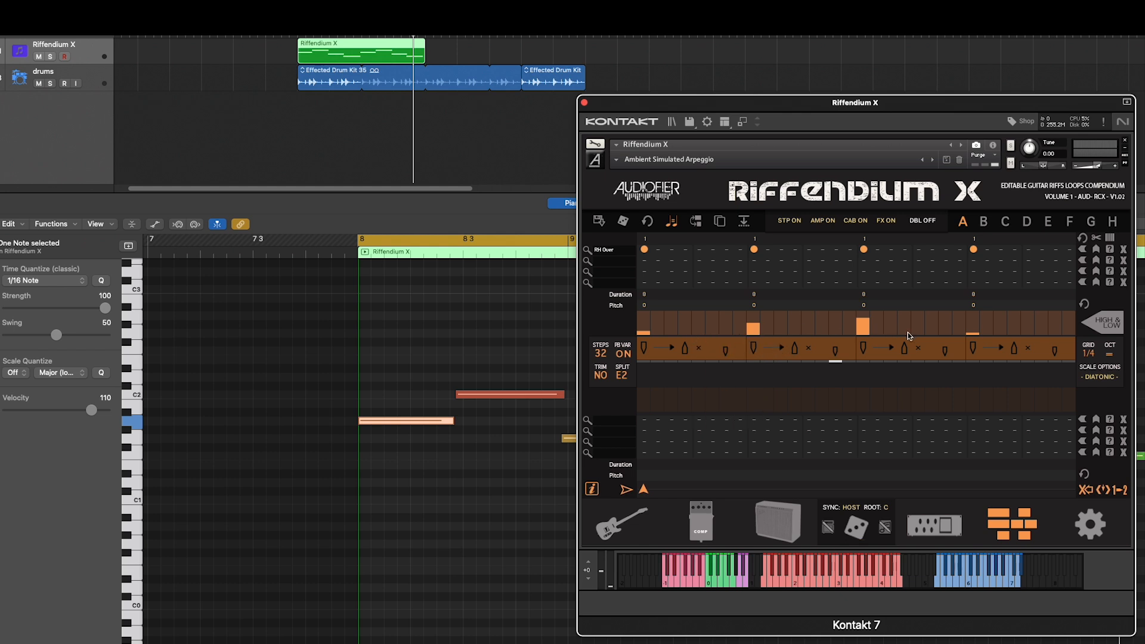
Step: Set the second step's chord type to about Sus4 and lower the values of the first, third and fourth steps, the first to Barred Ch
click(863, 321)
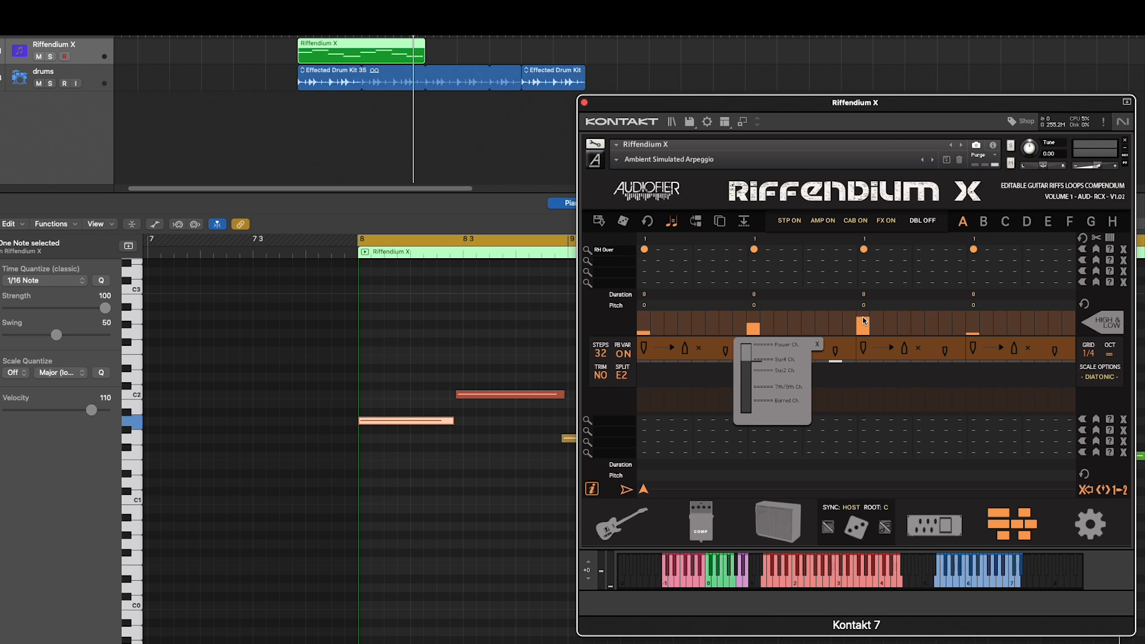
mouse_move(864, 319)
mouse_down()
mouse_move(865, 333)
mouse_move(869, 324)
mouse_up()
mouse_move(972, 329)
mouse_down()
mouse_move(976, 314)
mouse_move(975, 334)
mouse_up()
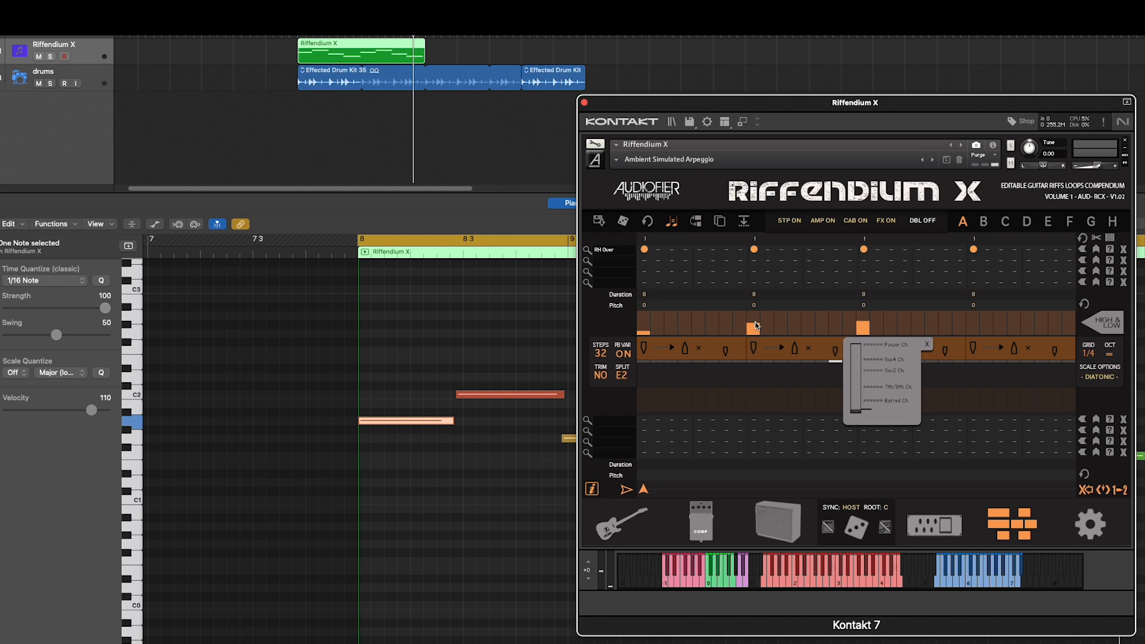
drag(754, 323, 757, 320)
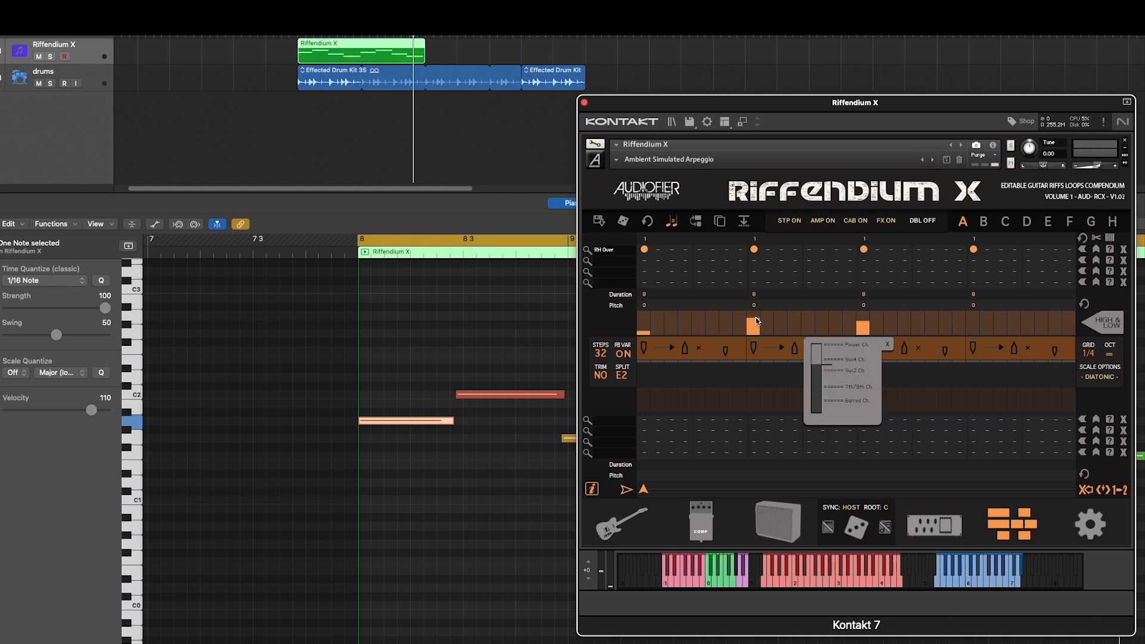
click(645, 332)
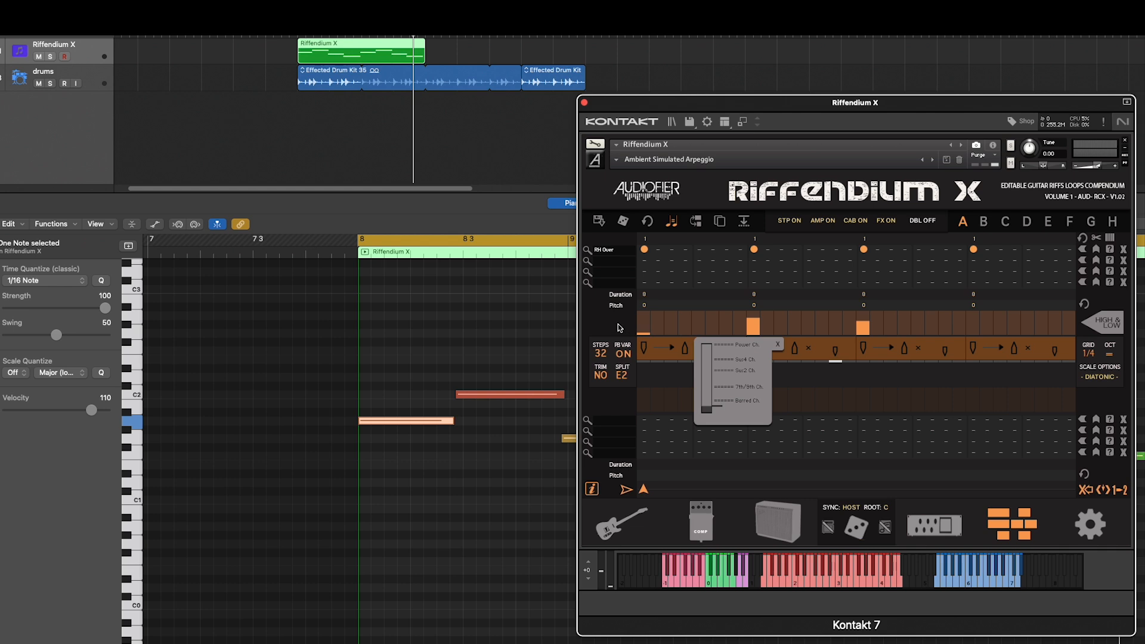
click(778, 345)
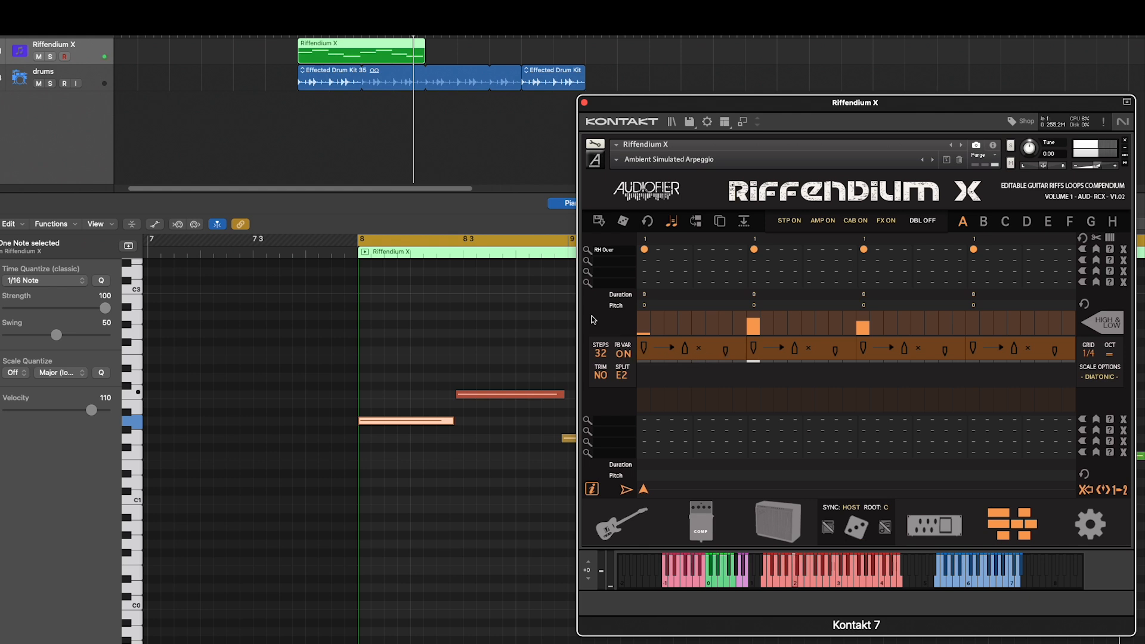
Step: Try A, E, D and G as the scale root using the scale keyswitches, and set the root back to C
click(675, 574)
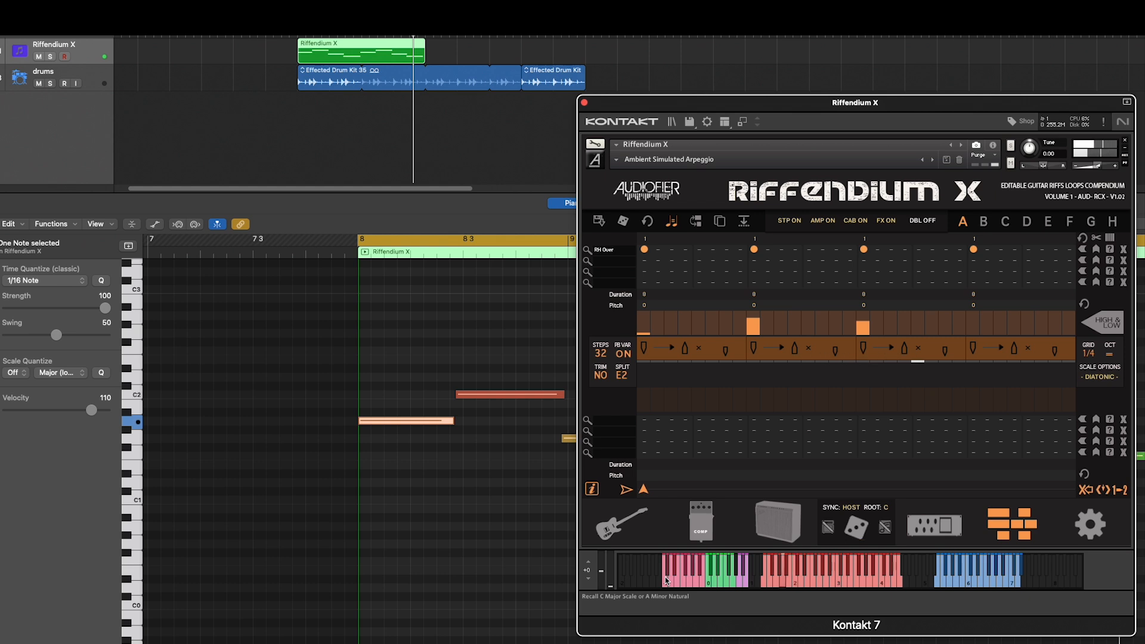
click(695, 583)
click(678, 584)
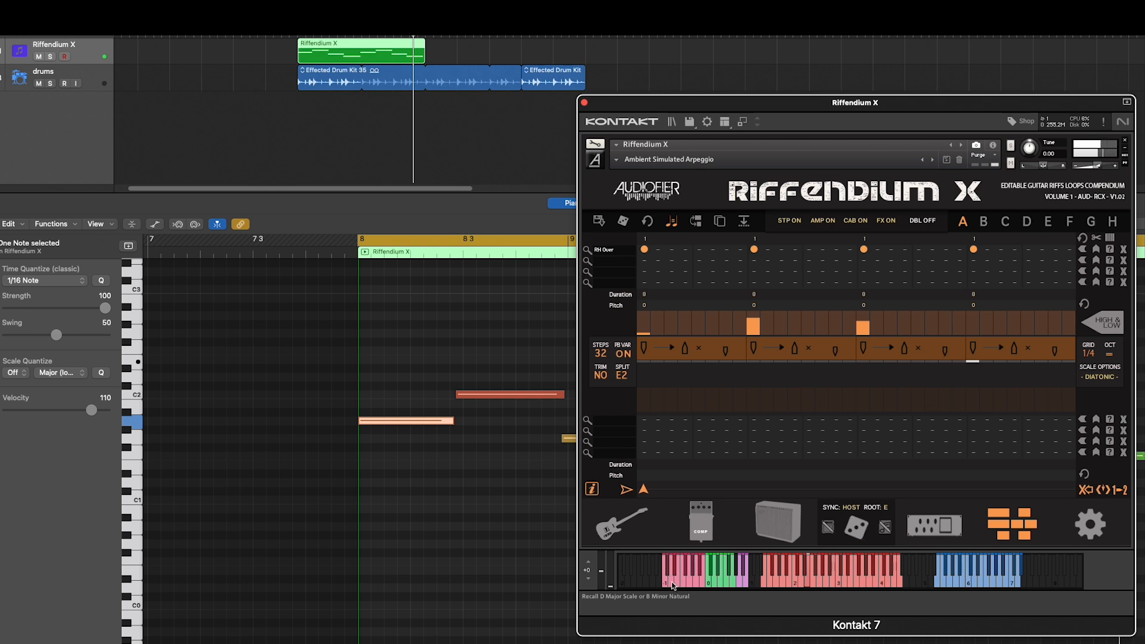
click(671, 582)
click(690, 583)
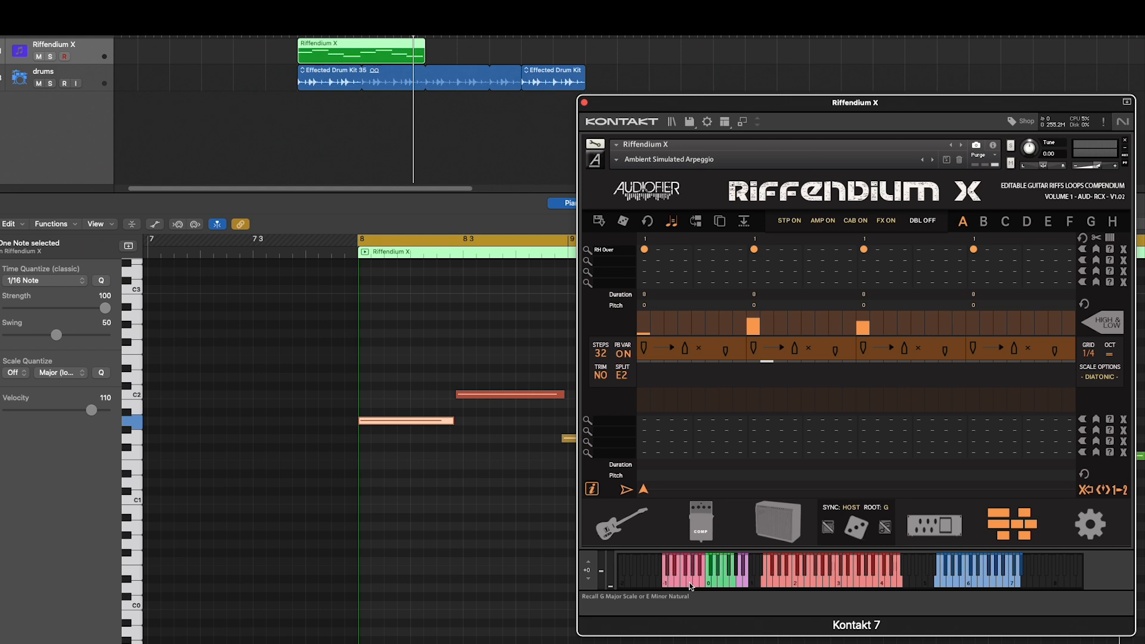
click(886, 508)
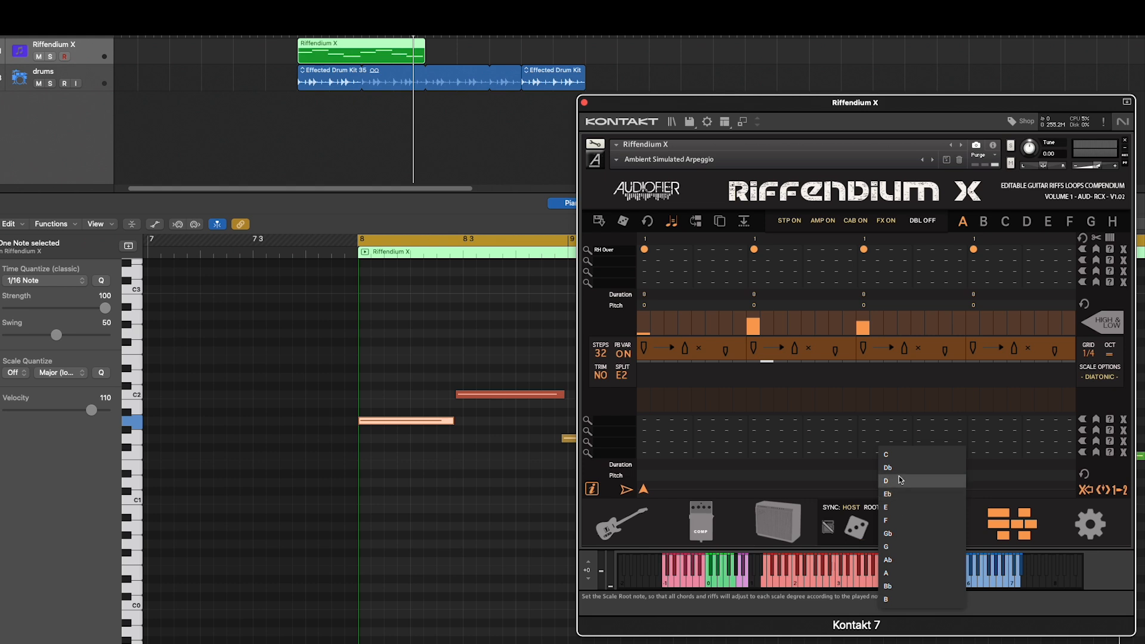
click(892, 455)
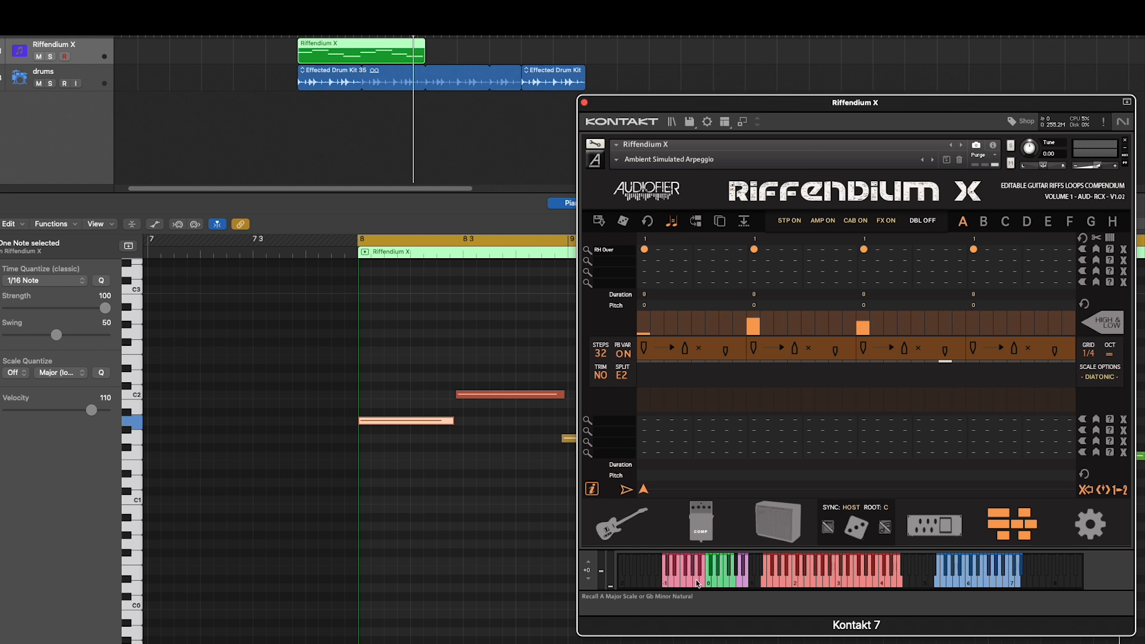
Step: Lower the third step's chord type to about 7th/9th Ch. and raise the fourth step's to match
click(863, 325)
drag(863, 325, 863, 330)
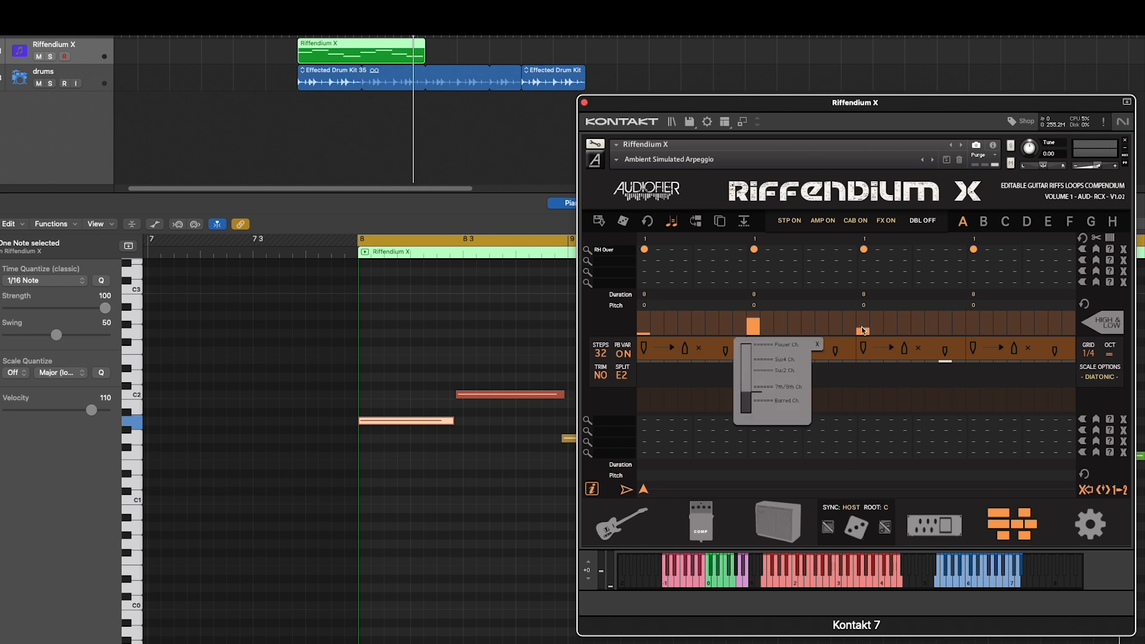
click(971, 329)
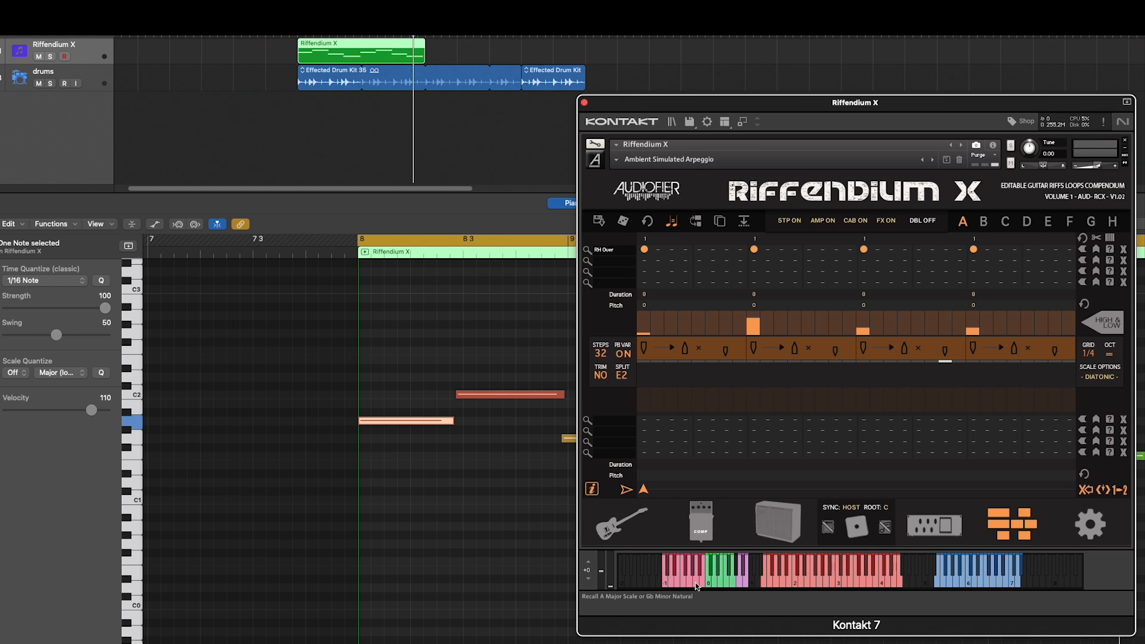
Step: Alternate the scale root between C and A to compare how the pattern sounds, finishing on C
click(665, 580)
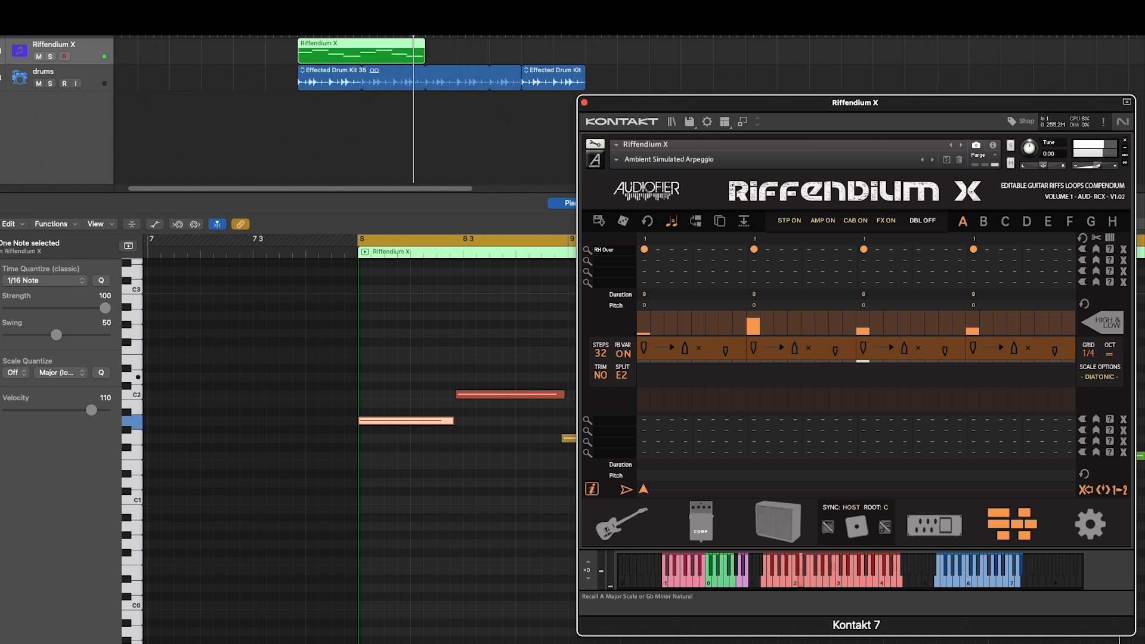
click(695, 579)
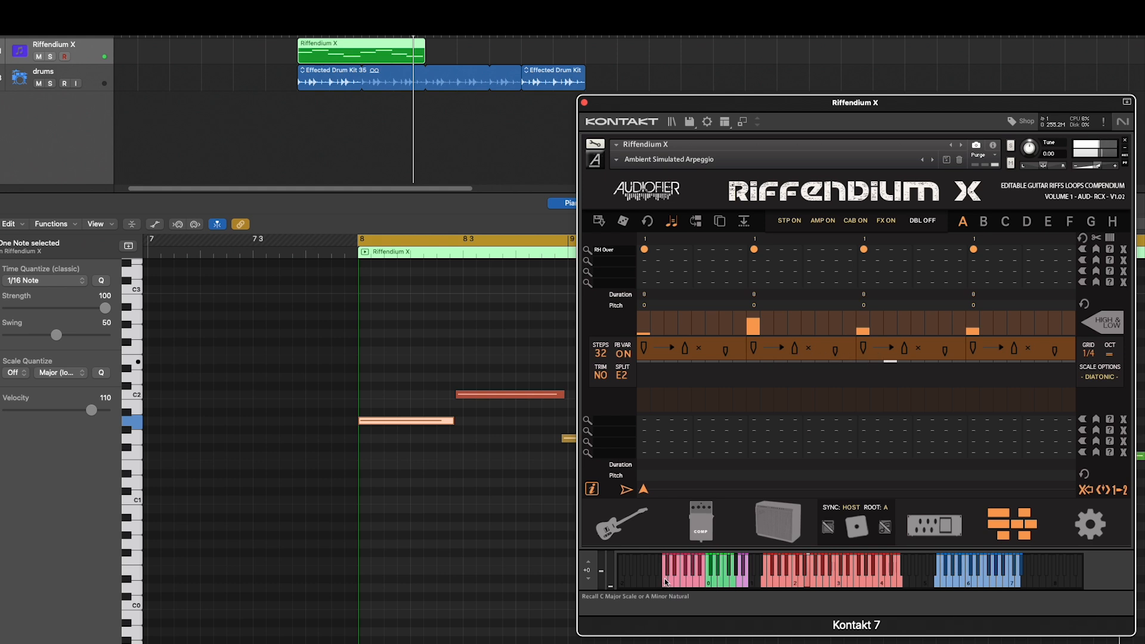
click(666, 580)
click(696, 582)
click(666, 585)
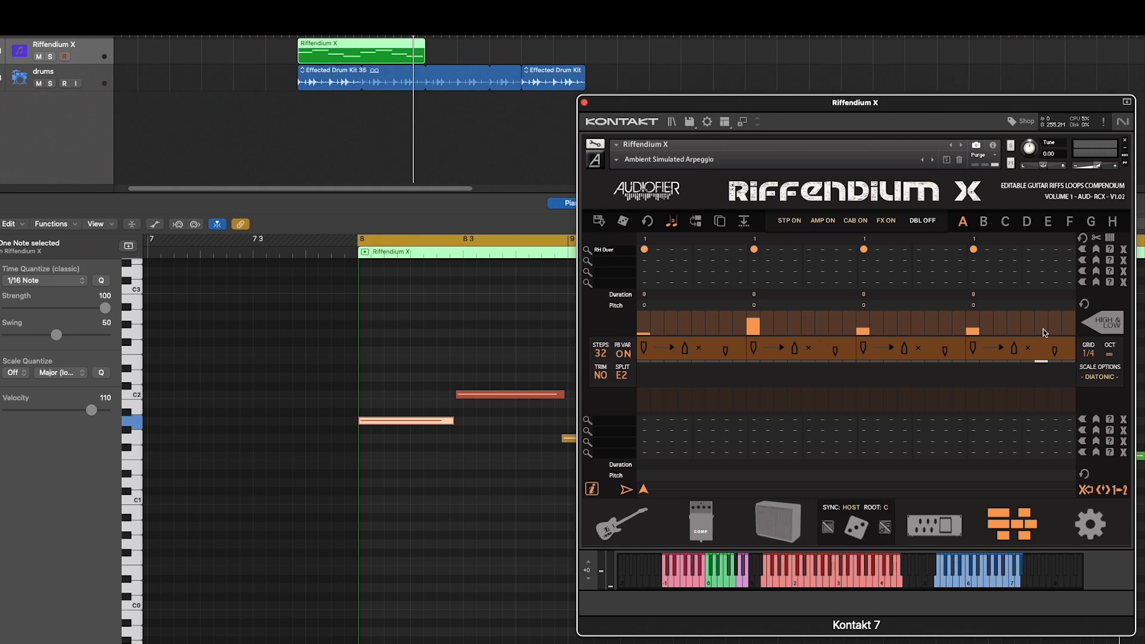
Step: Reset the whole pattern, including its loaded articulations
click(649, 222)
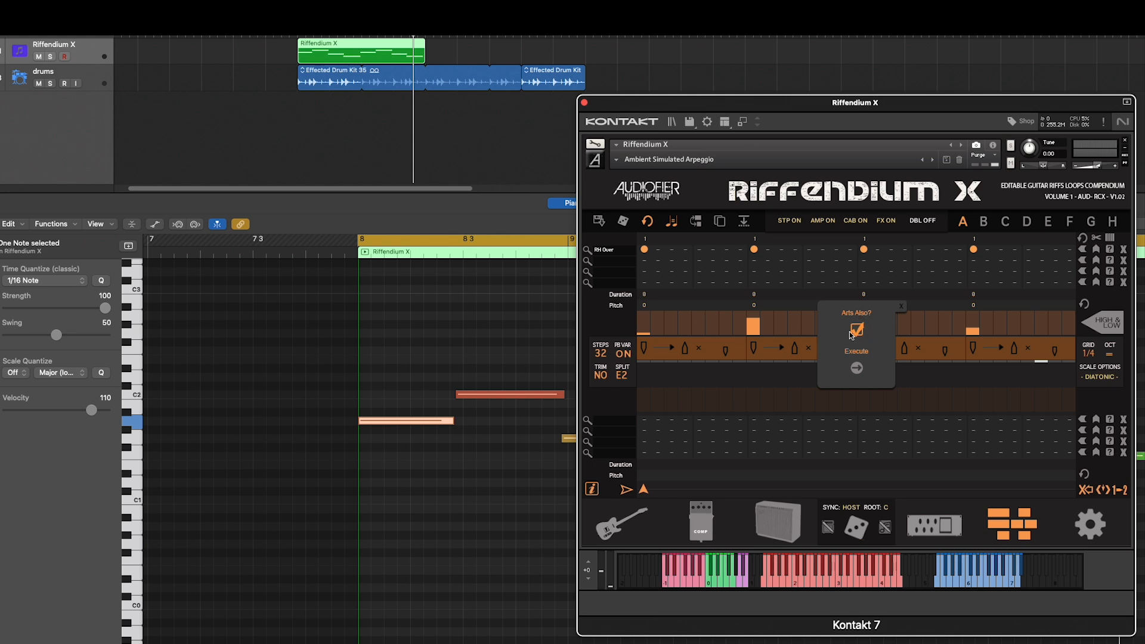
click(857, 369)
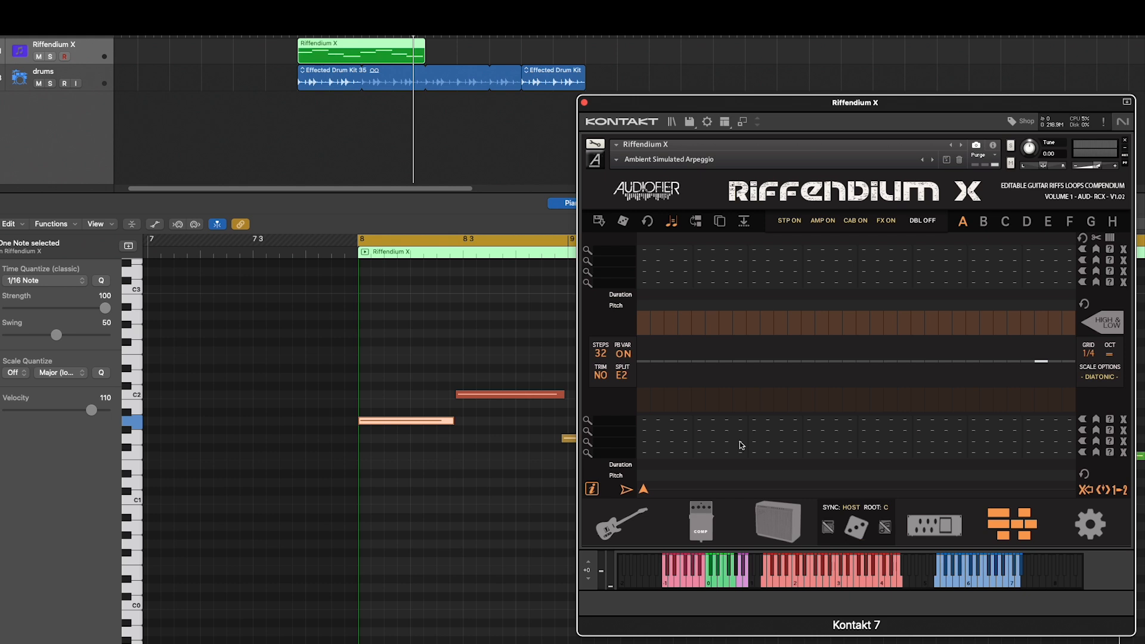
Step: Examine the articulation categories available for the first slot of the lower section, from PowerChords through to Rhythmics
click(587, 420)
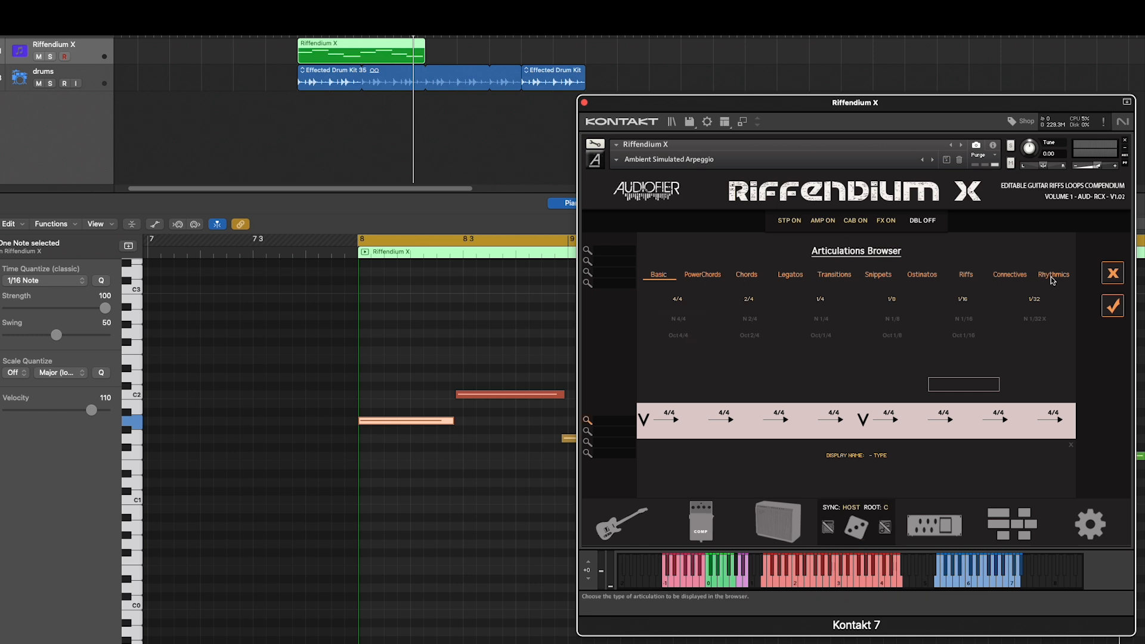
click(708, 276)
click(755, 279)
click(835, 278)
click(887, 279)
click(924, 274)
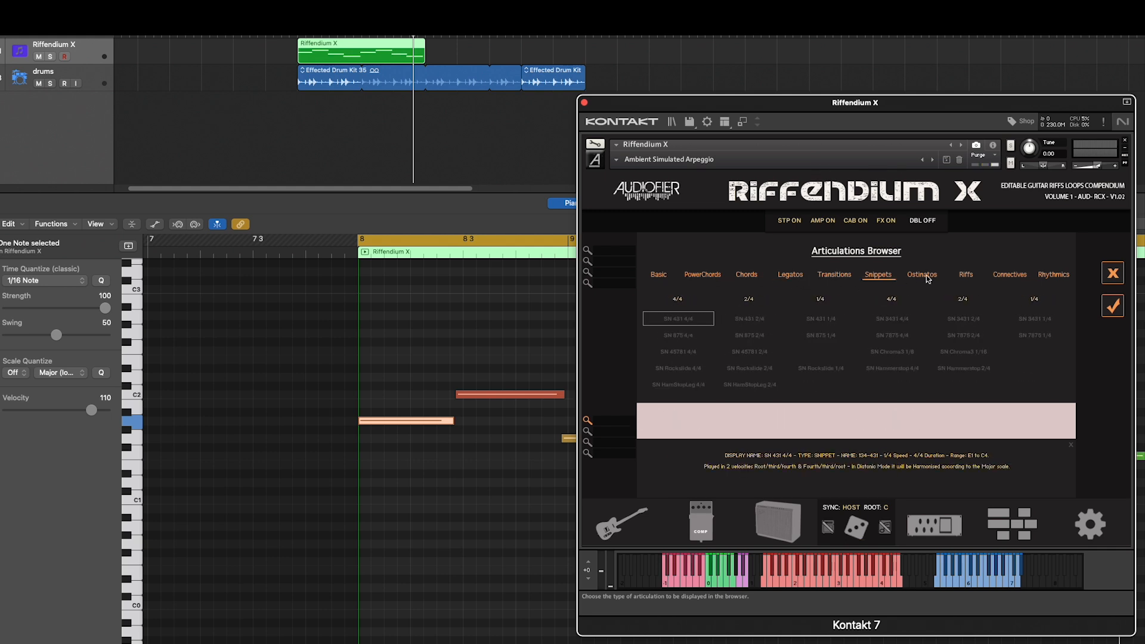
click(967, 276)
click(1010, 275)
click(1050, 277)
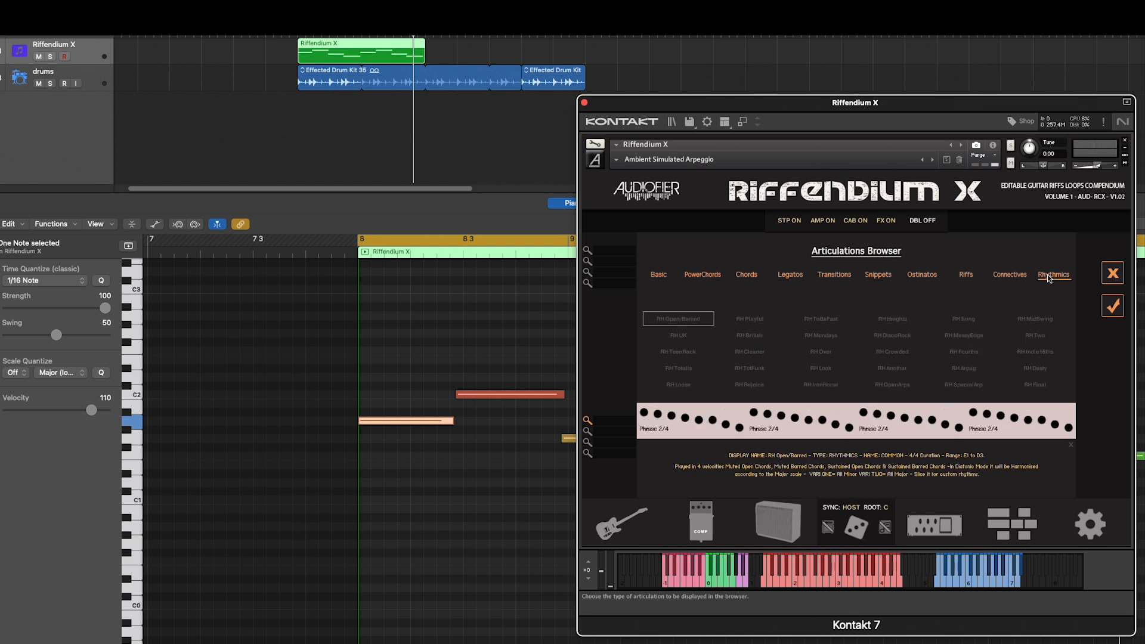
Step: Preview the PWR 1/8 articulation from the PowerChords category and stop the preview
click(702, 275)
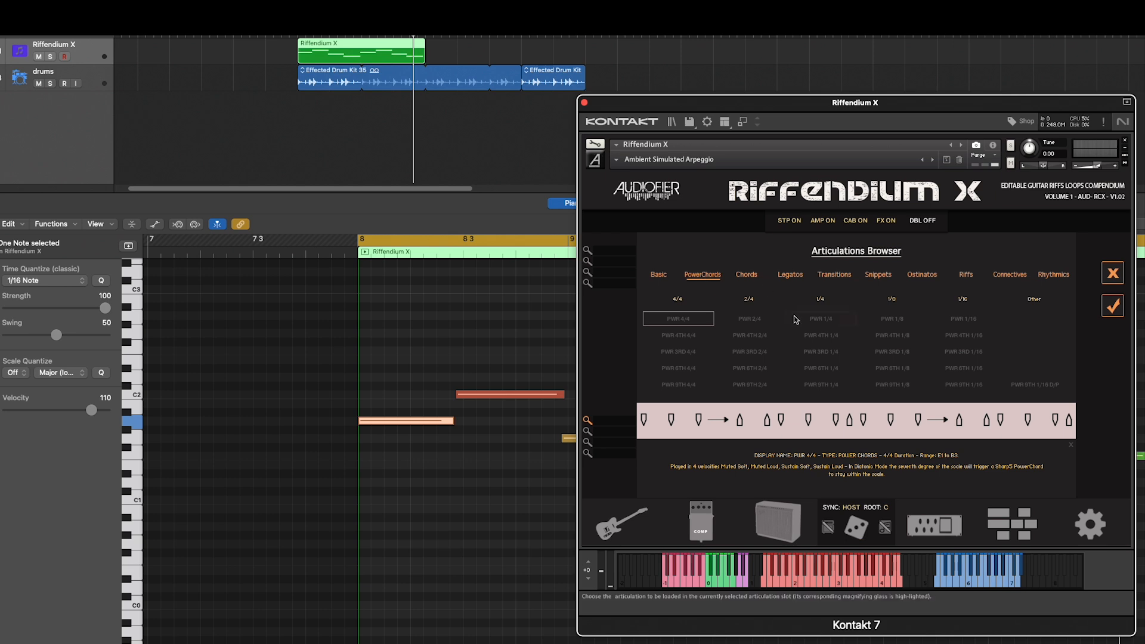
click(917, 320)
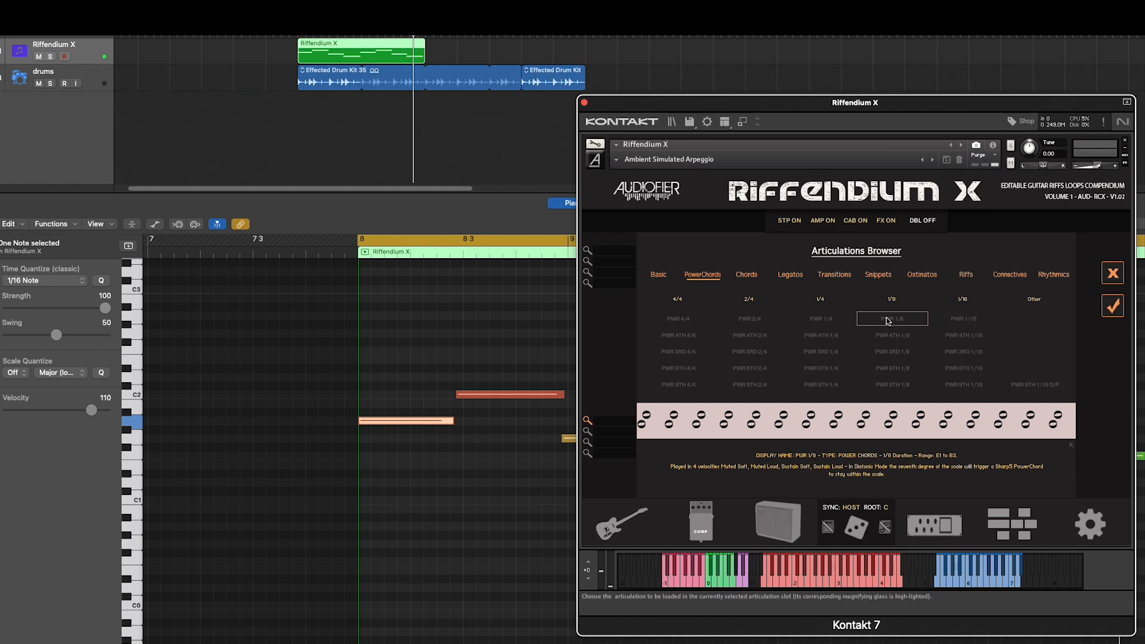
click(1072, 446)
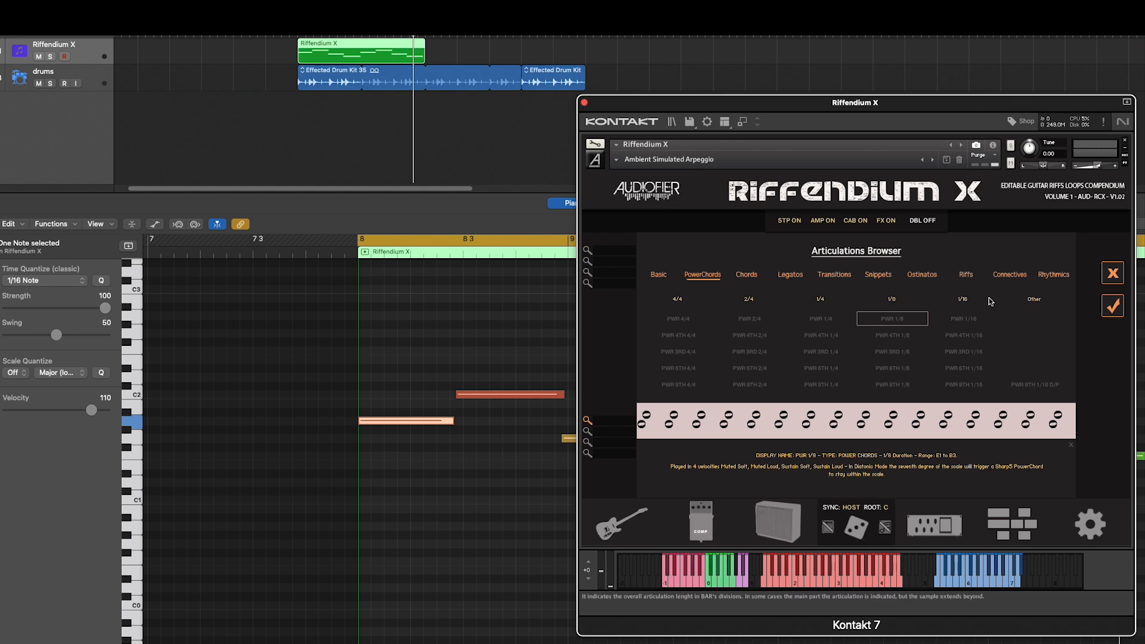
Step: Look through the Rhythmics and Riffs categories and preview the Allmodes riff
click(1053, 279)
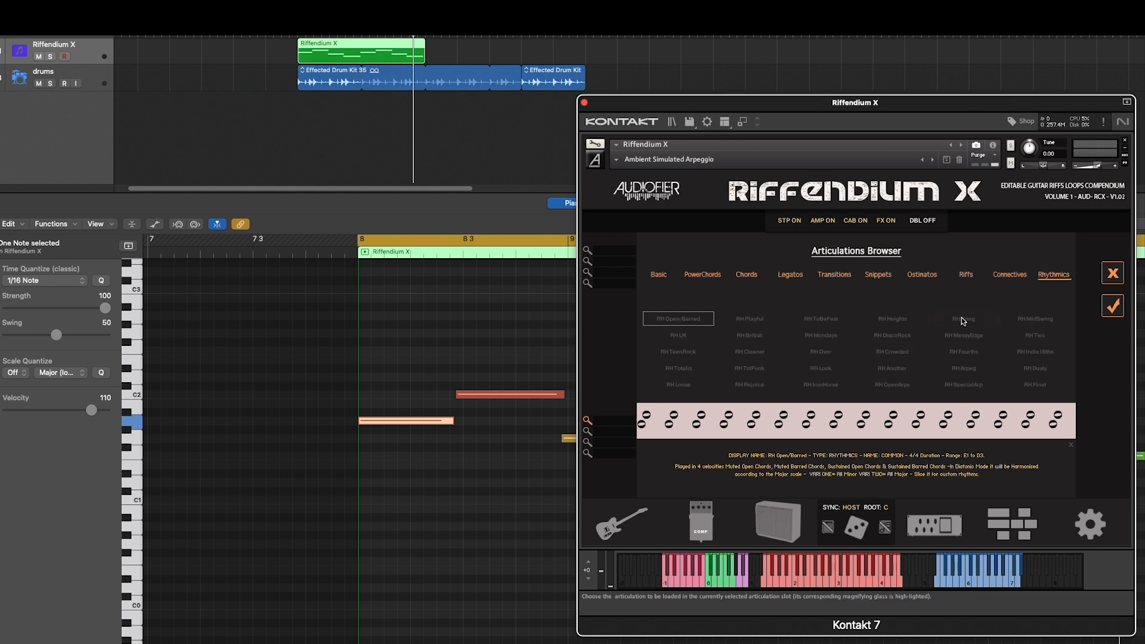
click(966, 275)
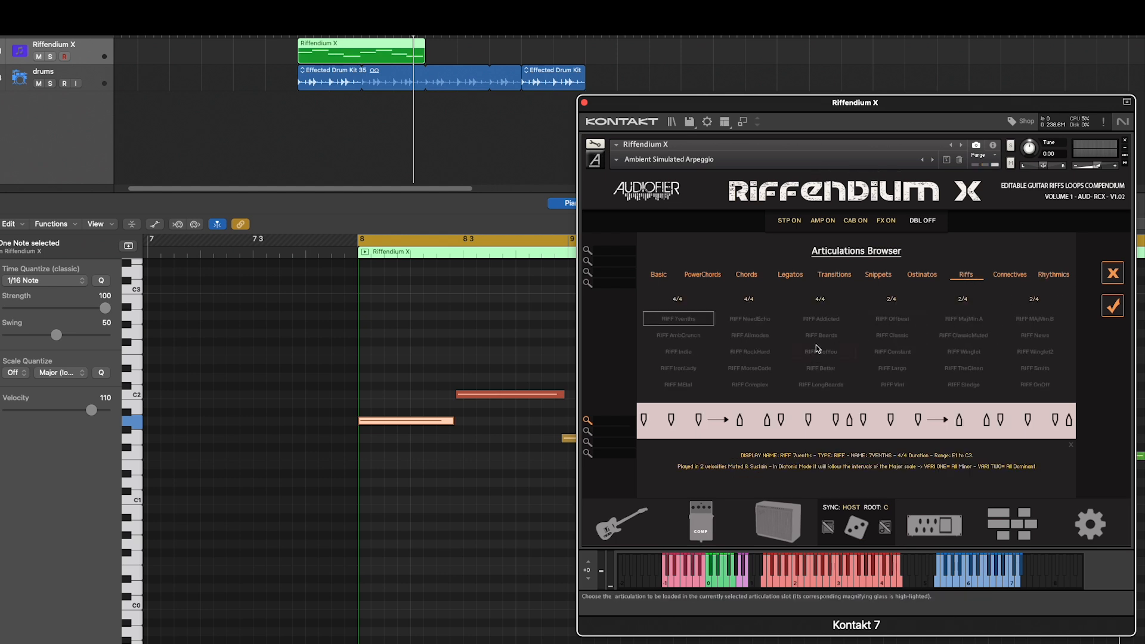
click(761, 335)
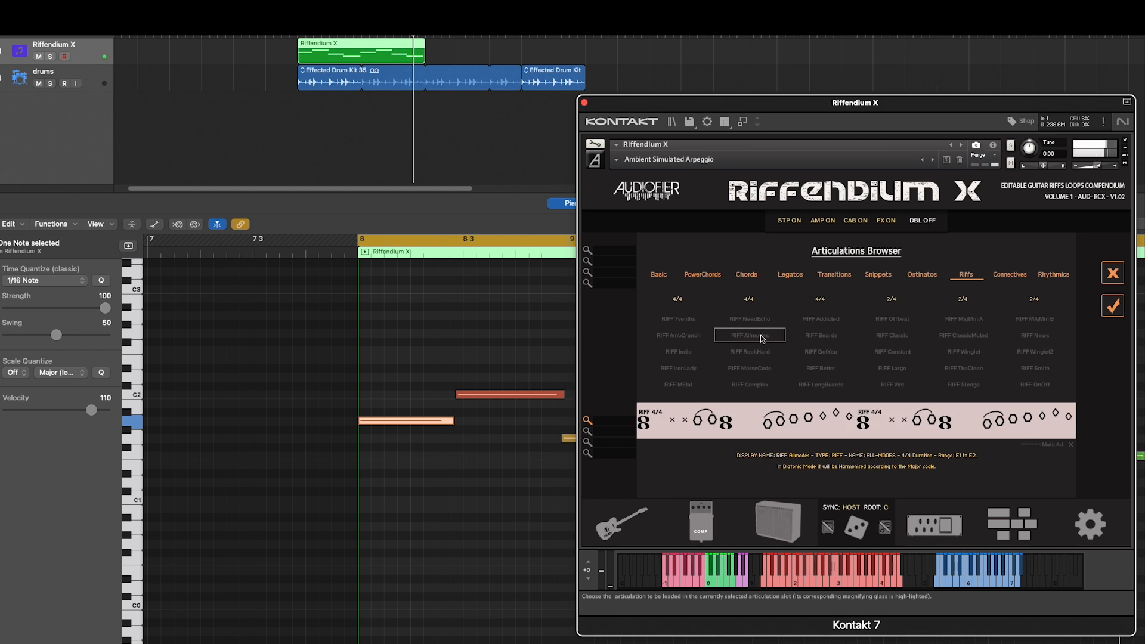
click(1071, 446)
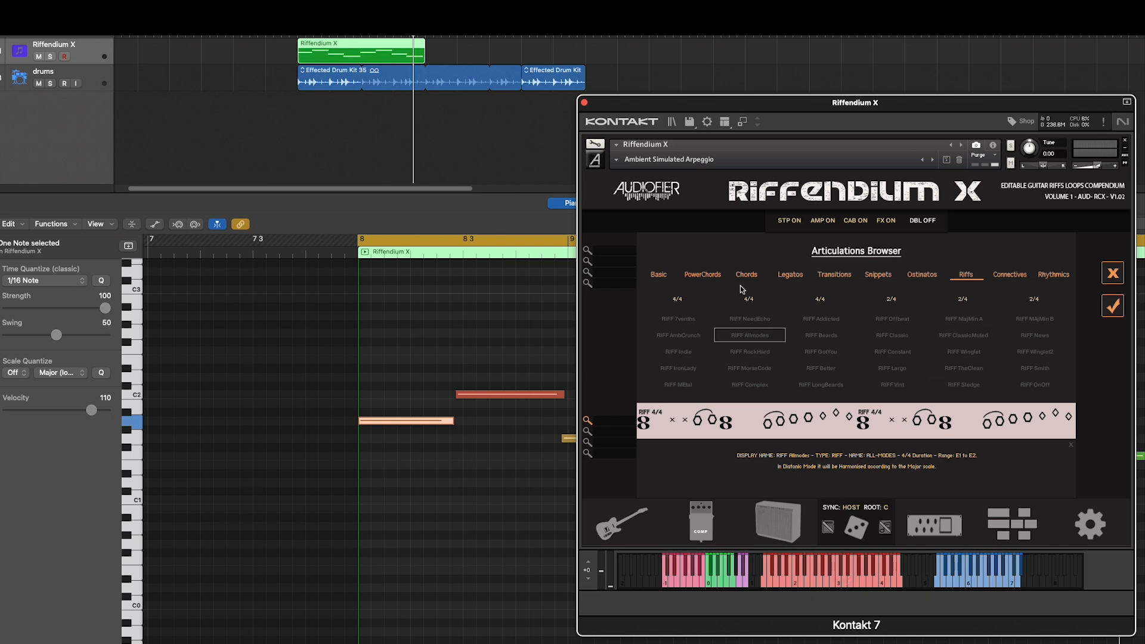
Step: Load the PWR 1/8 power chord articulation into the first slot of the lower section
click(708, 276)
click(883, 321)
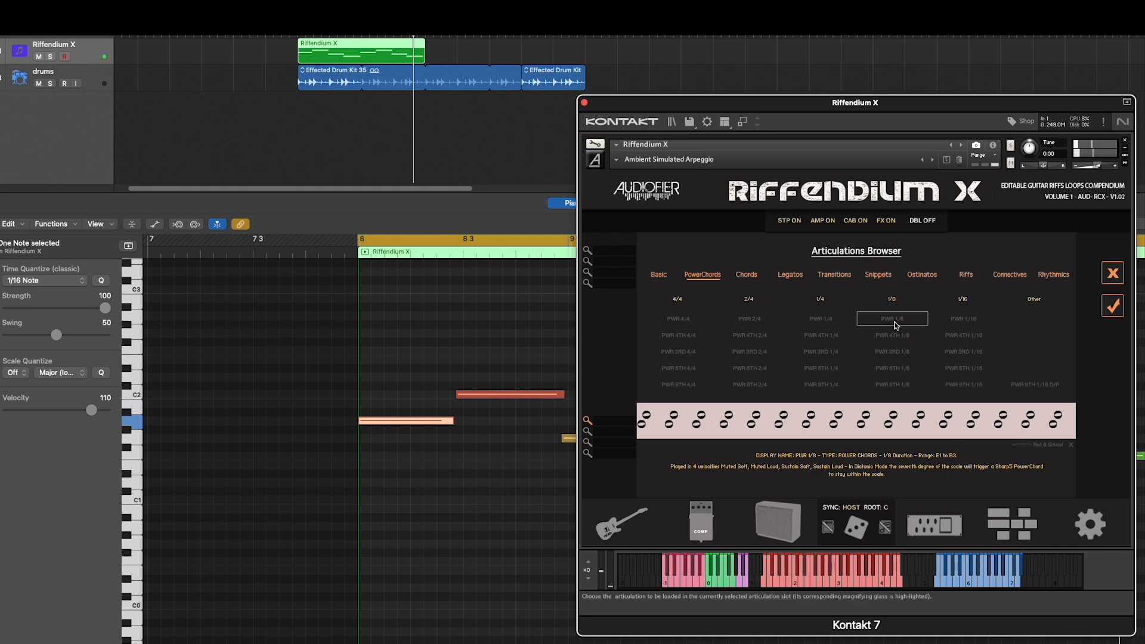
click(1072, 446)
click(1111, 309)
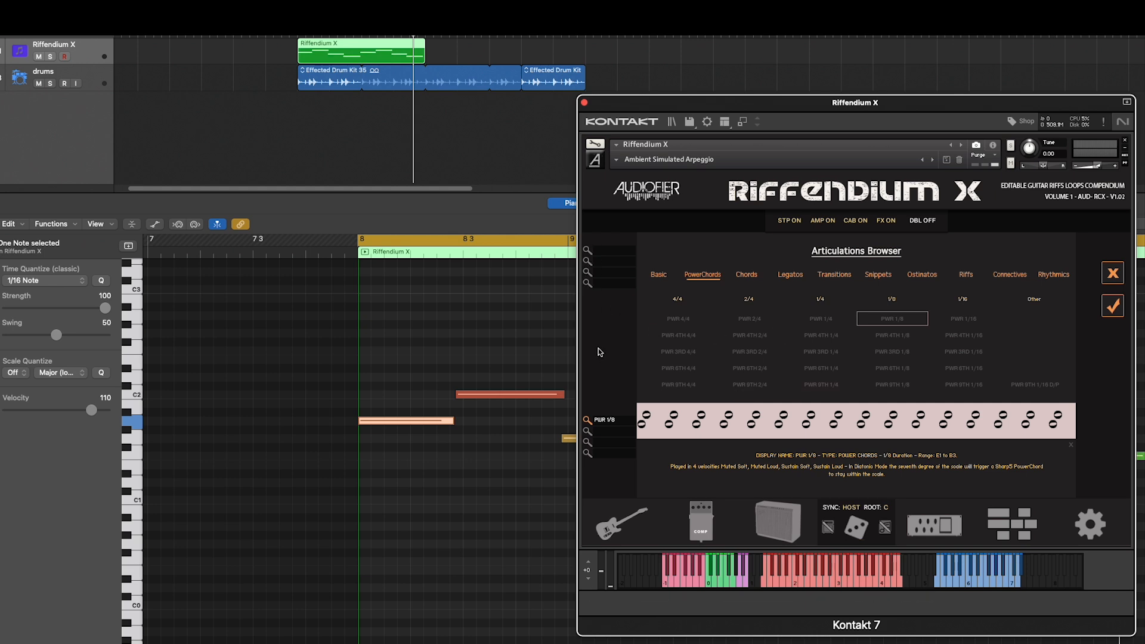
Step: Preview the basic single-note N 4/4 articulation for the first upper slot and leave the Articulations Browser without loading it
click(588, 272)
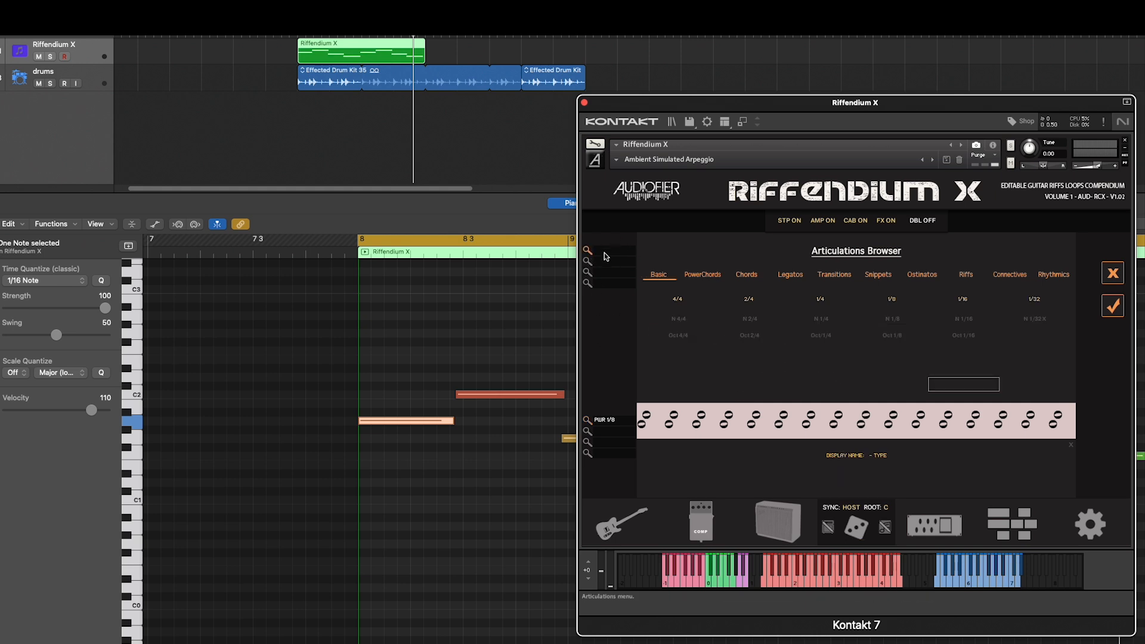
click(679, 320)
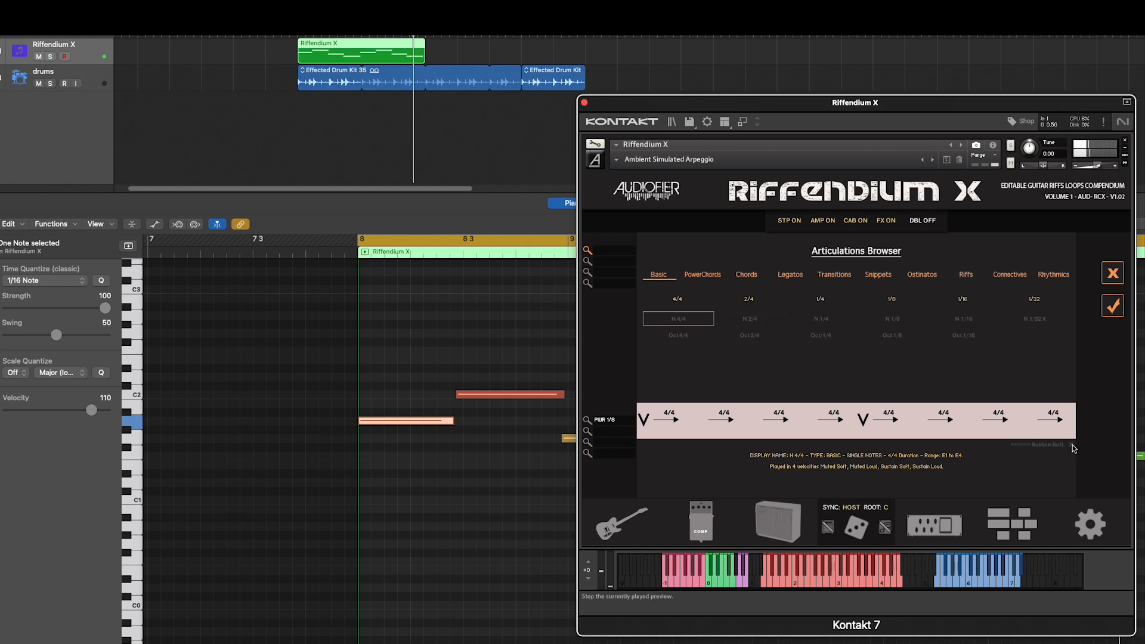
click(1113, 274)
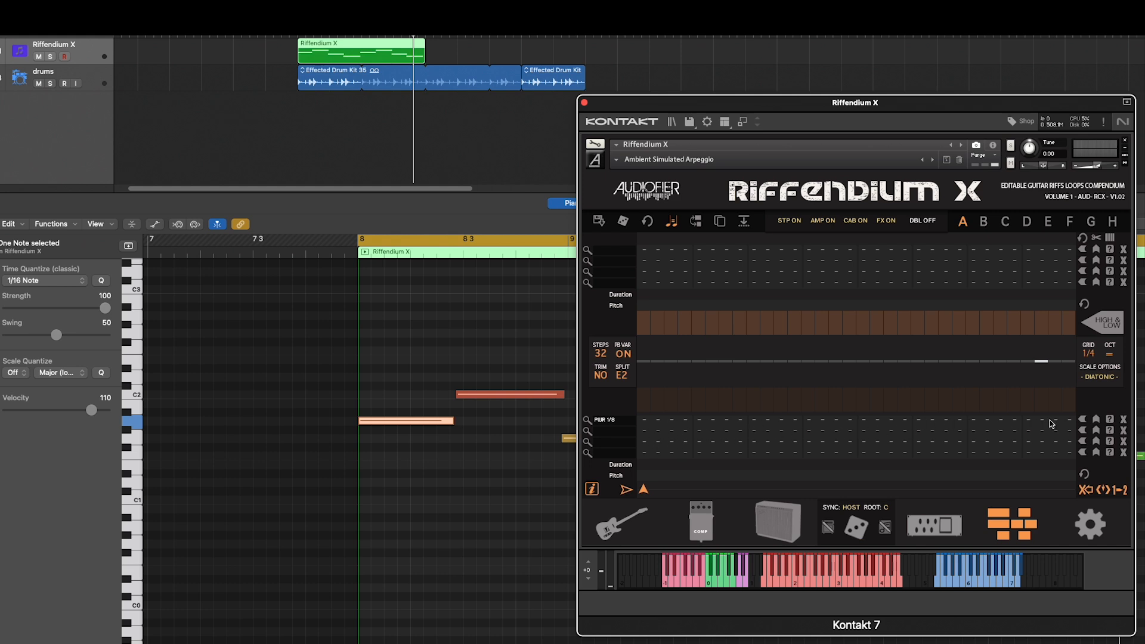
Step: Place the PWR 1/8 articulation on the first step of the lower sequence and adjust its duration
click(645, 420)
drag(644, 466, 645, 461)
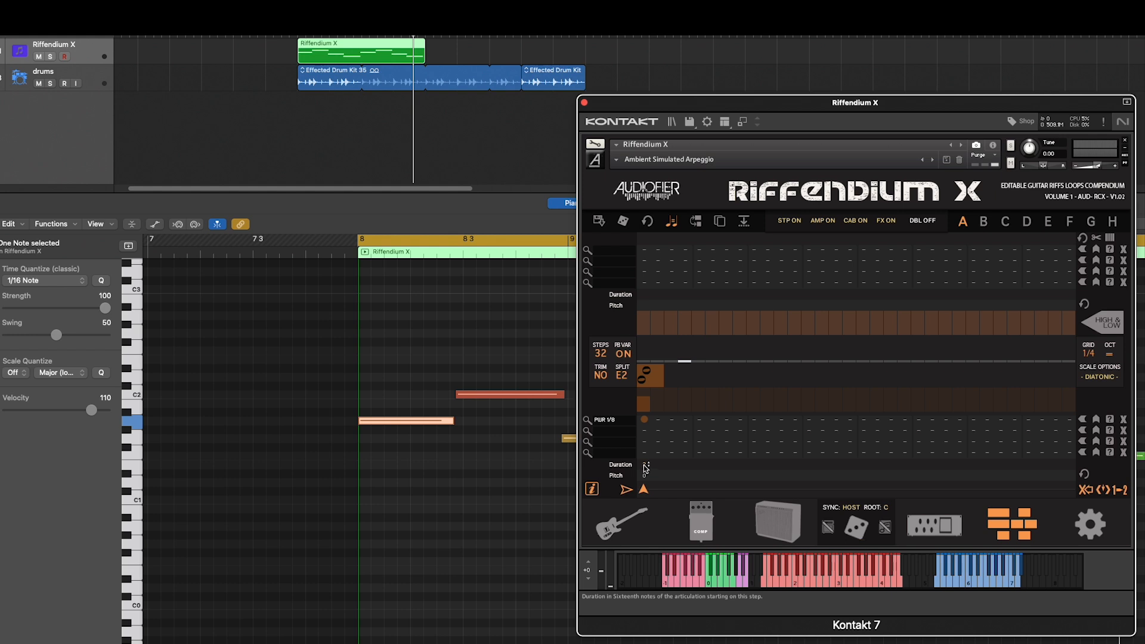
Step: Try a duration of 32 for the PWR 1/8 articulation on the first step, then set it to 2
drag(644, 465, 691, 336)
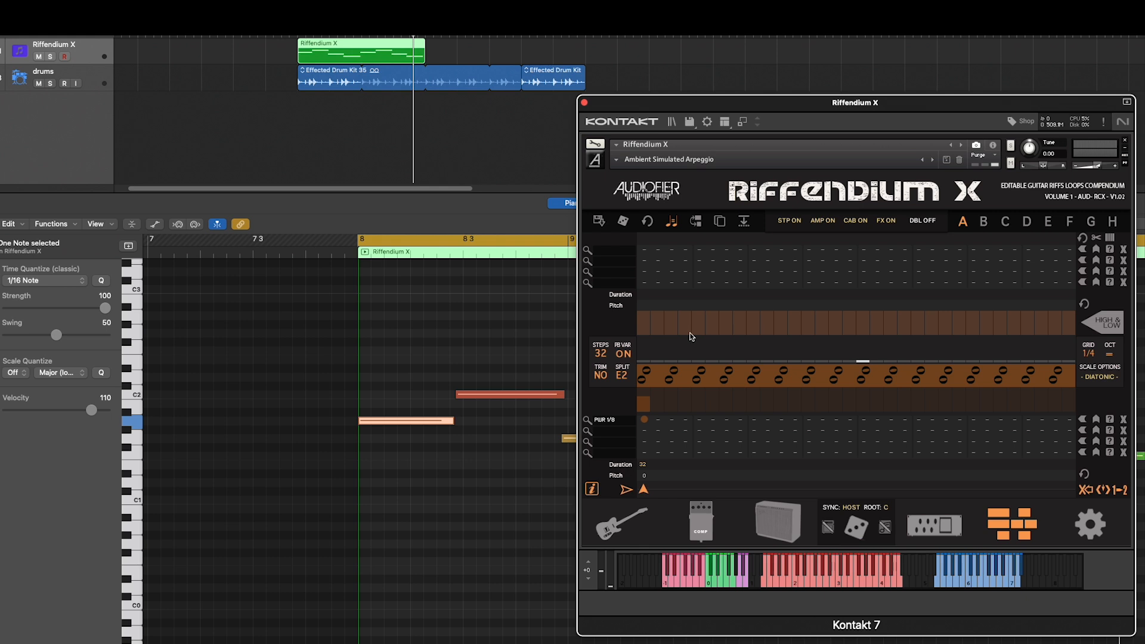
mouse_move(644, 464)
mouse_down()
mouse_move(642, 529)
mouse_move(645, 464)
mouse_up()
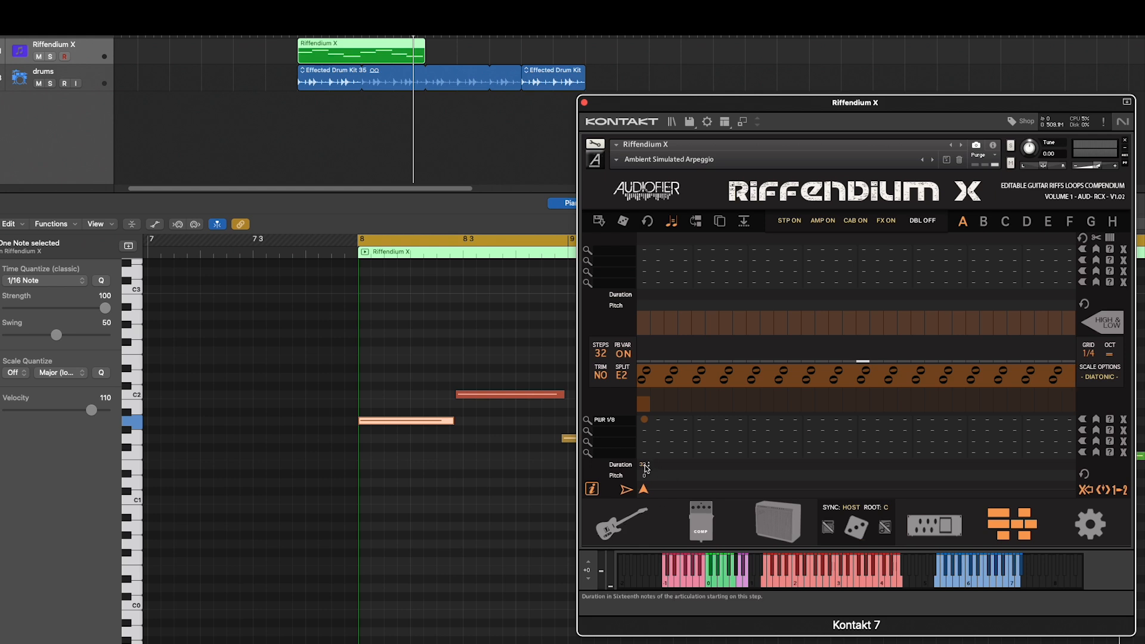
text(2)
key(Return)
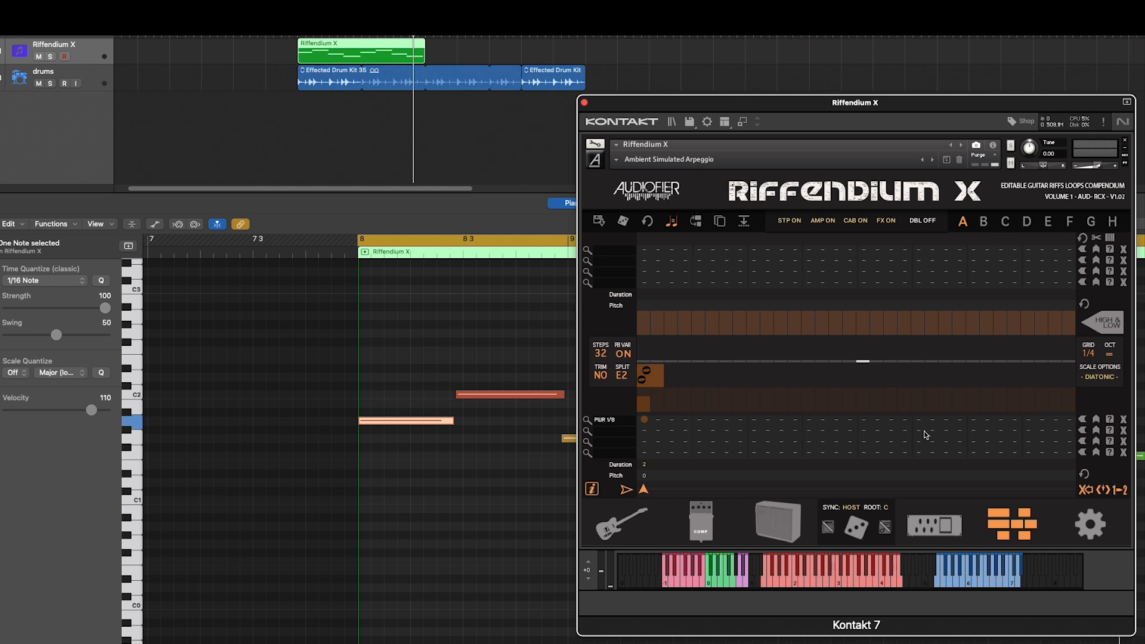
Step: Return the first step's duration to 32, then fill the lower sequence with PWR 1/8 on every second step at duration 2
click(642, 465)
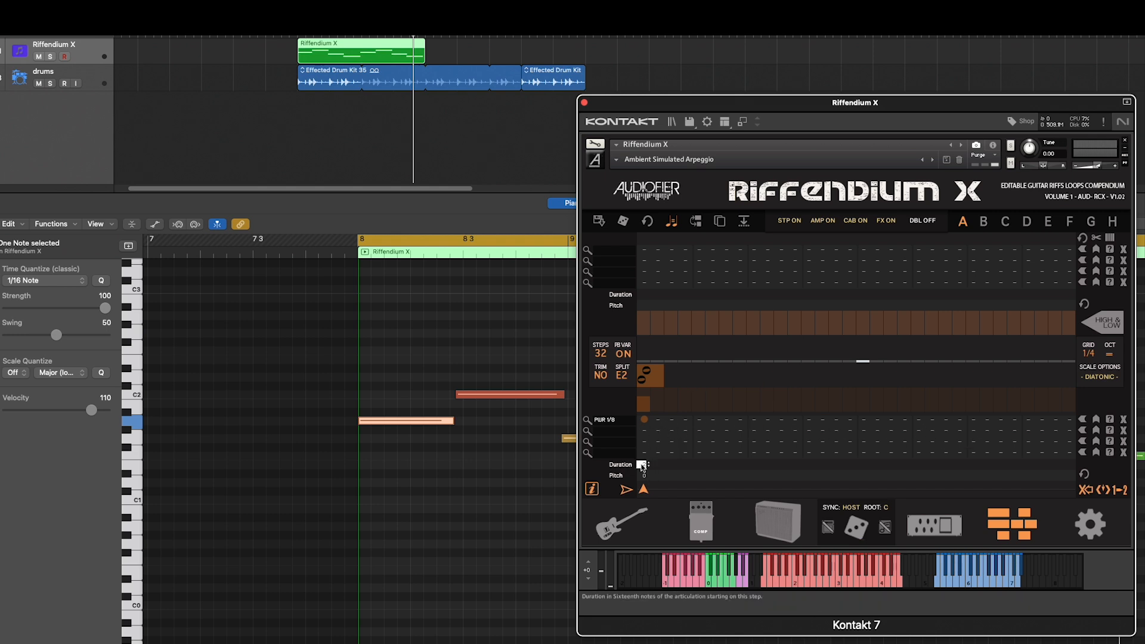
key(Return)
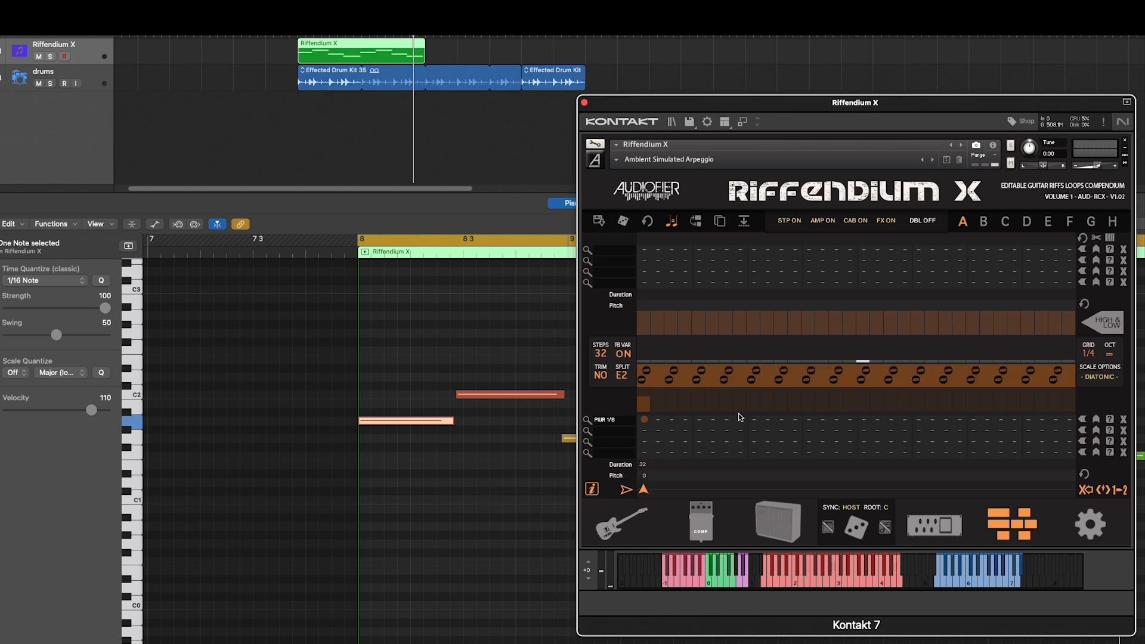
click(1083, 420)
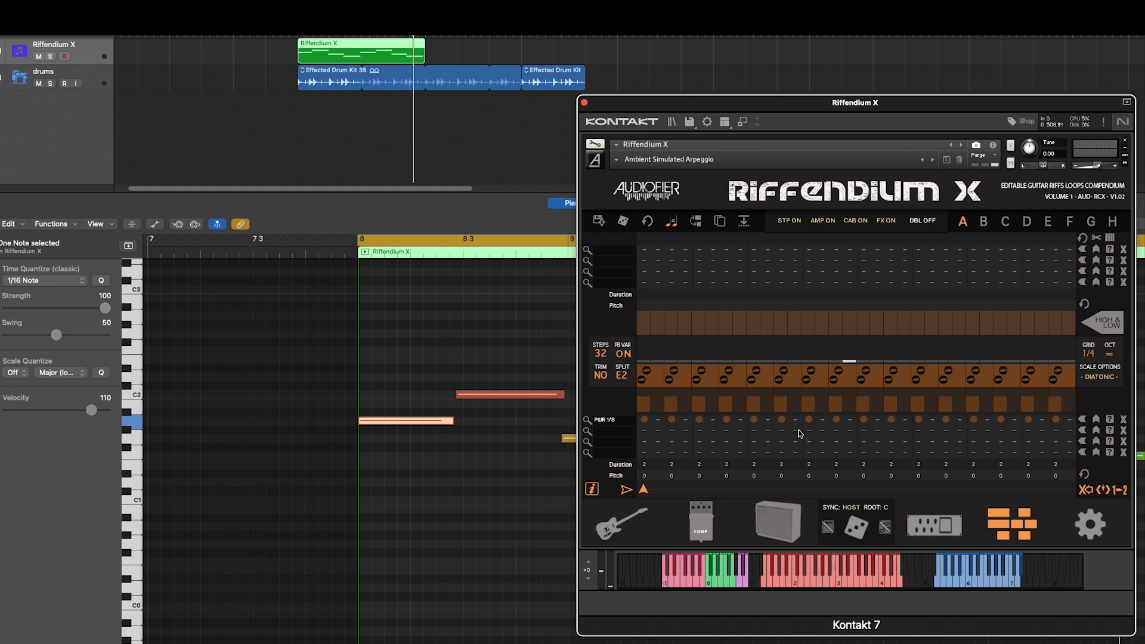
Step: Raise the velocities of steps 1, 7 and 13 in the lower sequence as accents and copy the first half onto the second
click(646, 399)
drag(728, 399, 730, 389)
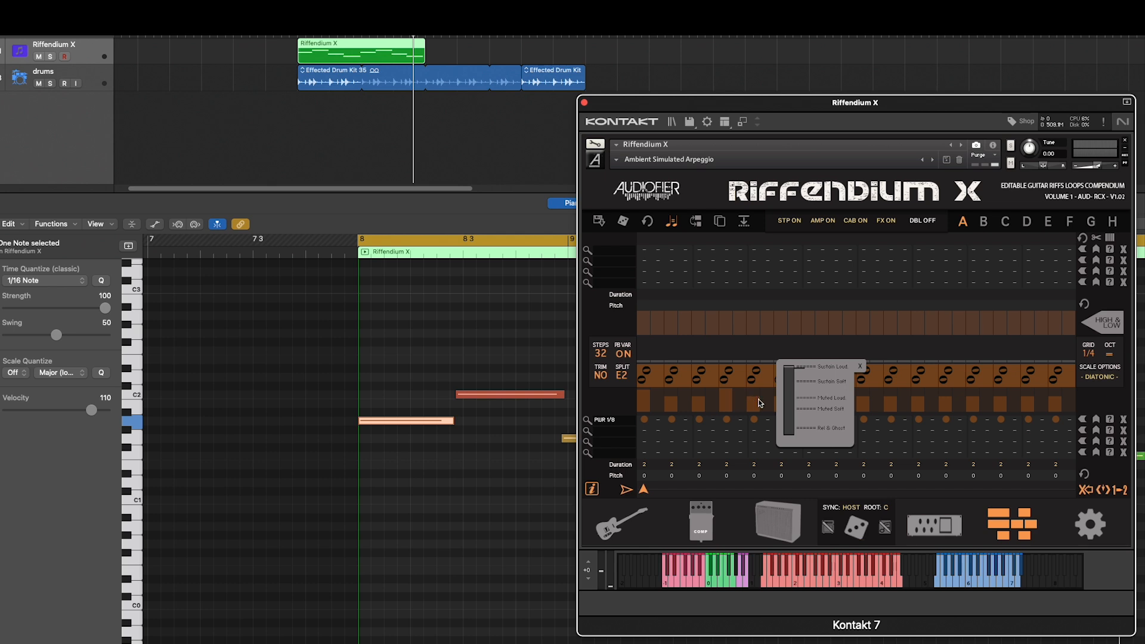
click(860, 366)
drag(809, 404, 811, 385)
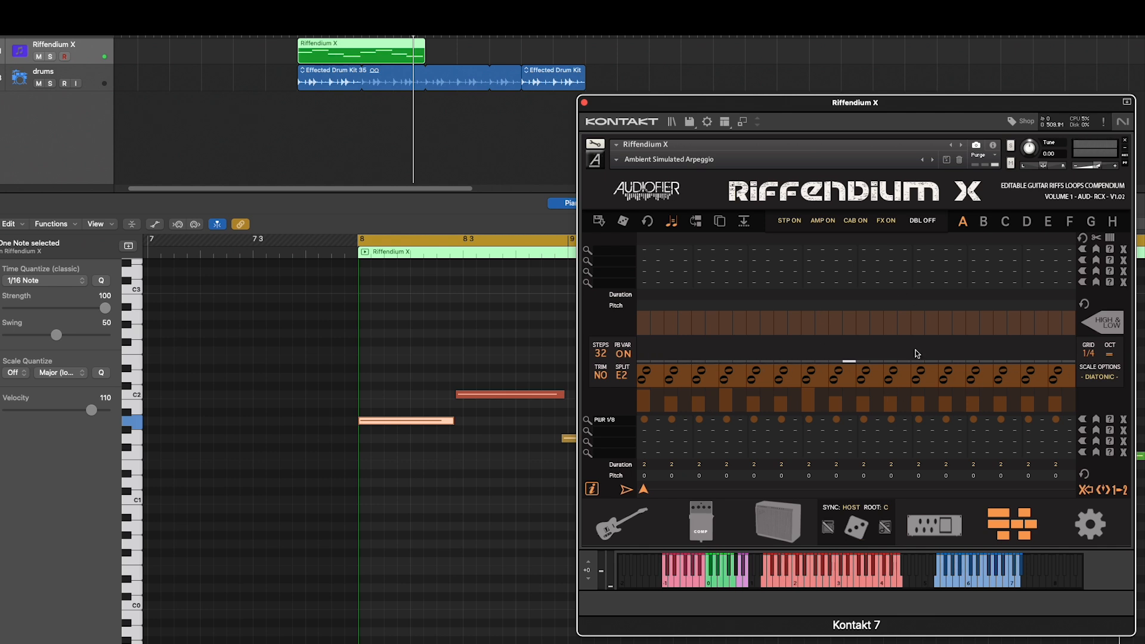
click(1124, 490)
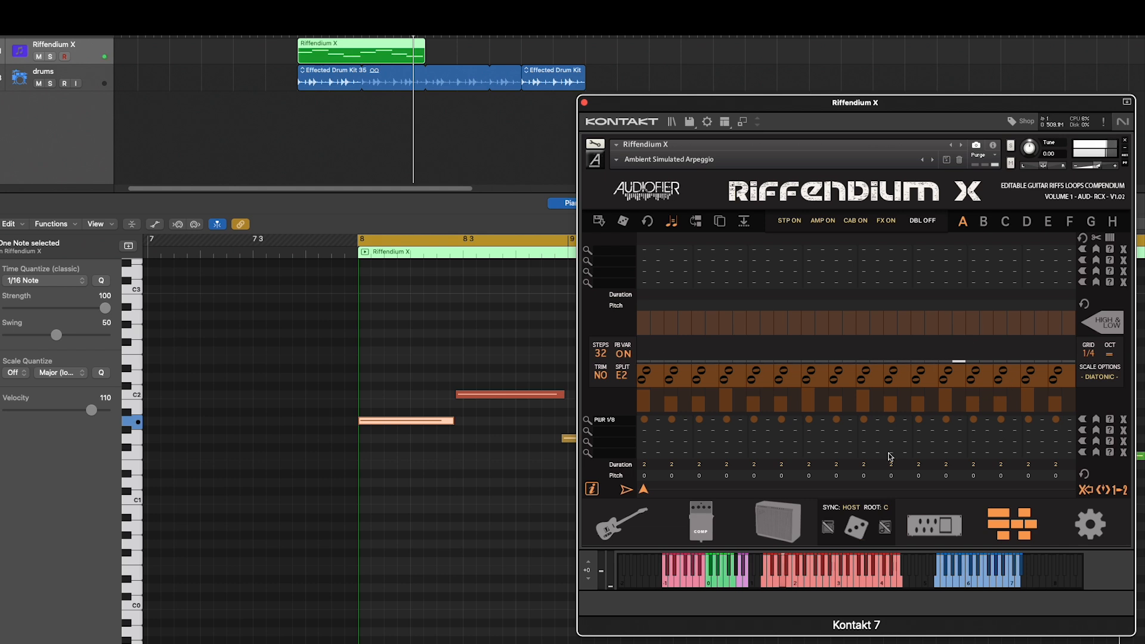
Step: Lower the velocities of steps 3, 5, 9 and 11 in the lower sequence to the muted range
click(674, 399)
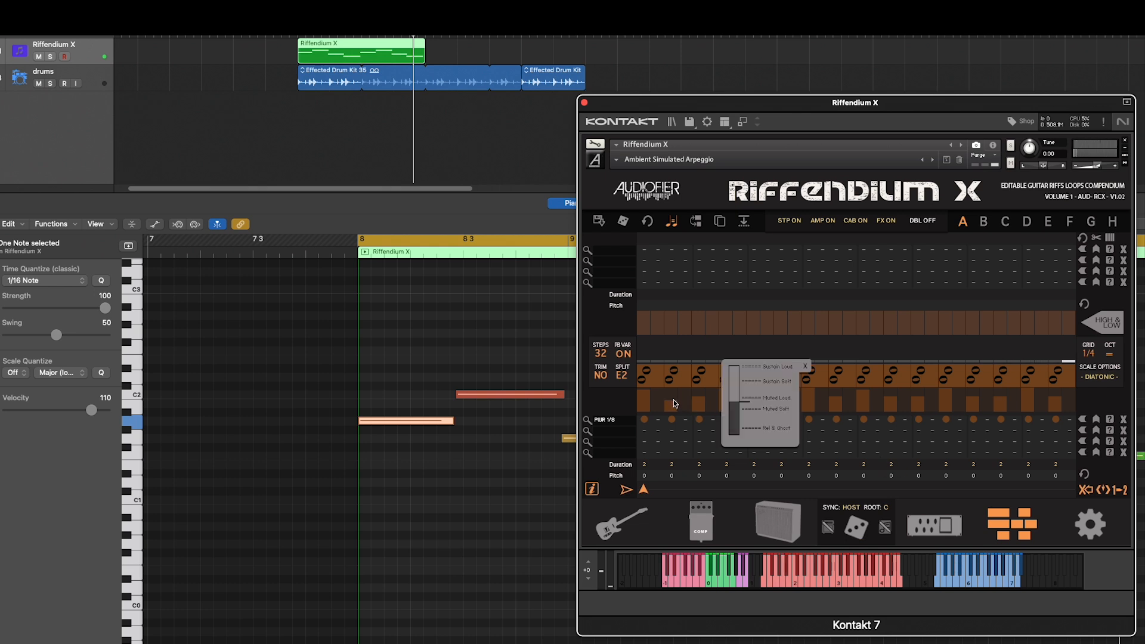
click(700, 402)
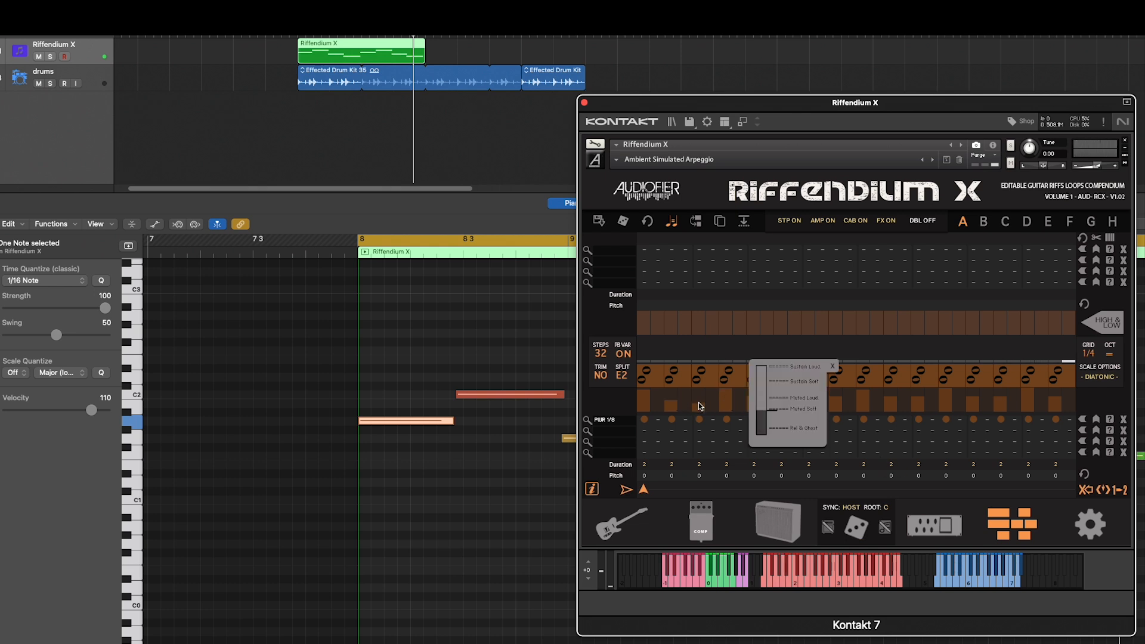
click(746, 399)
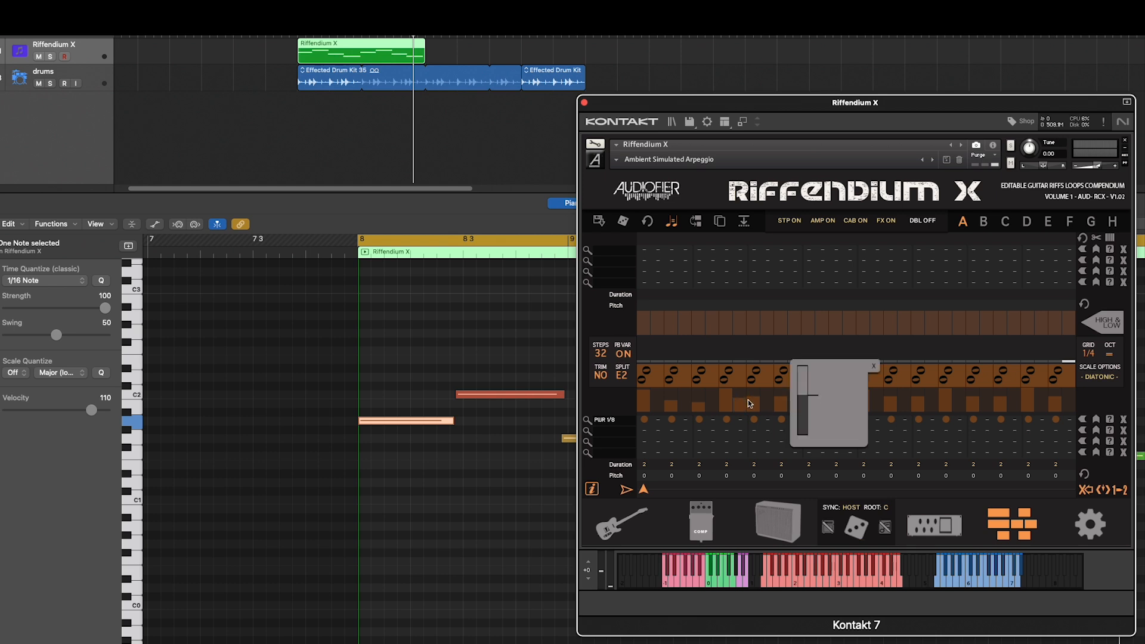
click(758, 406)
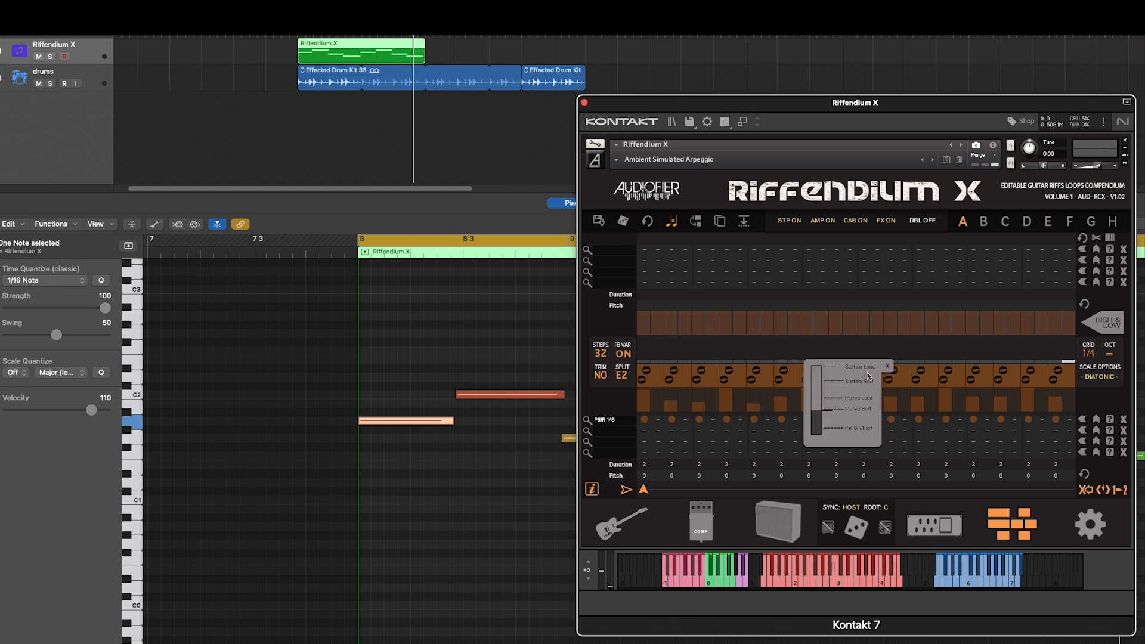
click(886, 366)
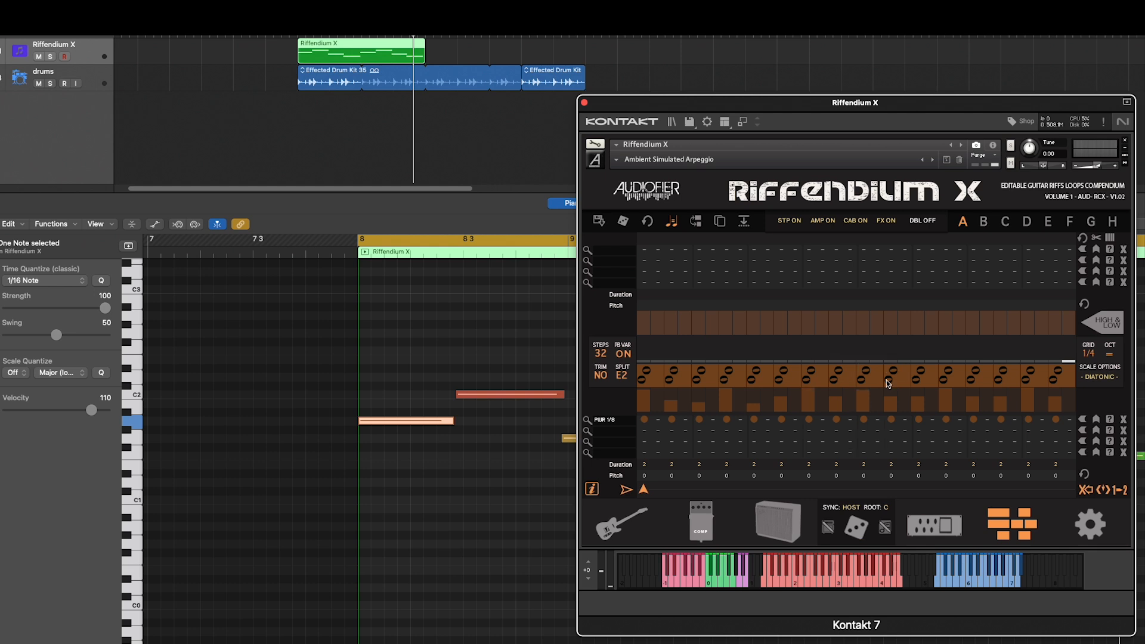
click(783, 405)
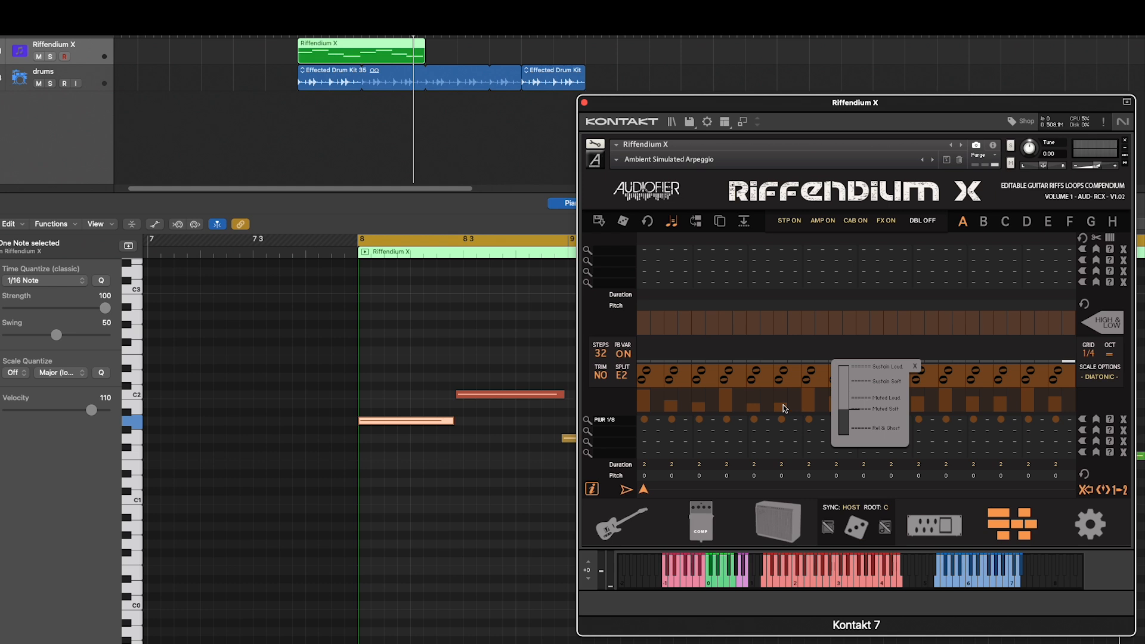
Step: Turn off the info popups, then lower step 3's velocity and copy the sequence's first half onto the second
click(591, 489)
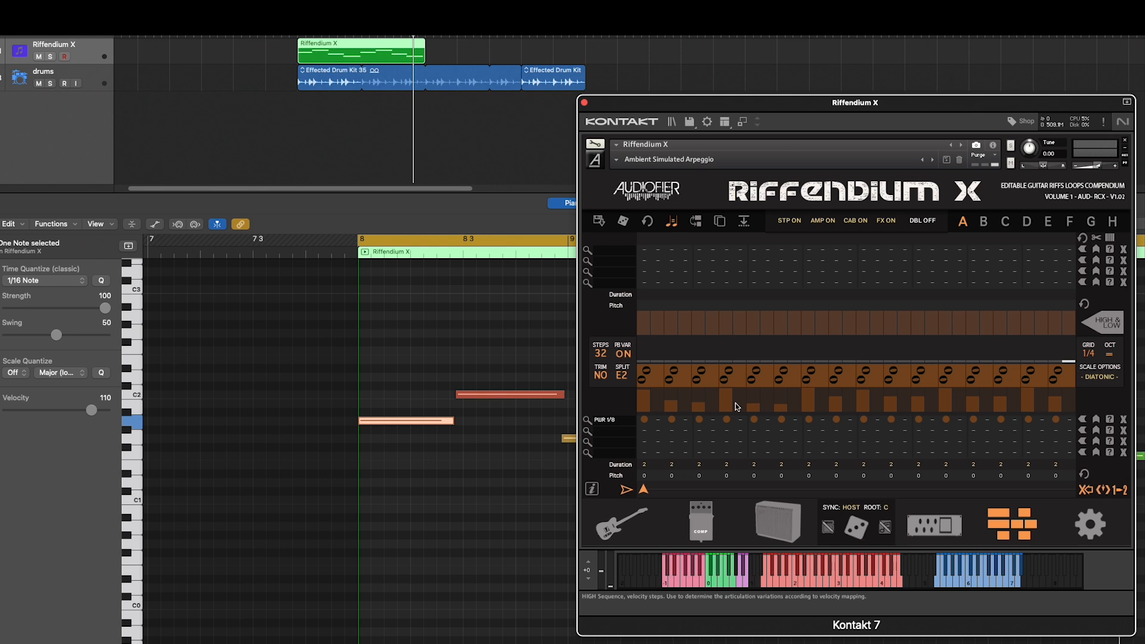
click(670, 407)
click(1121, 490)
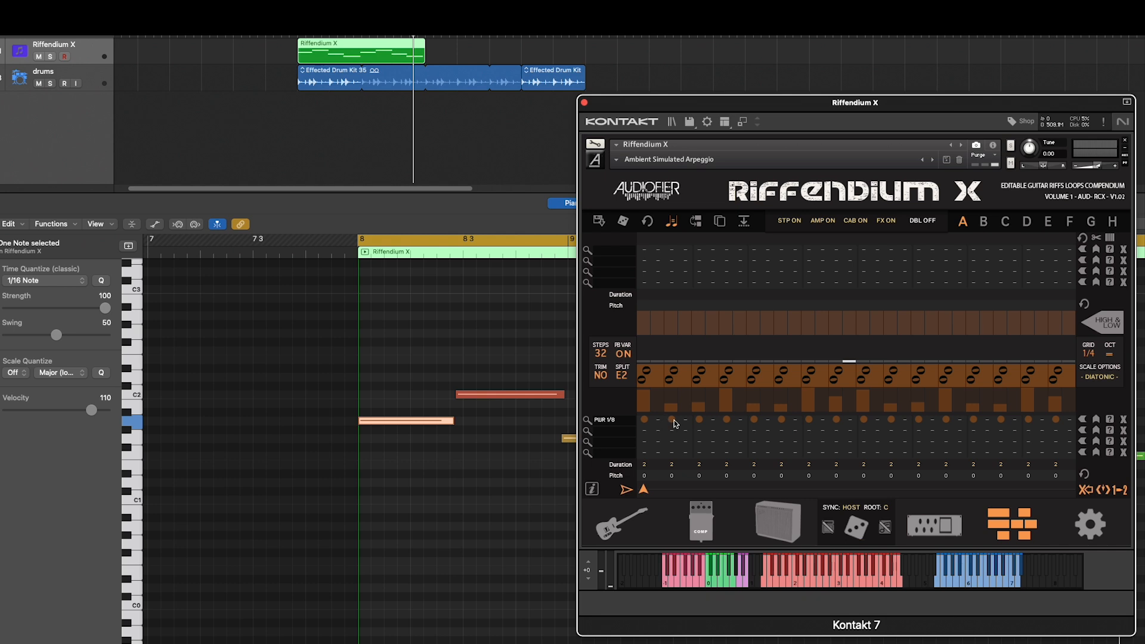
Step: Clear the lower articulations from steps 3 to 15 and try duration 16 on the first step before returning it to 2
drag(671, 423, 847, 419)
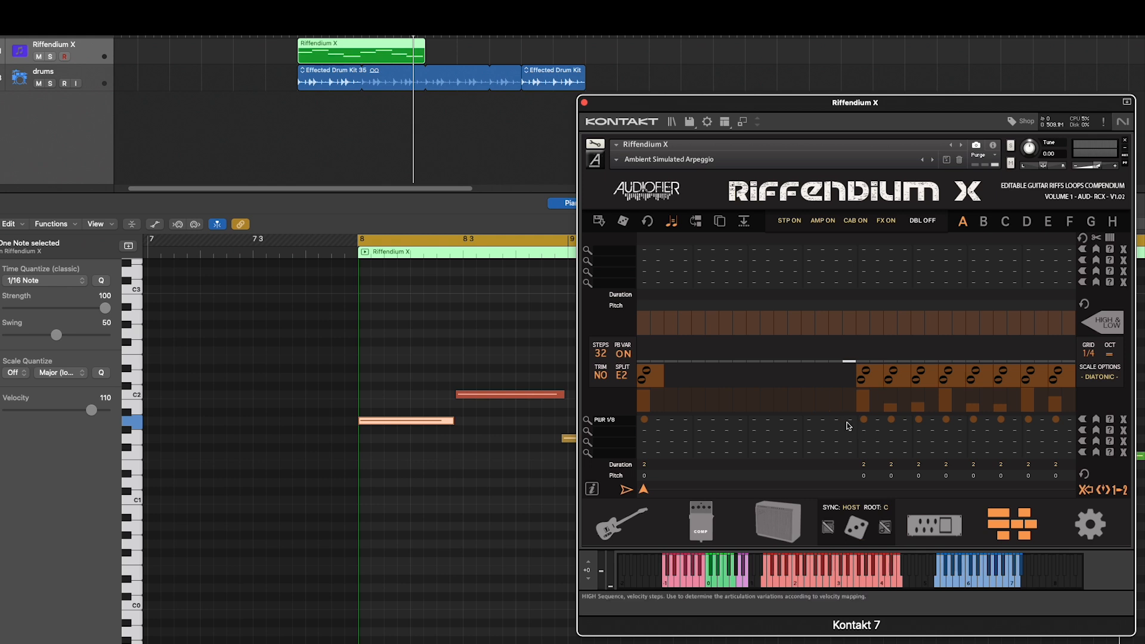
drag(646, 469, 680, 407)
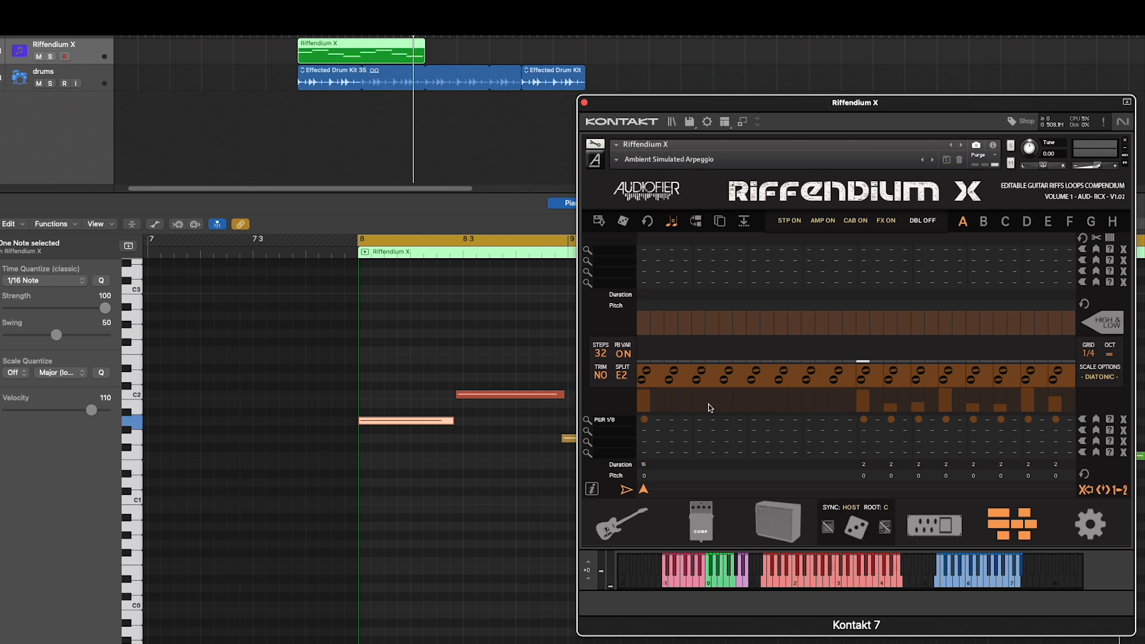
drag(643, 468, 625, 528)
Step: Place low-velocity PWR 1/8 articulations on steps 3 and 5 of the lower sequence and set their durations to 2
click(674, 403)
click(701, 406)
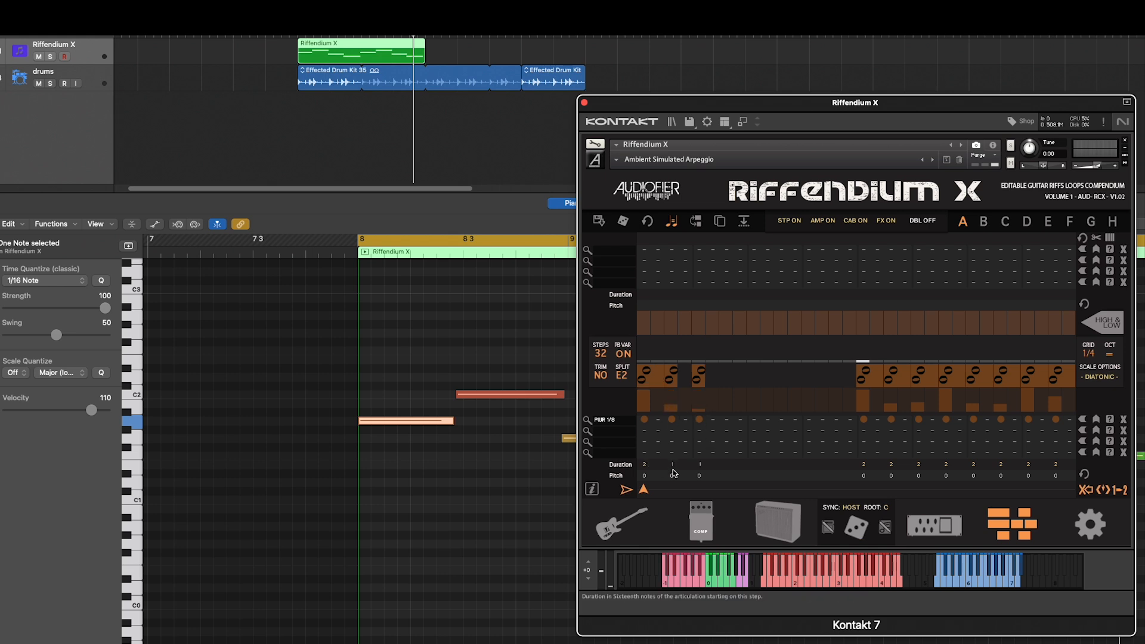
drag(673, 470, 701, 465)
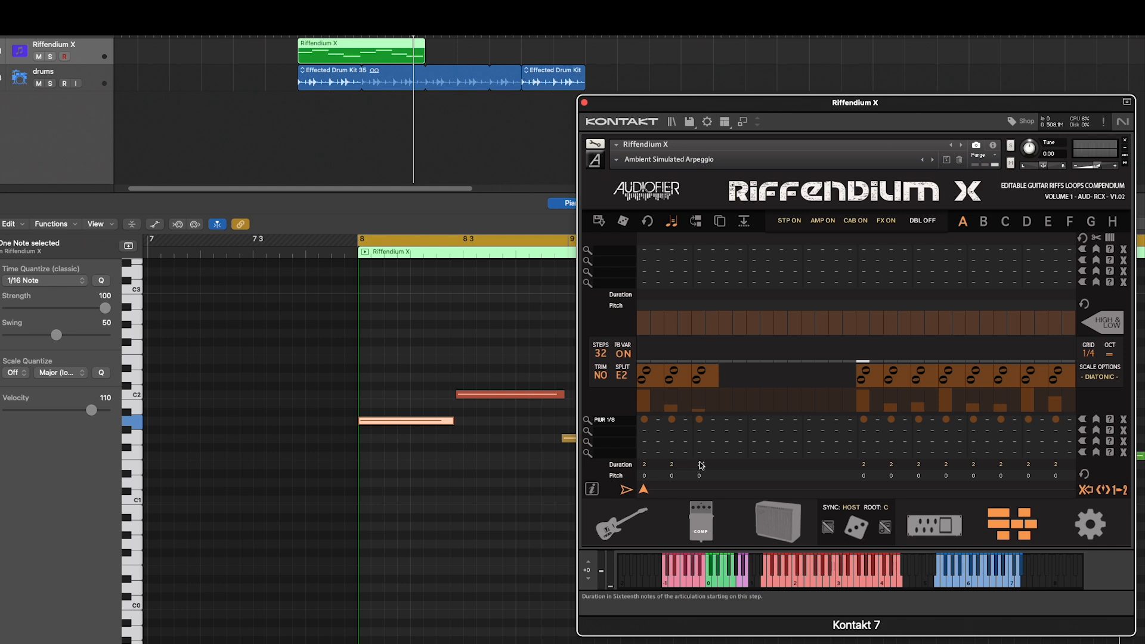
Step: With articulation loading set to Def, place PWR 1/8 on steps 7, 9, 11, 13 and 15 and shape their velocities, accenting 7 and 13
click(1091, 525)
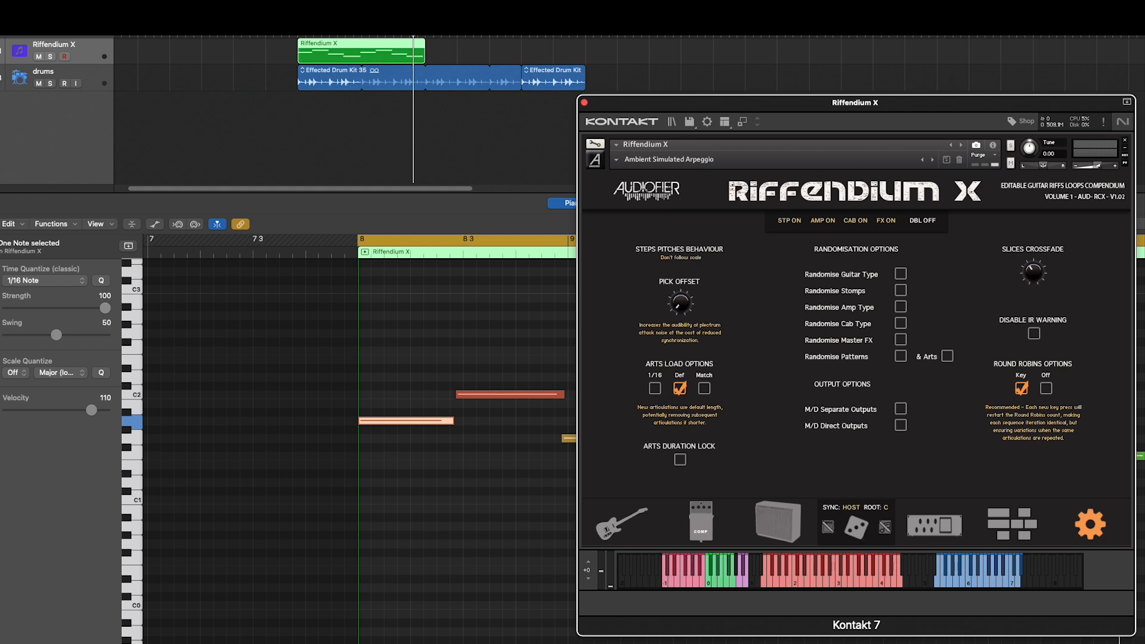
click(994, 522)
click(727, 420)
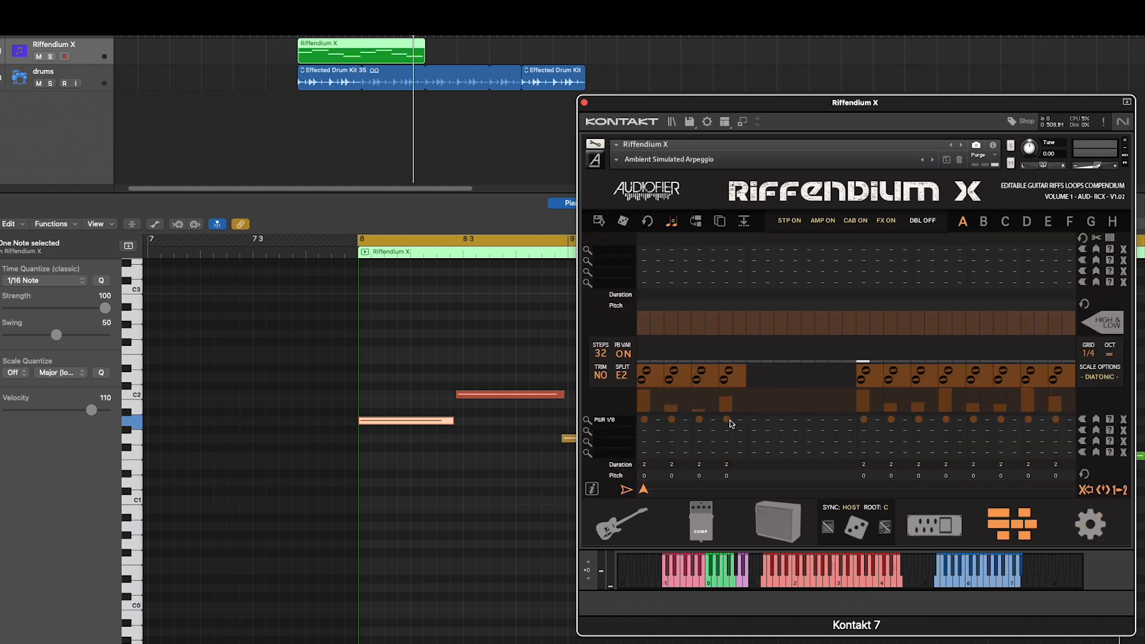
click(754, 420)
click(782, 420)
click(809, 420)
click(836, 420)
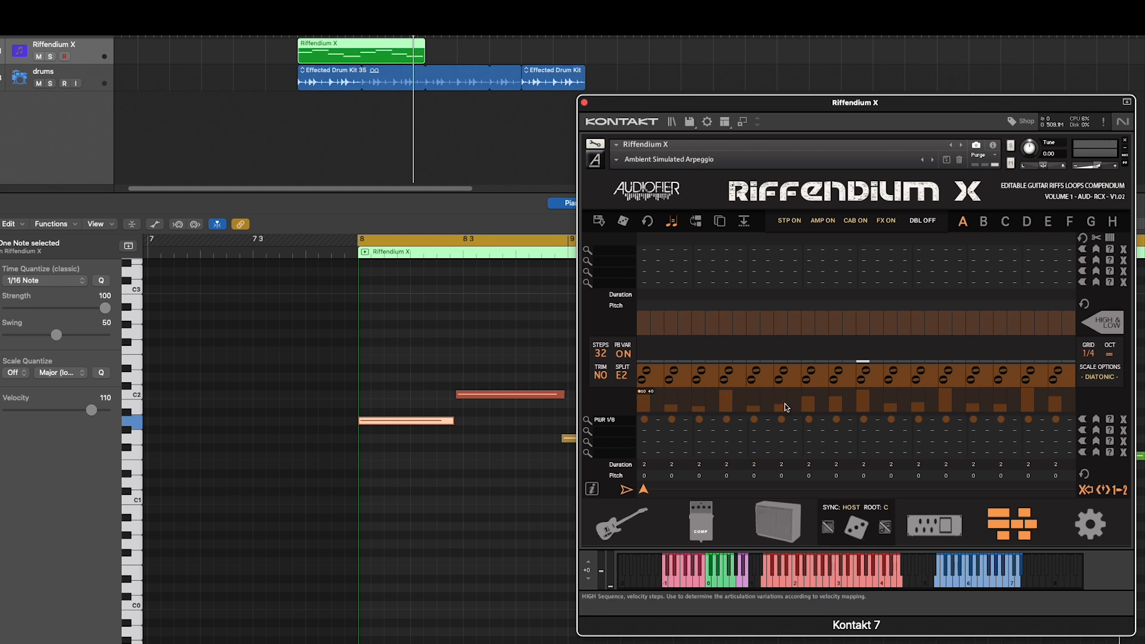
drag(806, 403, 810, 375)
click(834, 404)
Step: Record a new MIDI performance on the Riffendium X track and show its region in the Piano Roll without the plug-in window
key(r)
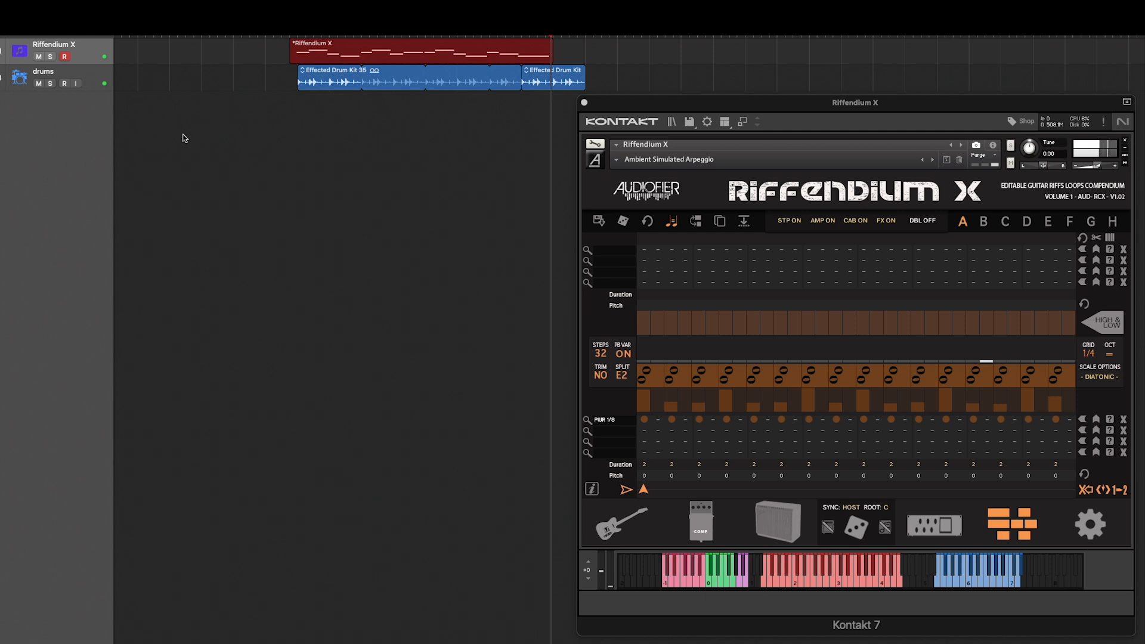
key(space)
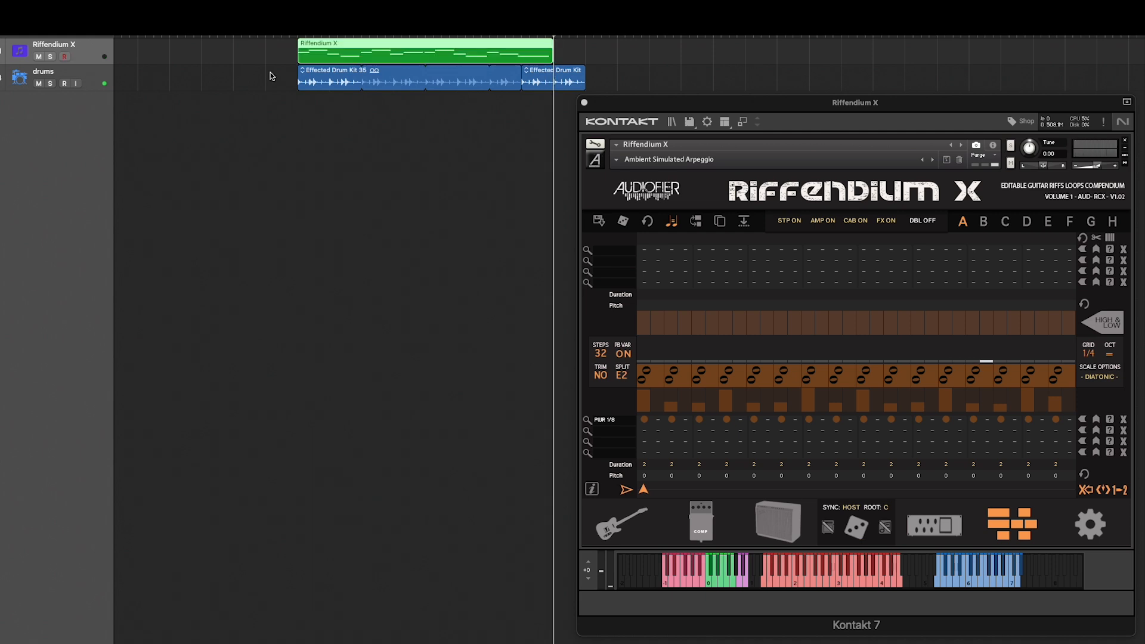
double_click(326, 45)
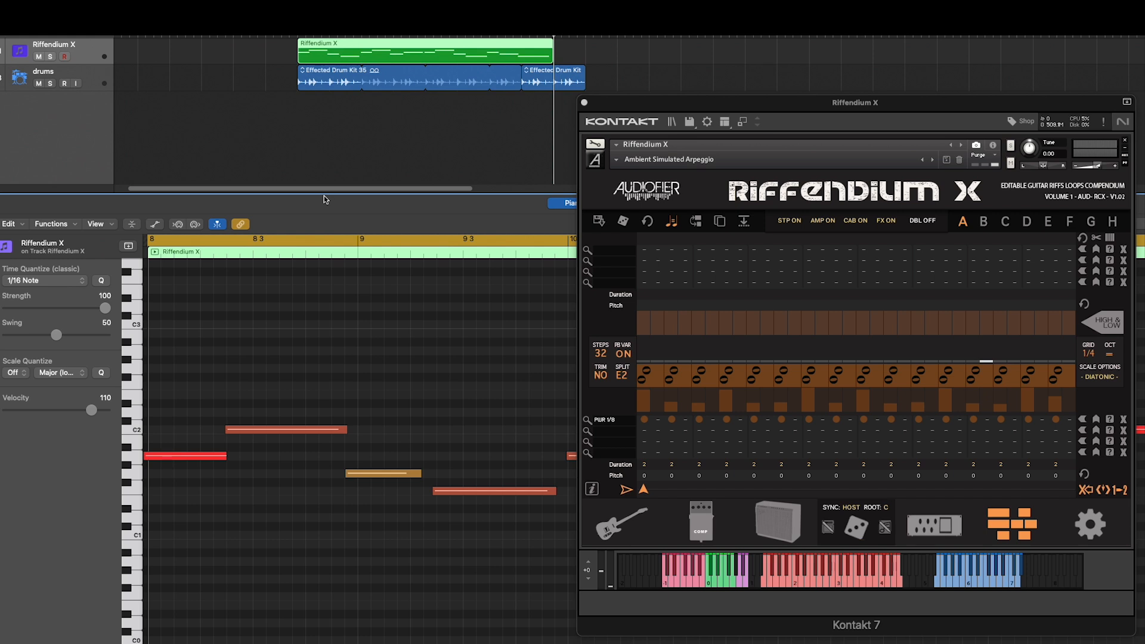
key(v)
Step: Quantize the A1 notes at the starts of bars 8, 10, 12 and 14 to 1/16 notes
drag(179, 385, 186, 503)
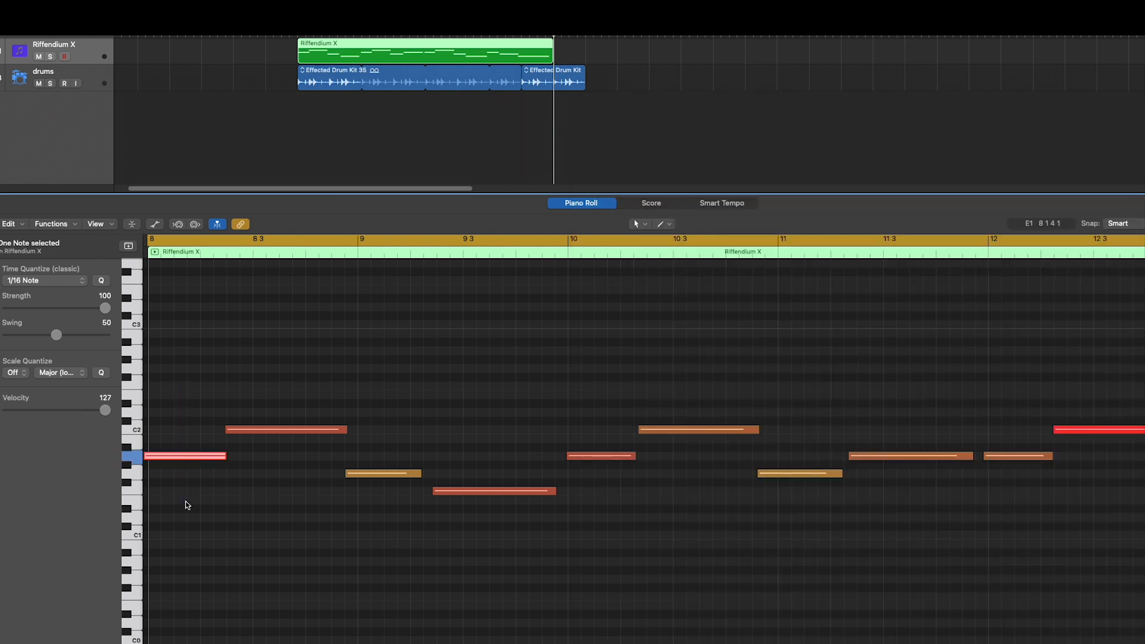
click(101, 280)
click(594, 456)
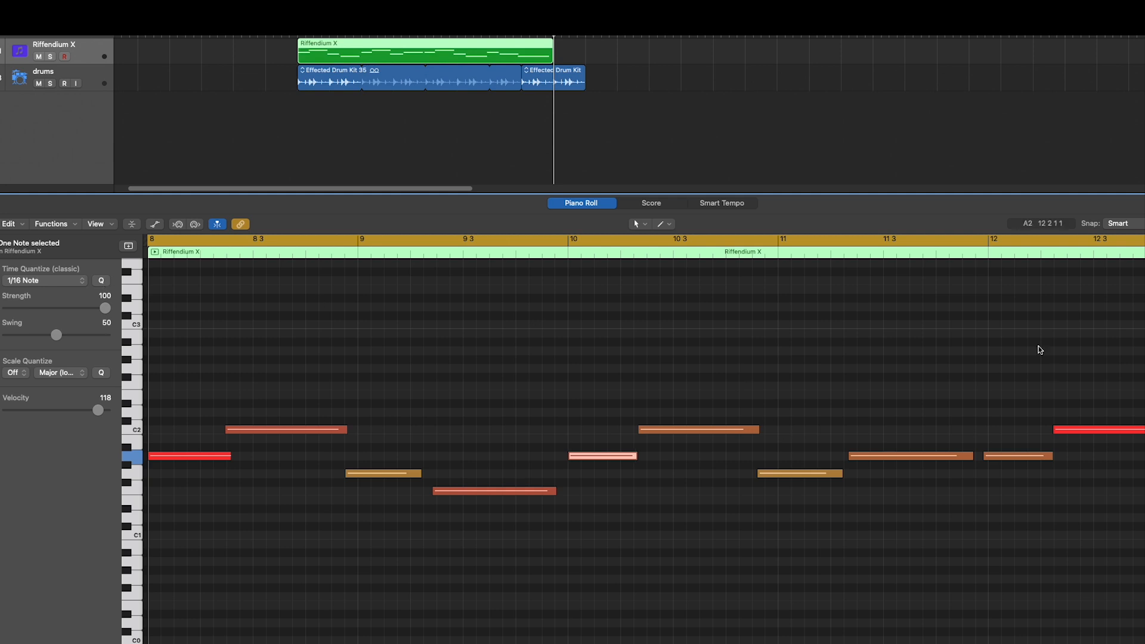
key(super+Left)
key(super+Left)
key(super+Left)
key(super+Left)
key(super+Left)
key(super+Left)
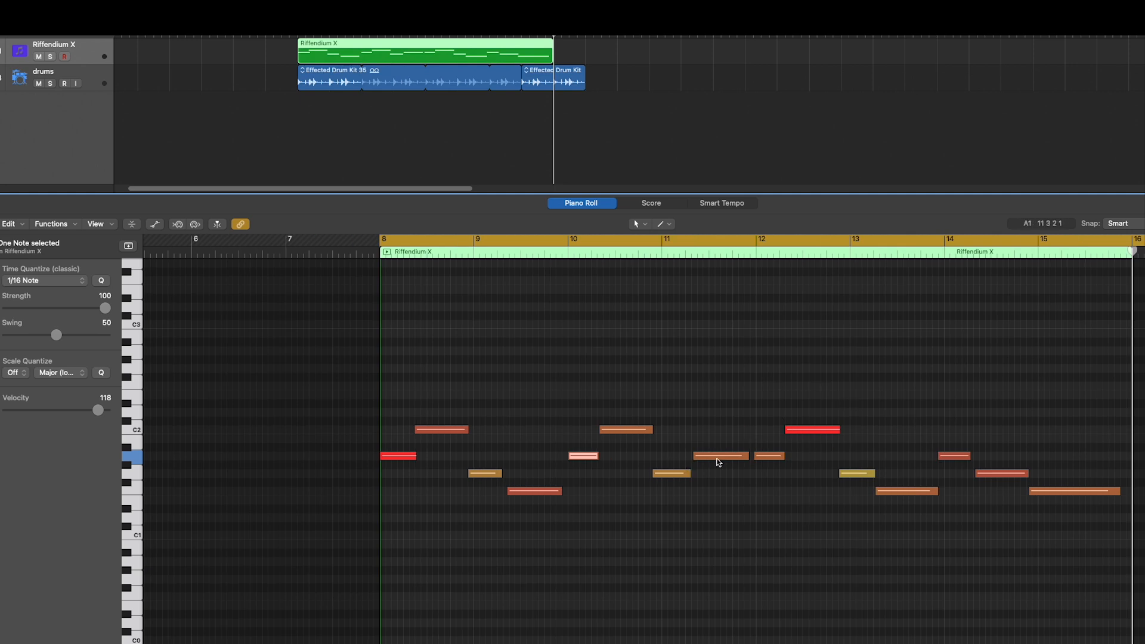
click(769, 456)
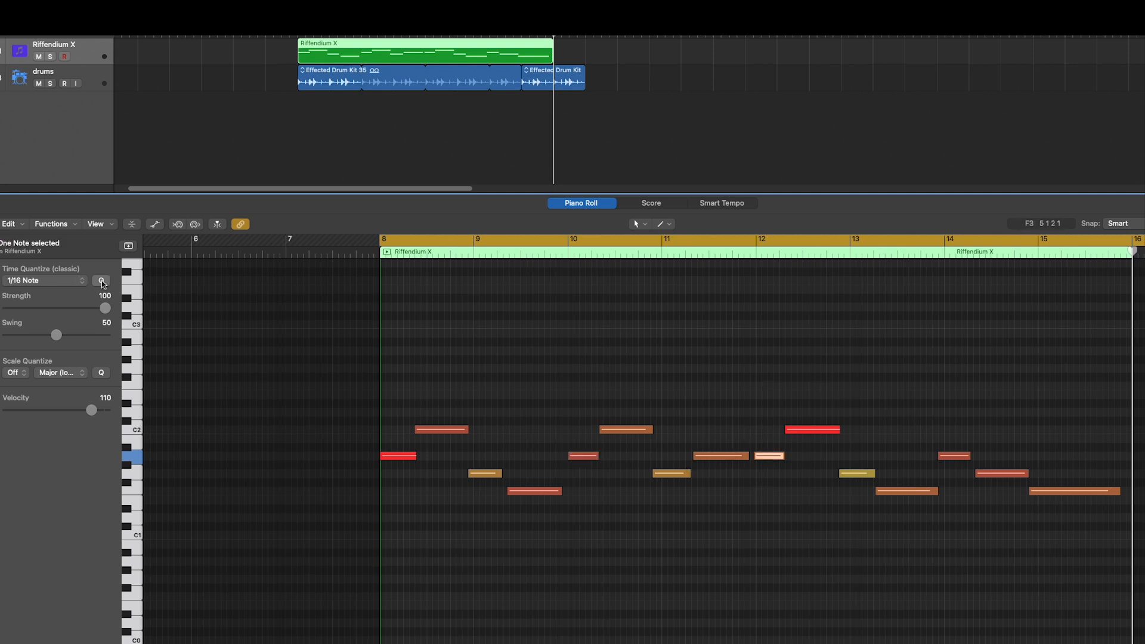
click(957, 456)
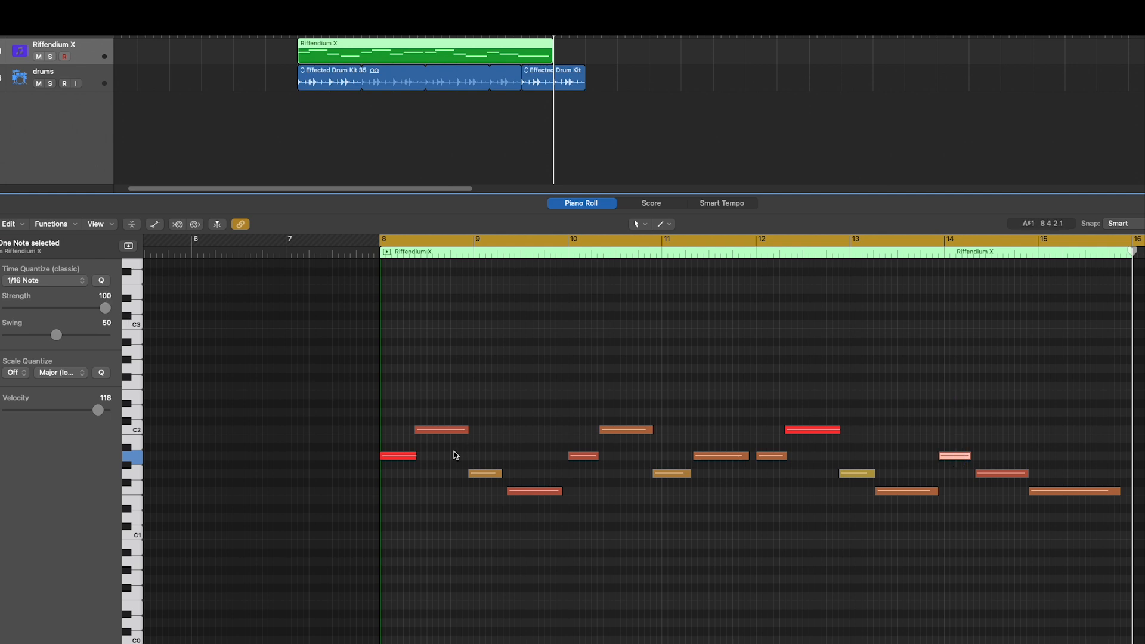
Step: Play back the region and lengthen the G1 note near bar 9 and the A1 and C2 notes in bar 10
key(space)
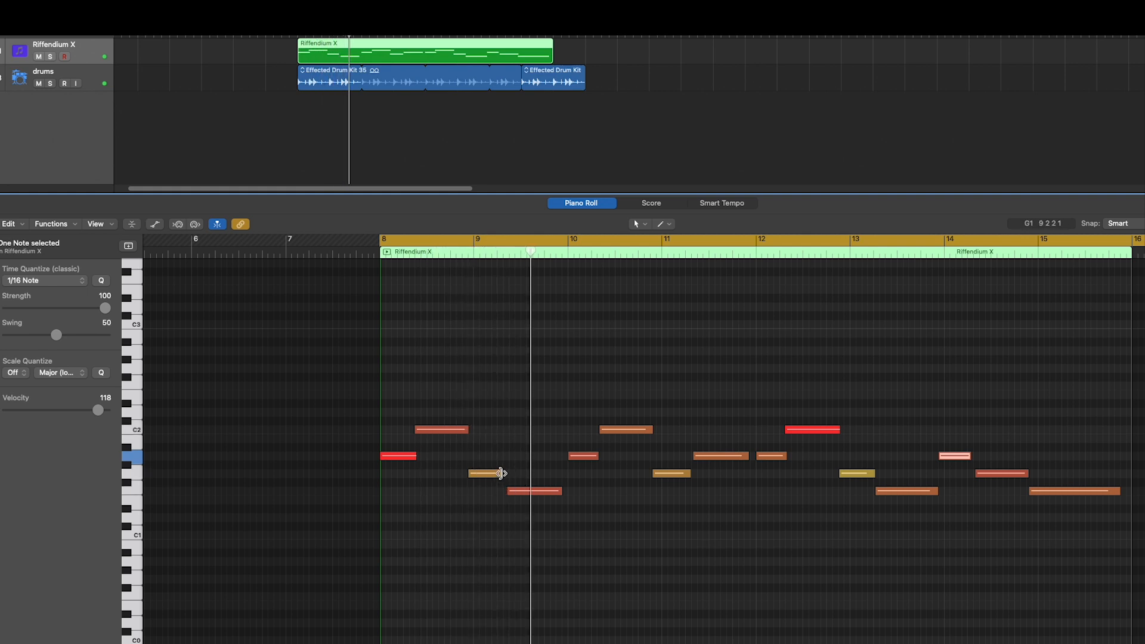
mouse_move(501, 474)
drag(503, 476, 515, 475)
drag(652, 430, 656, 430)
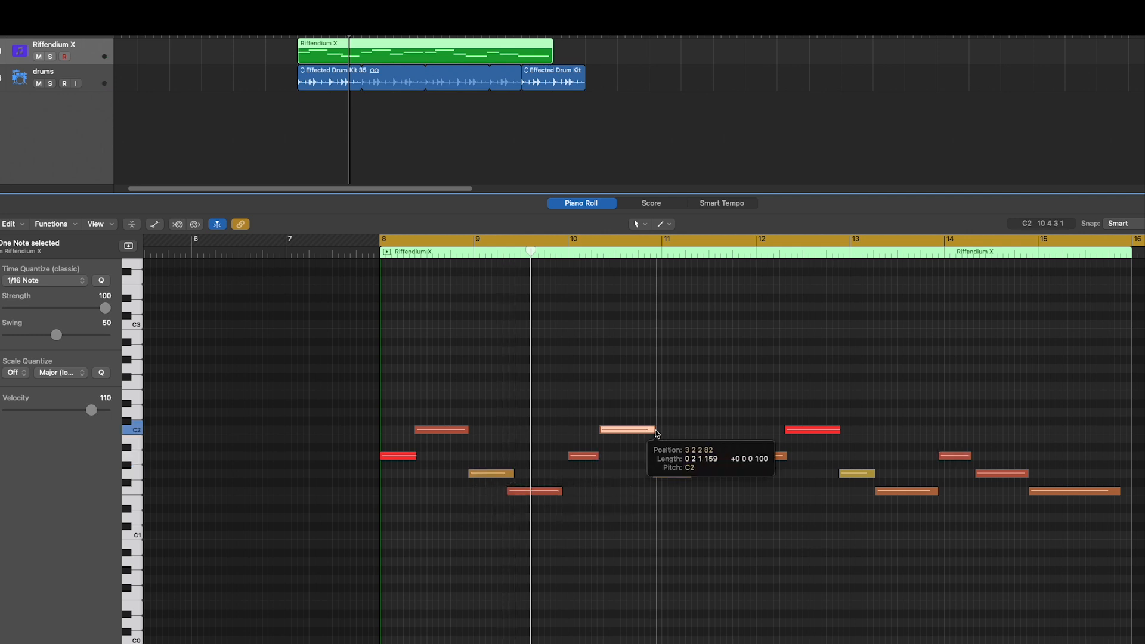
drag(598, 456, 603, 458)
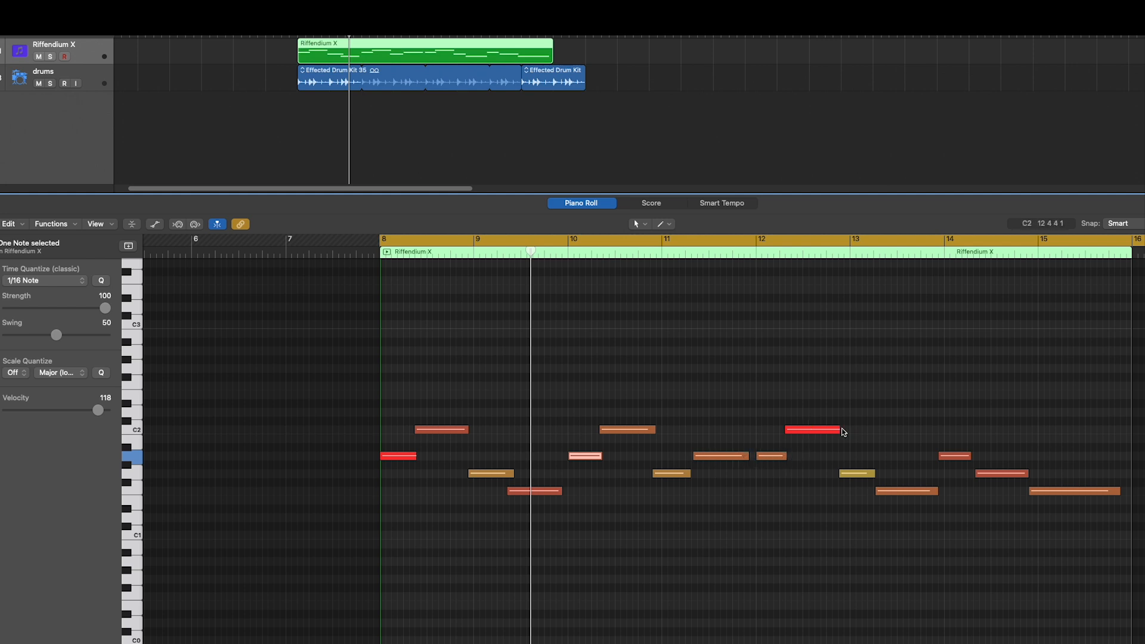
Step: Lengthen the C2 note in bar 12, the G1 note near bar 13 and the A1 note near bar 14
drag(840, 430, 843, 430)
click(872, 473)
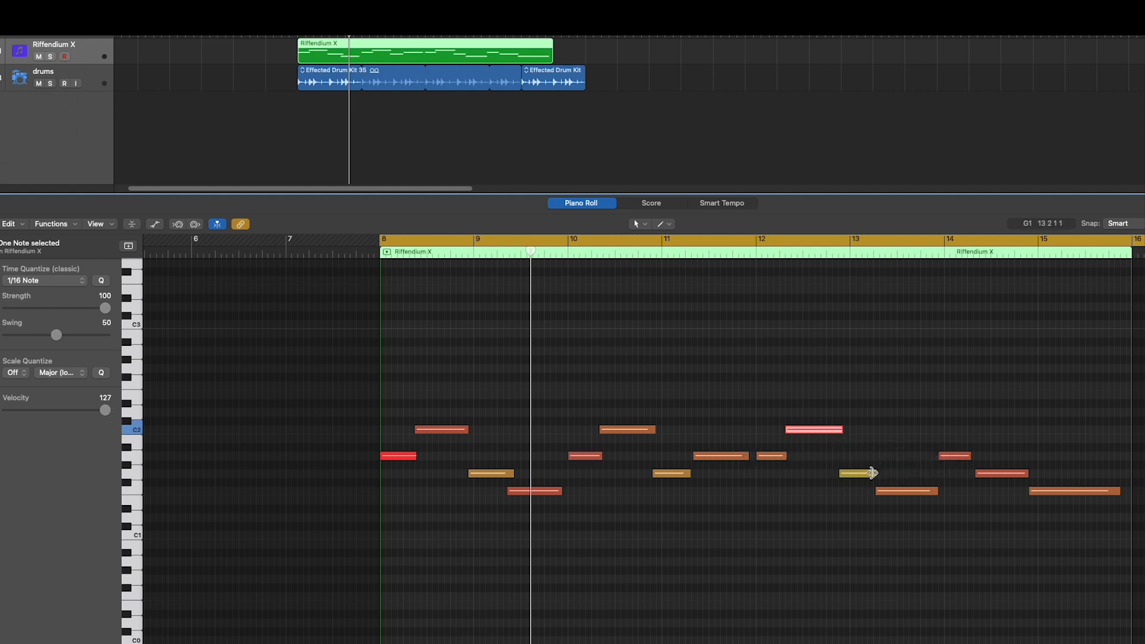
drag(874, 475, 880, 475)
click(968, 457)
drag(968, 456, 970, 456)
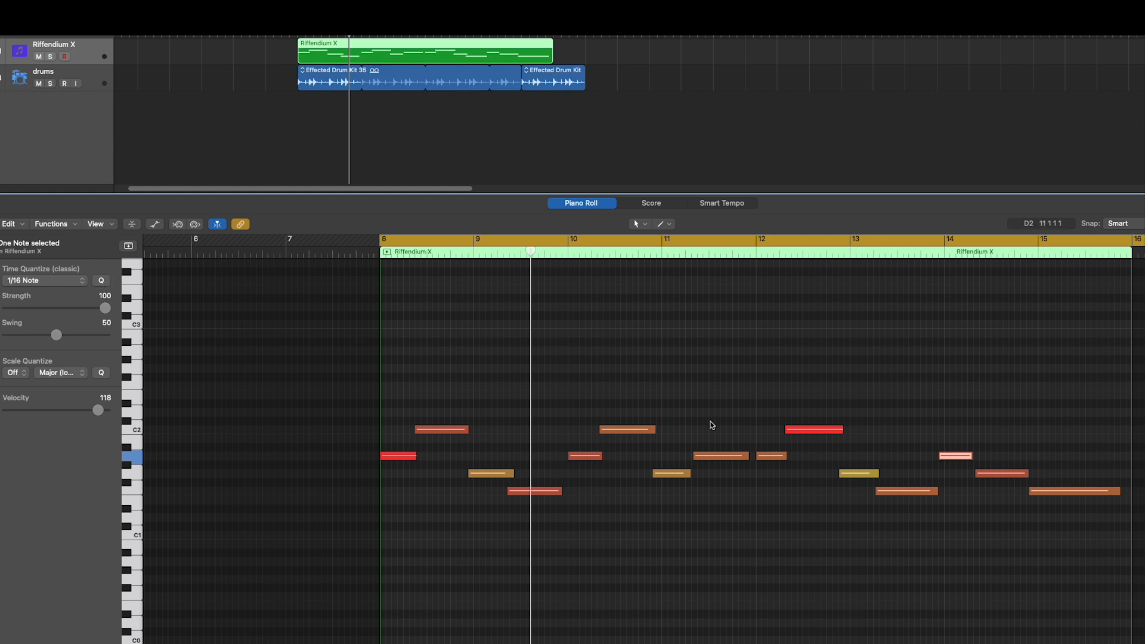
Step: Quantize the A1 note near bar 14 to 1/1 Note and slightly shorten the F1 note before it
click(53, 282)
click(40, 234)
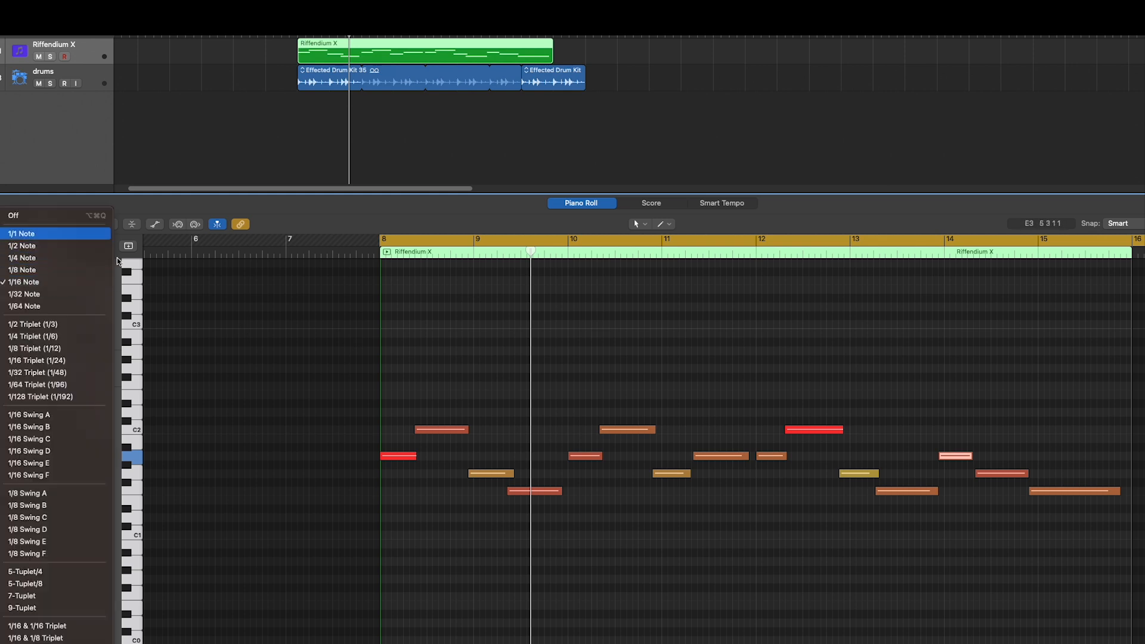
click(937, 492)
drag(935, 494, 943, 482)
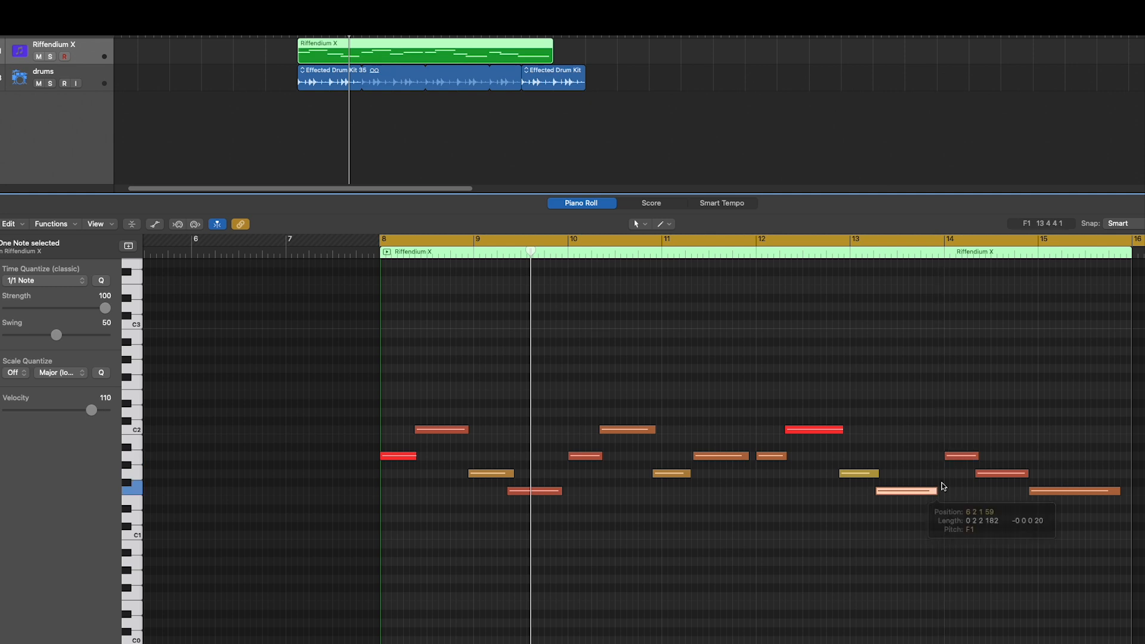
click(960, 457)
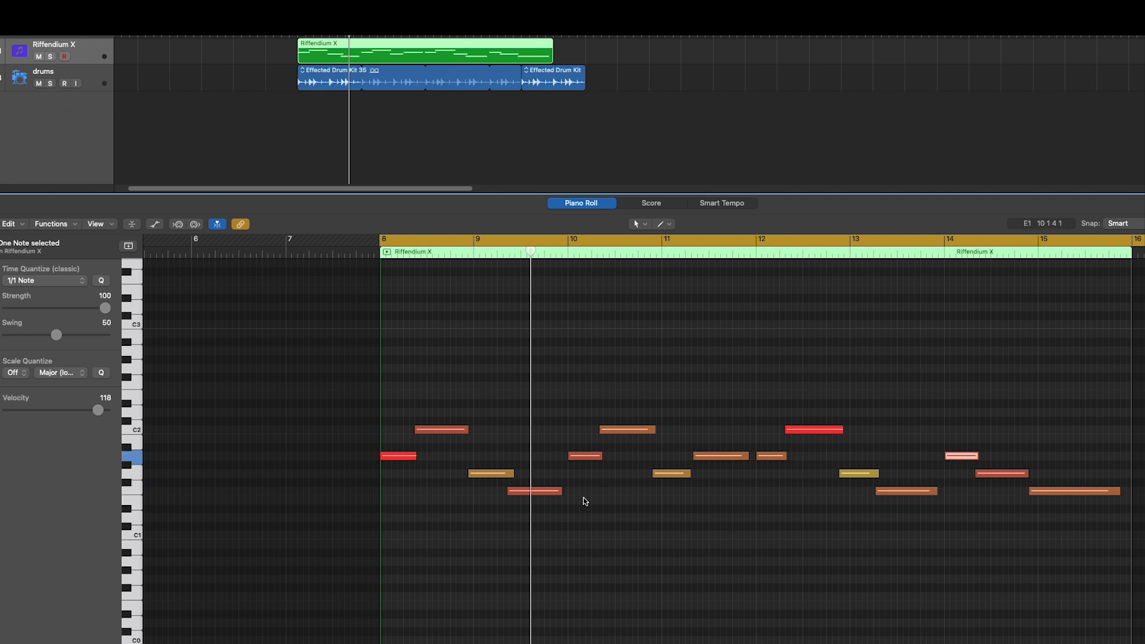
Step: Play the region, extend the G1 note near bar 11 and start the A1 note that follows it slightly later
key(space)
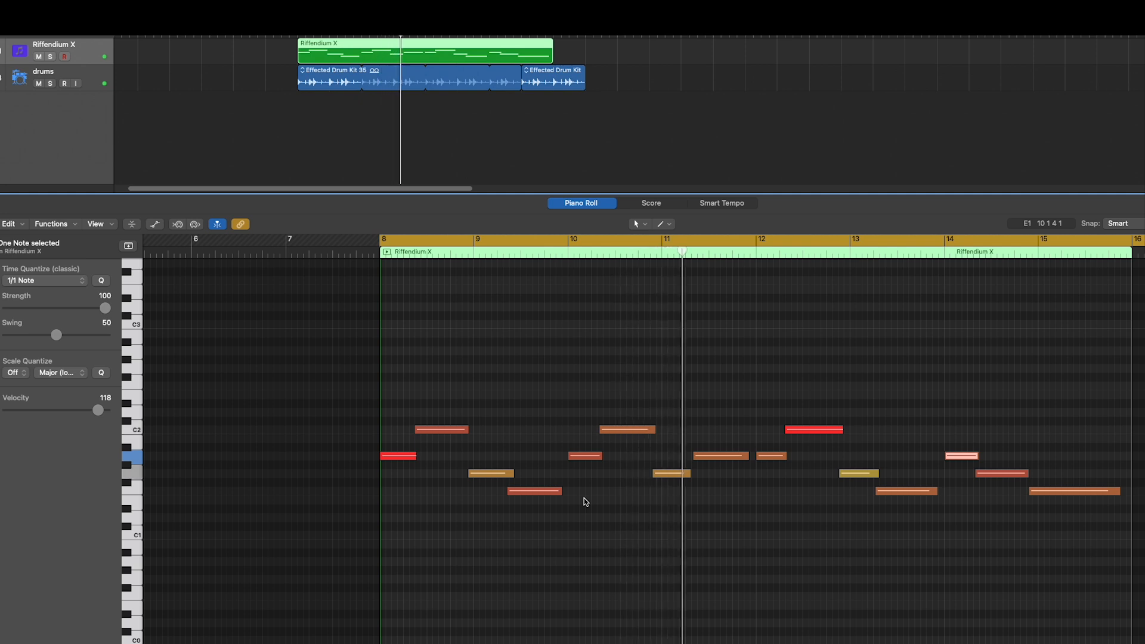
click(709, 457)
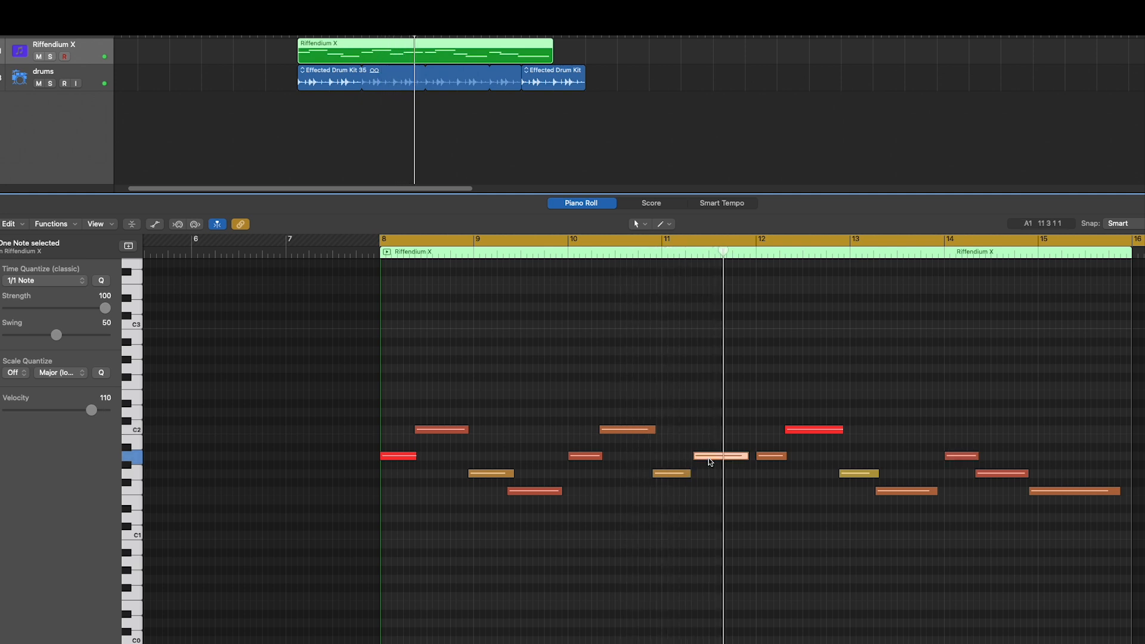
drag(696, 459, 703, 474)
Step: Replay from before the region and, with snapping off, lengthen the A1 note in bar 11 and the F1 note in bar 9
key(space)
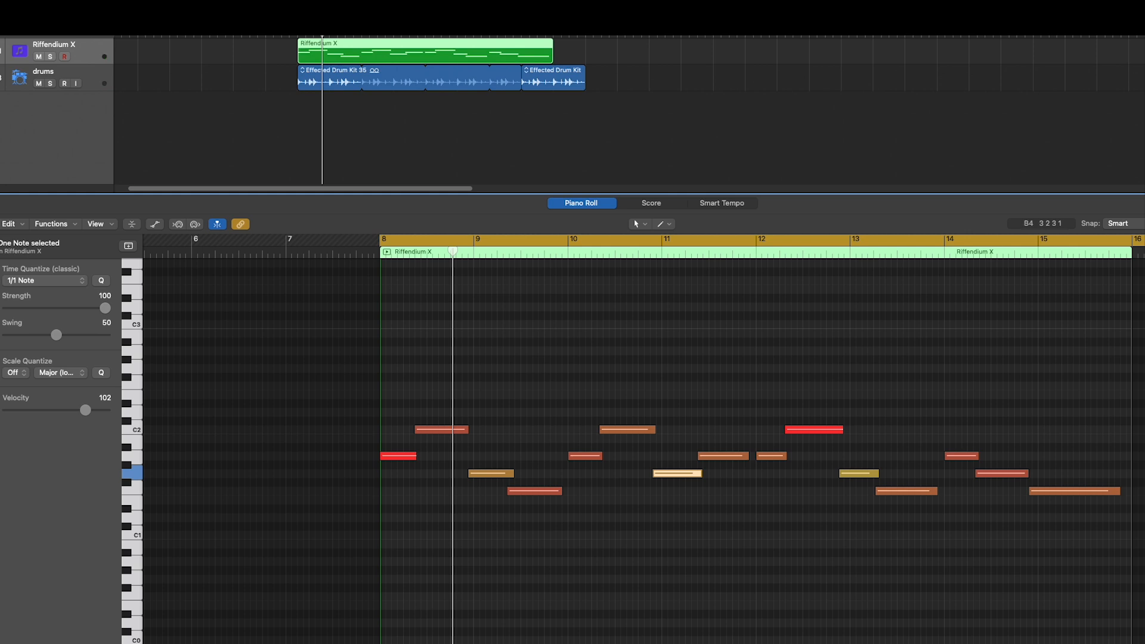
click(283, 32)
key(space)
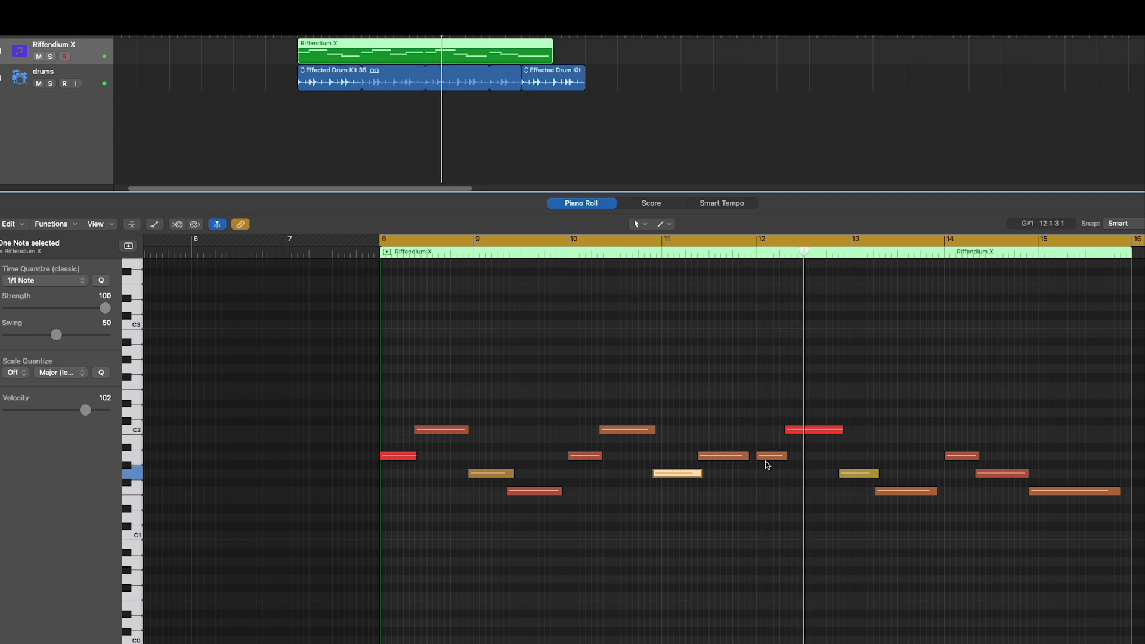
drag(747, 458, 753, 458)
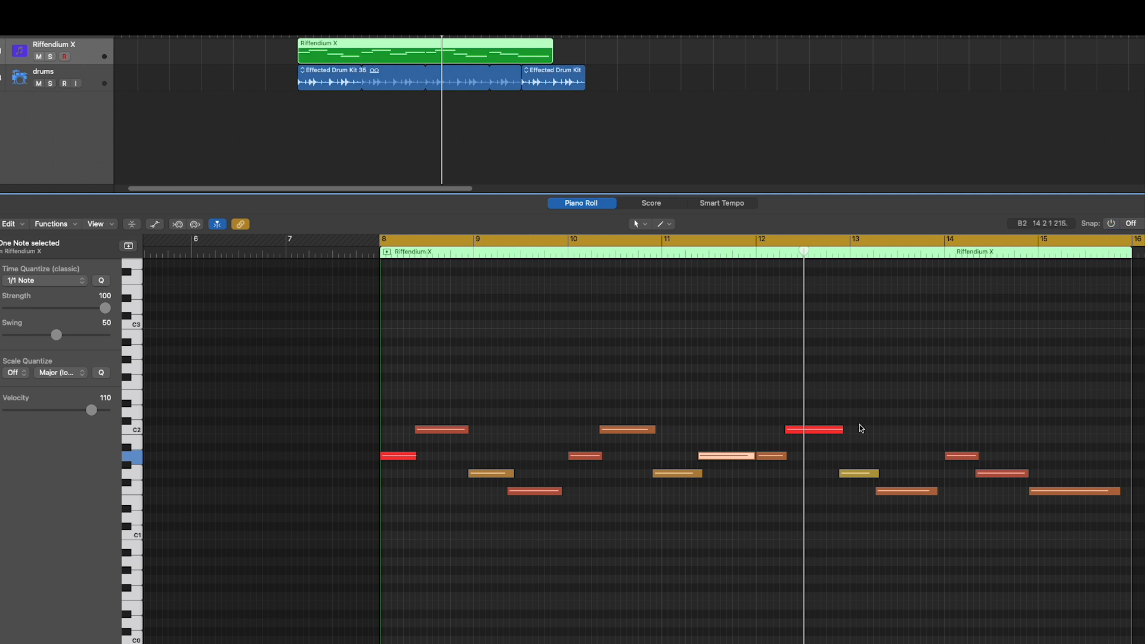
drag(754, 457, 754, 457)
drag(563, 494, 565, 492)
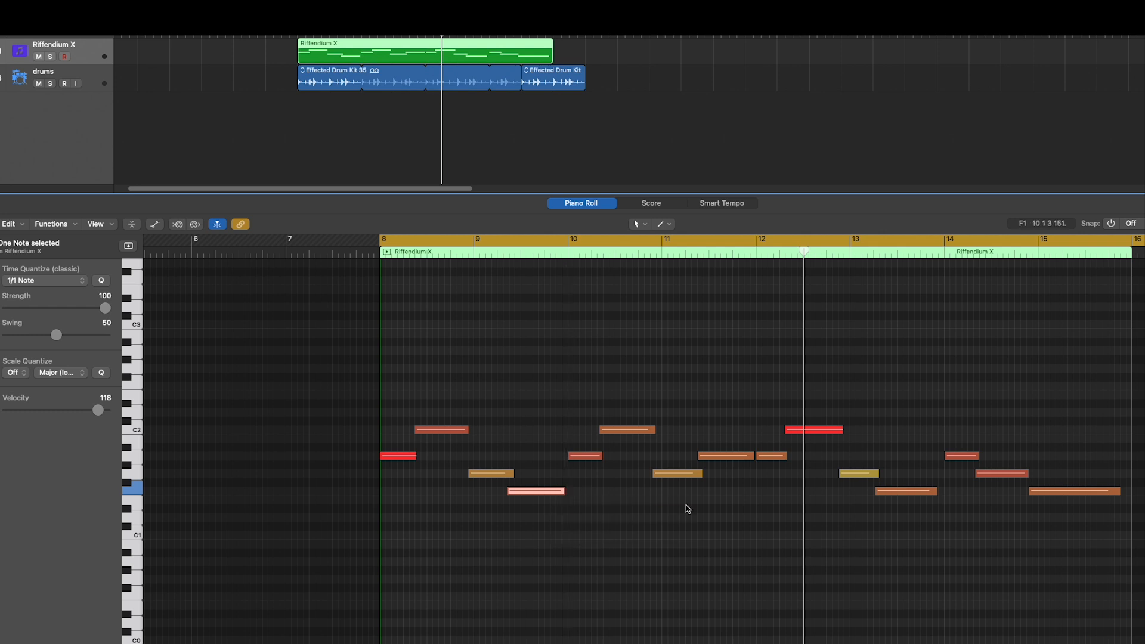
Step: Lengthen the F1 note before bar 14 and the G1 note in bar 14, start the last F1 slightly later, and play the result
click(938, 493)
drag(938, 494, 941, 495)
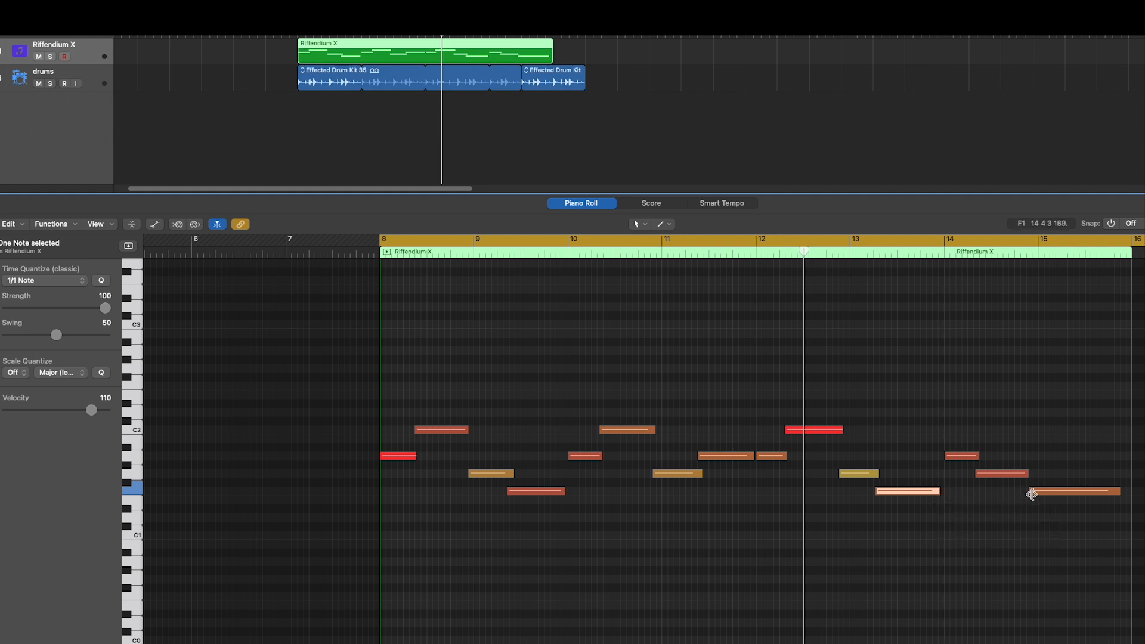
drag(1032, 494, 1033, 478)
key(space)
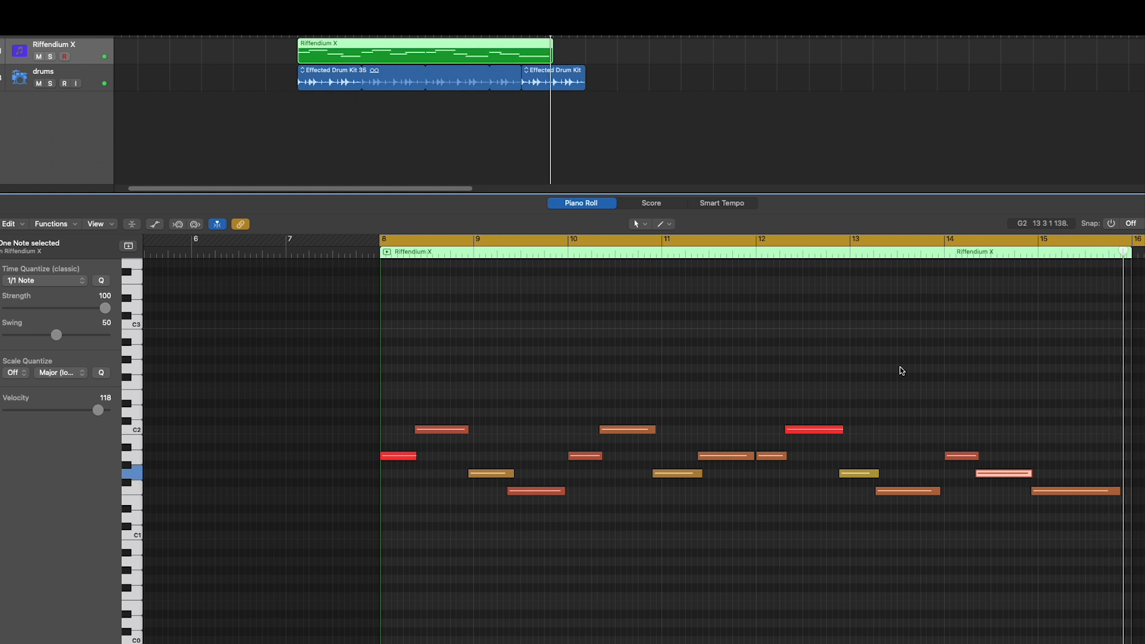
Step: Reopen the Riffendium X plug-in window and load the power-chord articulation PWR 1/8 into the first slot of the upper sequence
key(v)
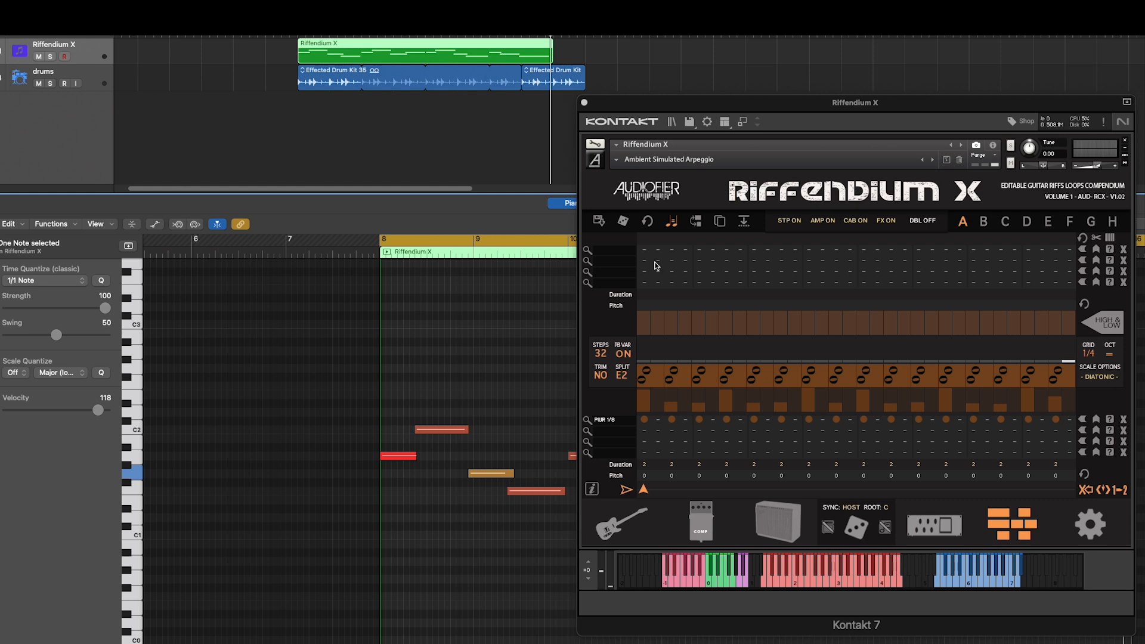
click(588, 252)
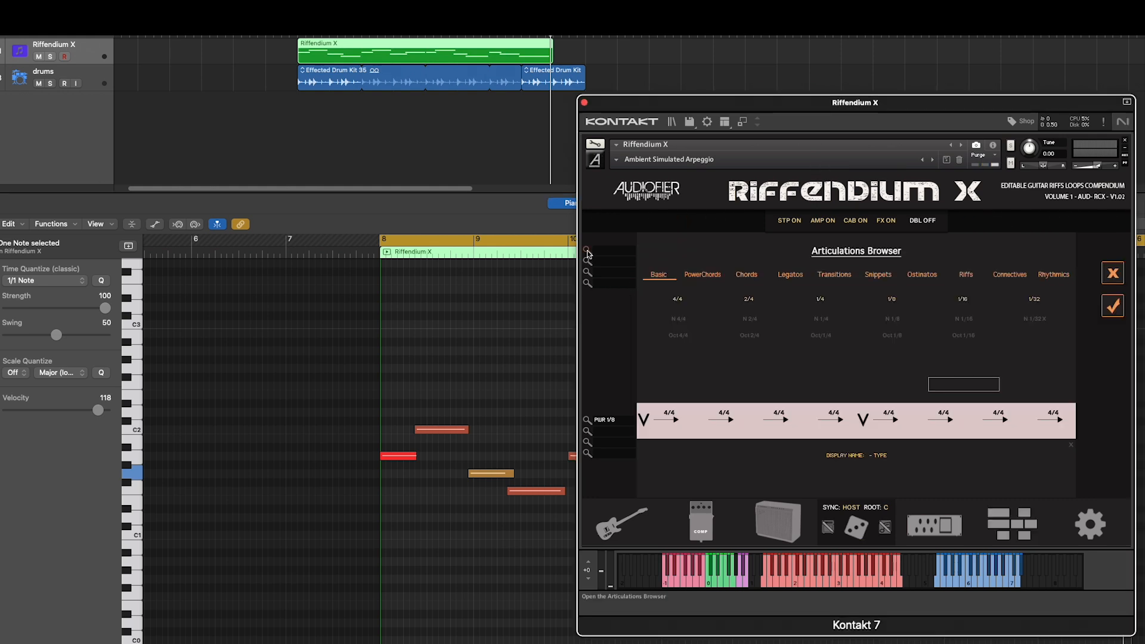
click(704, 275)
click(892, 318)
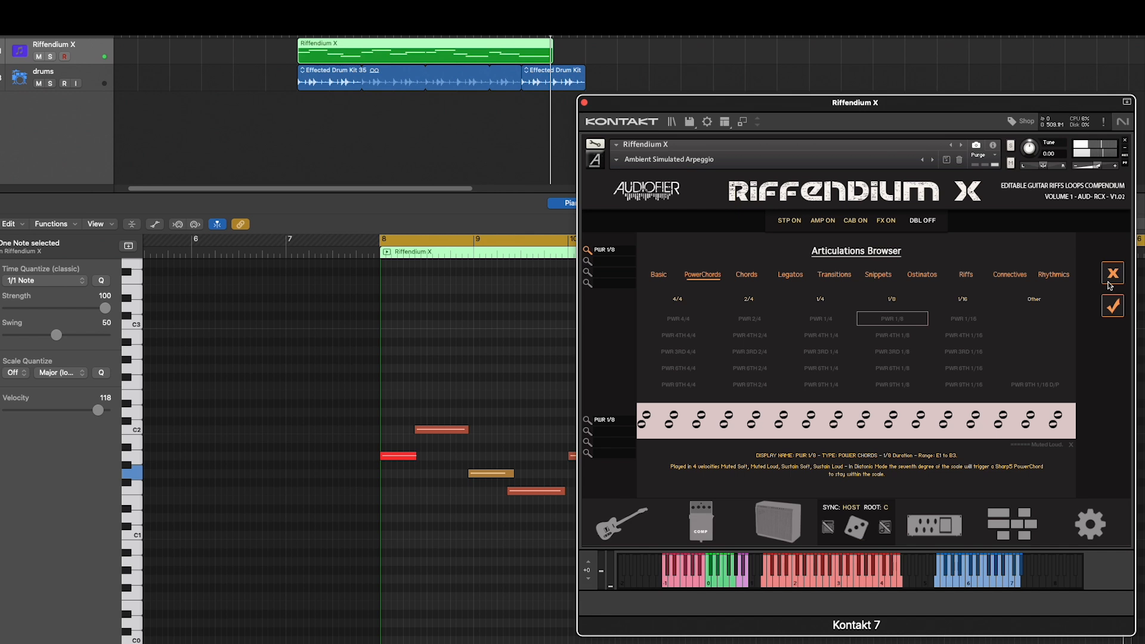
click(1114, 306)
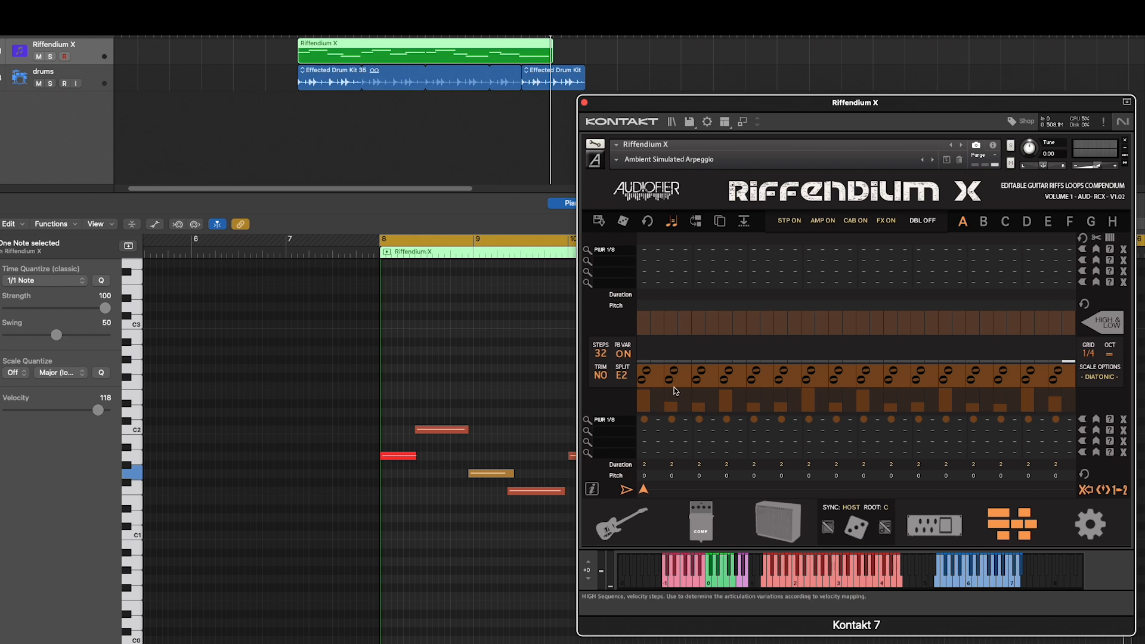
Step: With upper steps set to replace the lower ones, place PWR 1/8 on upper steps 1, 7 and 13 and copy the first half to the second
click(644, 249)
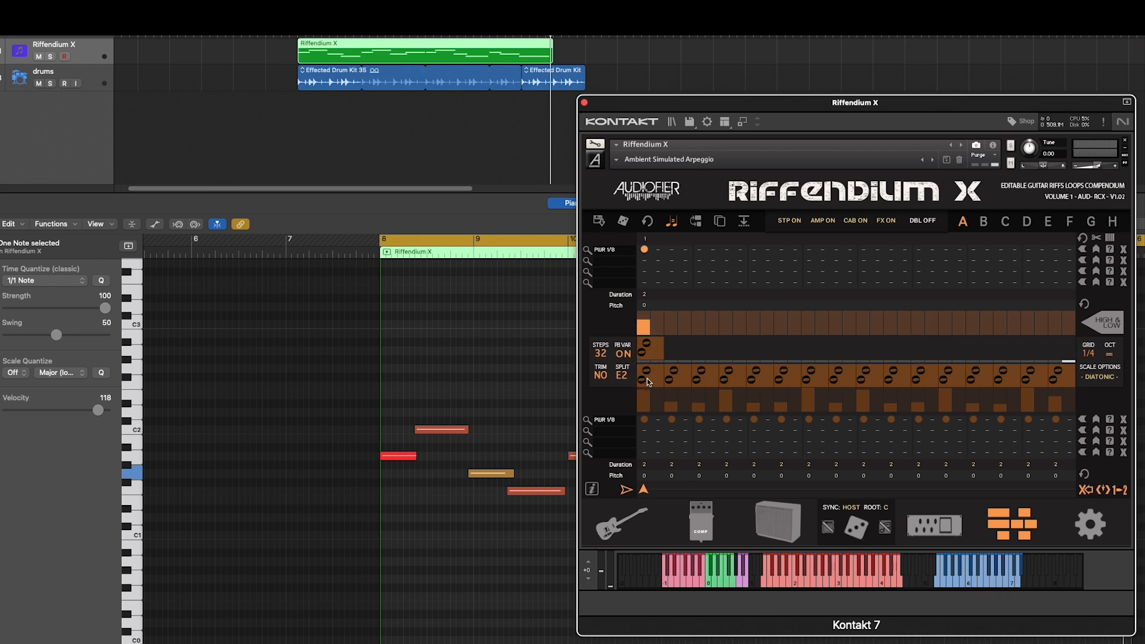
click(645, 250)
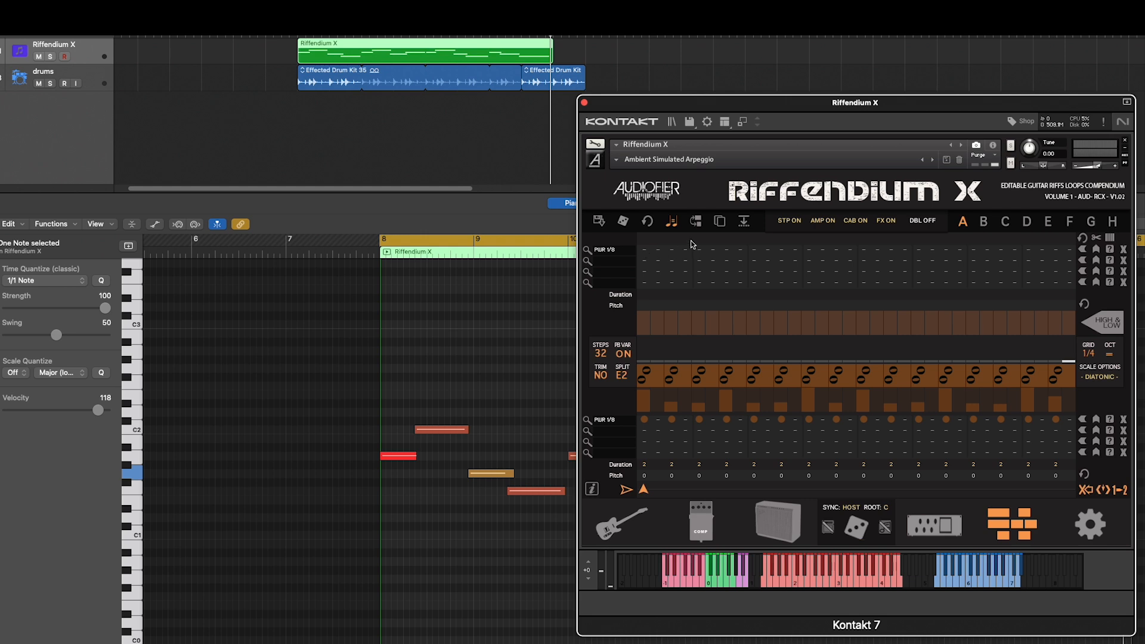
click(694, 221)
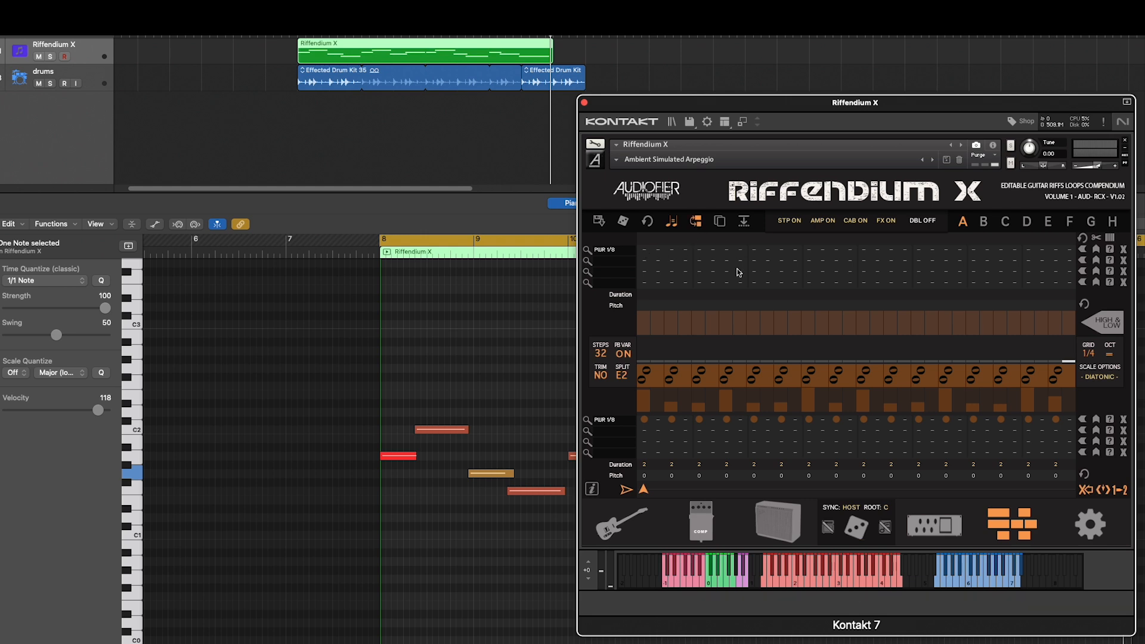
click(645, 250)
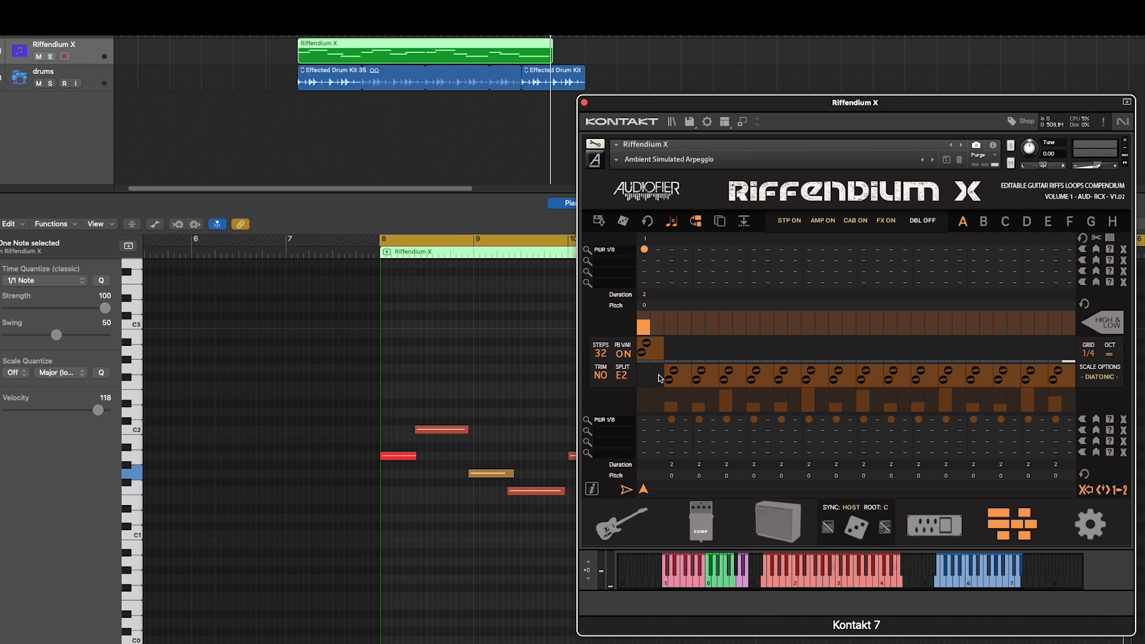
click(727, 249)
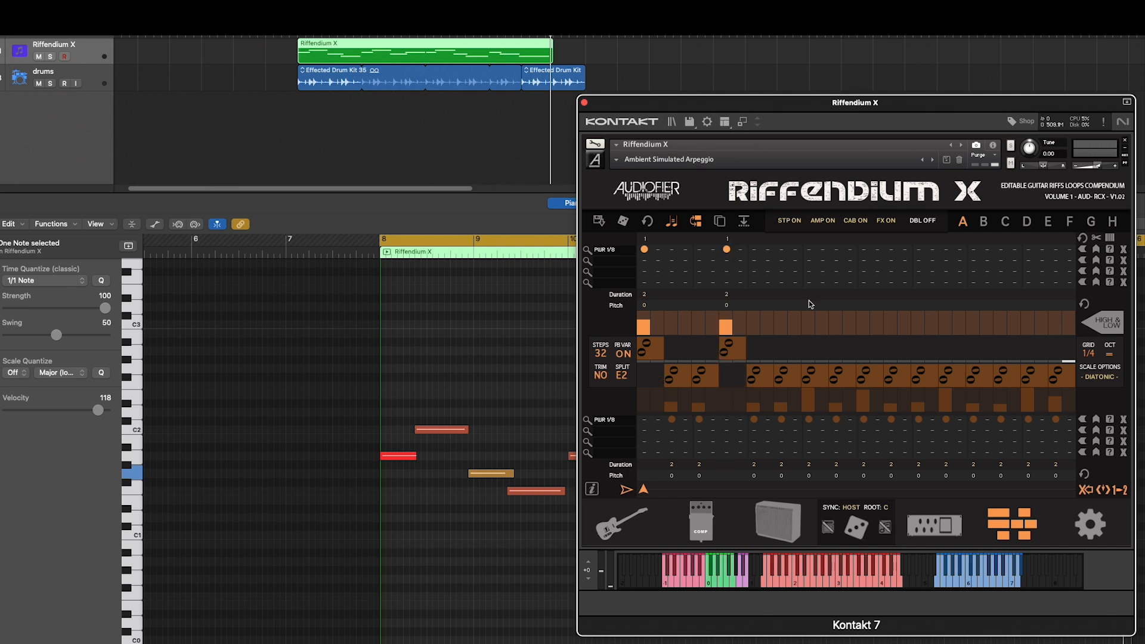
click(809, 250)
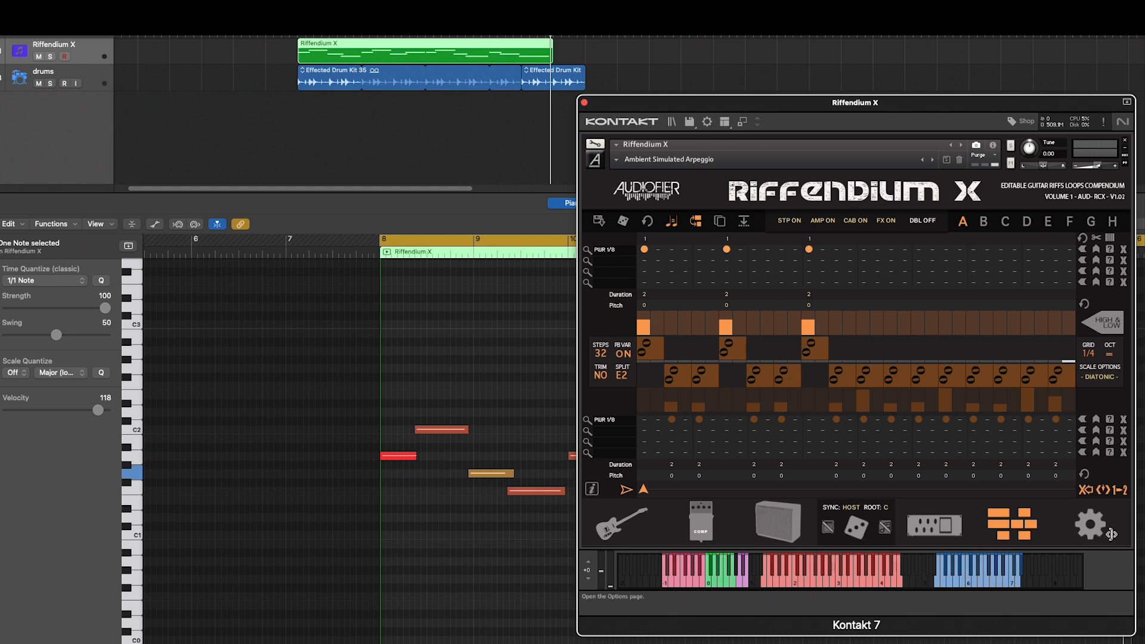
click(1119, 492)
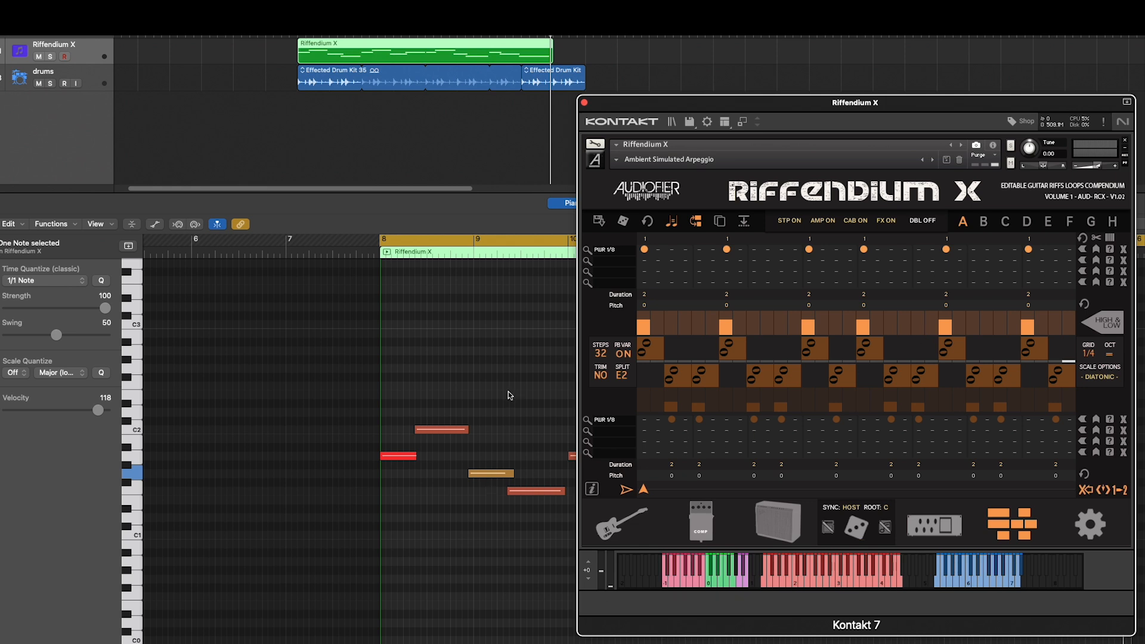
Step: Play the arrangement from just before the Riffendium X region and hide the editor pane
click(397, 115)
double_click(281, 32)
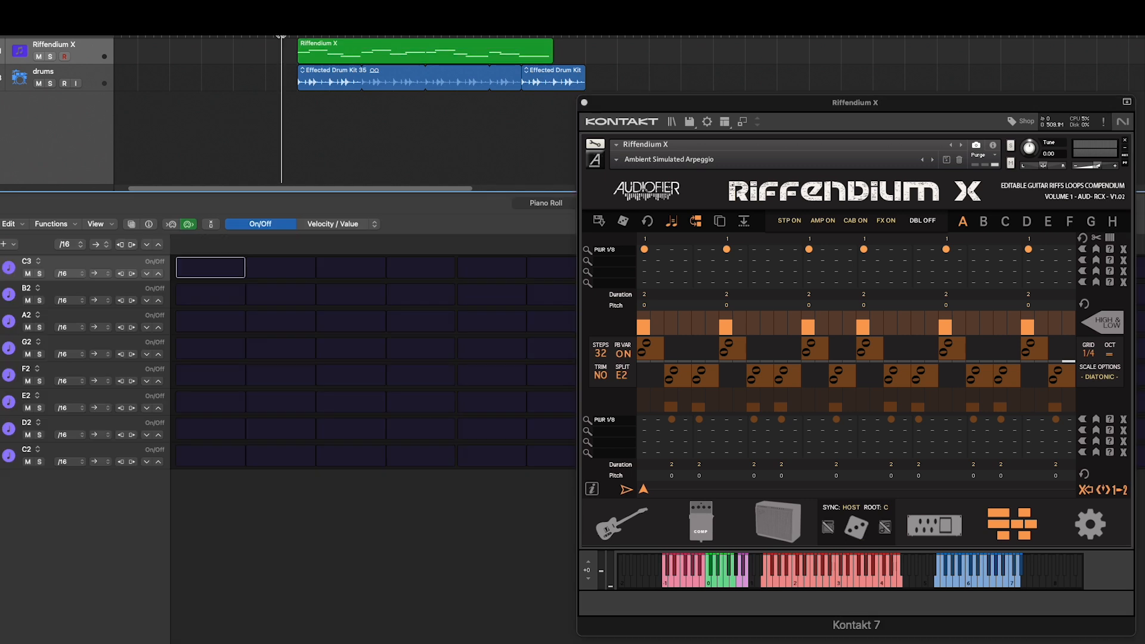
key(e)
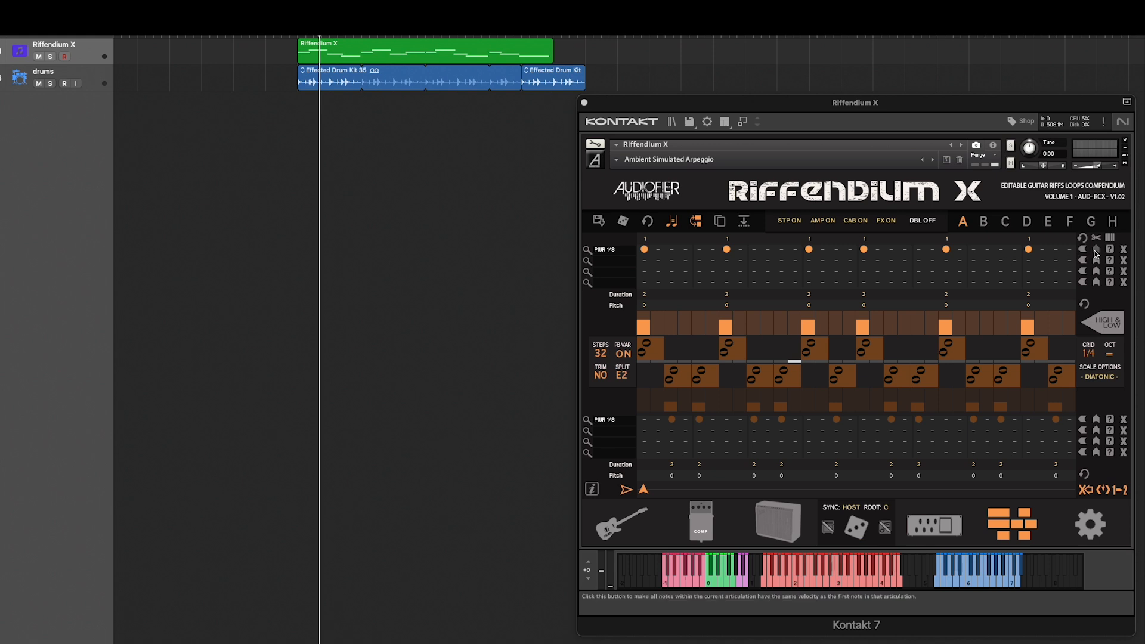
Step: Raise the velocity of upper-sequence step 1 to maximum and apply it to all PWR 1/8 steps in that row
click(641, 321)
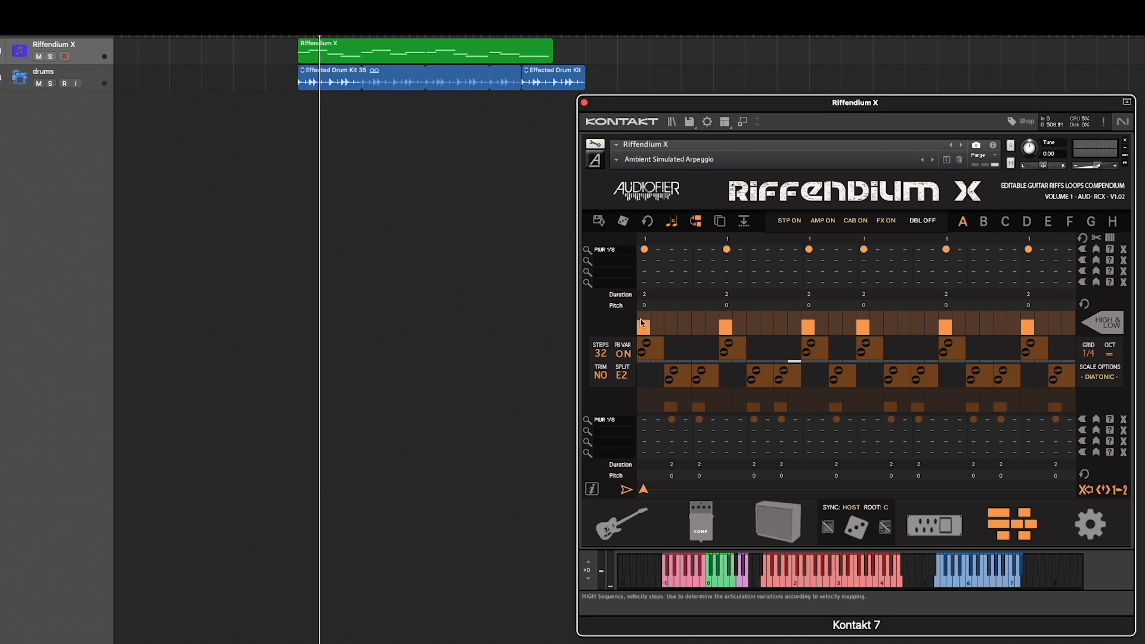
click(648, 315)
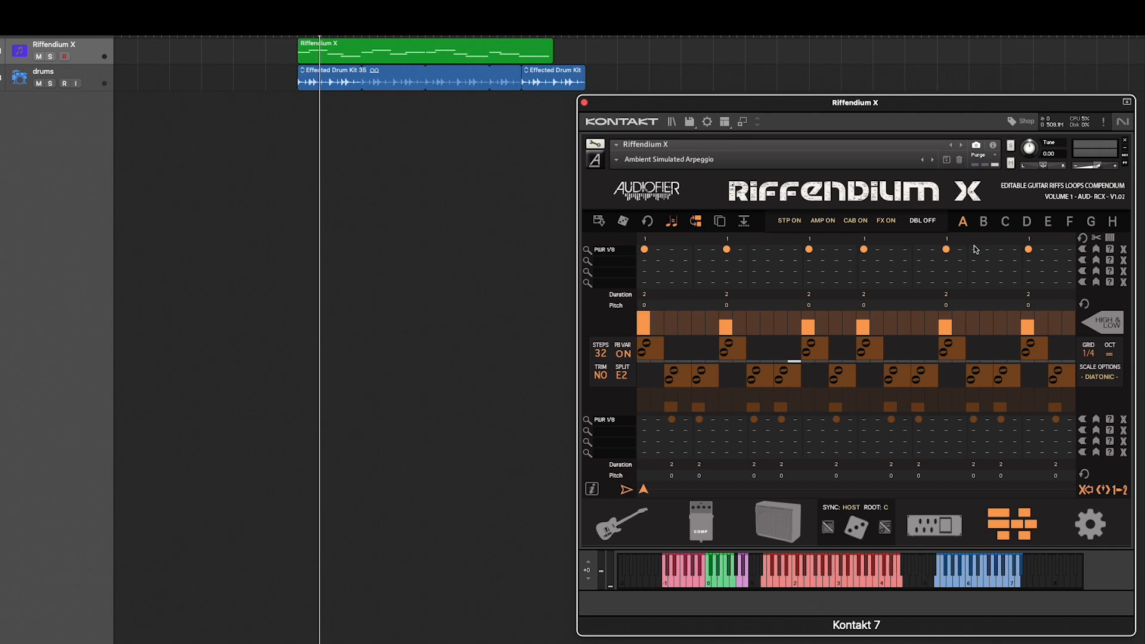
click(1093, 246)
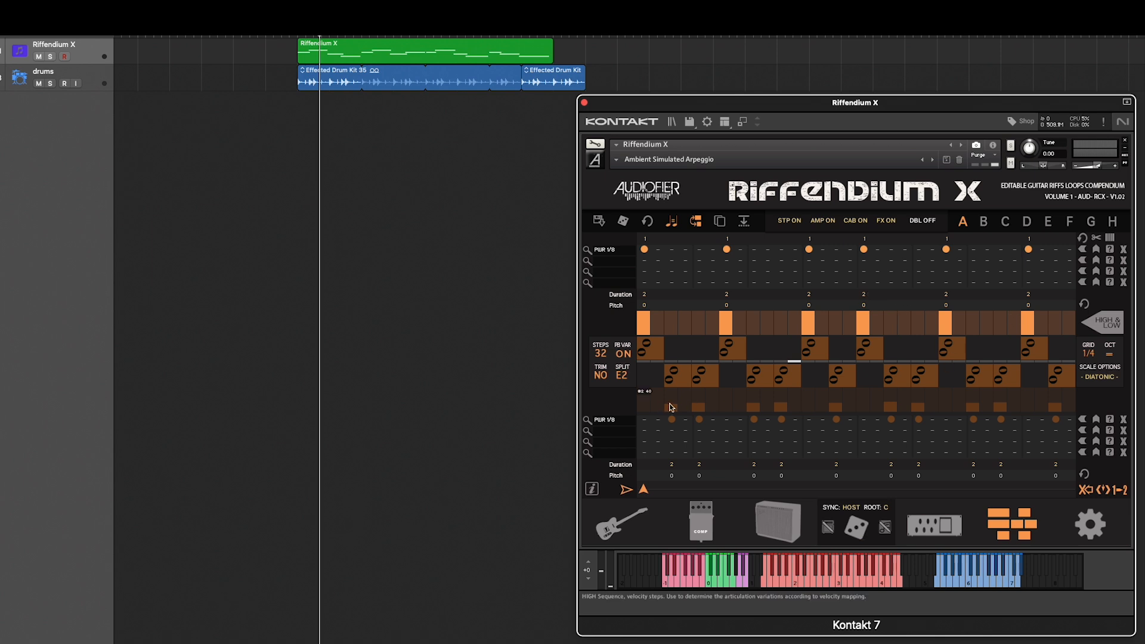
click(670, 407)
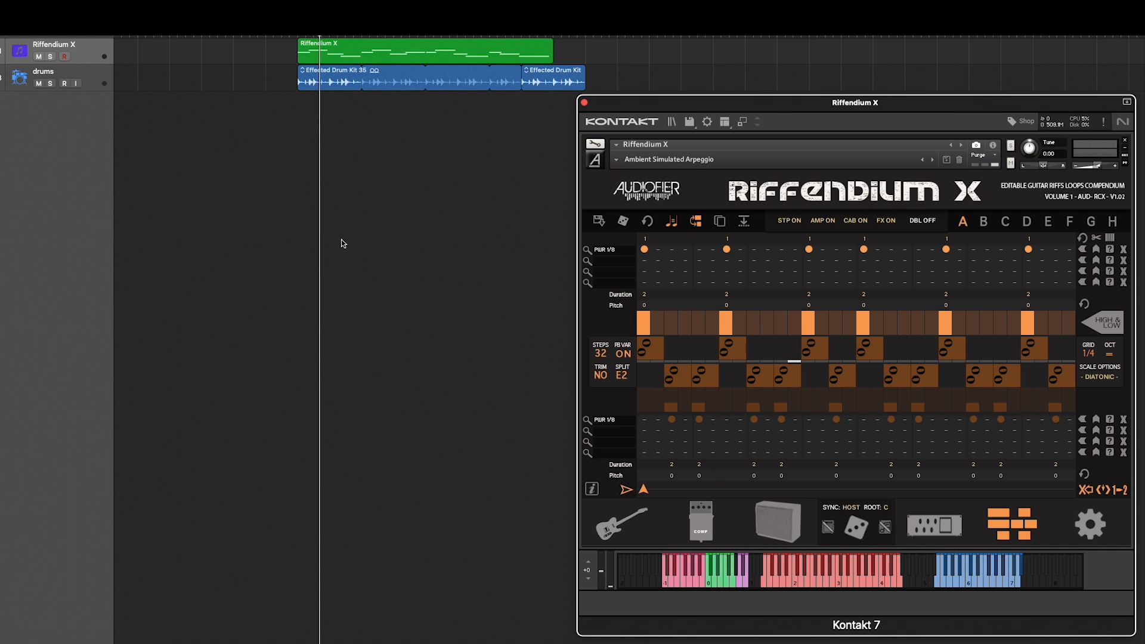
Step: Record a four-bar performance over the start of the Riffendium X region and give the upper sequence its own key range
double_click(285, 34)
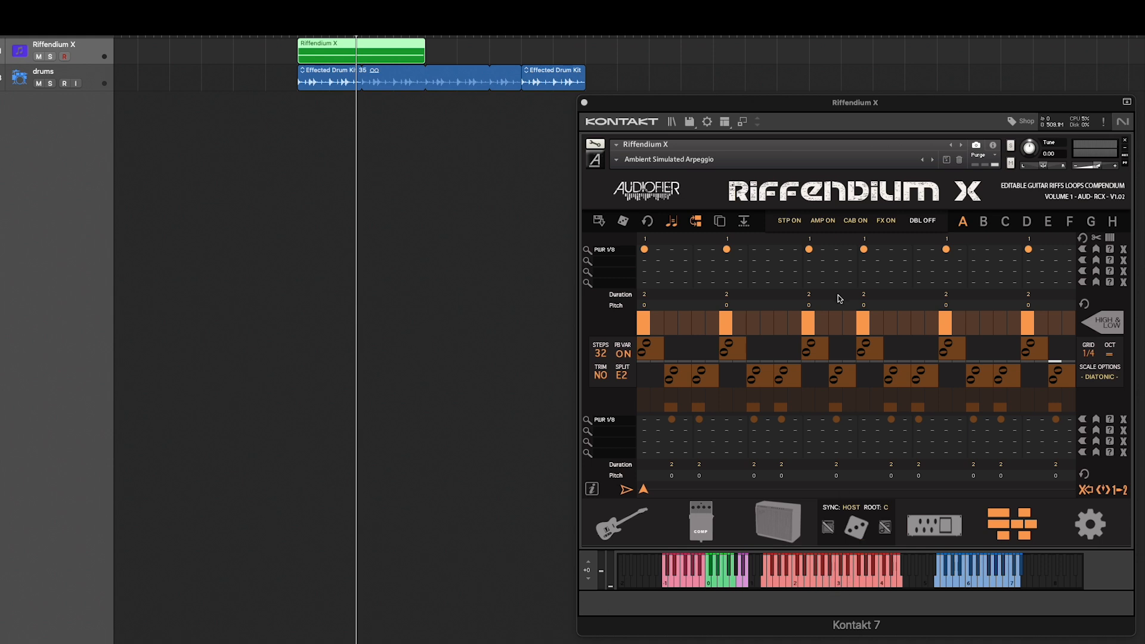
click(674, 222)
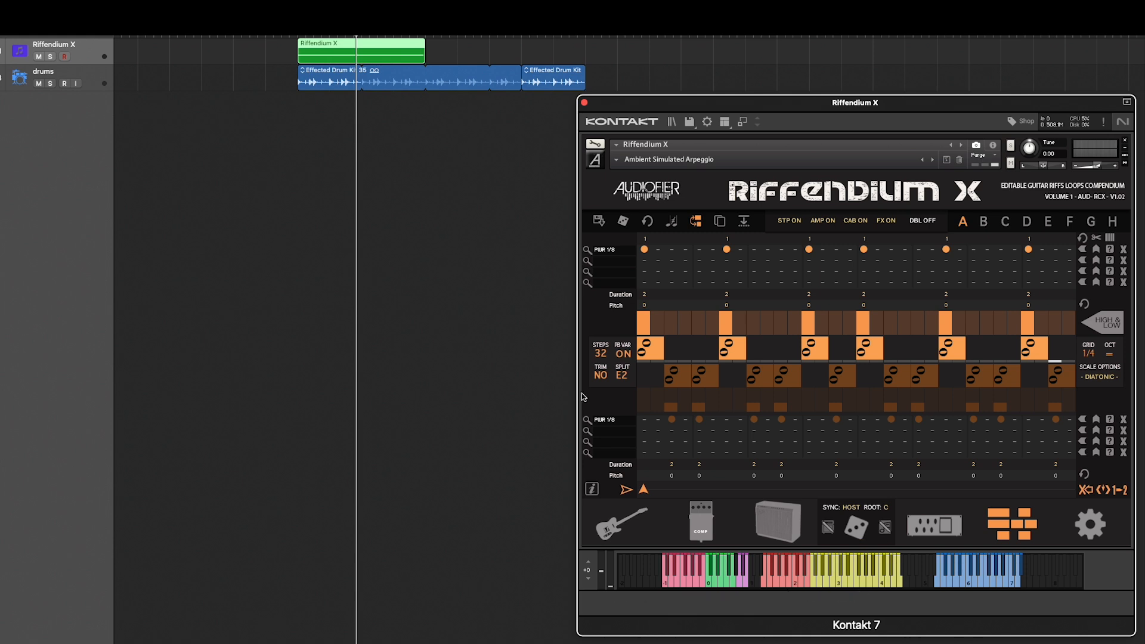
Step: Set the sequencer split to C#2 and replace the Riffendium X region with a new eight-bar recording over the drums
drag(621, 378, 628, 383)
click(403, 49)
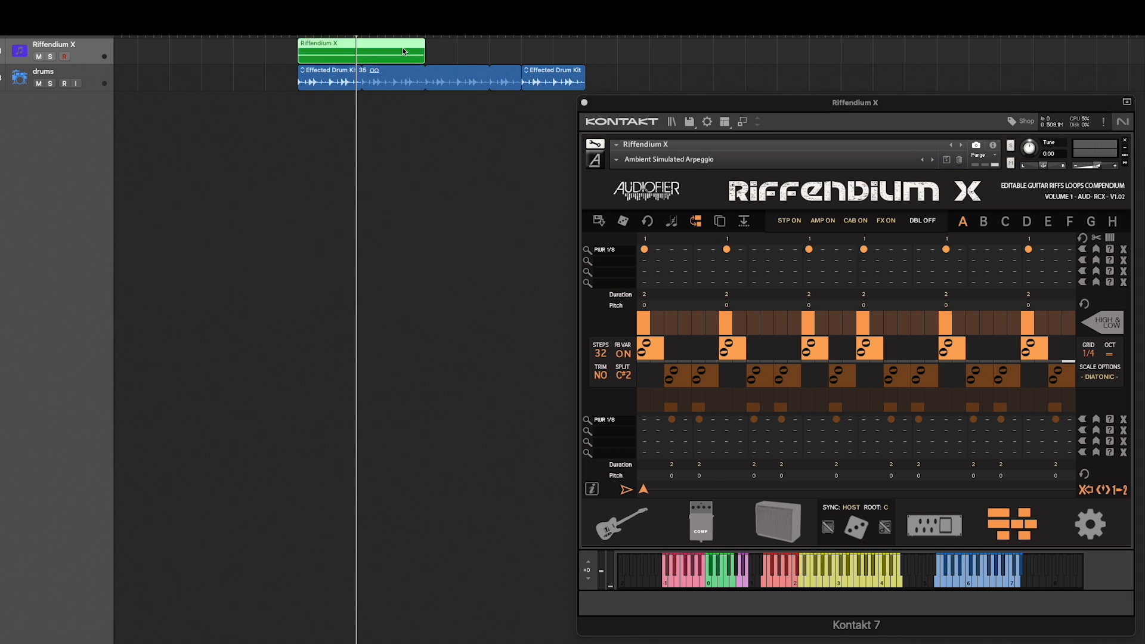
key(Delete)
key(r)
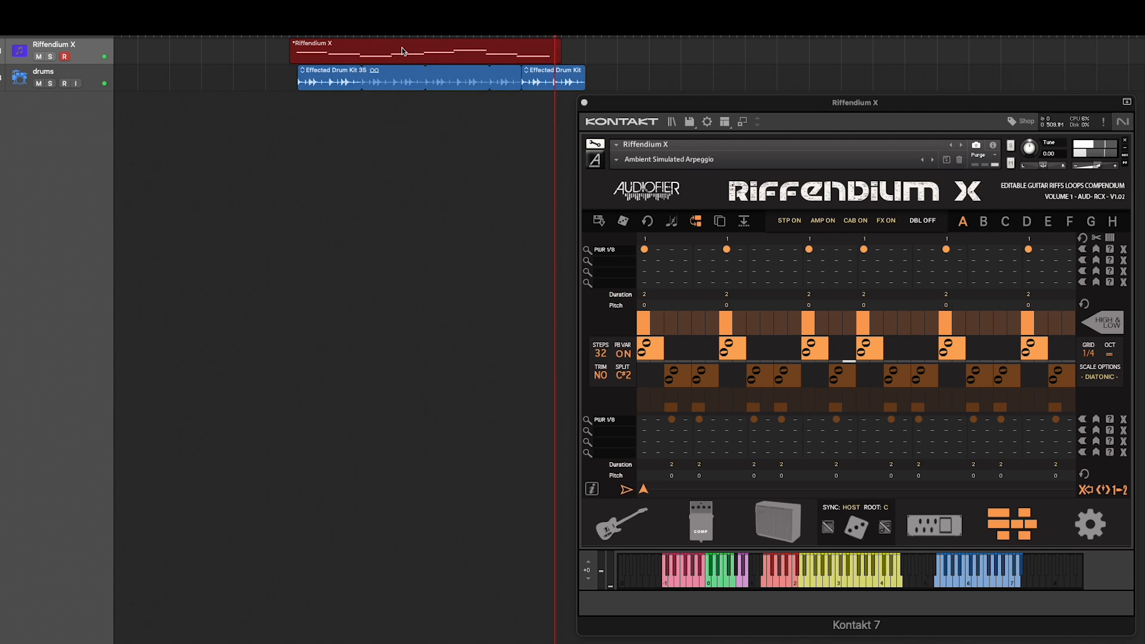
key(space)
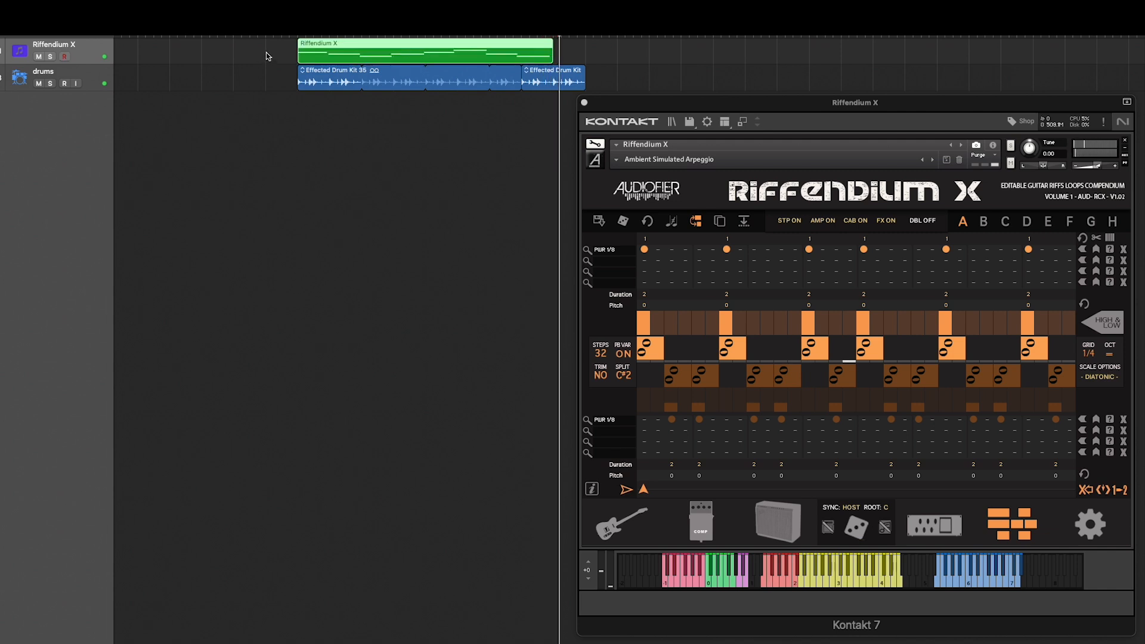
Step: Quantize the notes near bars 8 and 12 of the new region to 1/1 Note and play the result
double_click(314, 55)
click(438, 439)
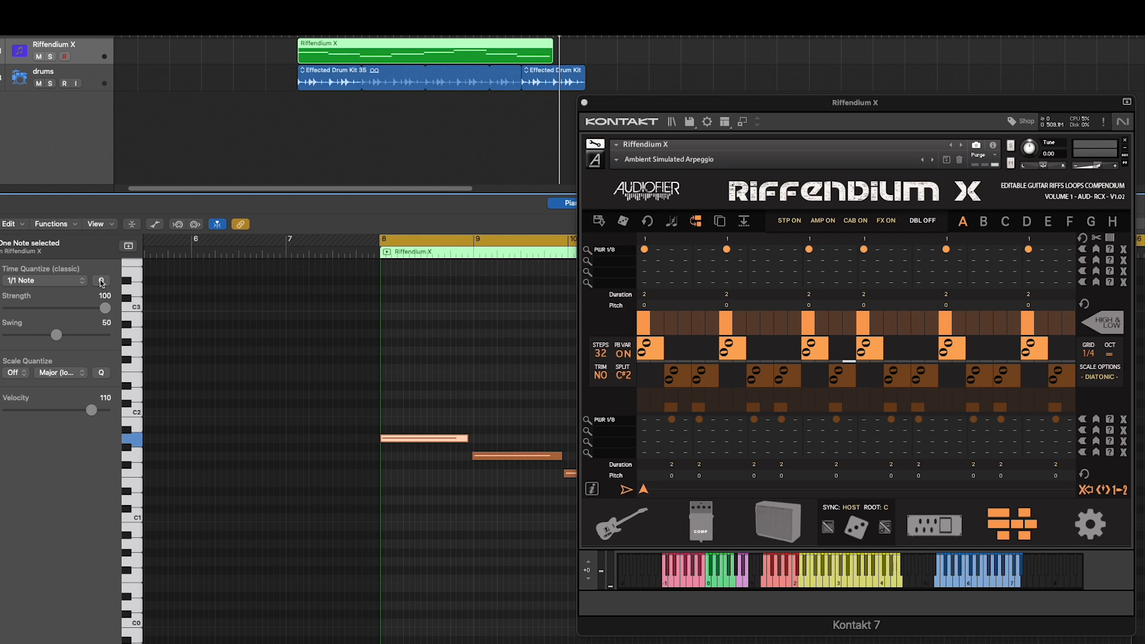
key(v)
click(796, 439)
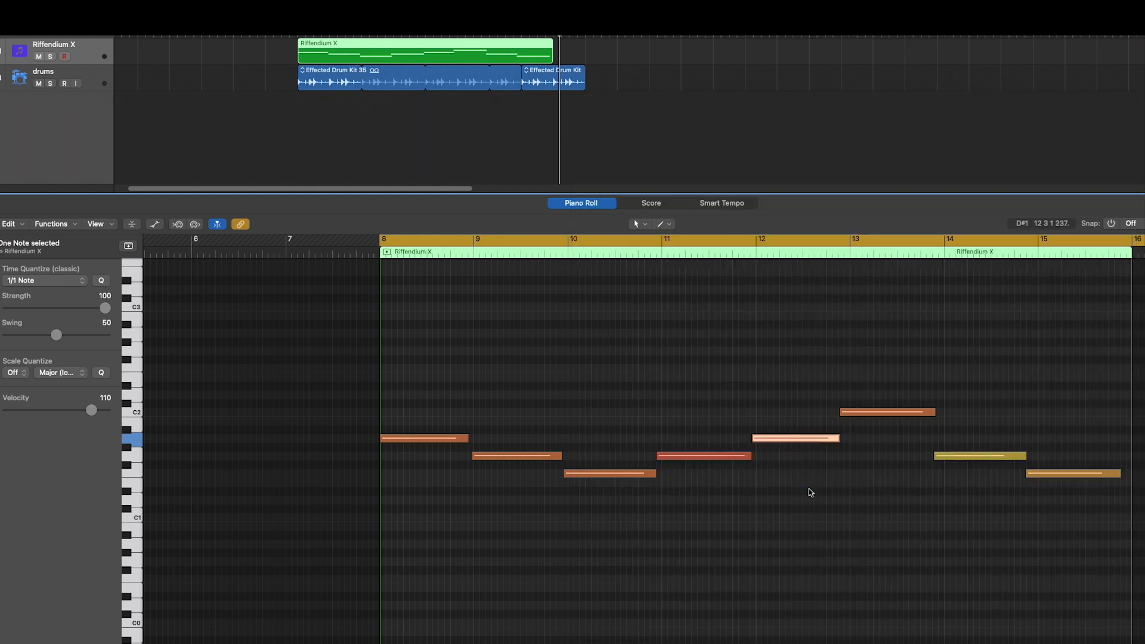
click(101, 280)
key(space)
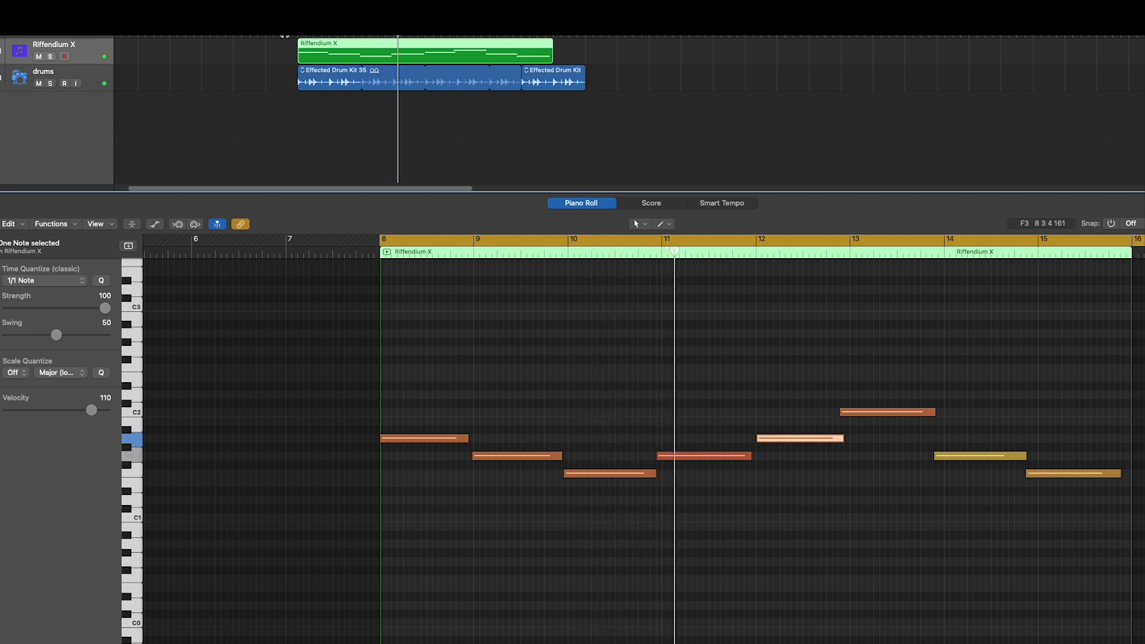
Step: Record one short high note in the bar before the Riffendium X region and play the transition
key(v)
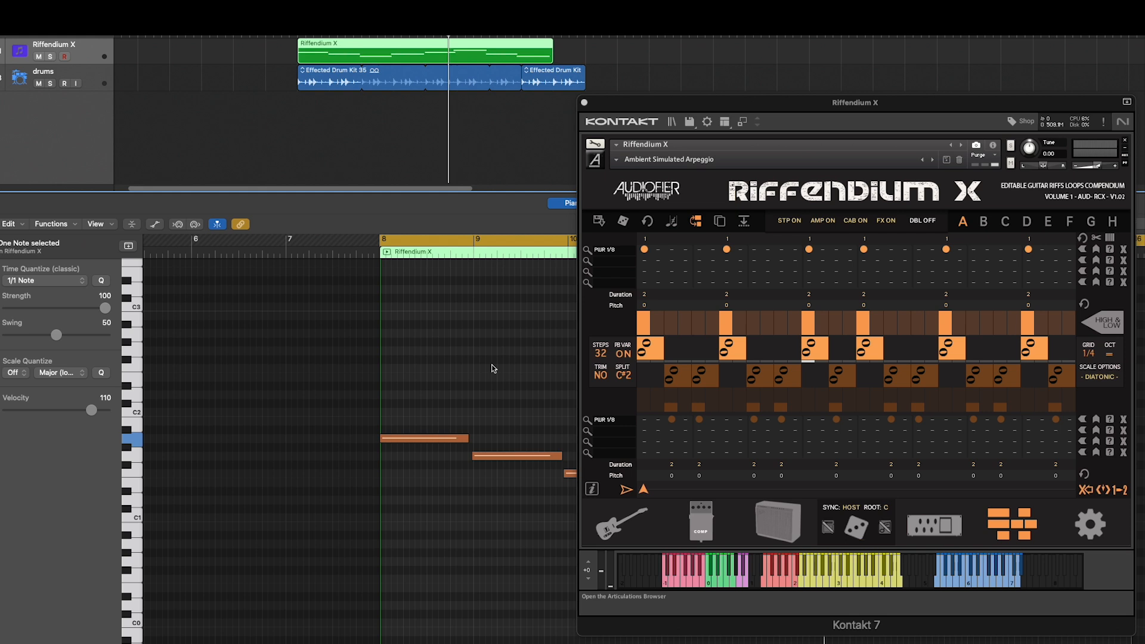
key(space)
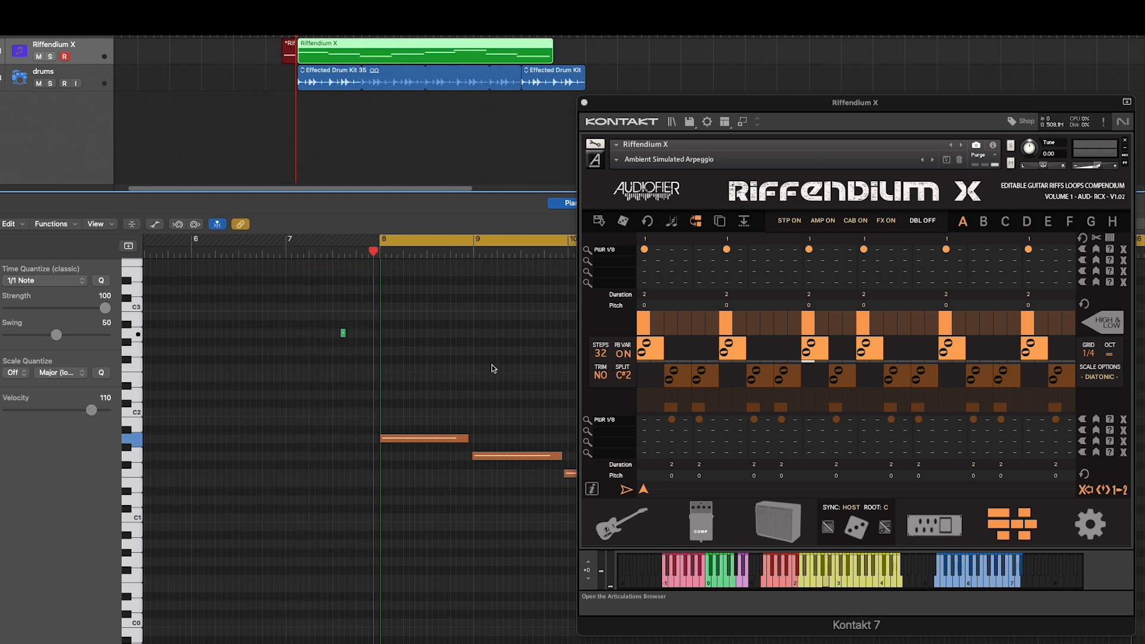
key(space)
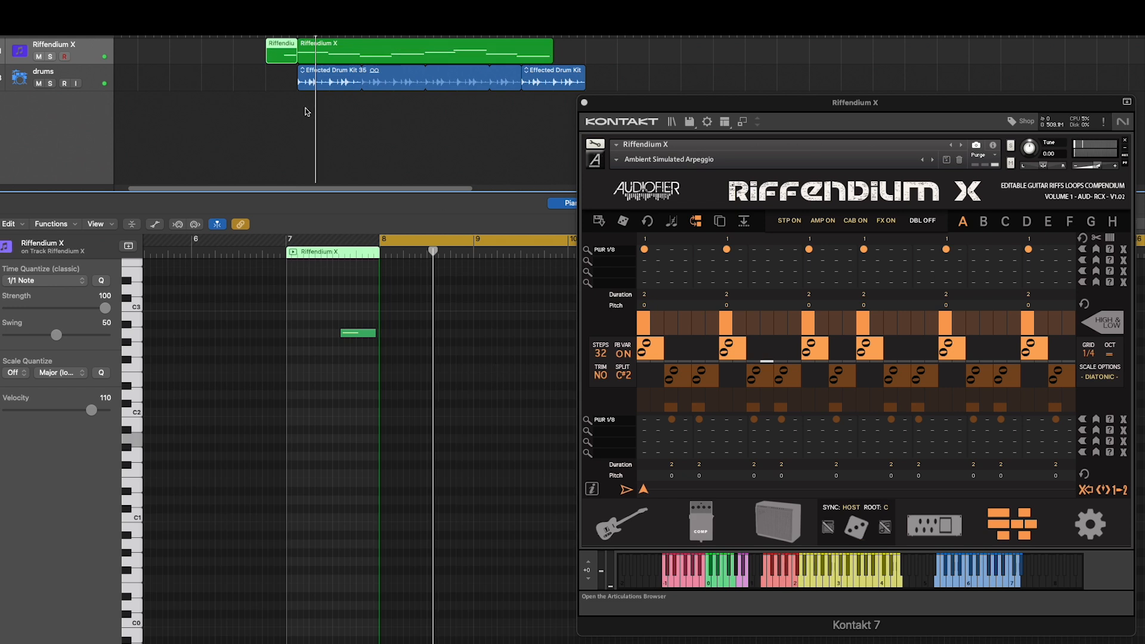
key(space)
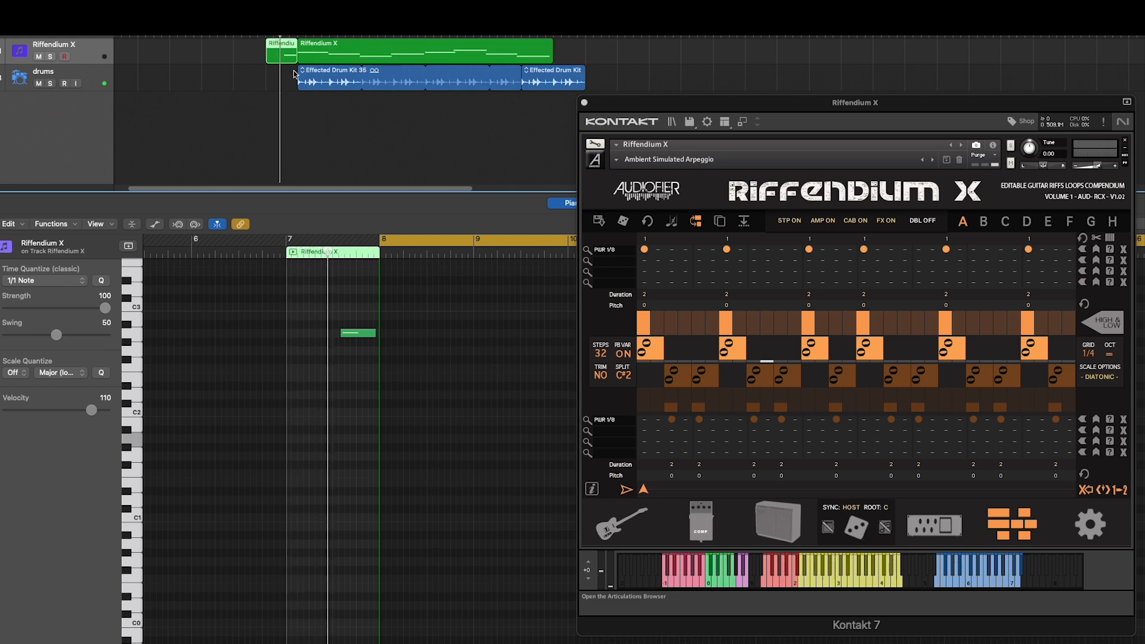
Step: Join the one-bar lead-in with the main Riffendium X region, move its short note to C3 and play it back
click(328, 49)
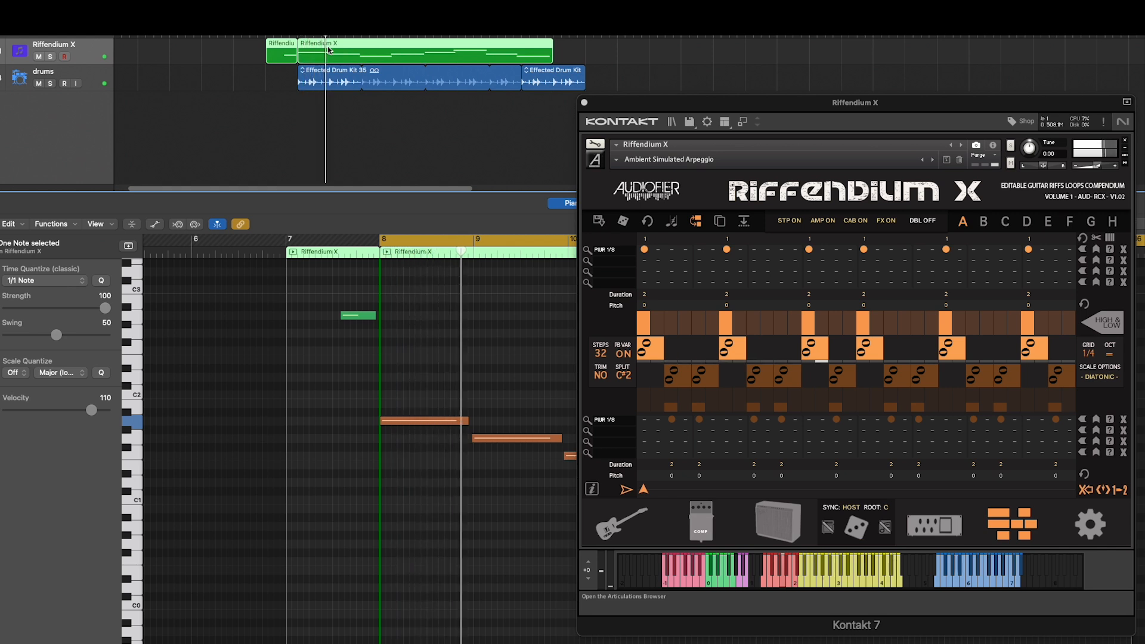
key(space)
key(super+j)
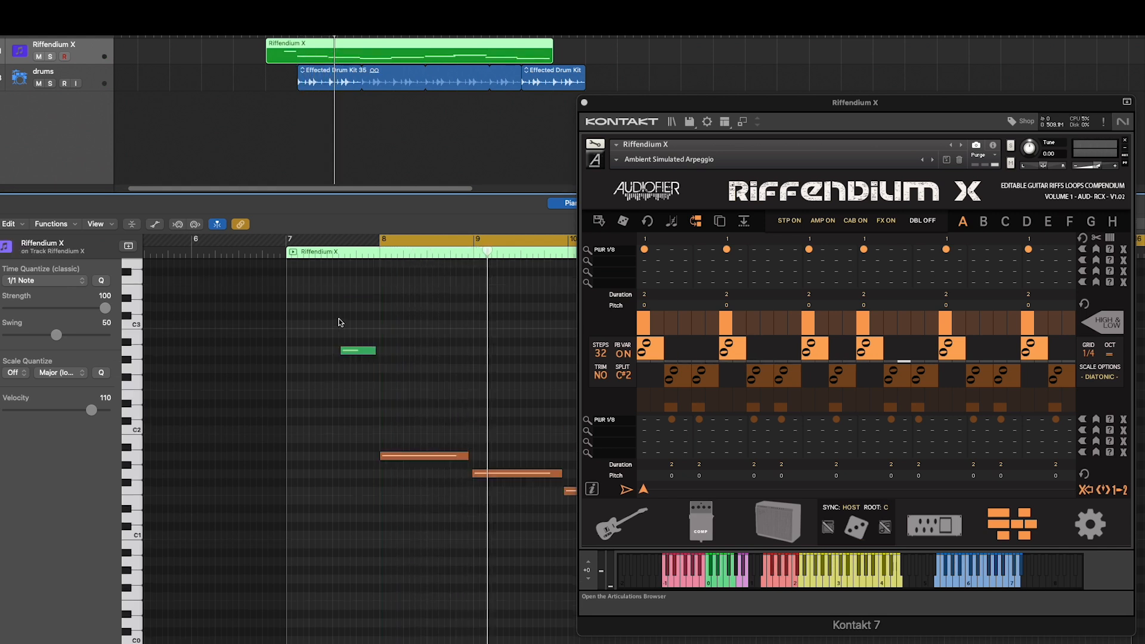
drag(351, 354, 355, 328)
mouse_move(355, 328)
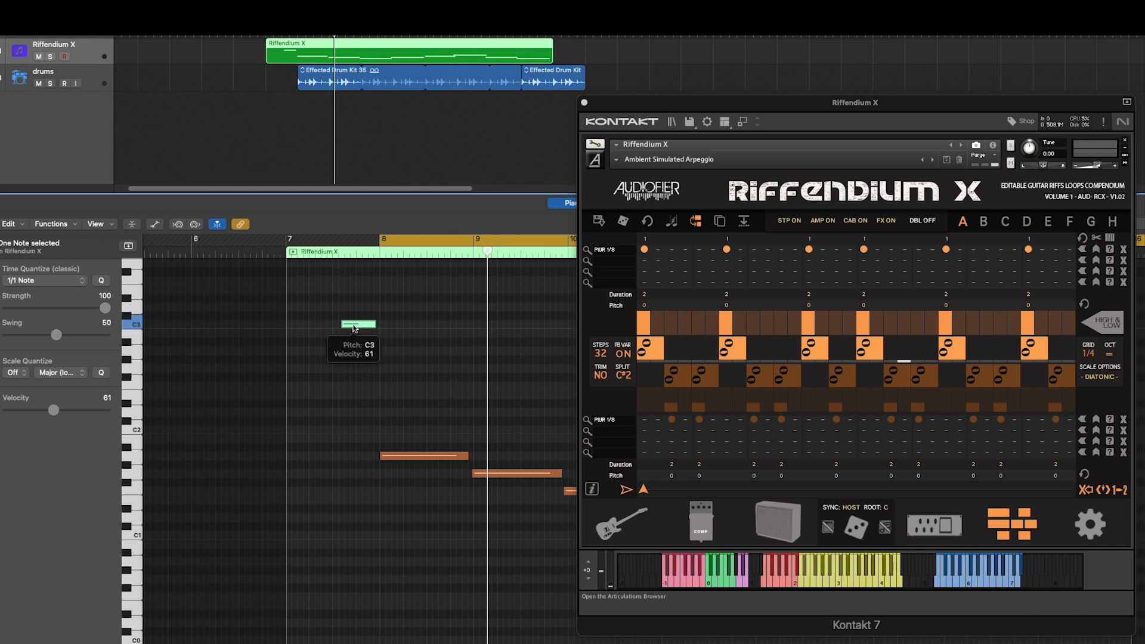
key(space)
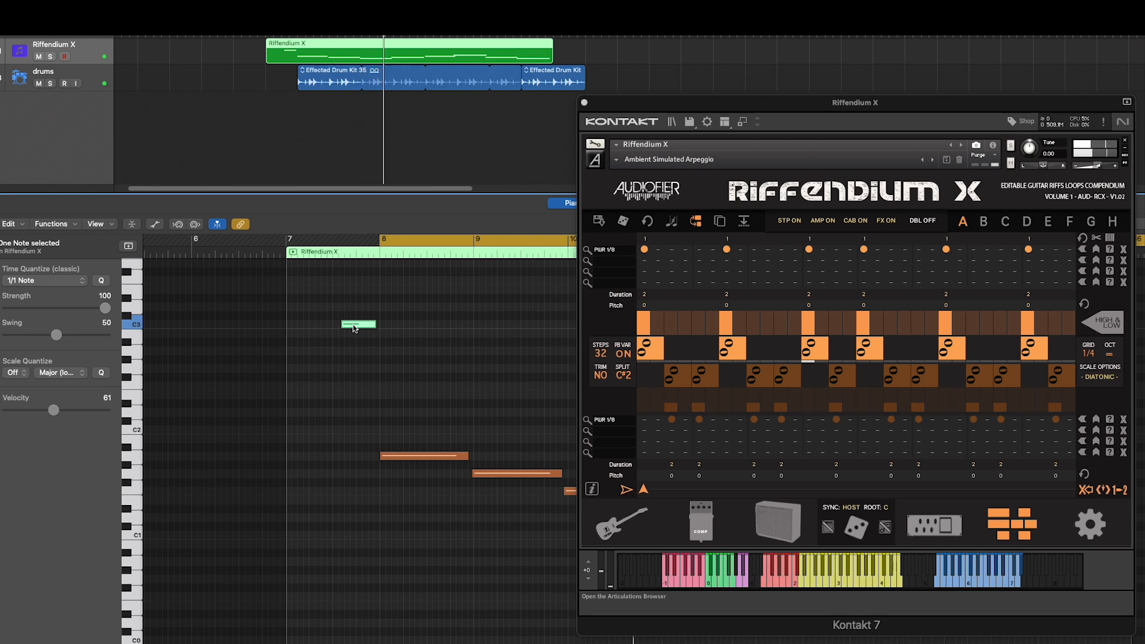
Step: Switch the main guitar to the V Type with bridge pickup and the amp to the cream-style head with rounded top, then audition it
click(926, 528)
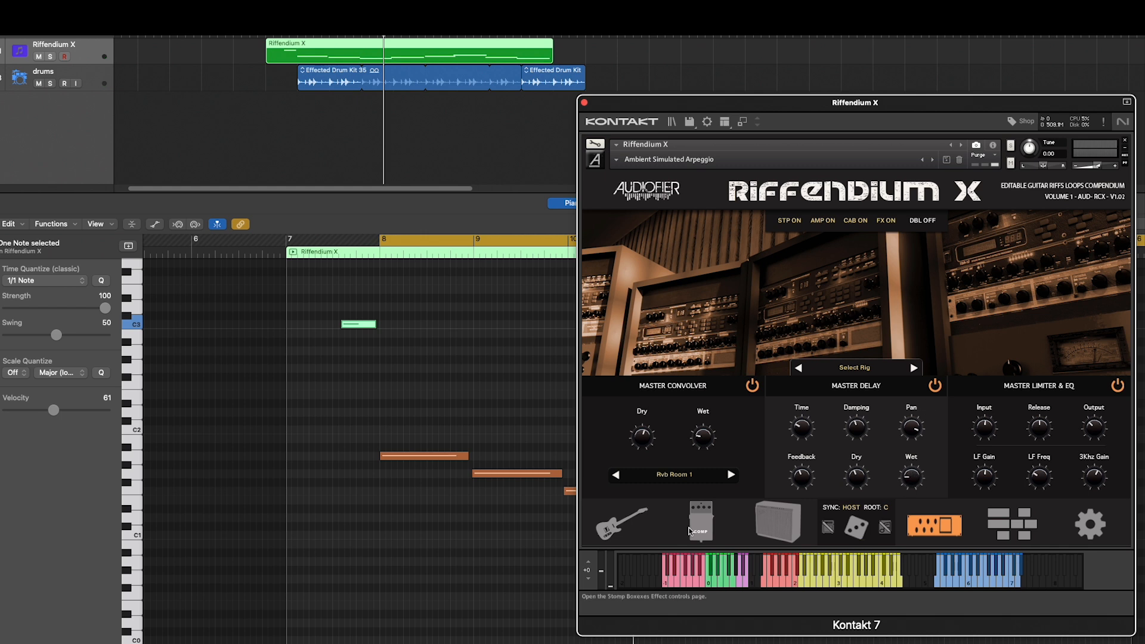
click(625, 523)
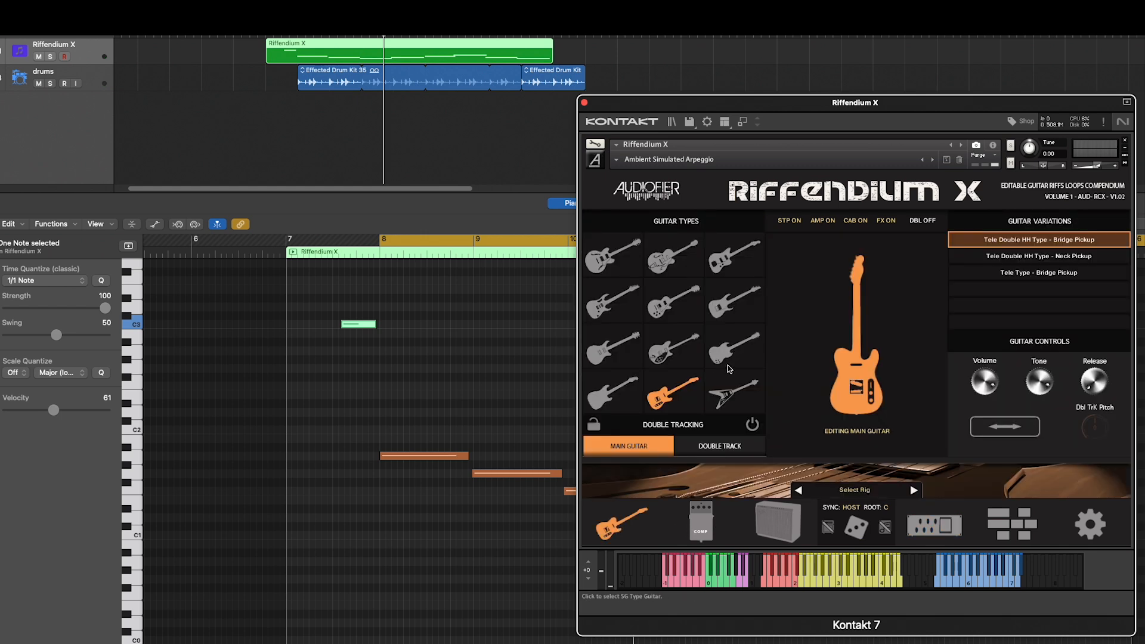
click(727, 393)
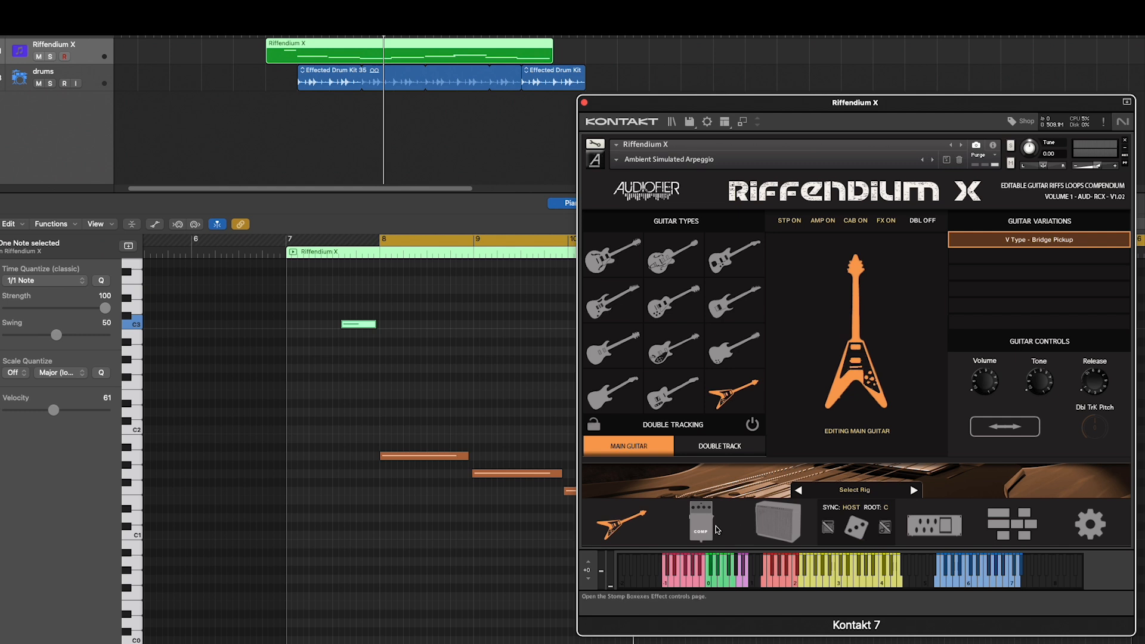
click(780, 517)
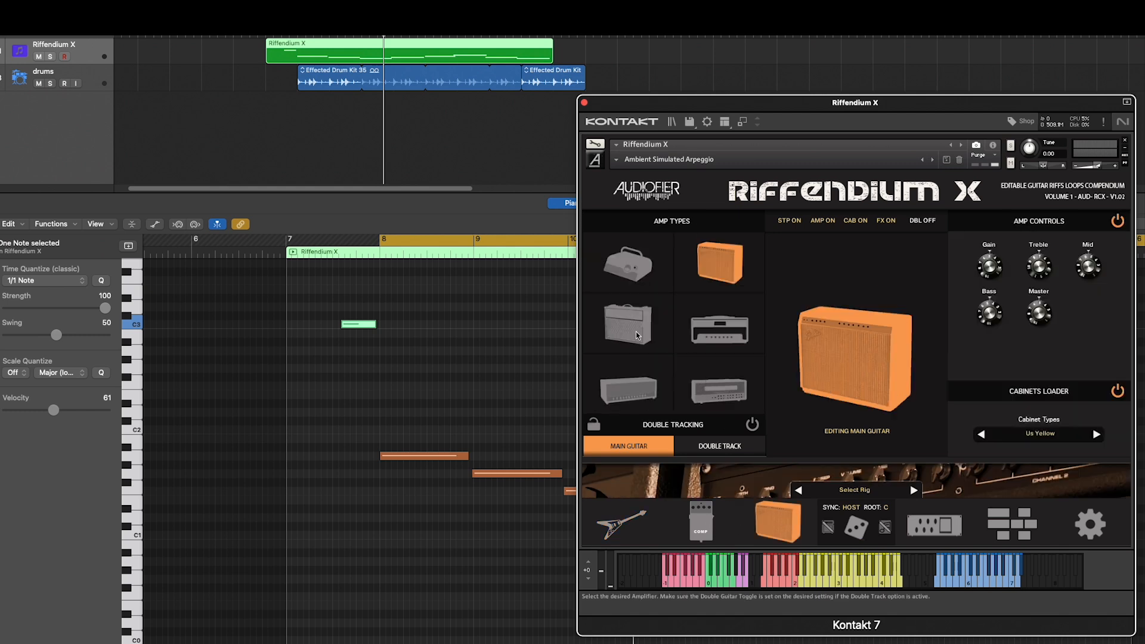
click(723, 333)
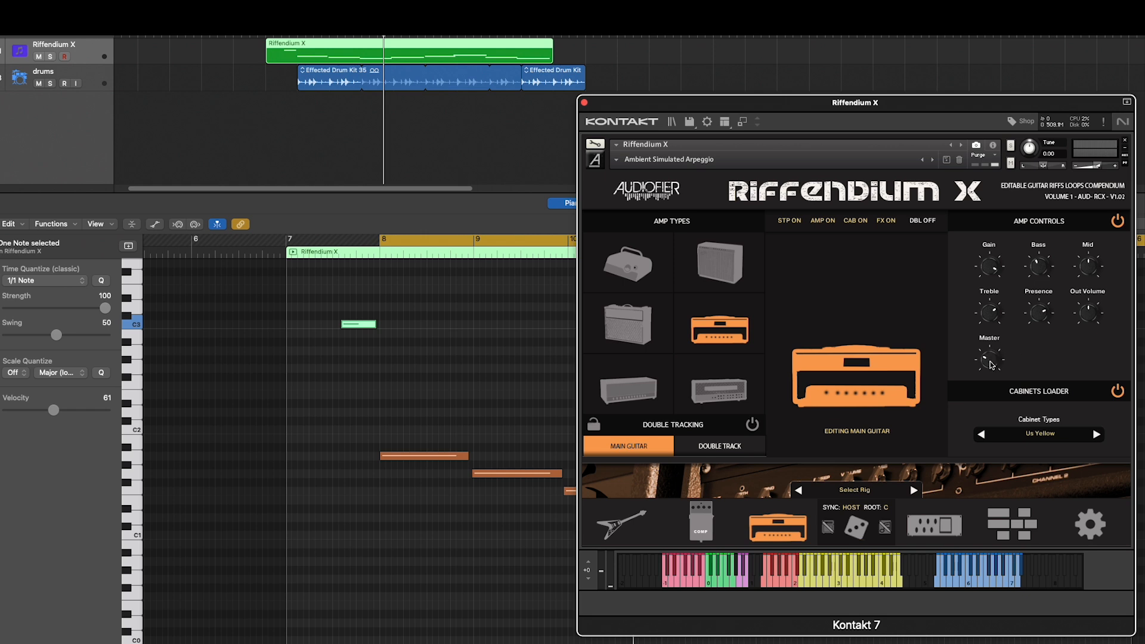
key(space)
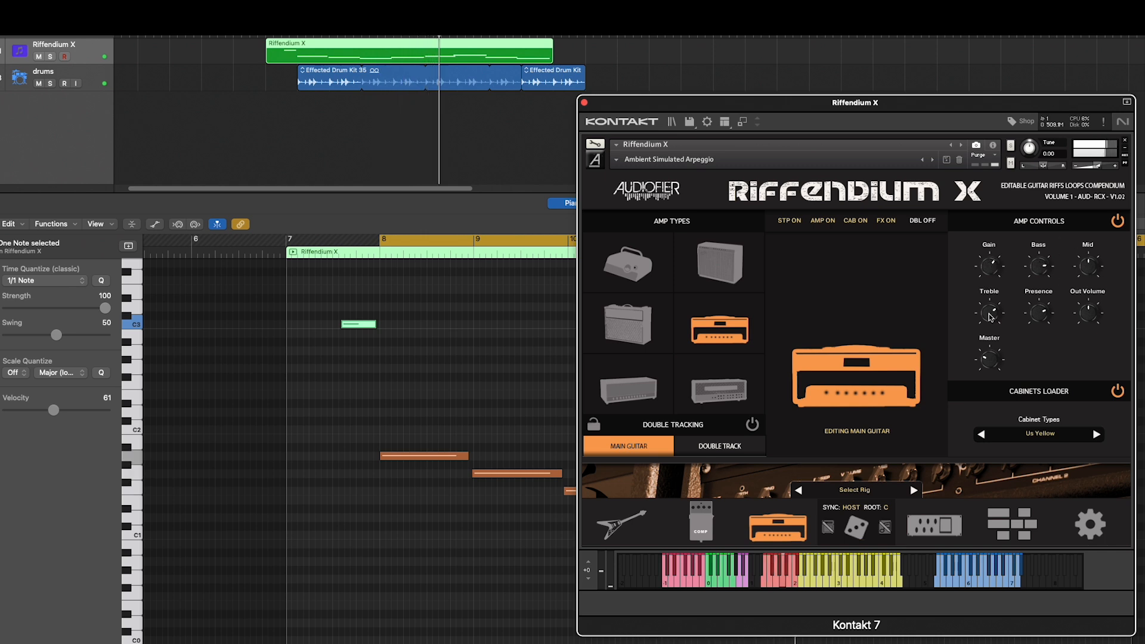
Step: Delete all notes from bar 9 onward in the Riffendium X region and extend the bar 8 note to about bar 15.7
click(1005, 531)
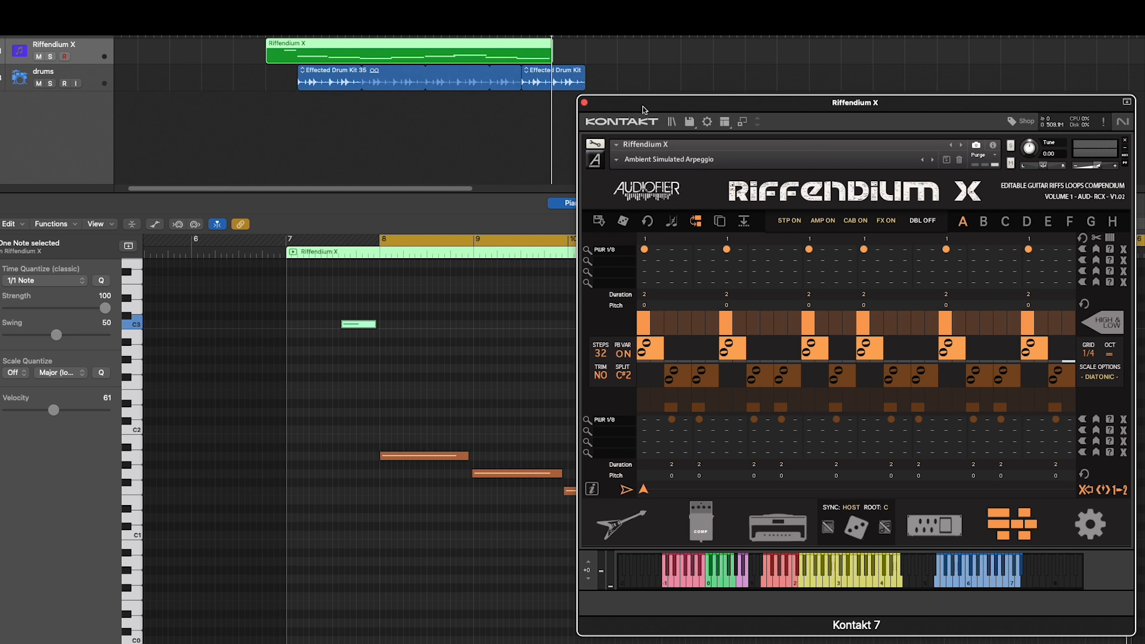
key(super+w)
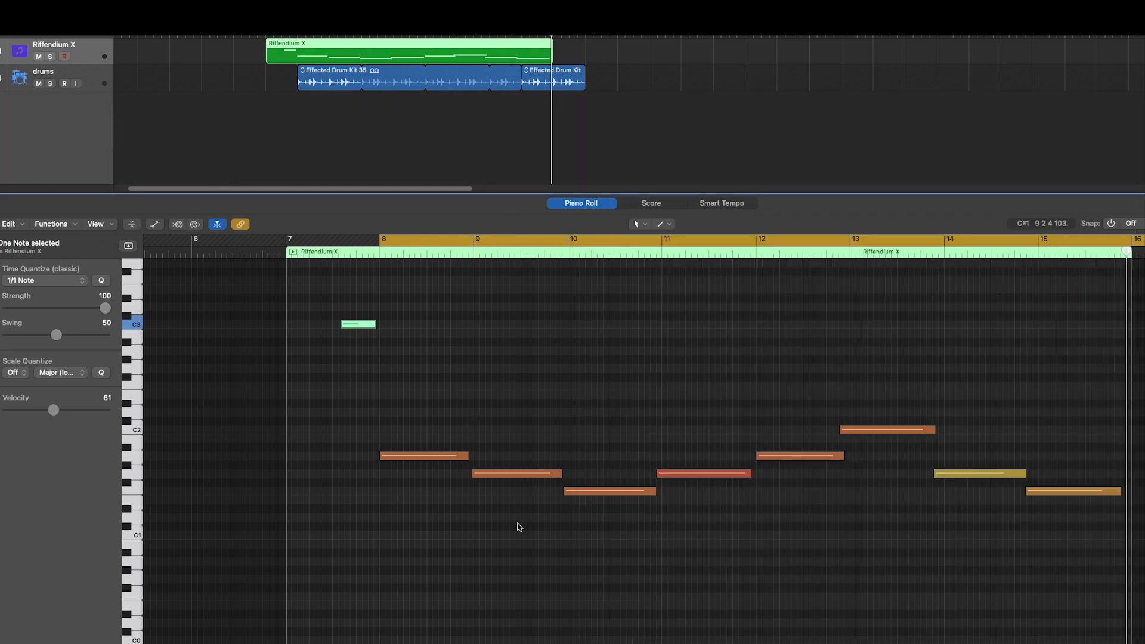
key(super+Left)
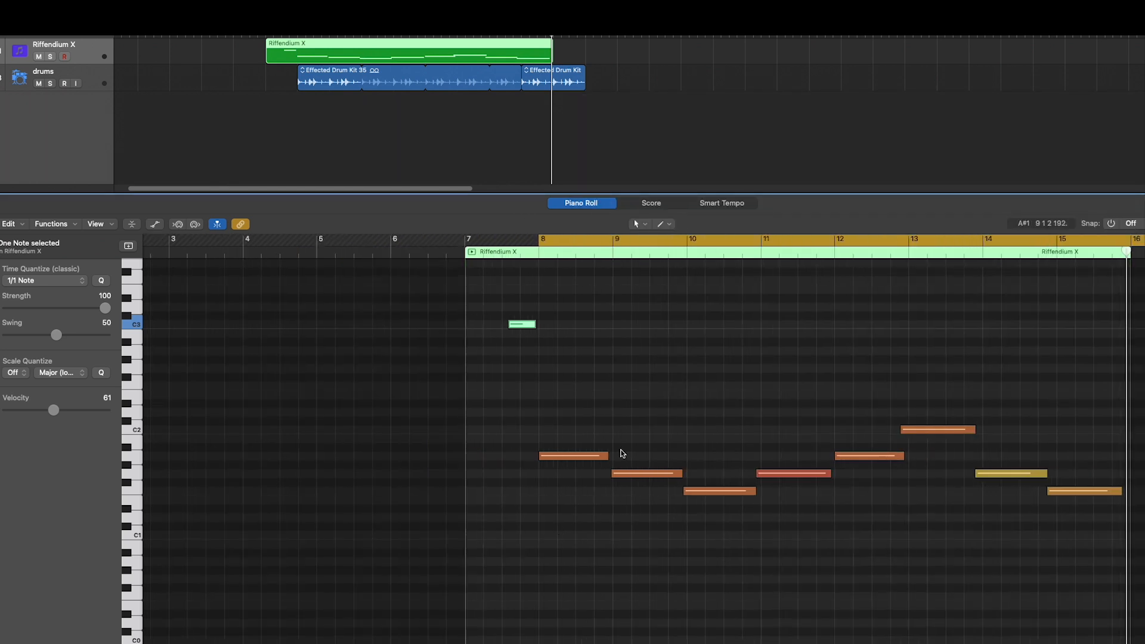
drag(655, 385, 1086, 535)
key(Delete)
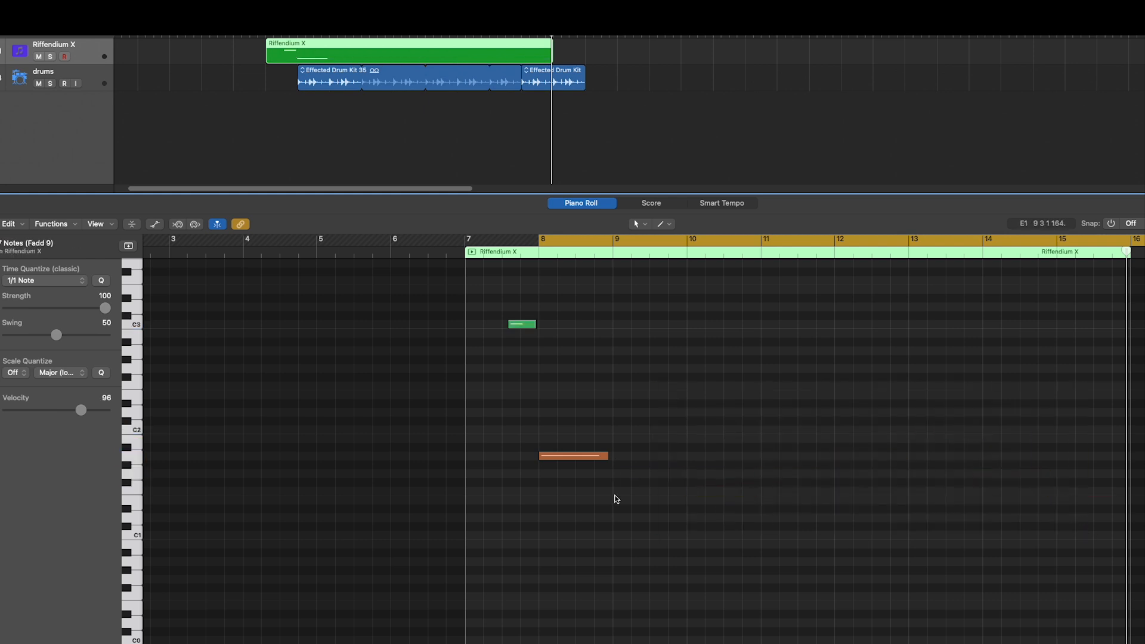
drag(608, 456, 1108, 469)
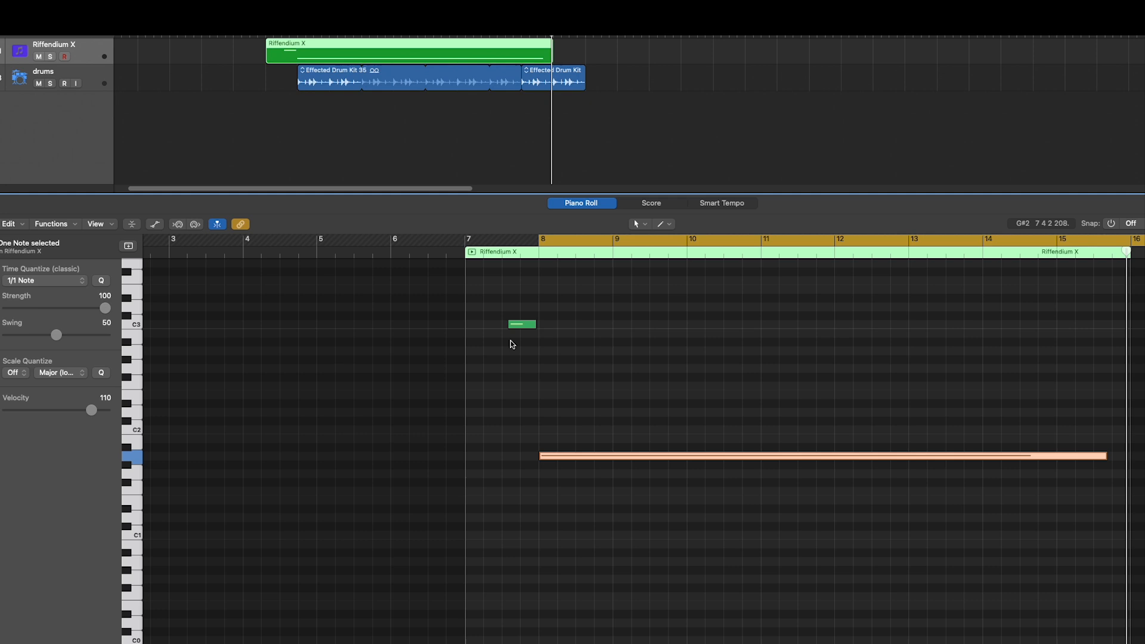
Step: Copy the short lead-in note to bars 8, 9 and 10 on G2, F2 and A2, and repeat those three from bar 11
drag(519, 327, 552, 370)
drag(551, 370, 702, 353)
drag(778, 327, 774, 370)
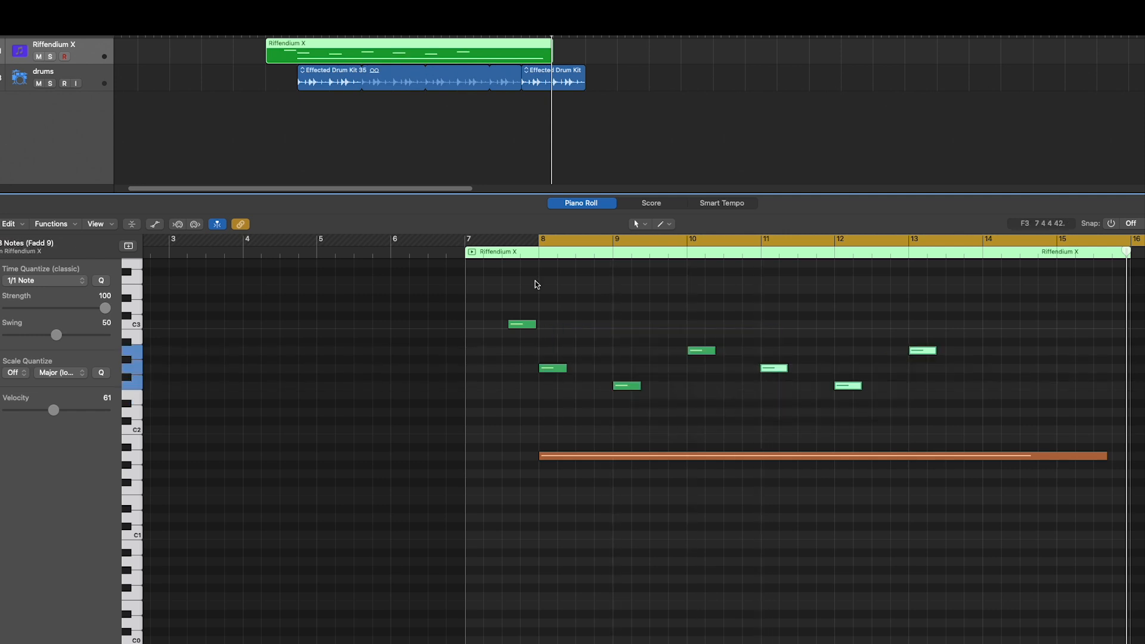
key(v)
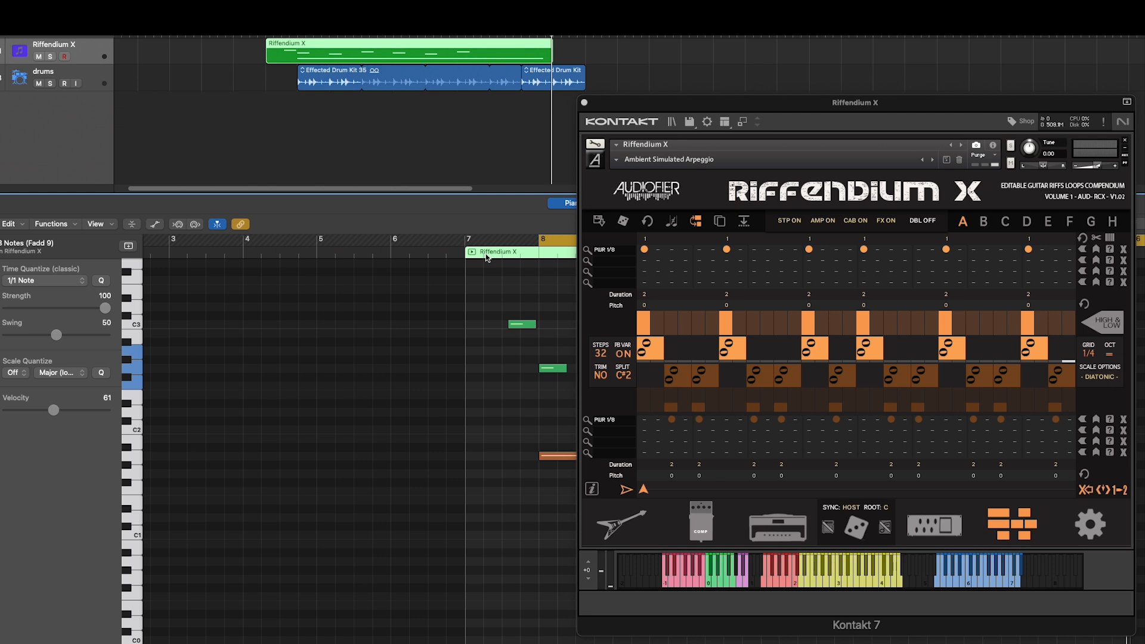
key(v)
key(v)
key(v)
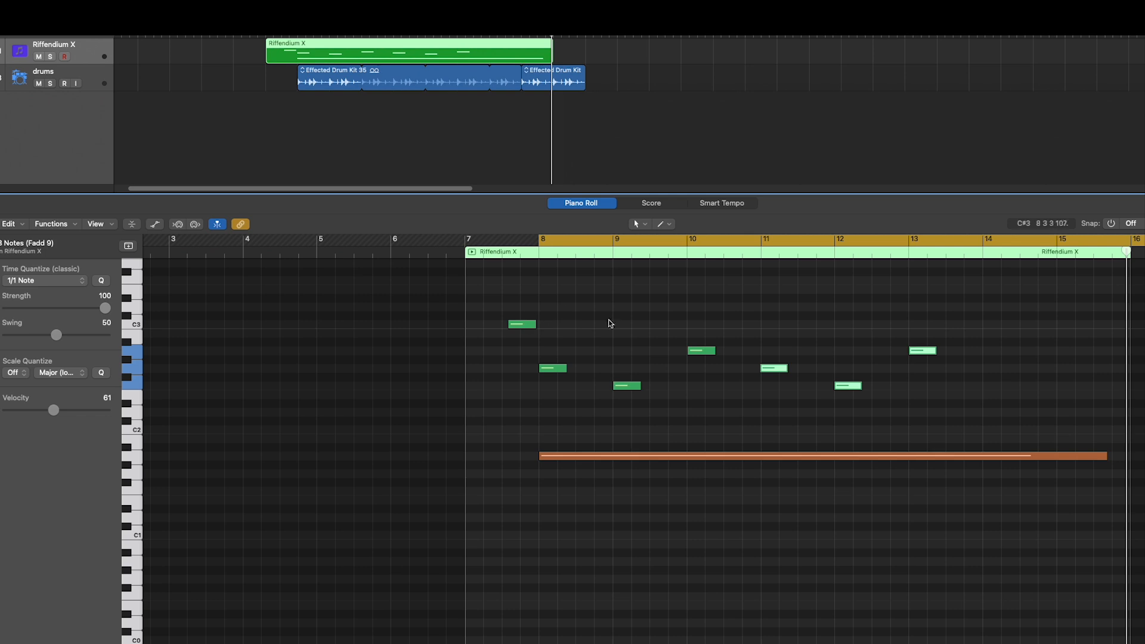
key(v)
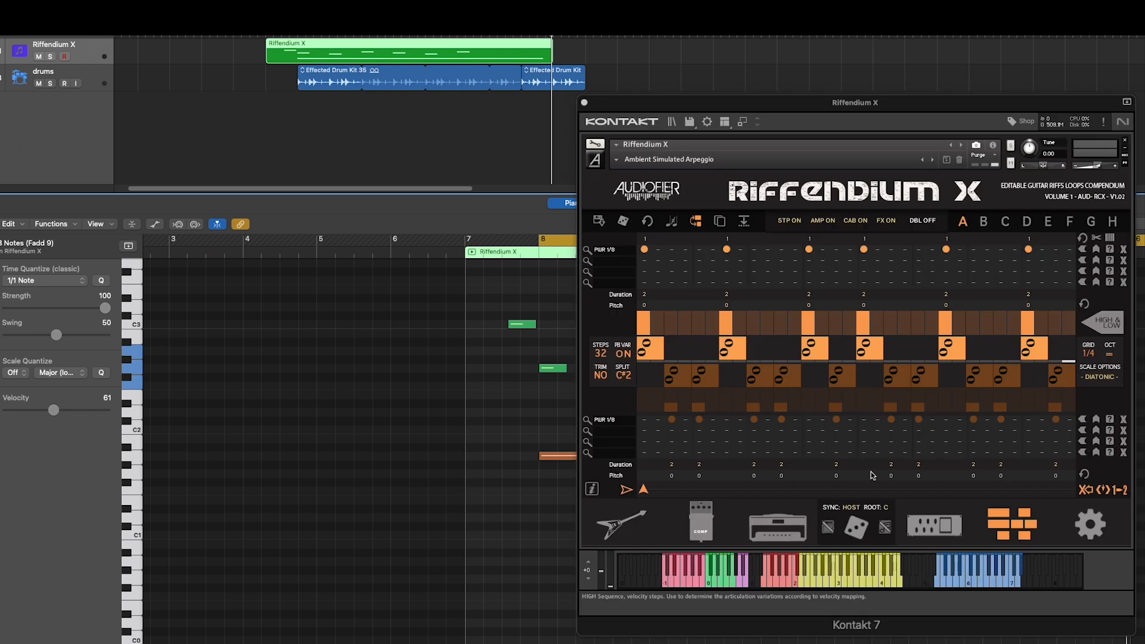
key(v)
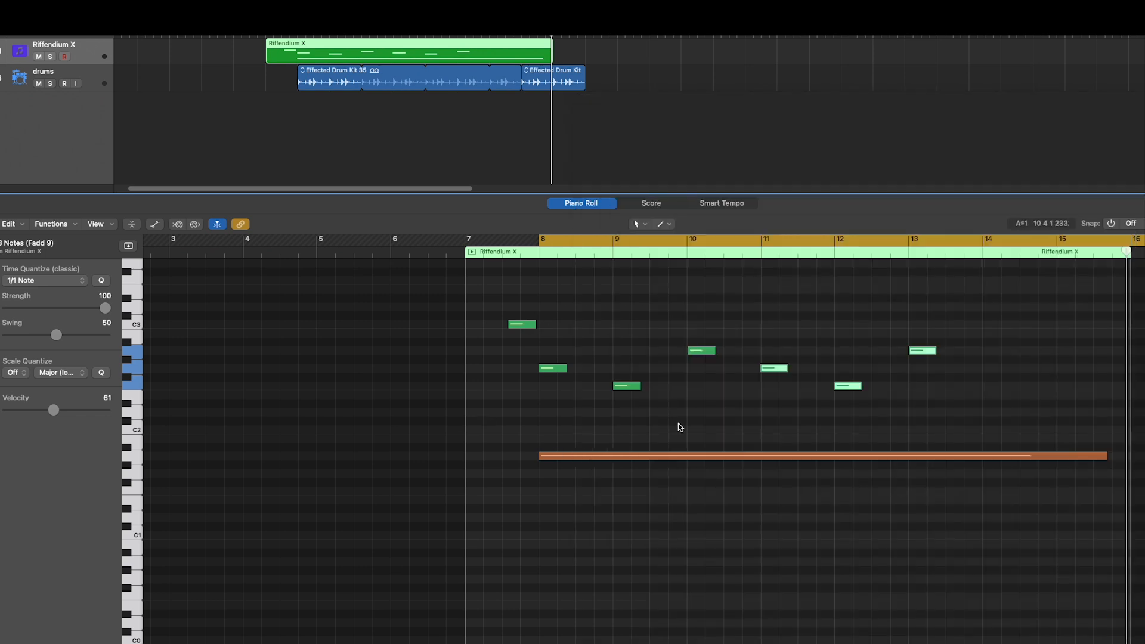
Step: Play the edited arrangement with the Riffendium X sequencer shown and set its octave shift to -12
key(v)
key(space)
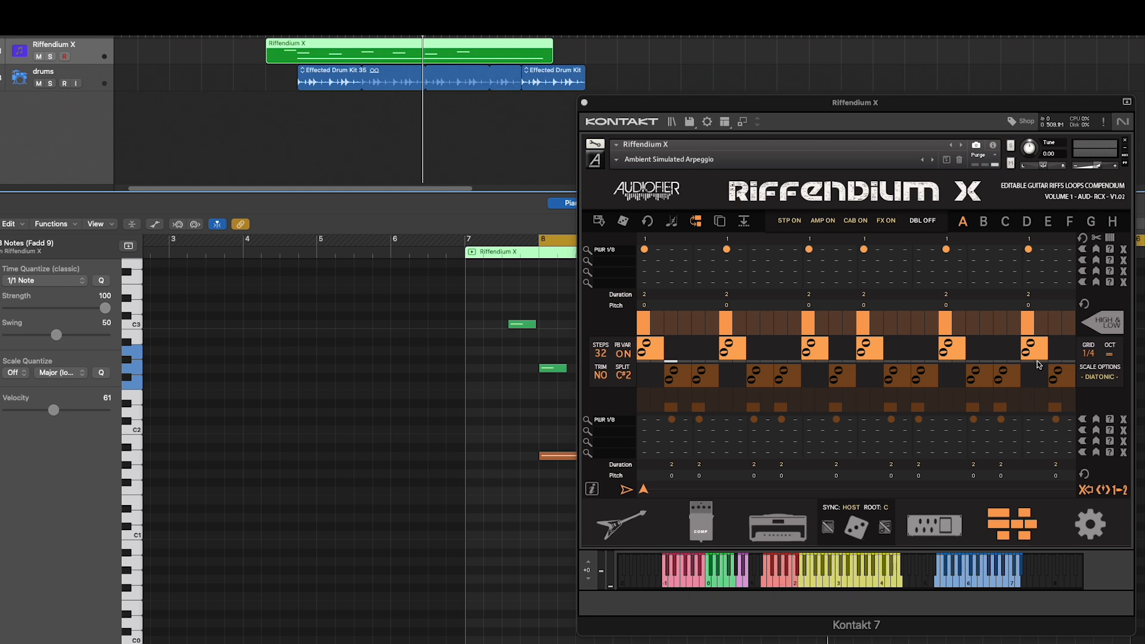
drag(1110, 356, 1110, 368)
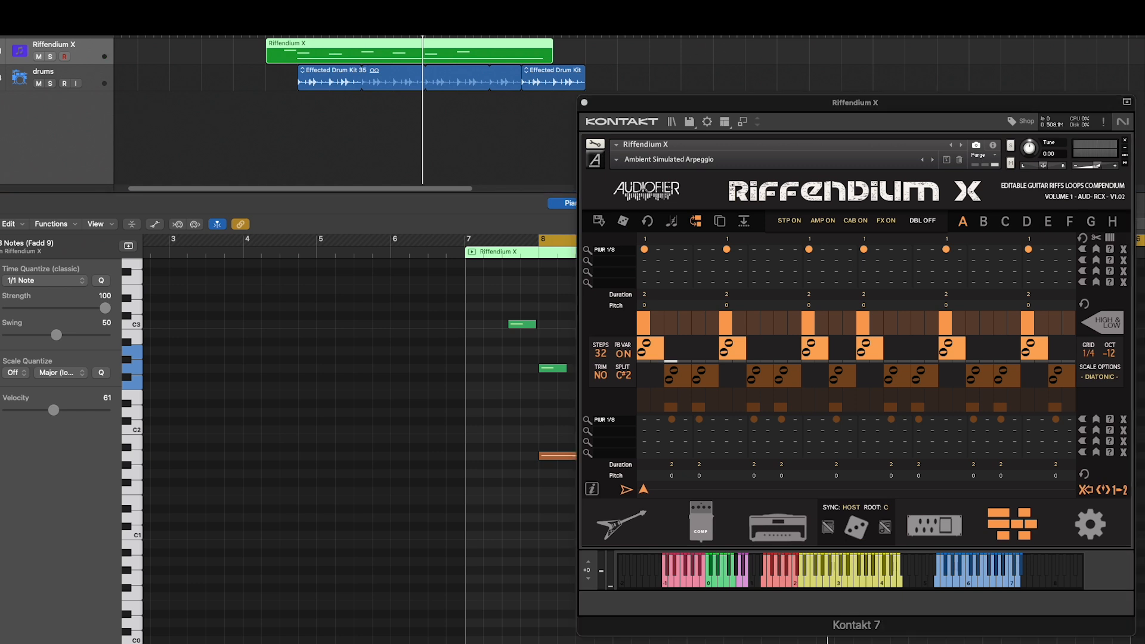
Step: Delete all regions from both tracks and place Modern Rock Drums 03 loops on the drums track
drag(234, 60, 596, 65)
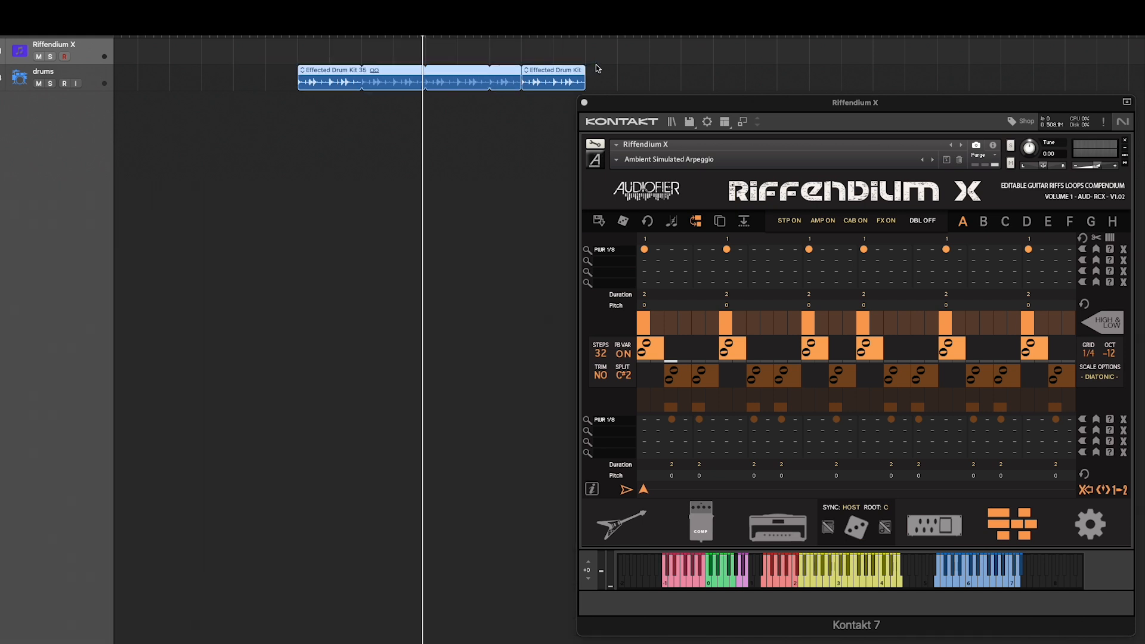
key(Delete)
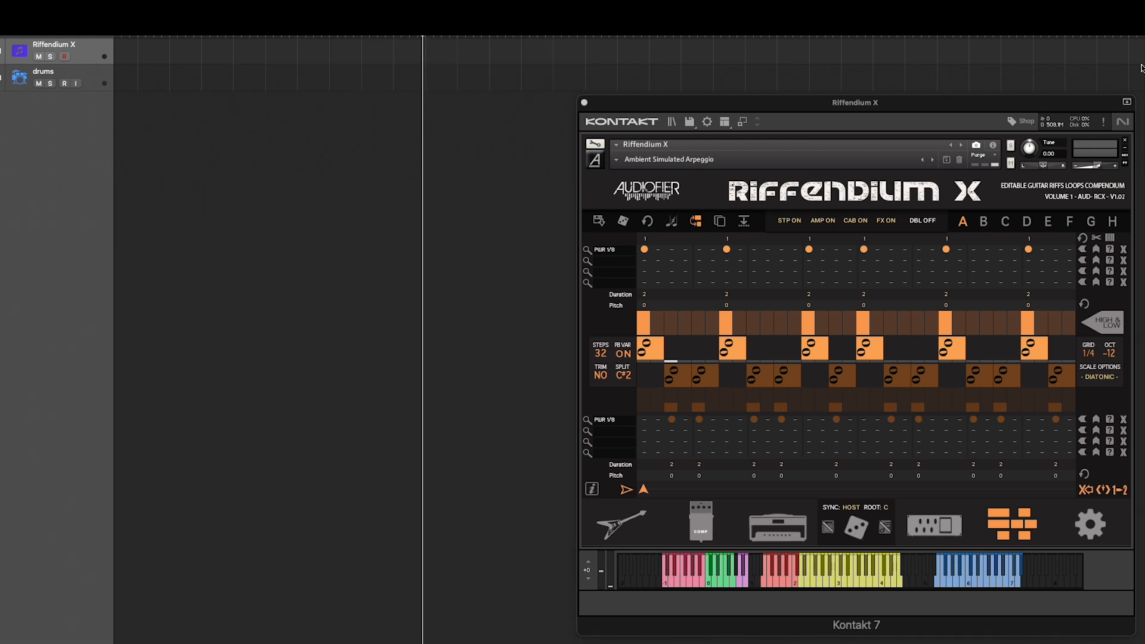
key(o)
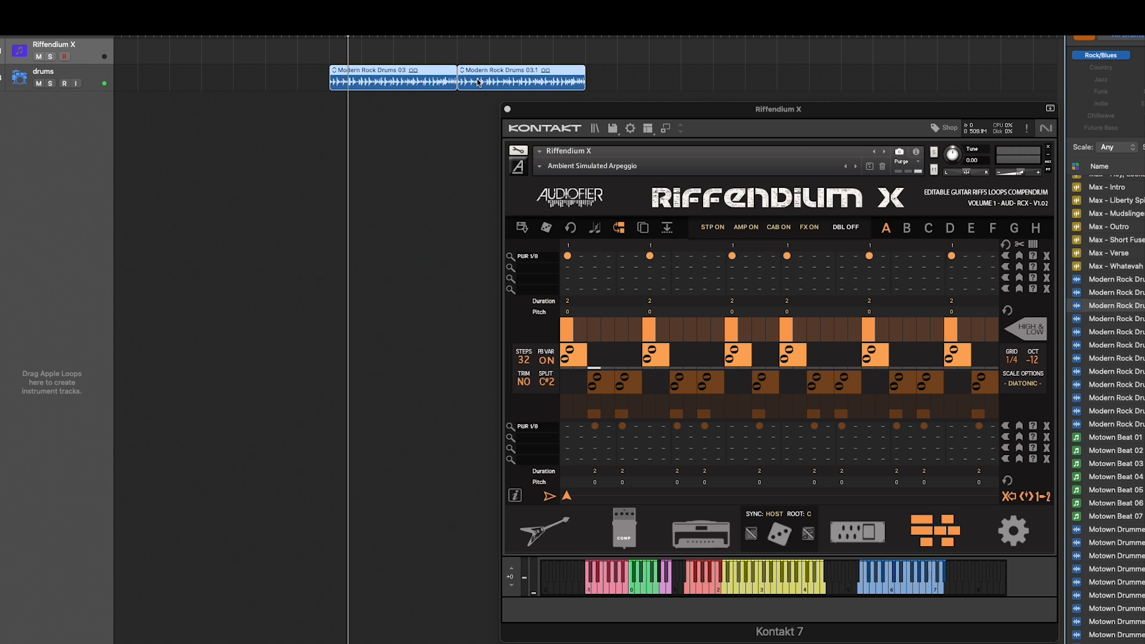
Step: Stop playback and reset the sequencer pattern without clearing the assigned PWR 1/8 articulations
key(o)
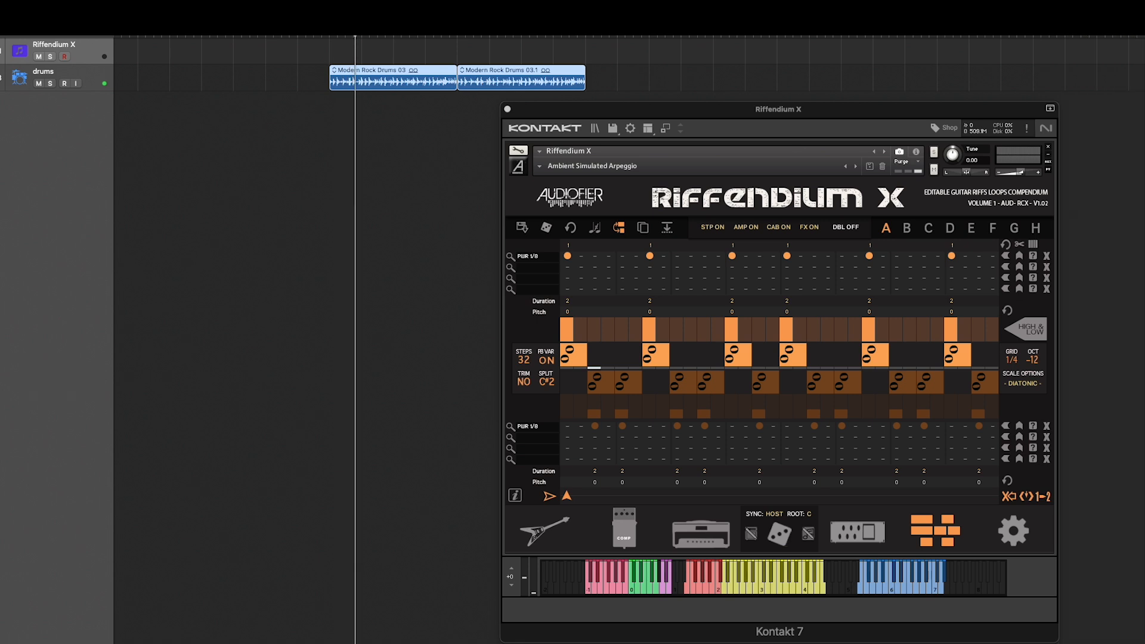
click(676, 224)
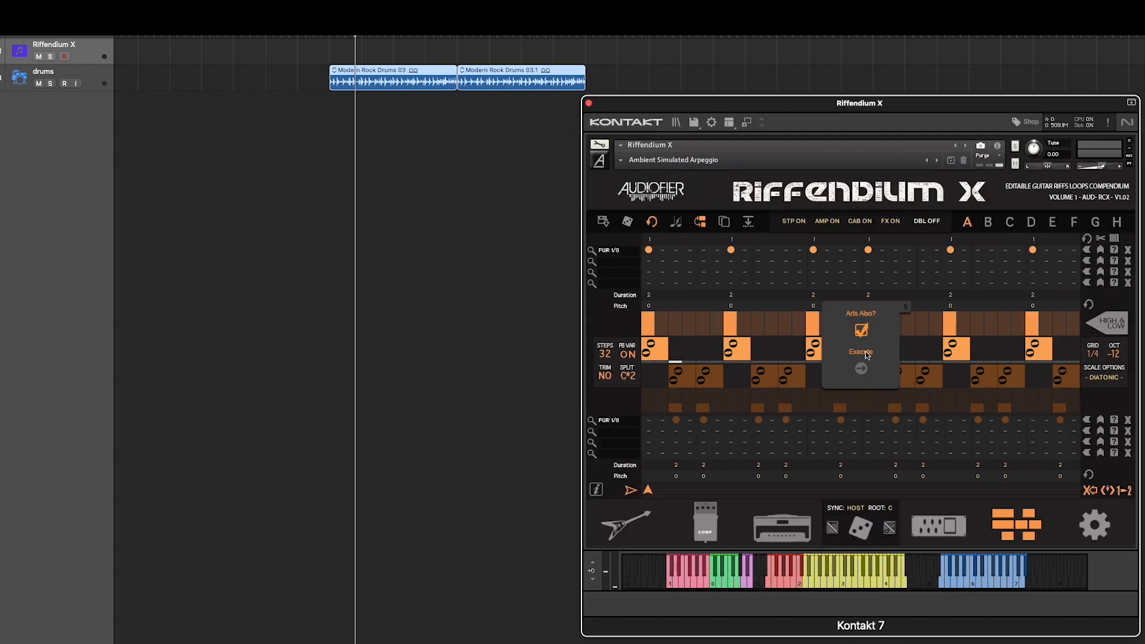
click(863, 331)
click(862, 369)
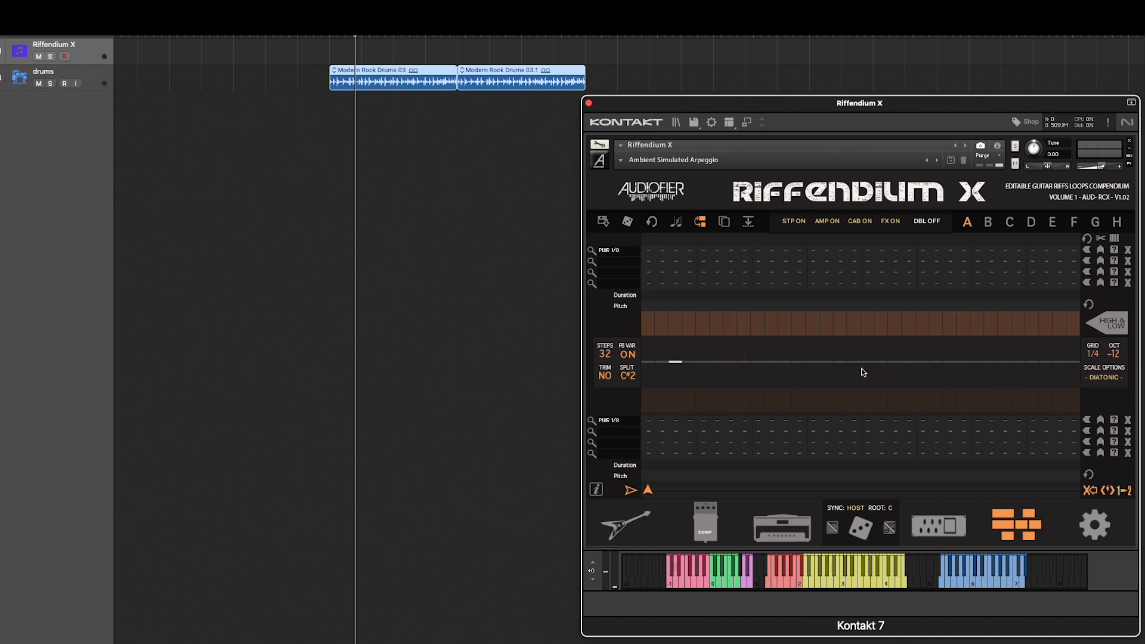
Step: Fill the lower sequence with PWR 1/8 chords, accent the first, fourth, sixth and eighth velocities, and copy the first half to the second
click(1088, 419)
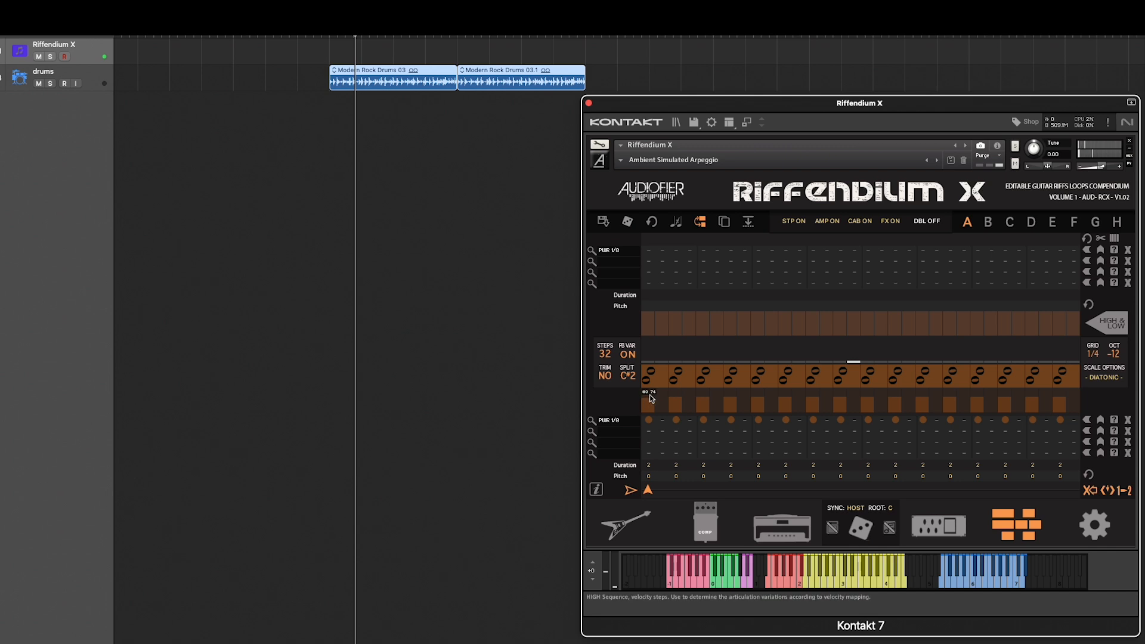
mouse_move(678, 403)
mouse_down()
mouse_move(755, 400)
mouse_move(746, 395)
mouse_move(761, 405)
mouse_move(783, 394)
mouse_move(777, 402)
mouse_move(800, 356)
mouse_move(818, 402)
mouse_move(803, 435)
mouse_move(844, 401)
mouse_move(845, 373)
mouse_up()
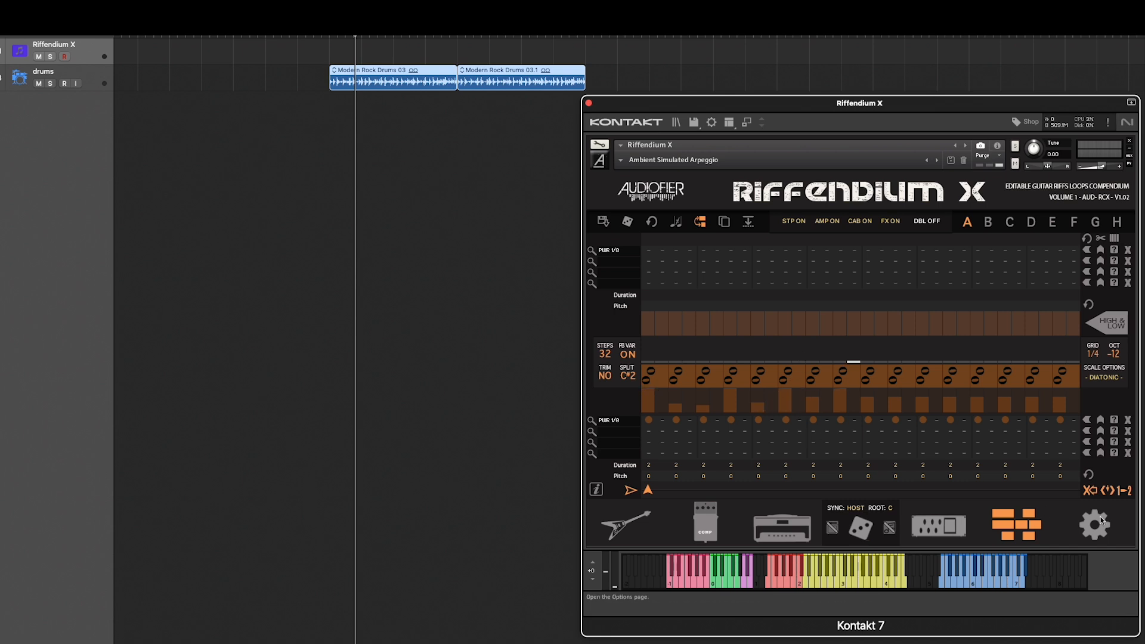
click(1126, 491)
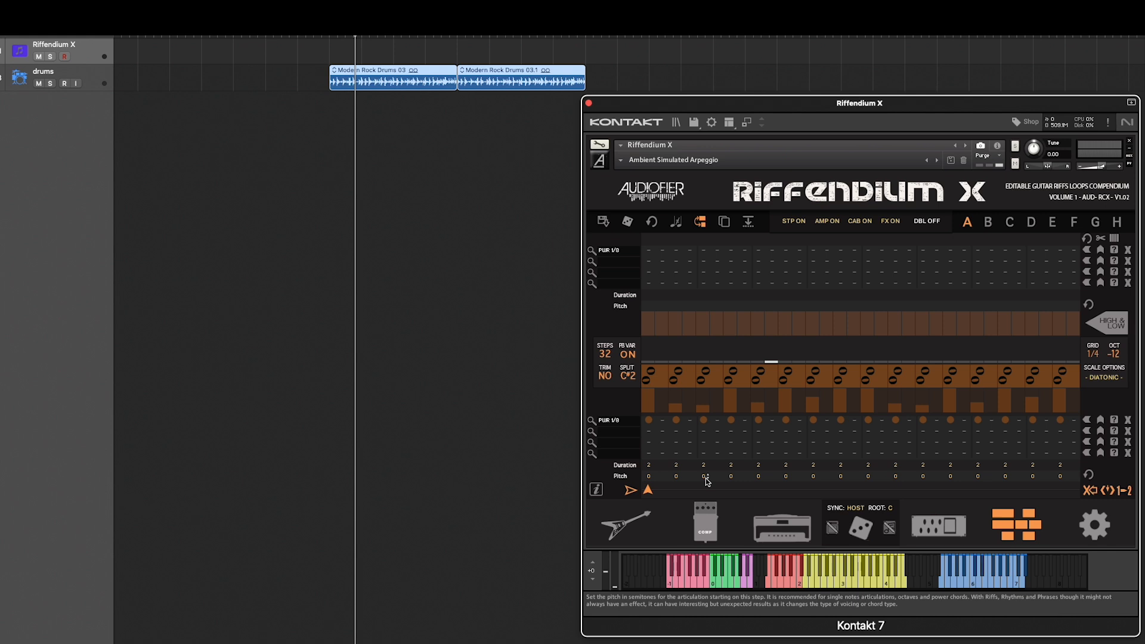
Step: Turn off automatic removal of overlapping LOW articulations and set the pitch of the second power chord to 3 and the fourth to 5
click(700, 221)
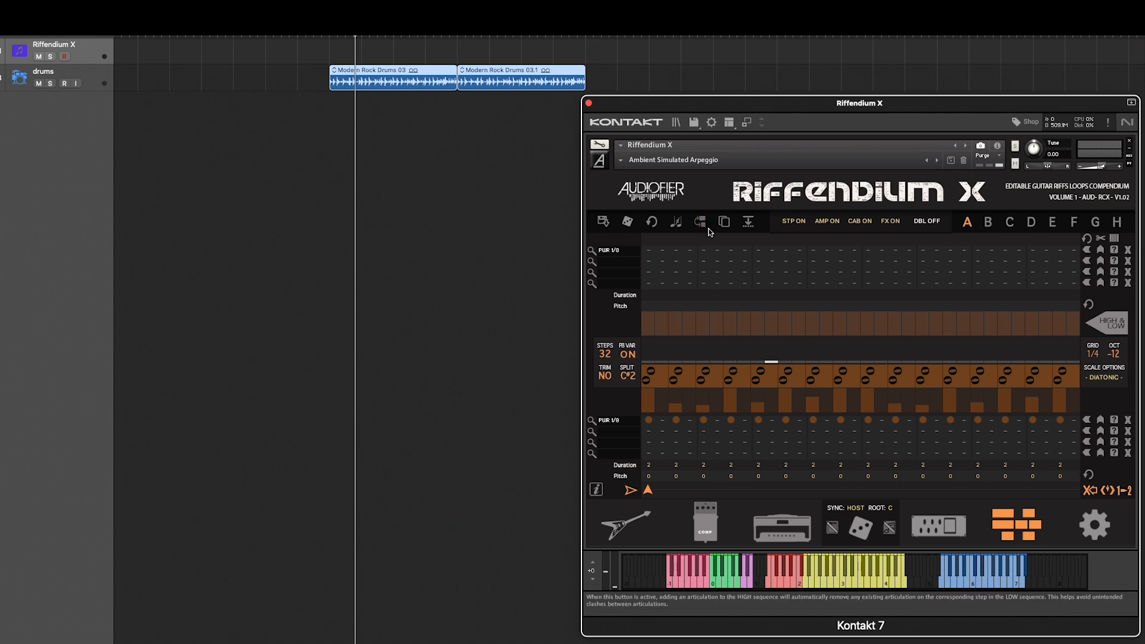
drag(678, 480, 687, 470)
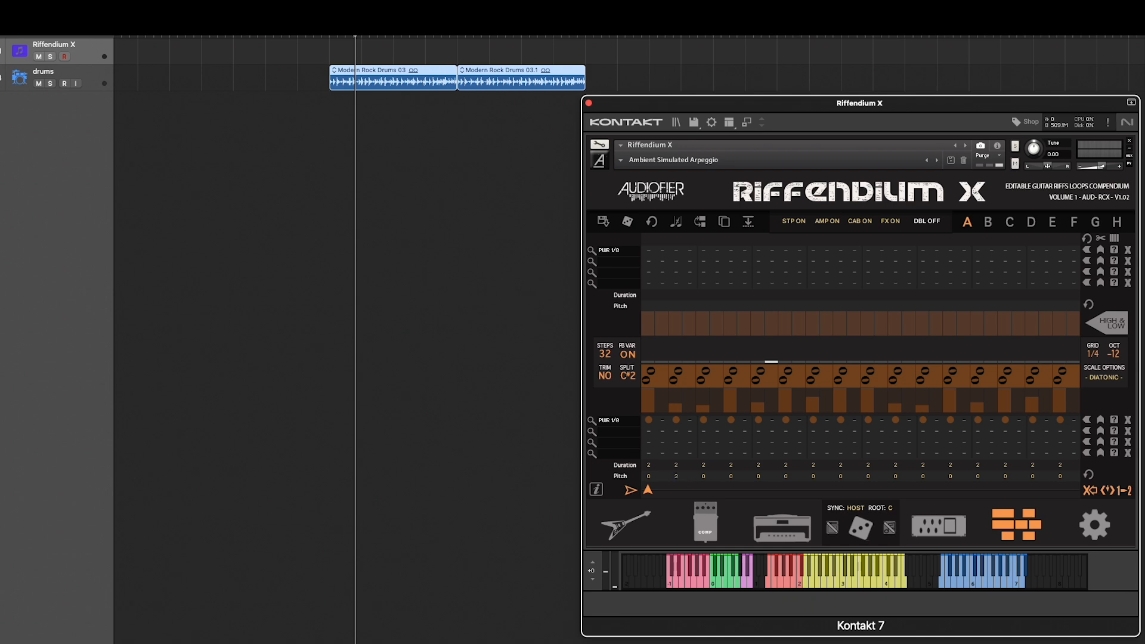
drag(735, 476, 745, 448)
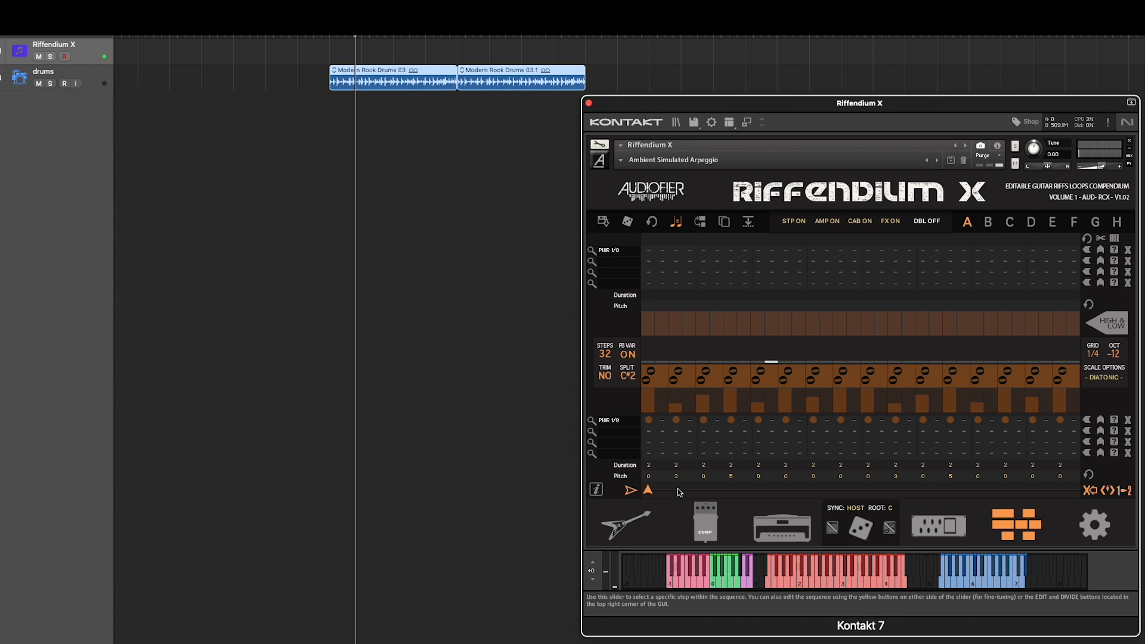
Step: Set the steps pitches behaviour option to Follow scale and return to the sequencer page
click(1099, 525)
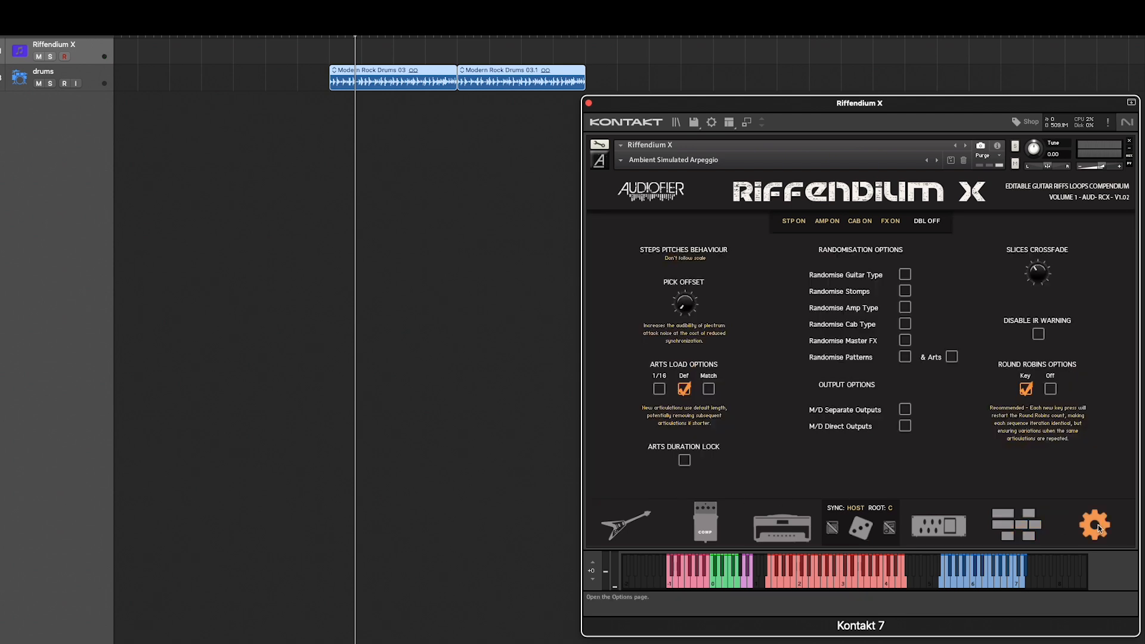
click(671, 262)
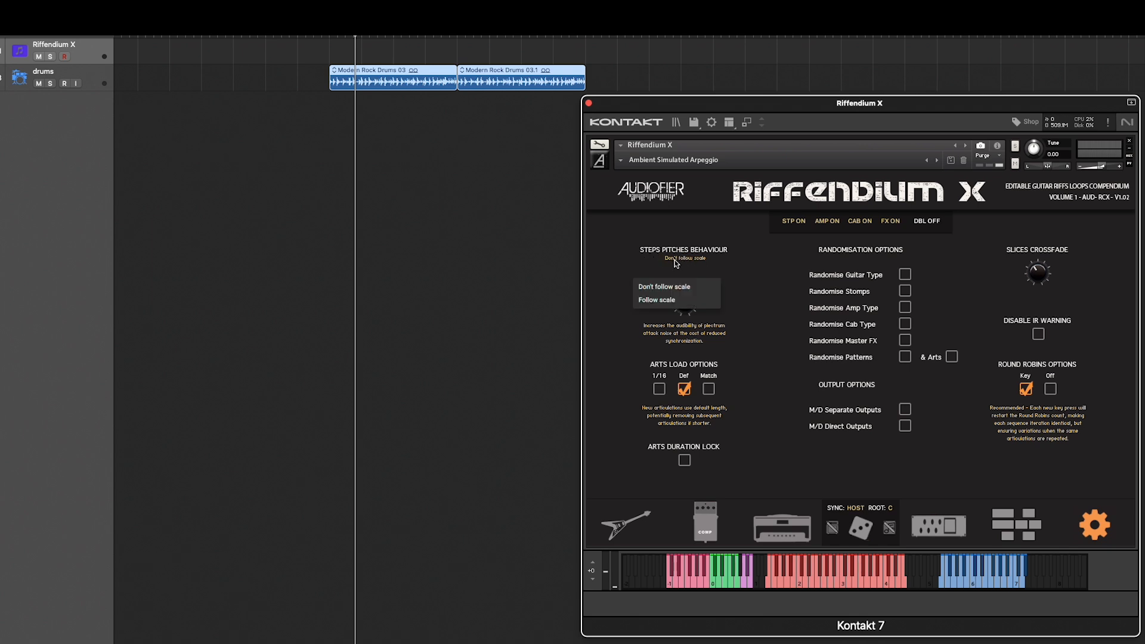
click(674, 299)
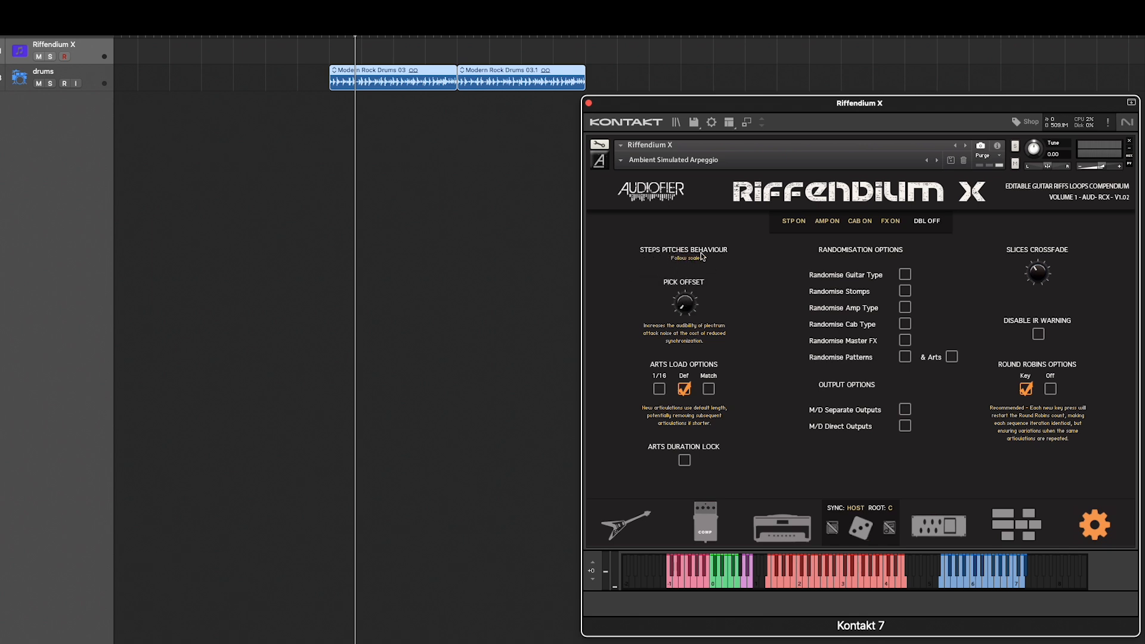
click(1007, 533)
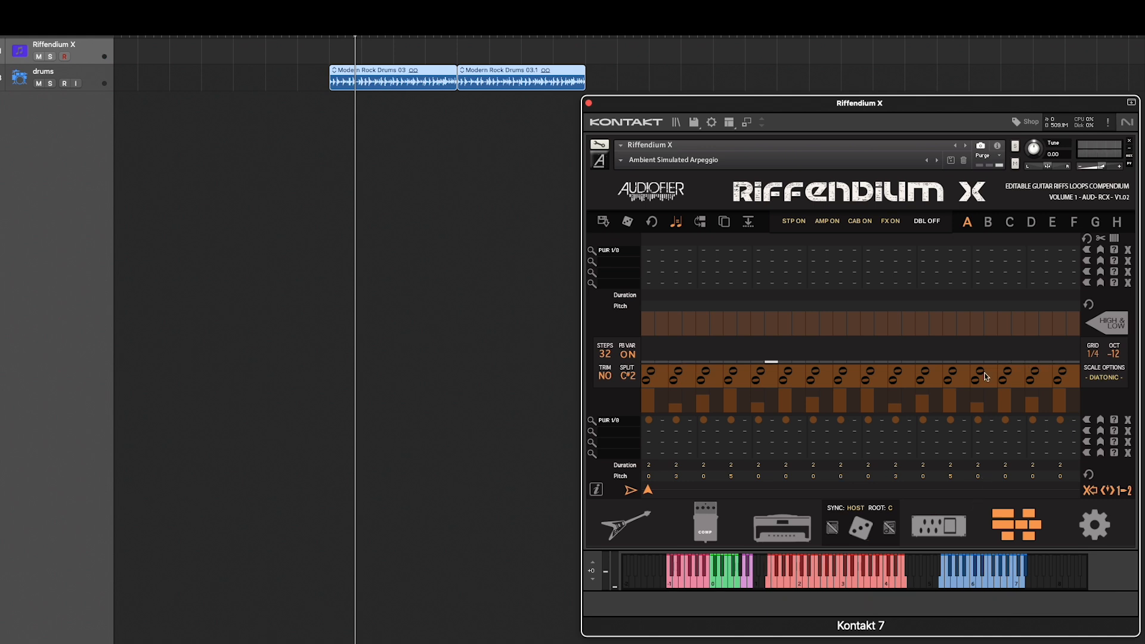
click(1002, 528)
click(868, 491)
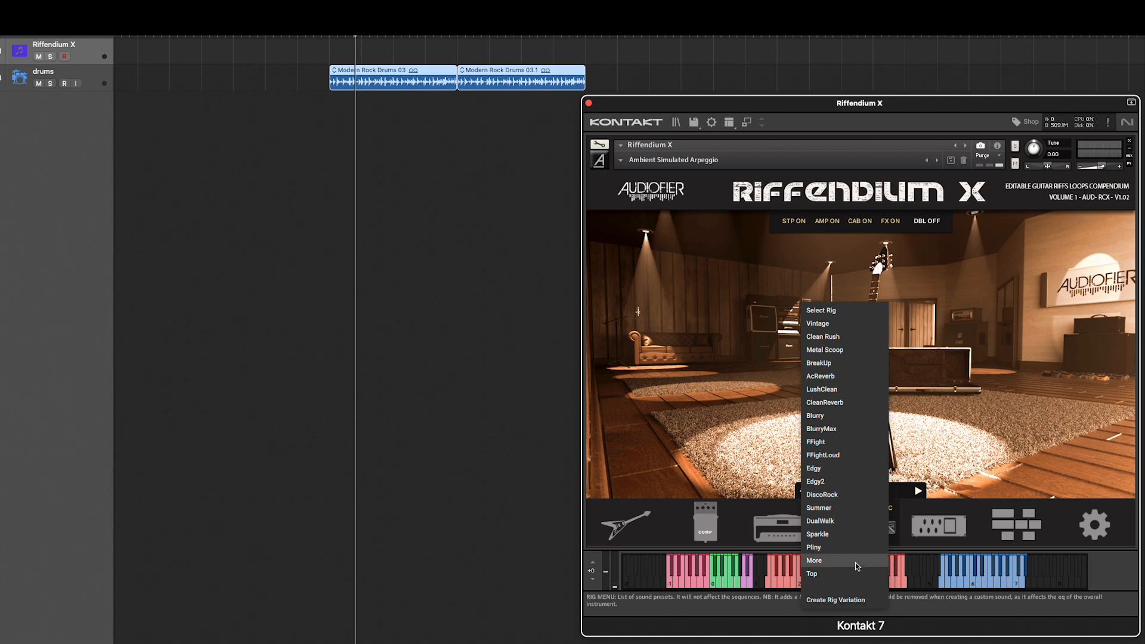
click(925, 504)
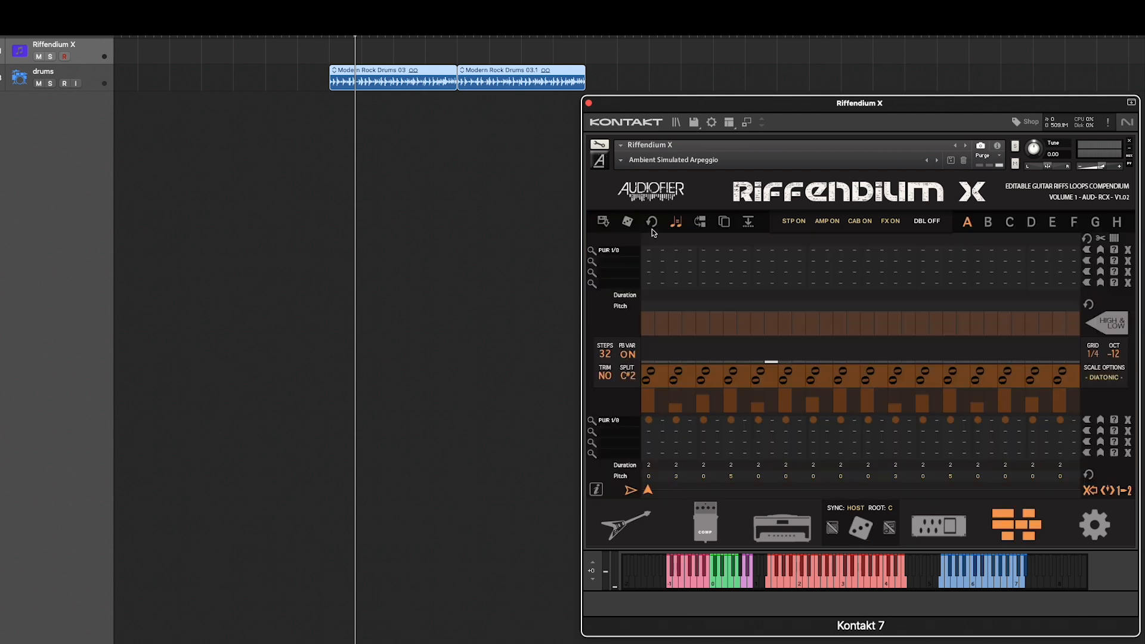
Step: Reset the whole sequencer pattern, clearing the assigned articulations as well
click(652, 223)
click(862, 331)
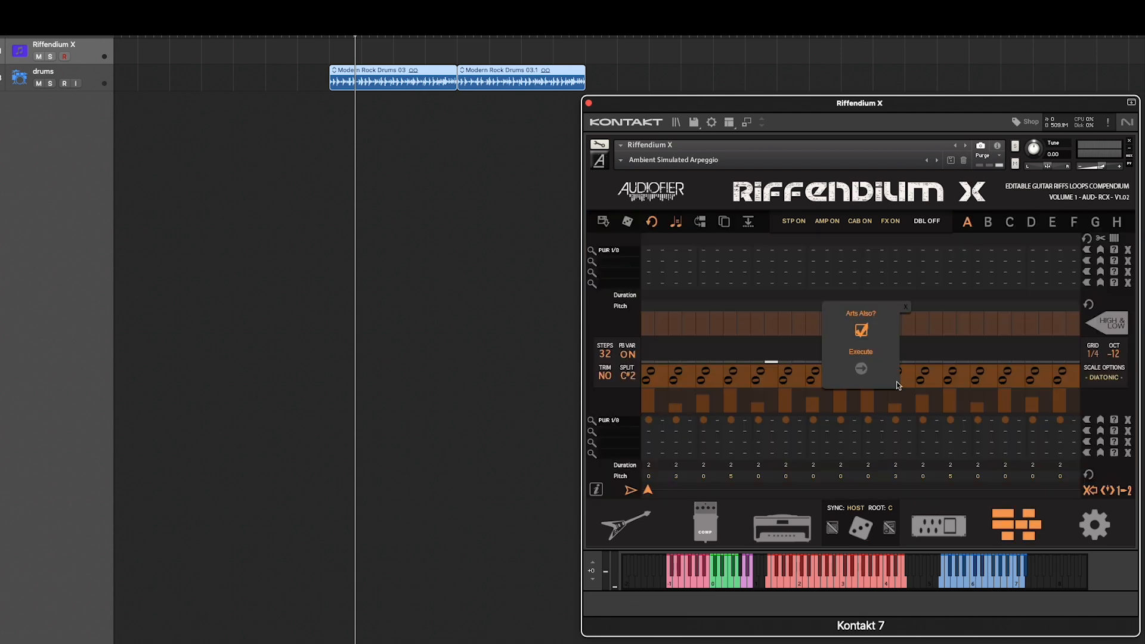
click(863, 372)
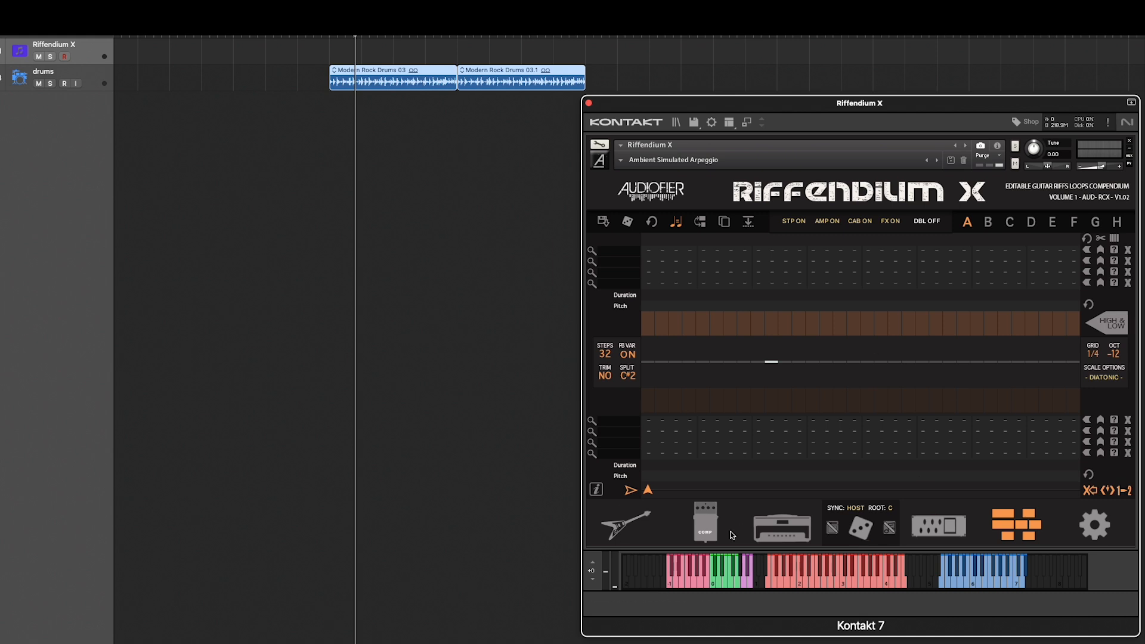
Step: Change the main guitar to the Strato type and the amp to the diamond-grille combo with a reduced Norm Gain
click(624, 527)
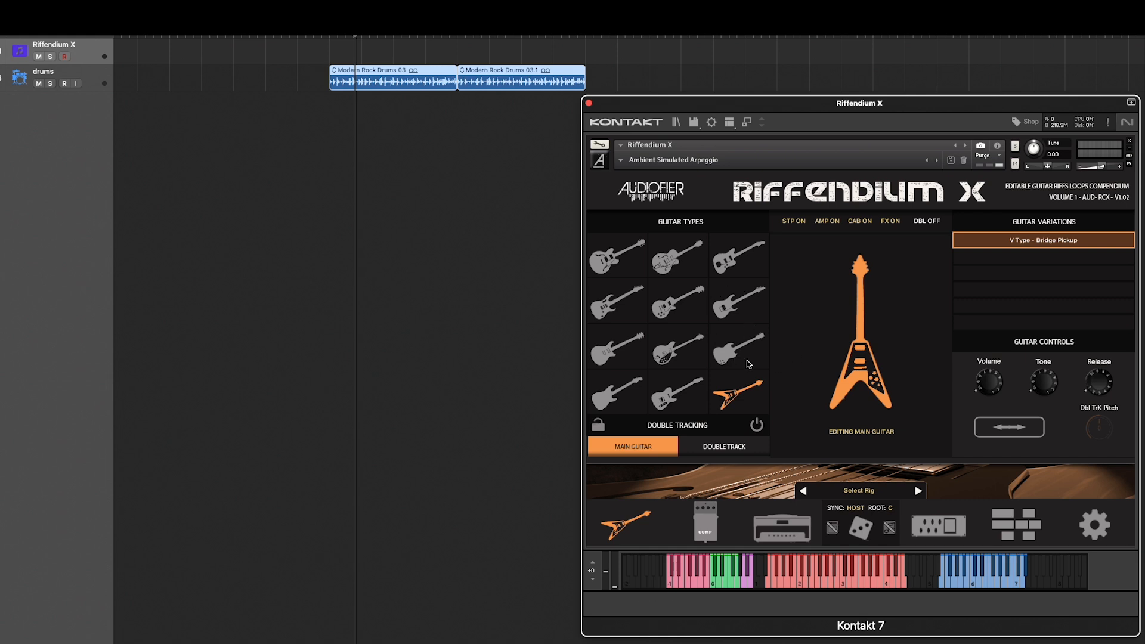
click(619, 395)
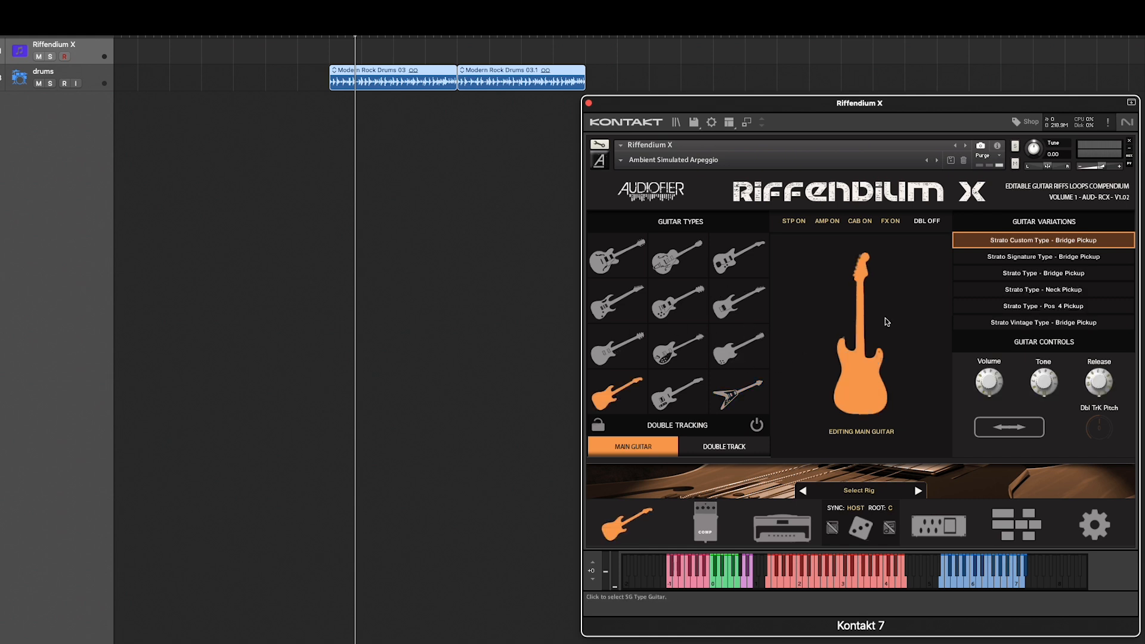
click(781, 531)
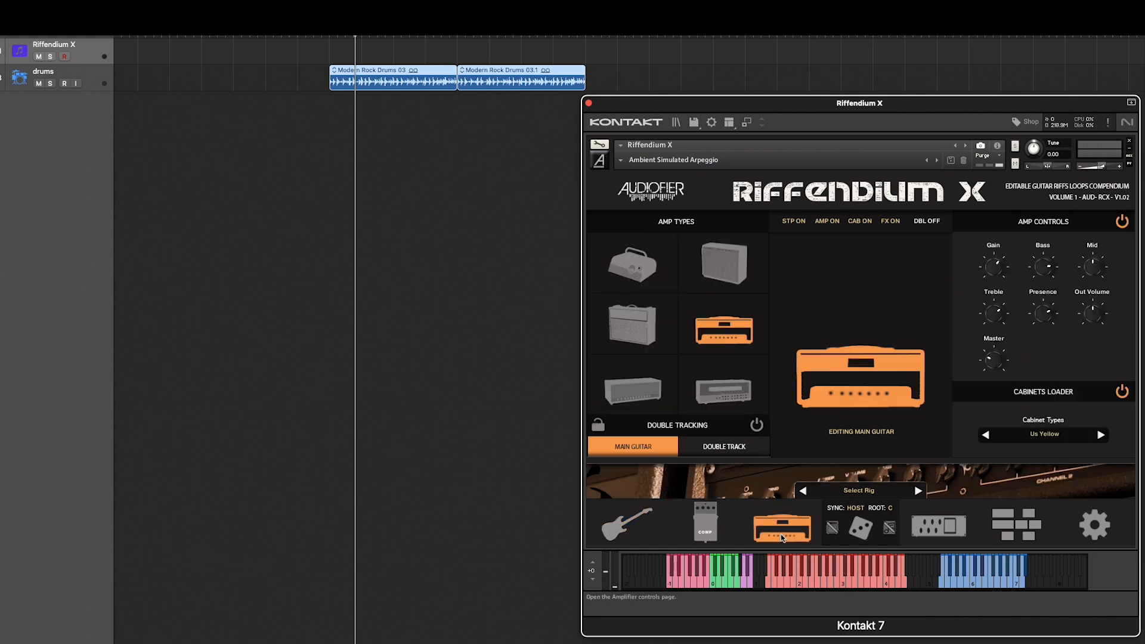
click(649, 322)
drag(995, 270, 984, 282)
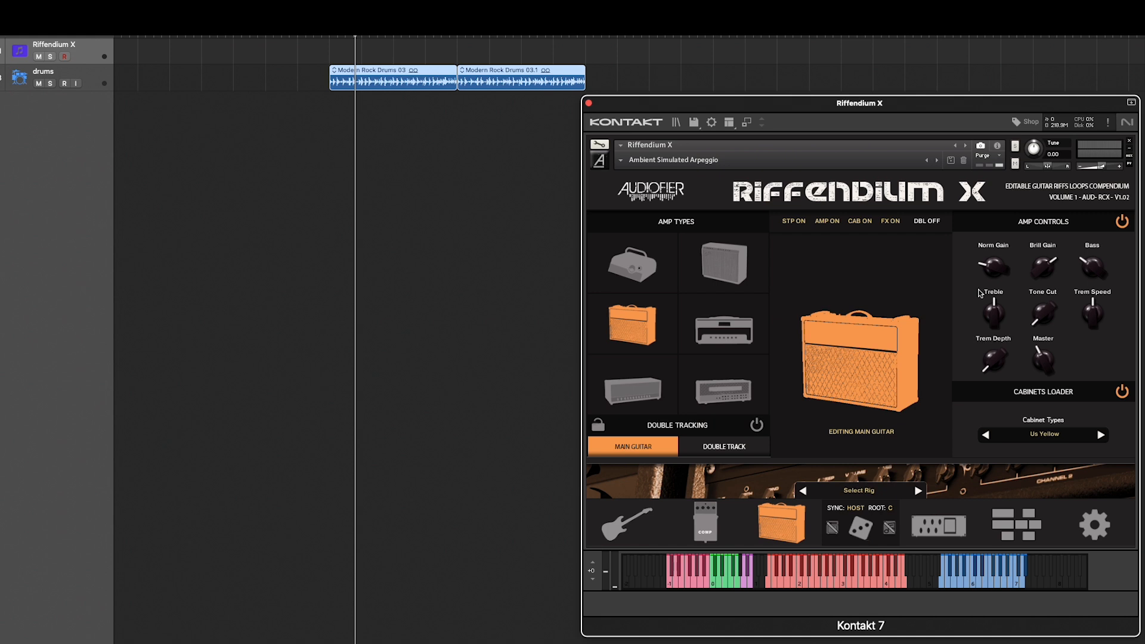
Step: Return to the sequencer and open the Articulations Browser for the lower sequence's first articulation slot
click(1009, 525)
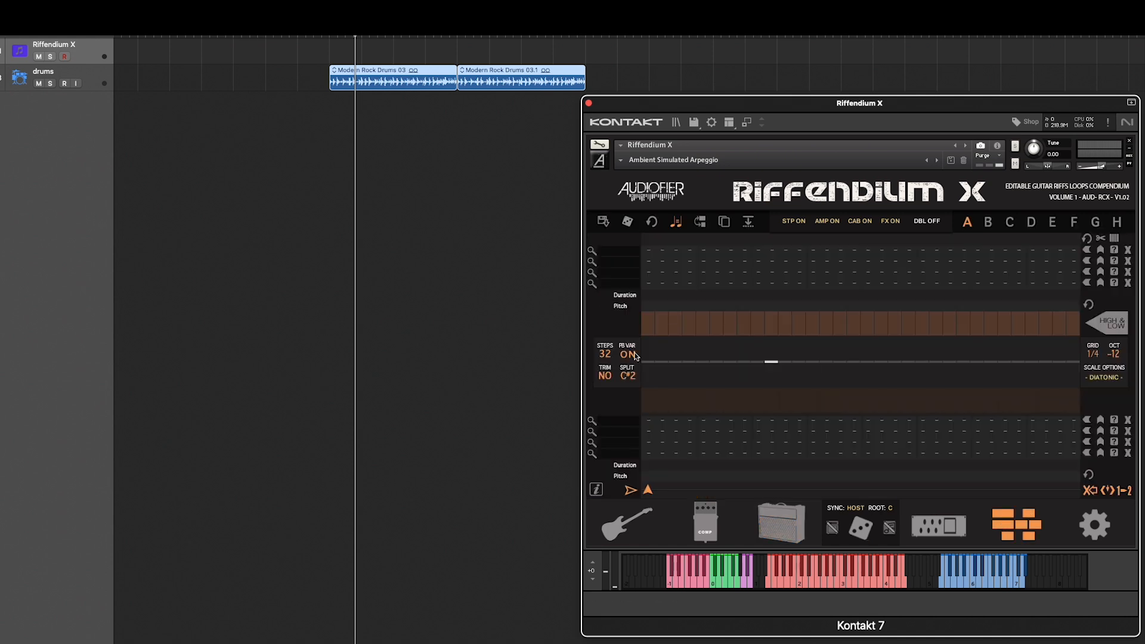
click(592, 420)
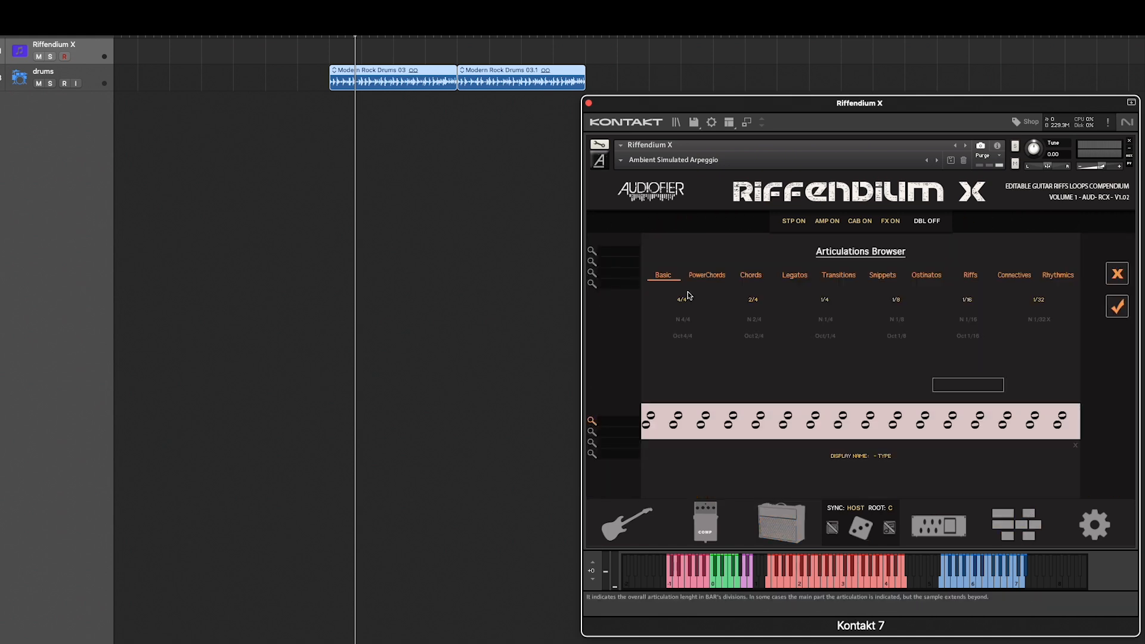
Step: Load the Basic N 4/4 articulation into the first slot of both the low and high sequences and close the browser
click(688, 323)
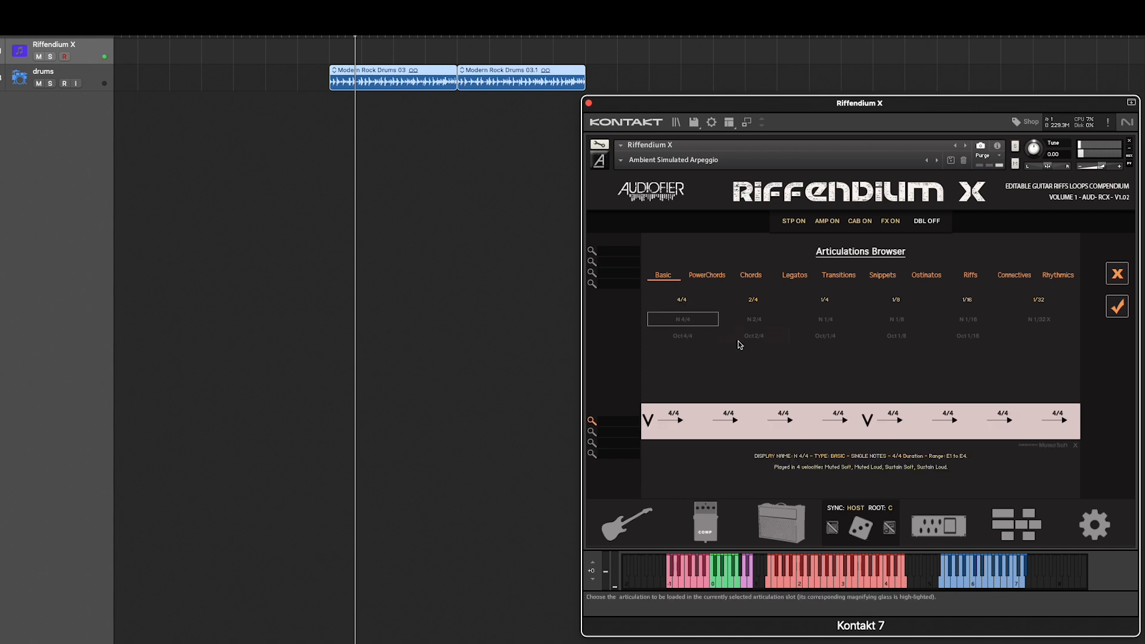
click(1118, 306)
click(592, 253)
click(686, 322)
click(1117, 308)
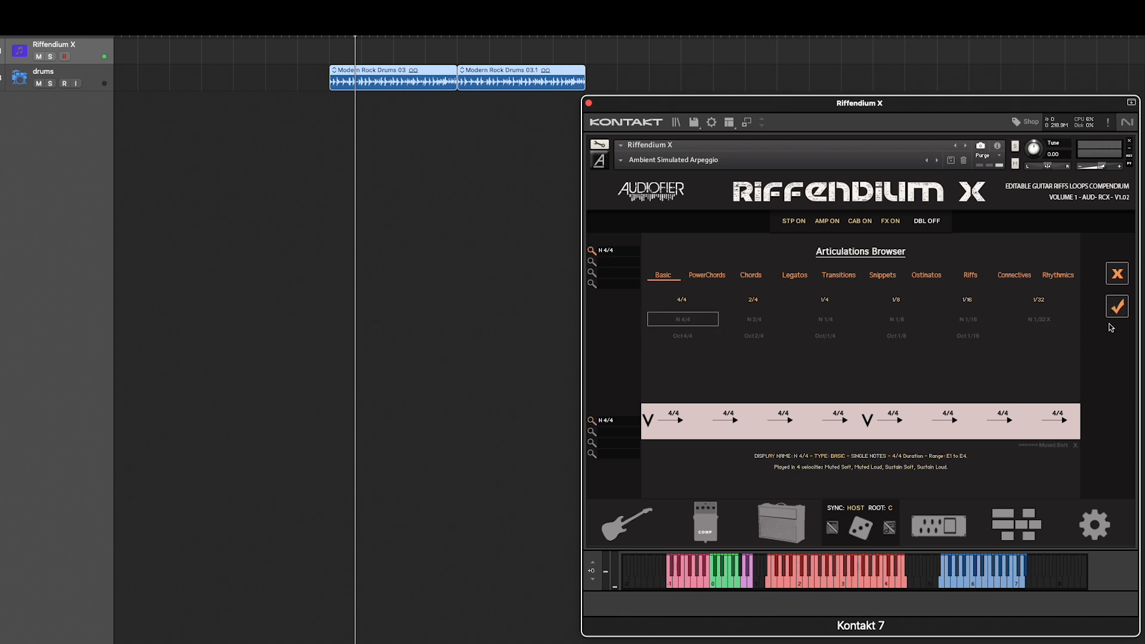
click(1117, 273)
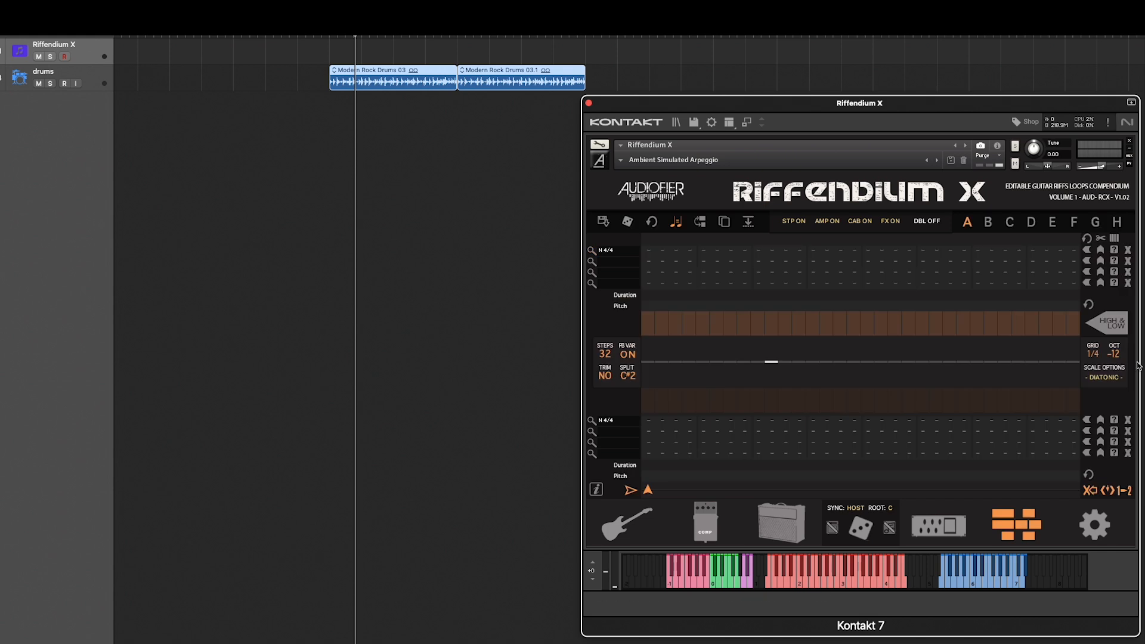
Step: Place N 4/4 notes on steps 1 and 17 in the first row of both the low and high sequences
click(648, 420)
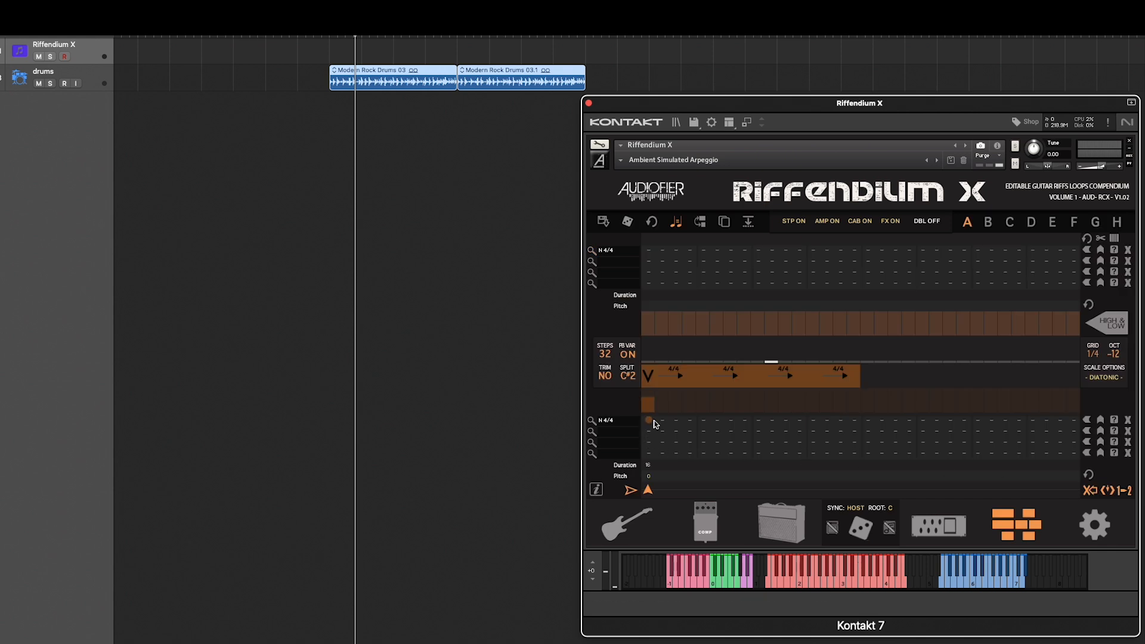
click(866, 420)
click(648, 251)
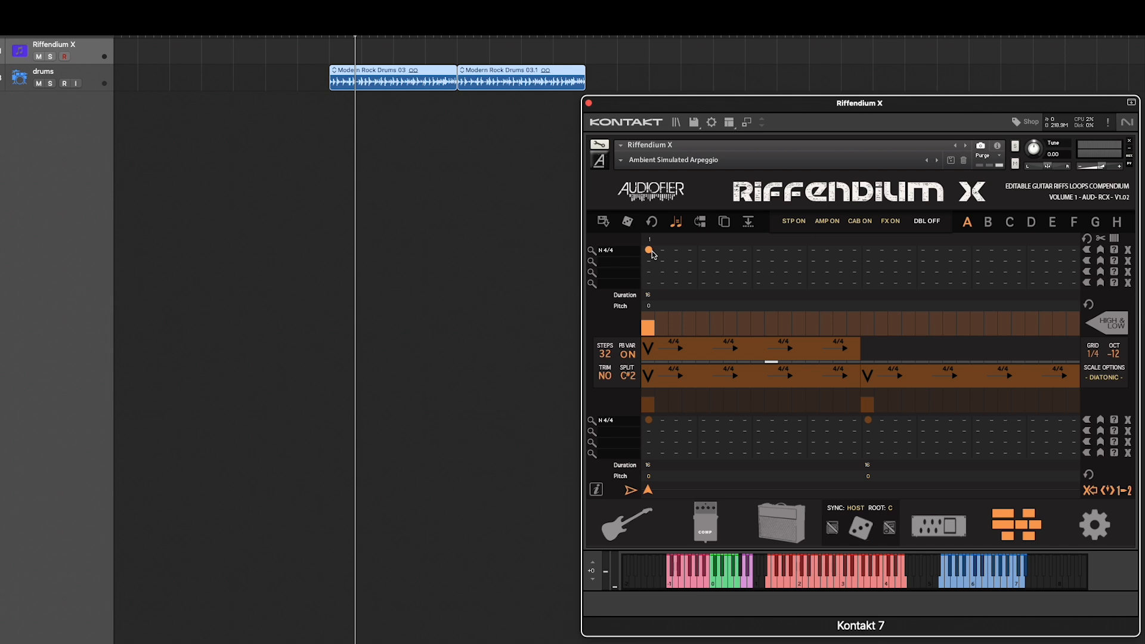
click(868, 251)
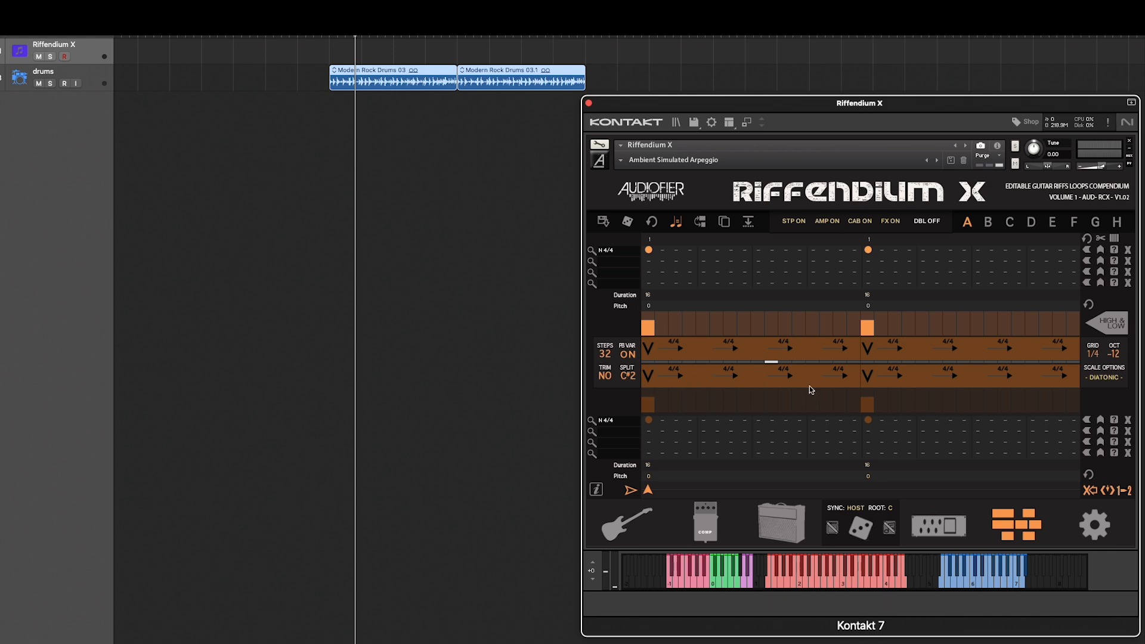
Step: Switch the keyboard to sequence triggering and adjust the low sequence's note velocities within the Sustain Loud range using the velocity guide
click(677, 222)
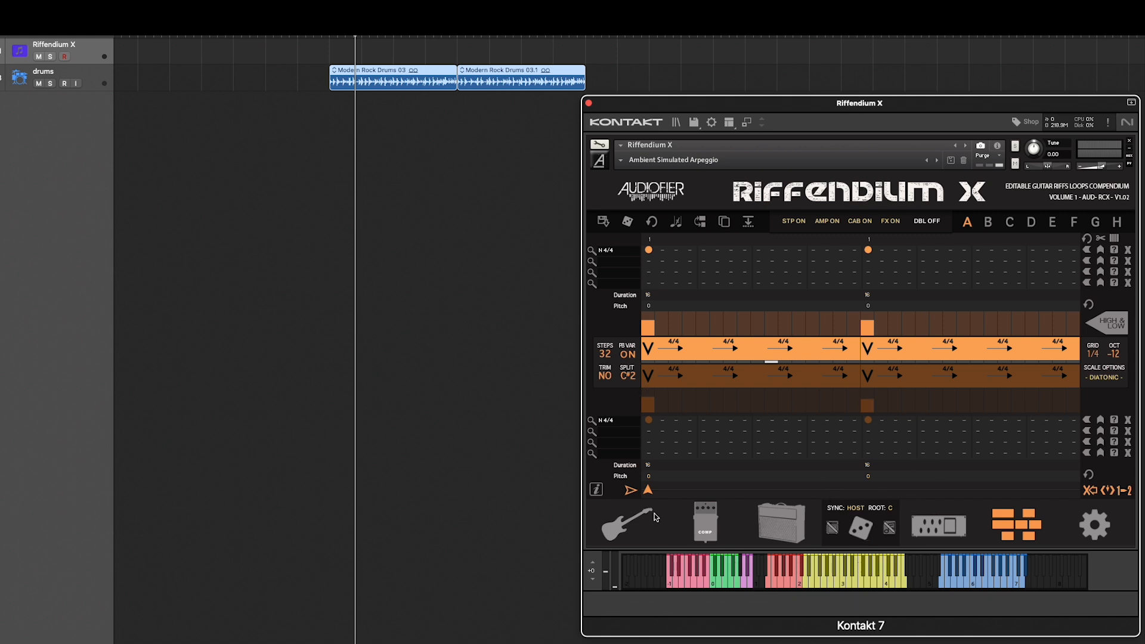
click(597, 491)
click(869, 407)
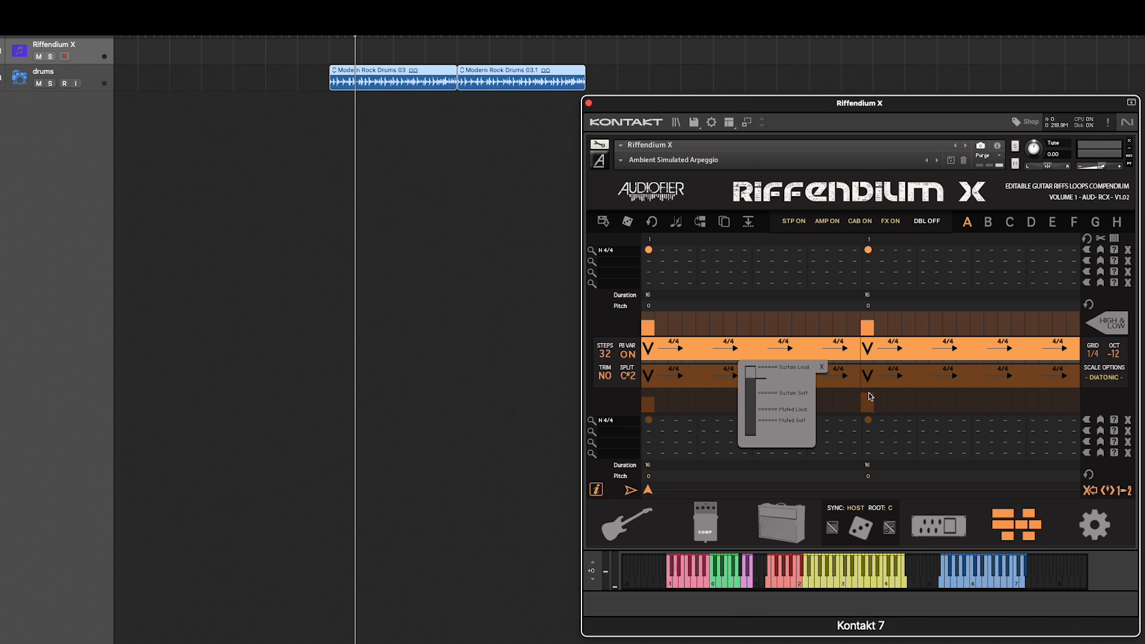
click(653, 404)
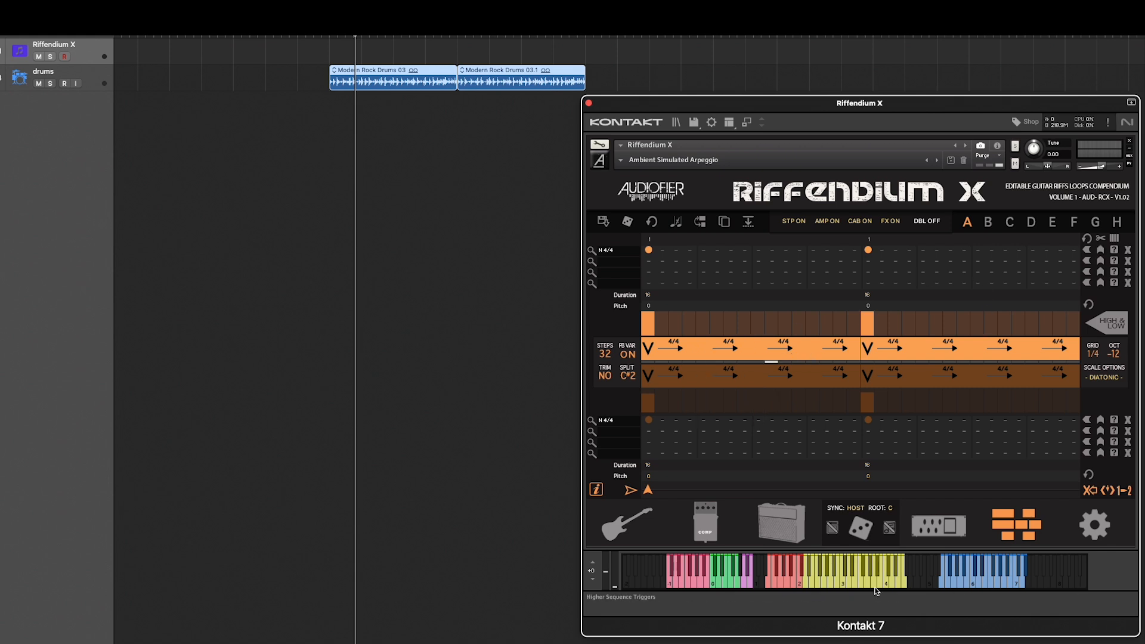
Step: Raise the main guitar amp's Norm Gain and Brill Gain, and set the post cab stomp's Wet to 13.5
click(622, 533)
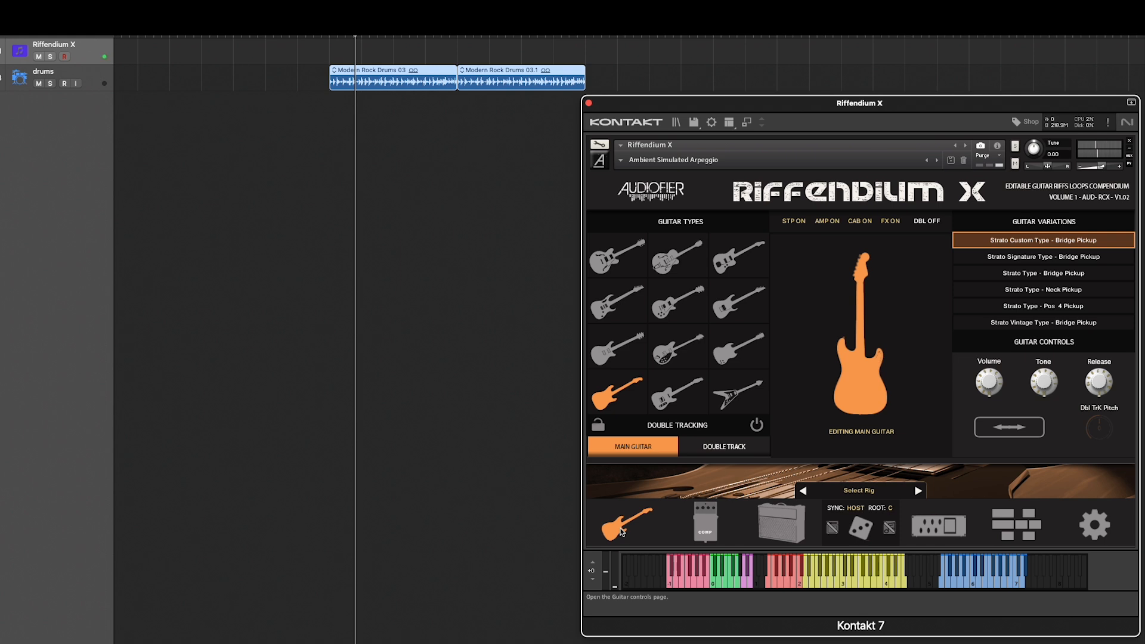
click(775, 529)
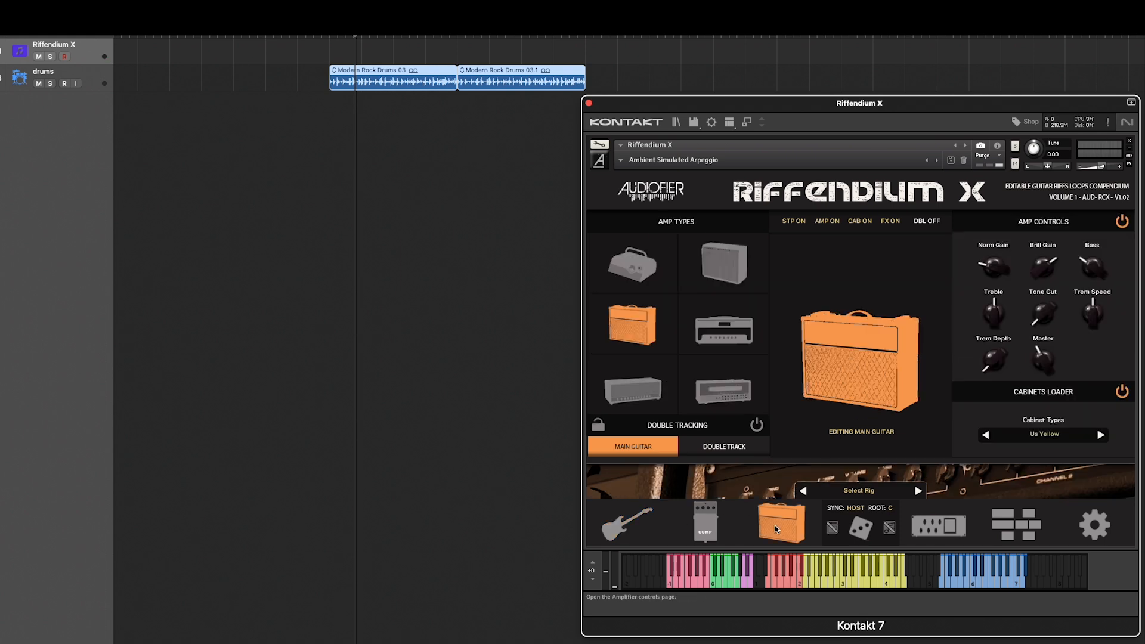
drag(993, 281, 1043, 261)
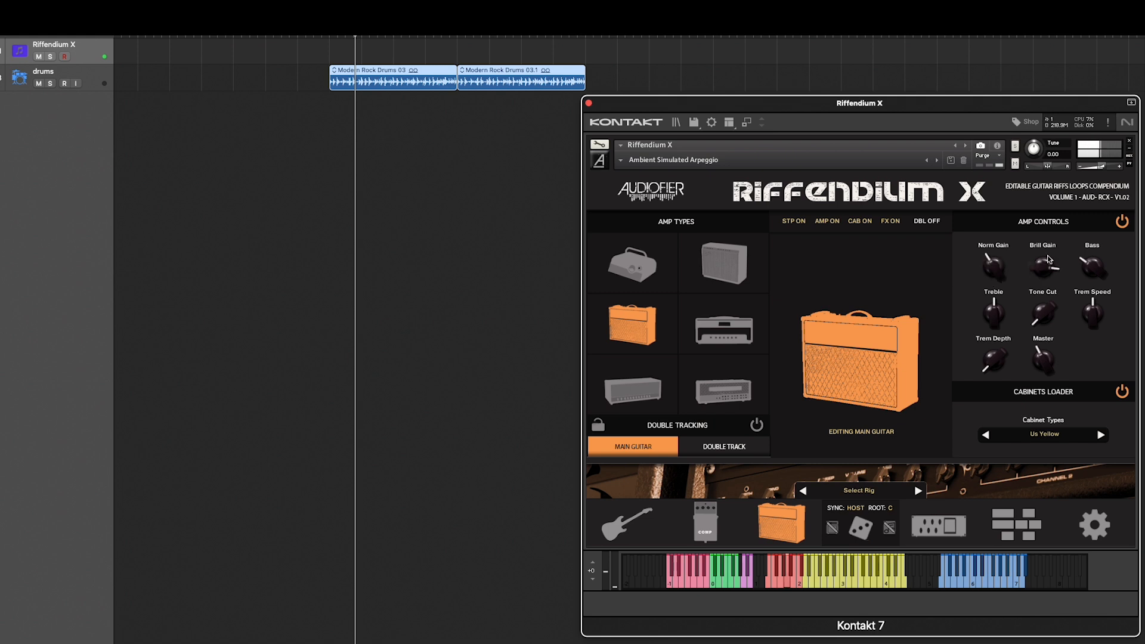
click(706, 522)
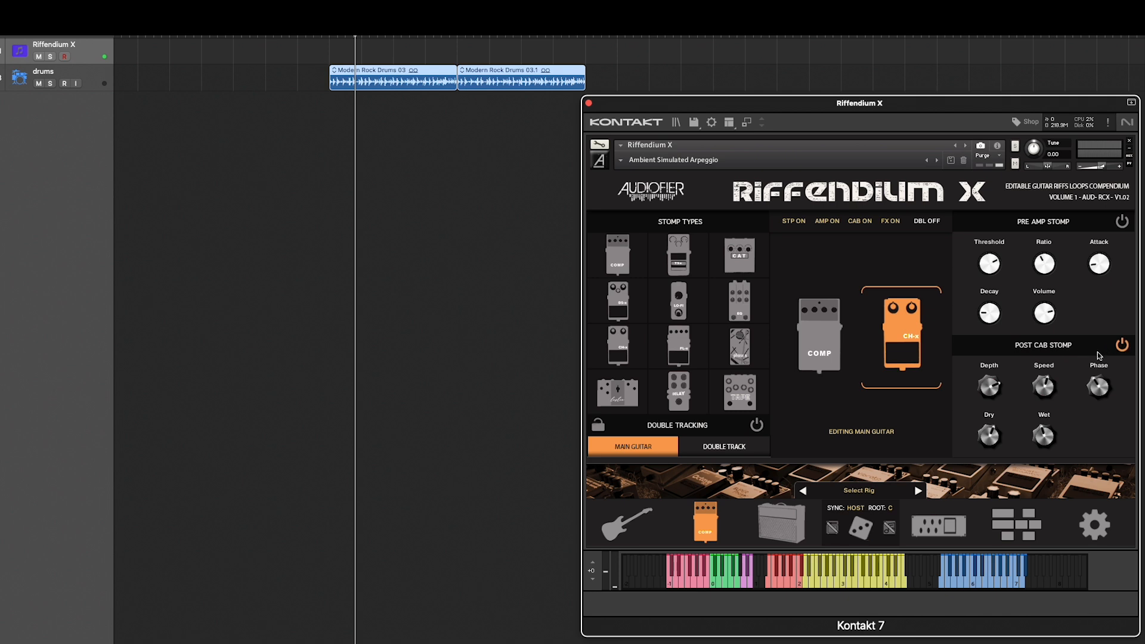
drag(1055, 425, 1056, 431)
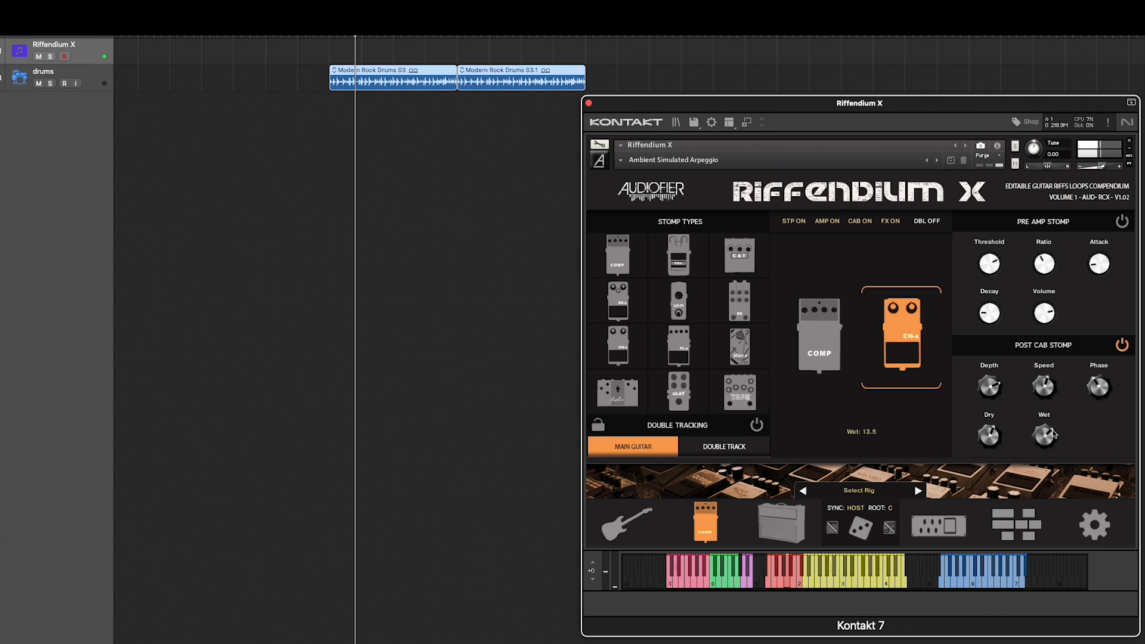
Step: Set the master convolver to Rvb Cloud Reverb 1 and raise the master delay's Wet amount
click(941, 528)
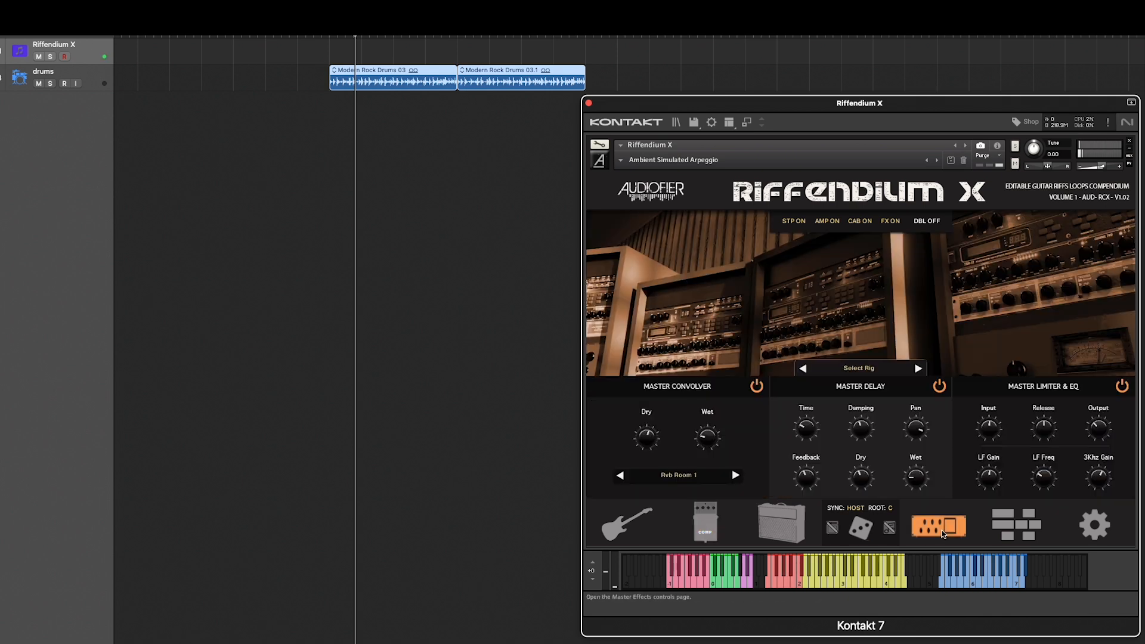
click(686, 476)
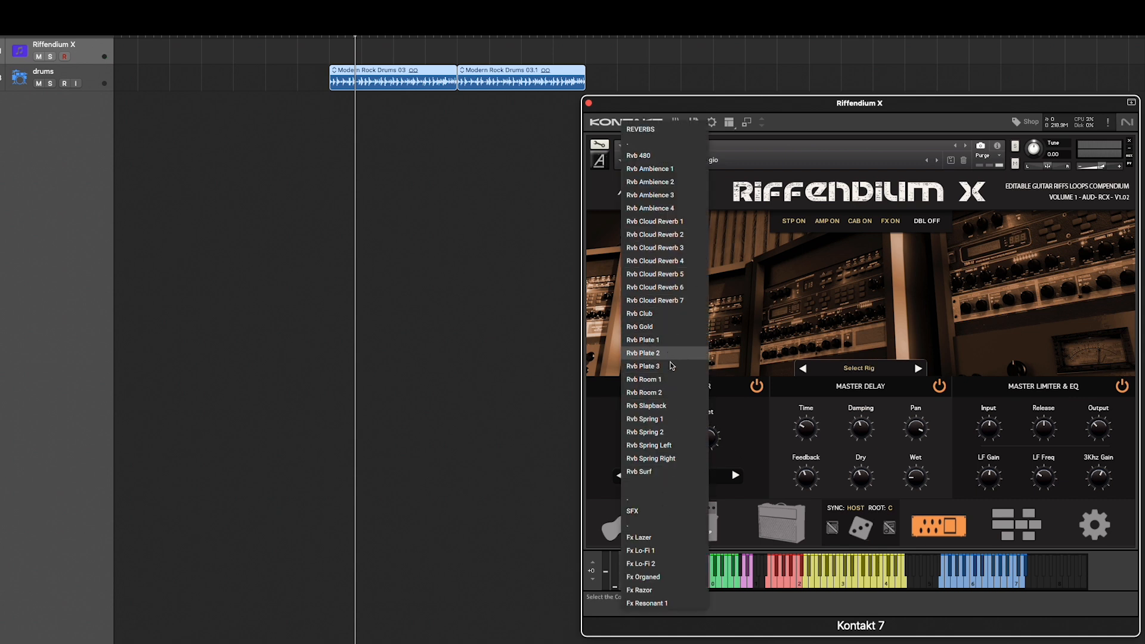
click(680, 221)
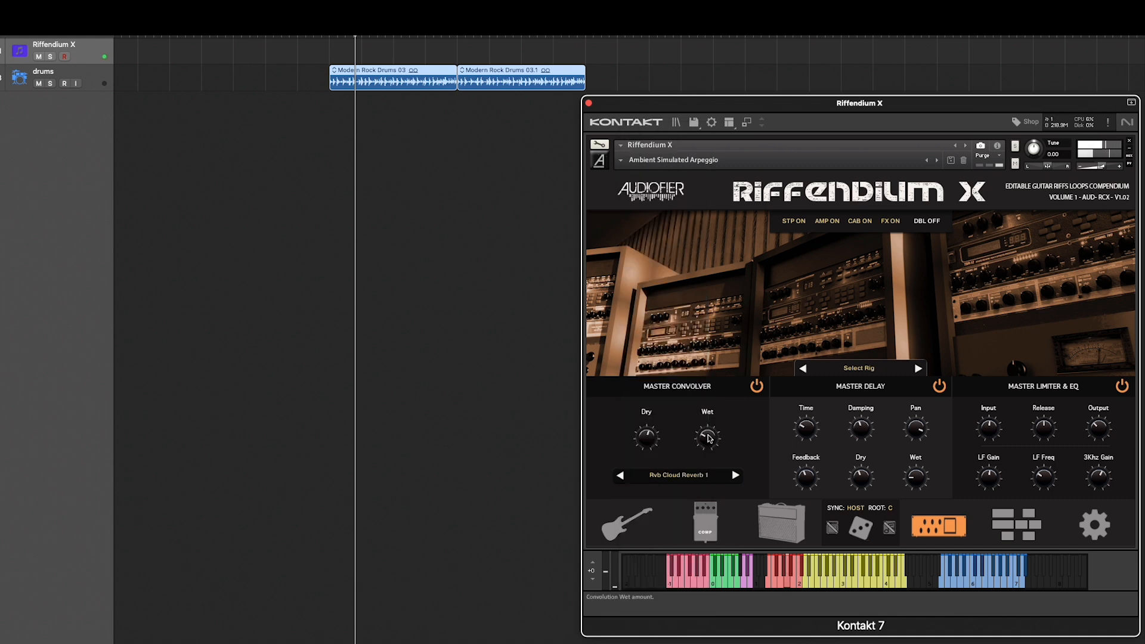
drag(917, 478, 922, 466)
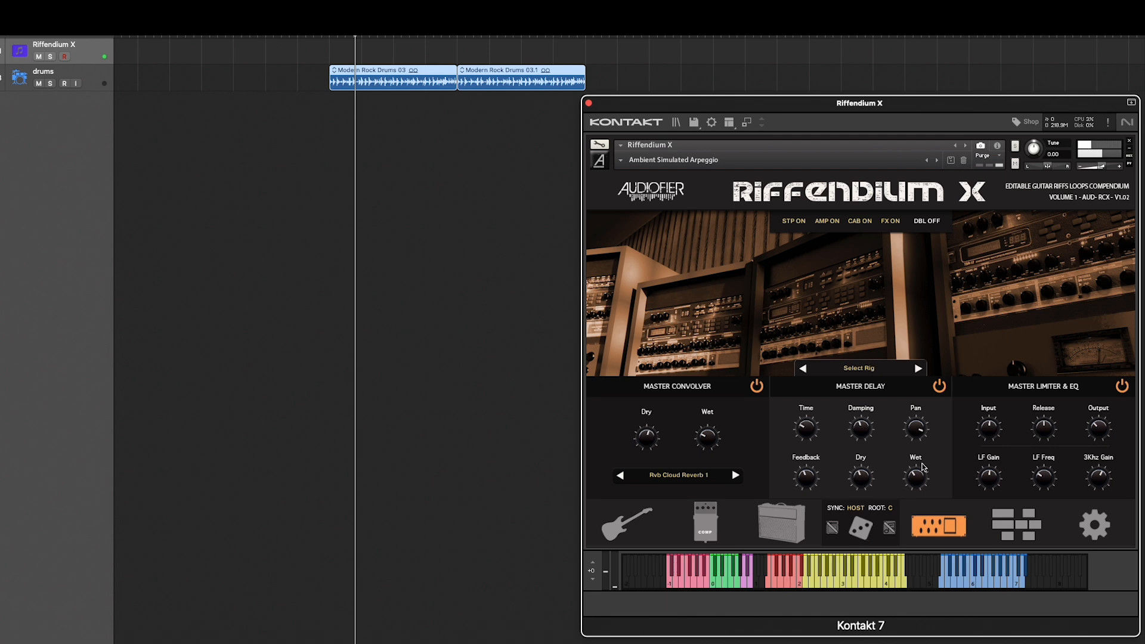
Step: Set the sequencer's octave option to = and lower both low sequence note velocities toward Muted Loud
click(1016, 525)
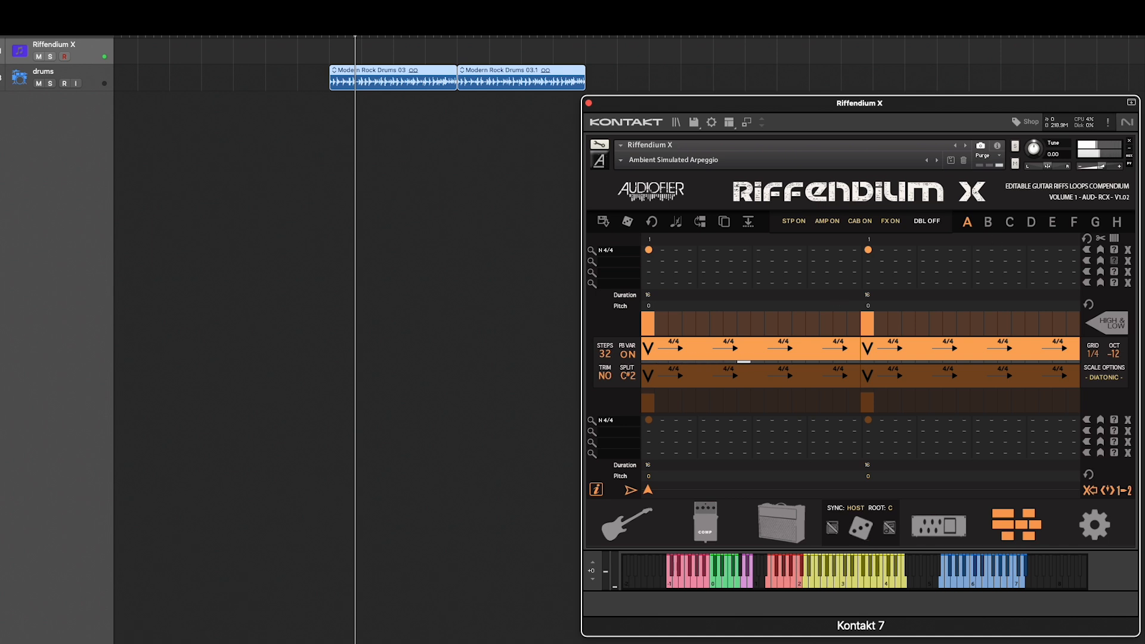
drag(1118, 354, 1128, 340)
click(869, 401)
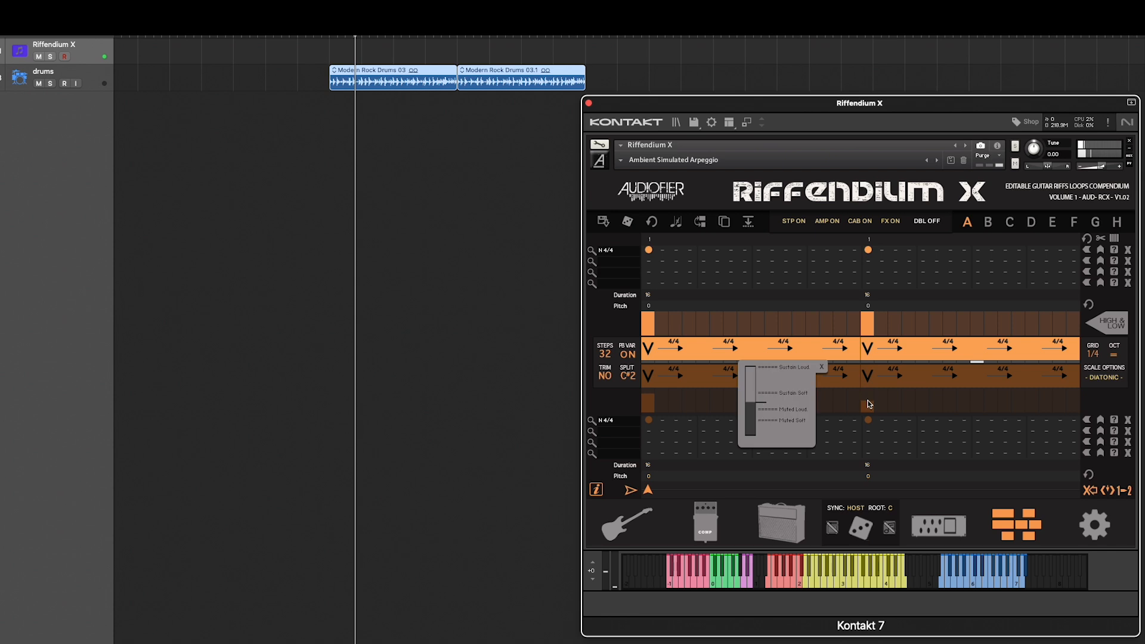
drag(650, 399, 650, 401)
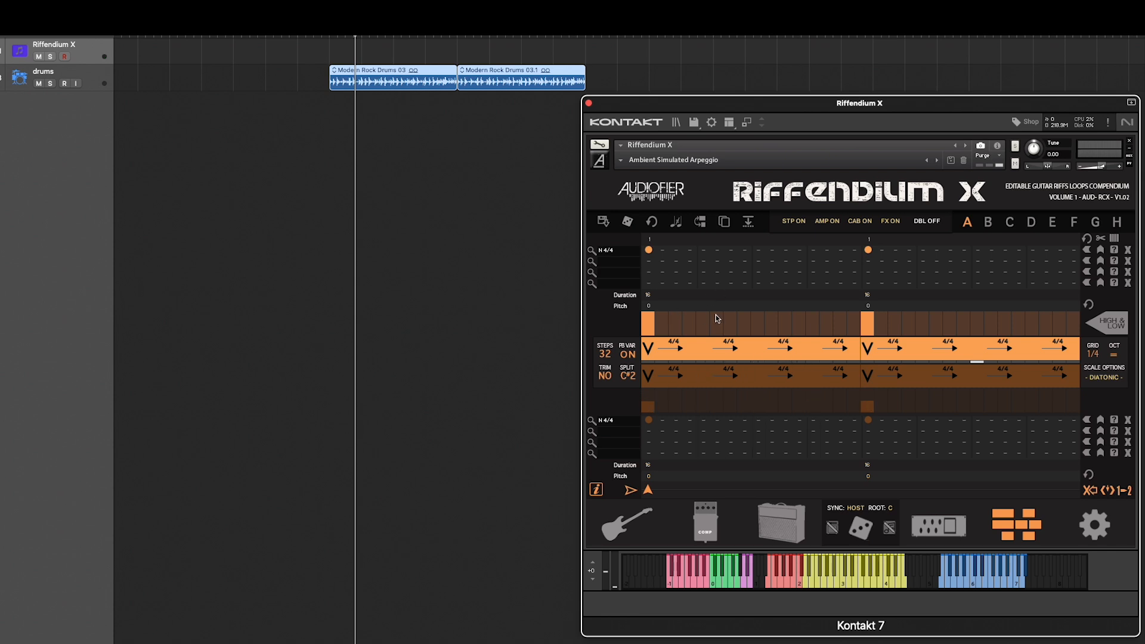
Step: Load the Basic N 2/4 articulation into the high sequence's first slot and return to the sequencer
click(592, 250)
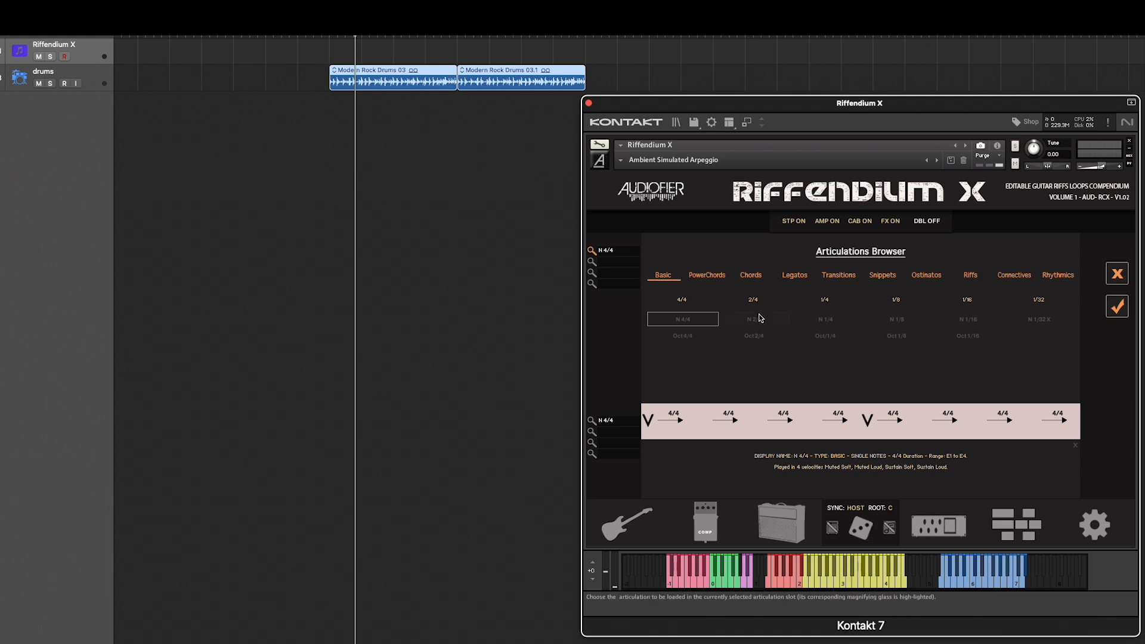
click(754, 319)
click(1119, 306)
click(1118, 278)
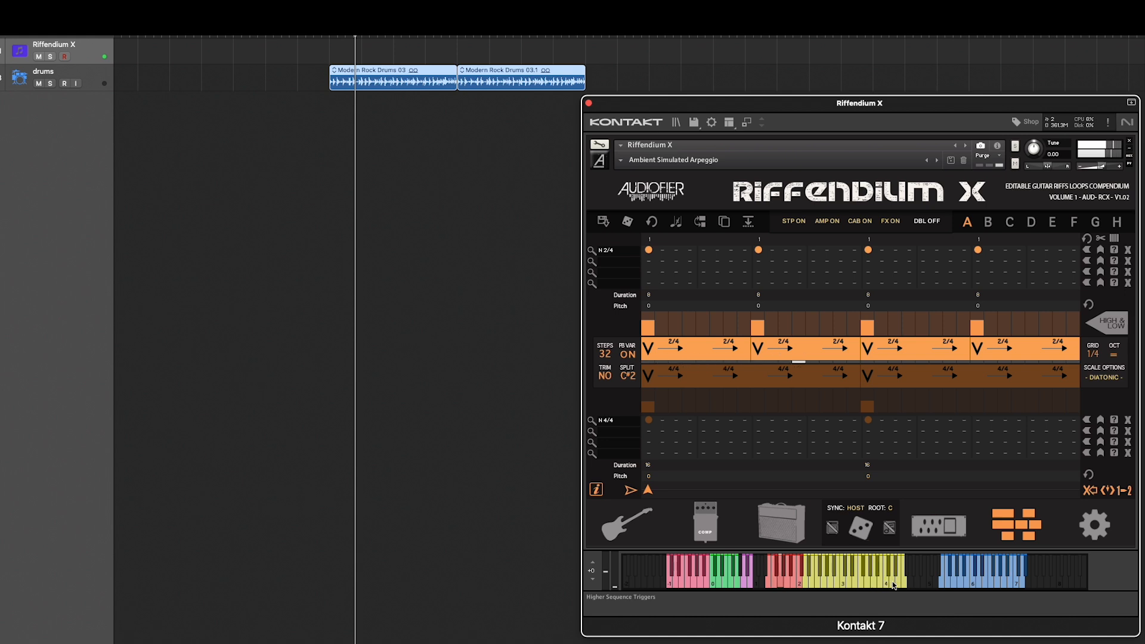
Step: Lower the velocities of the four N 2/4 notes in the high sequence evenly and raise the last note's slightly
click(980, 325)
drag(981, 326, 981, 328)
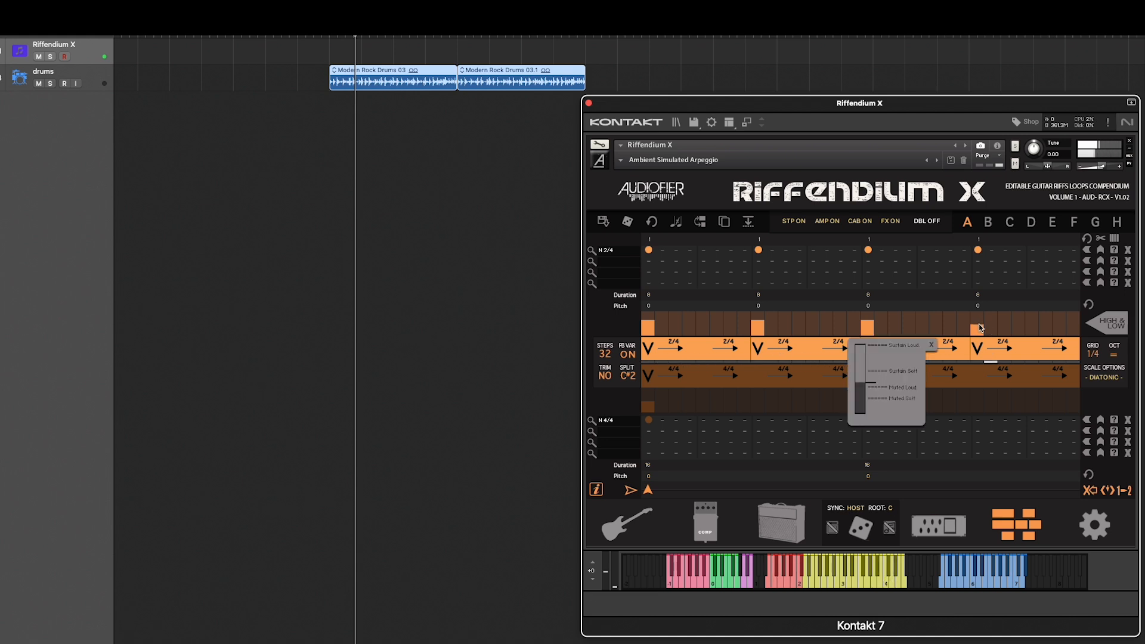
drag(870, 326, 869, 329)
drag(653, 331, 654, 335)
click(1101, 251)
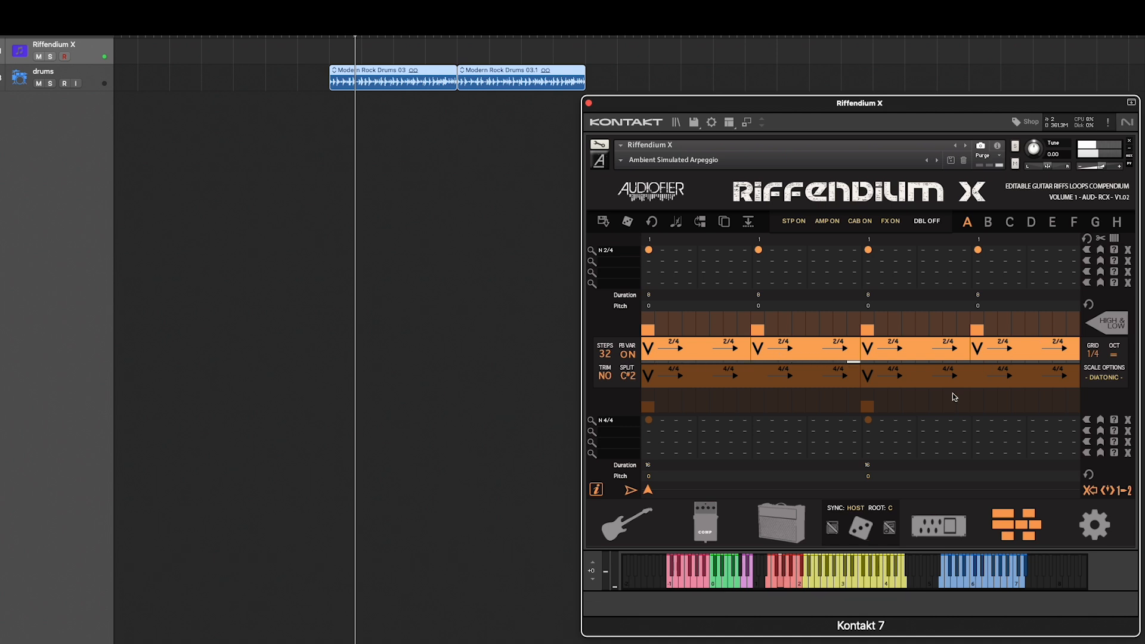
click(979, 327)
drag(977, 323, 978, 322)
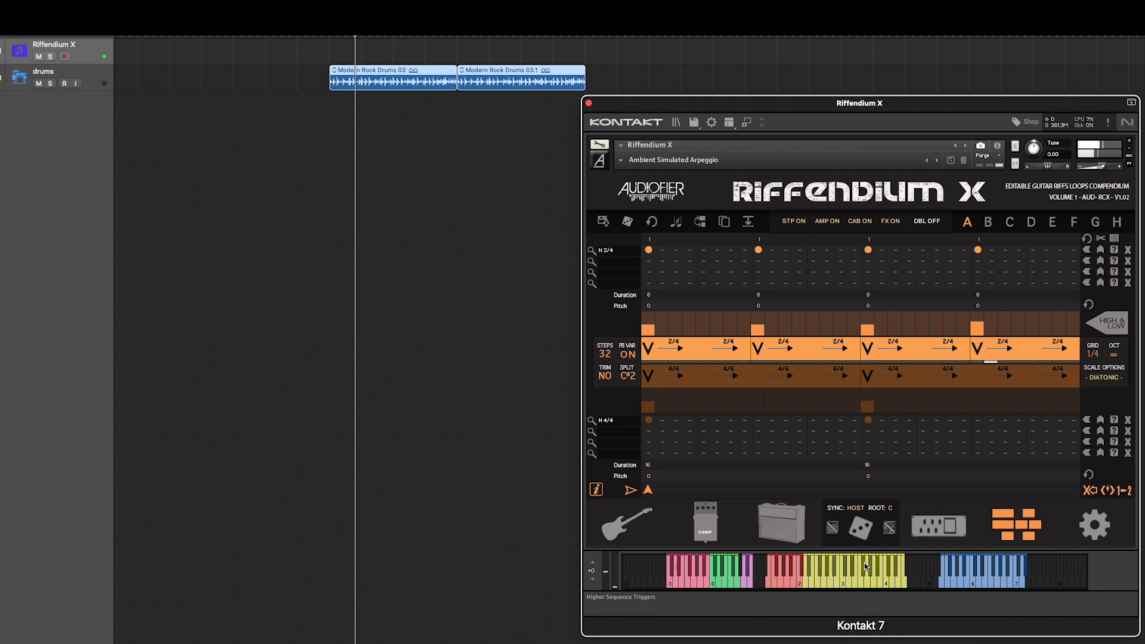
Step: Load the Basic N 1/4 articulation into the high sequence's first slot and fill the whole row with it
click(591, 253)
click(837, 320)
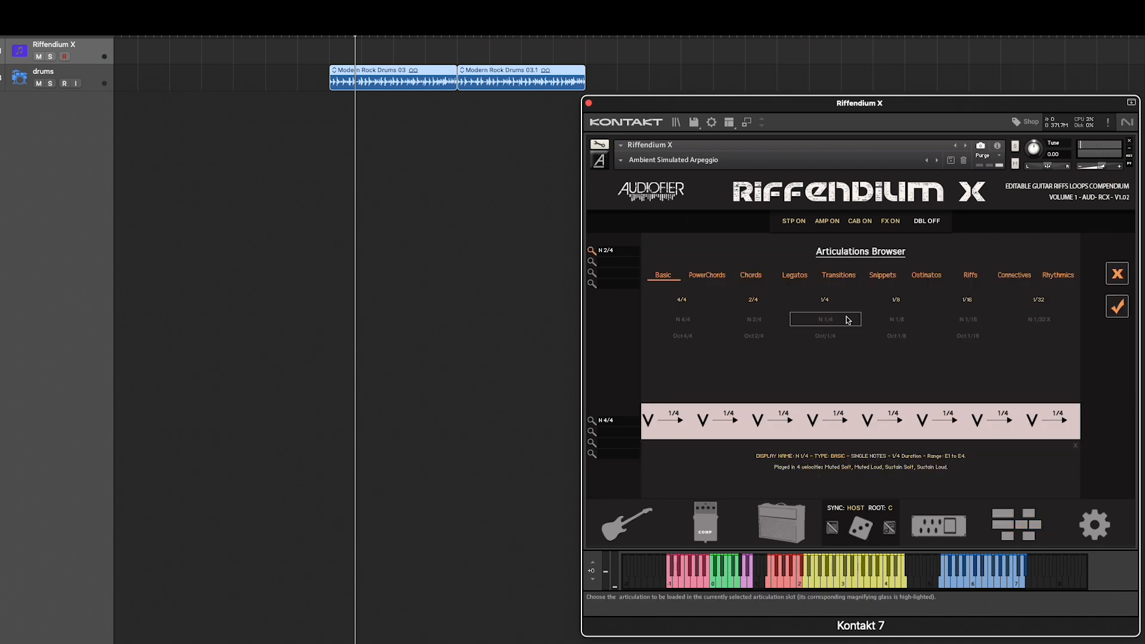
click(1118, 307)
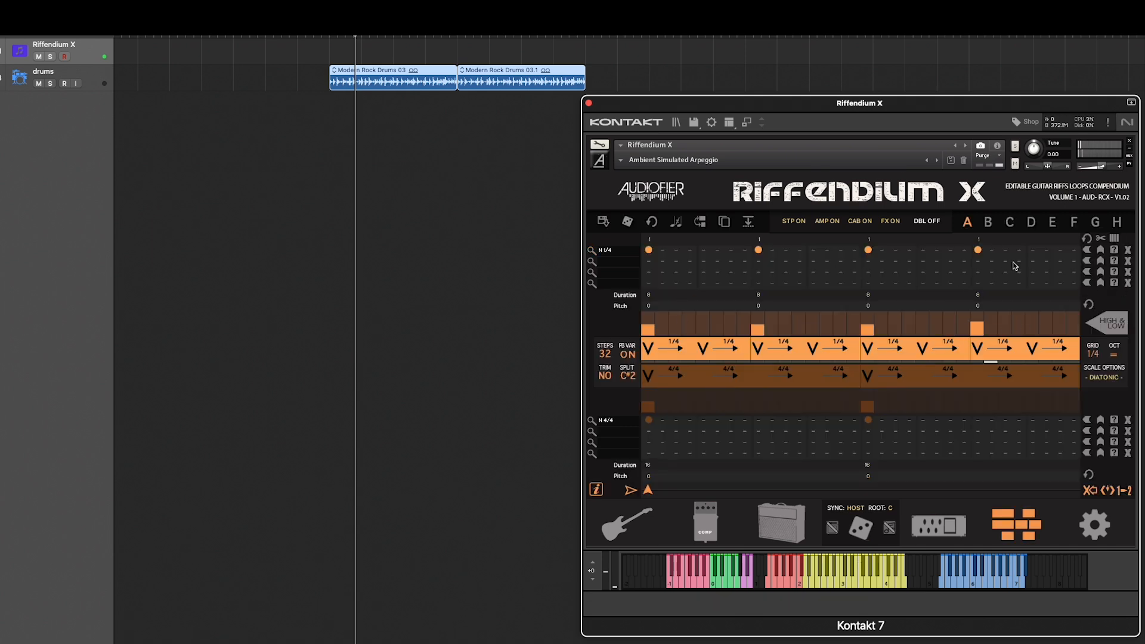
click(1089, 250)
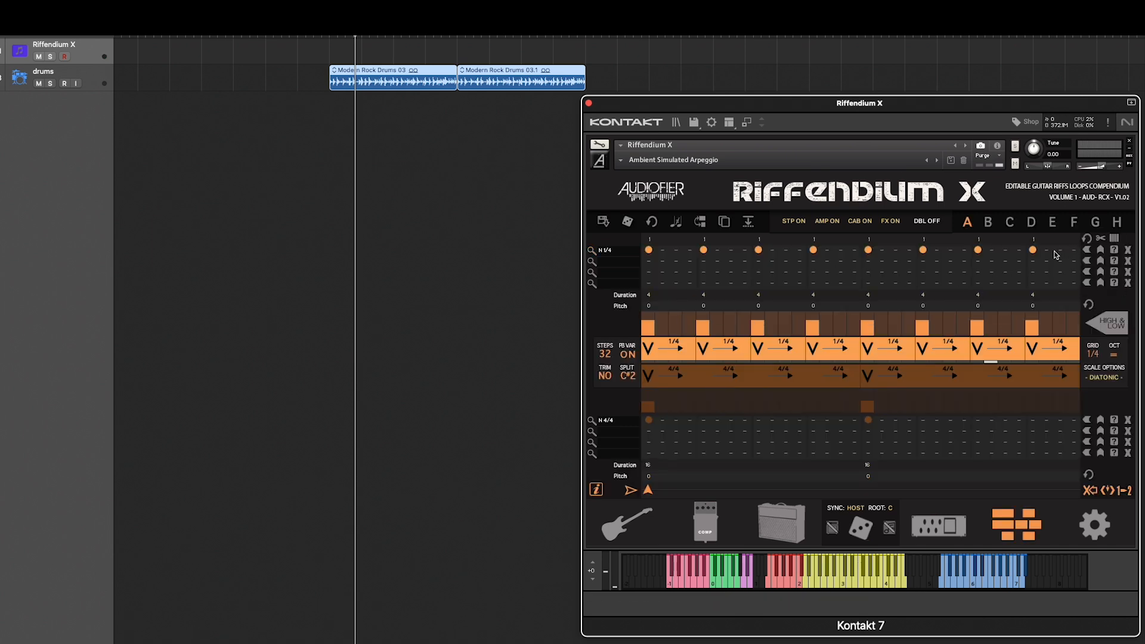
Step: Adjust the first N 1/4 note's velocity, match the rest of the row to it, and audition the high sequence
click(653, 323)
click(1098, 253)
click(867, 586)
Step: Load the OST Doer 1/16 ostinato into the high sequence's first slot and fill the whole row with it
click(592, 253)
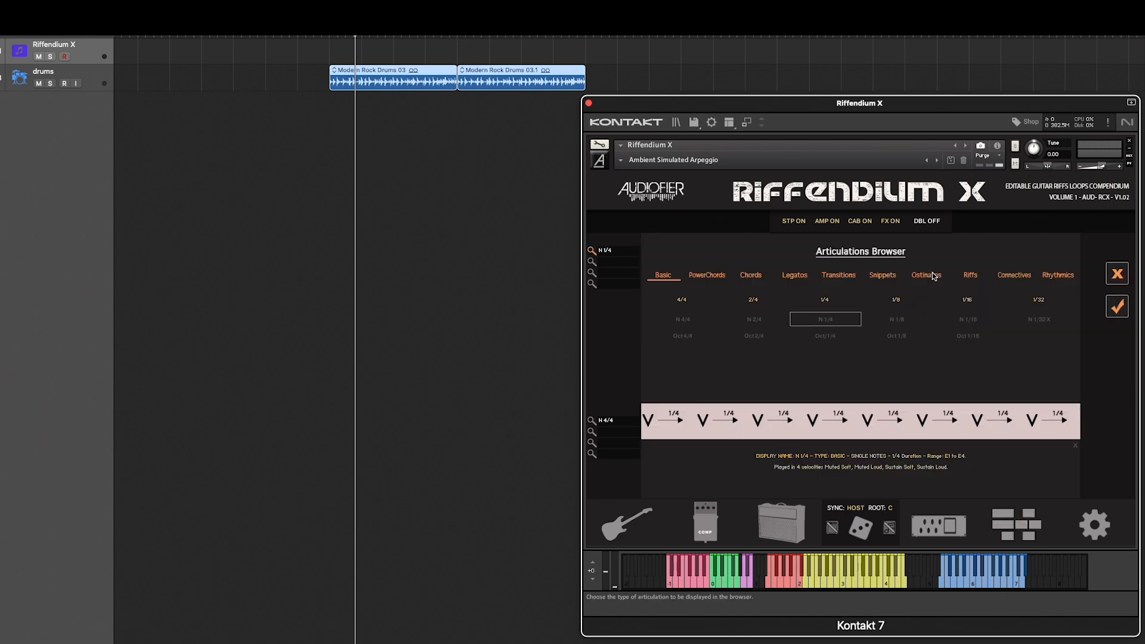
click(826, 320)
click(1117, 307)
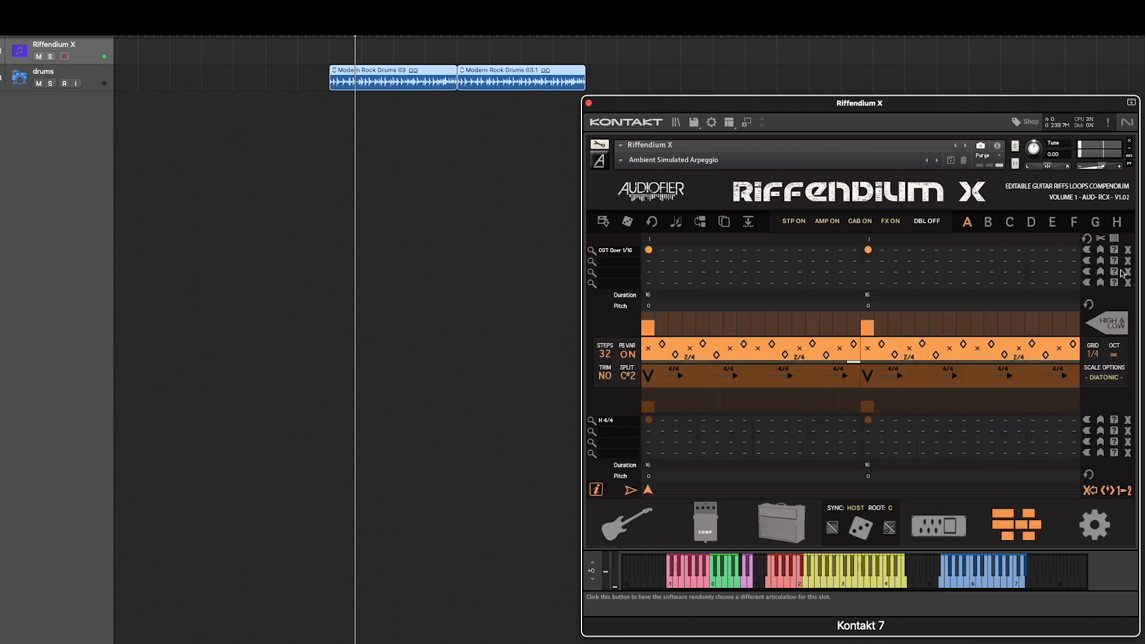
click(1088, 250)
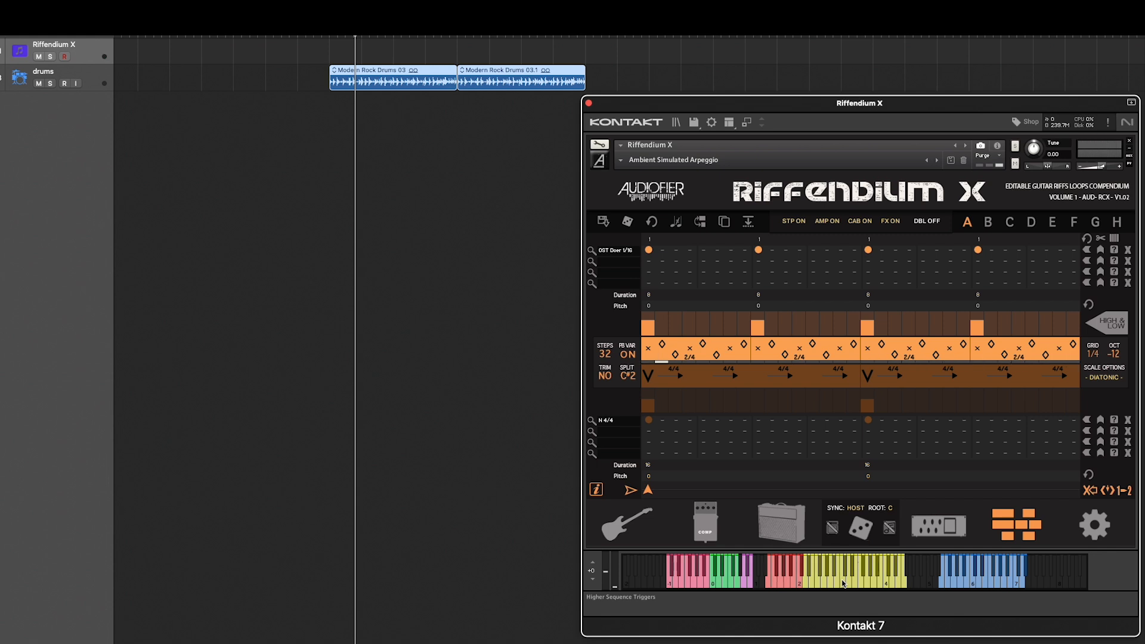
Step: Replace the ostinato in the high sequence's first slot with the Basic N 4/4 articulation and close the browser
click(591, 251)
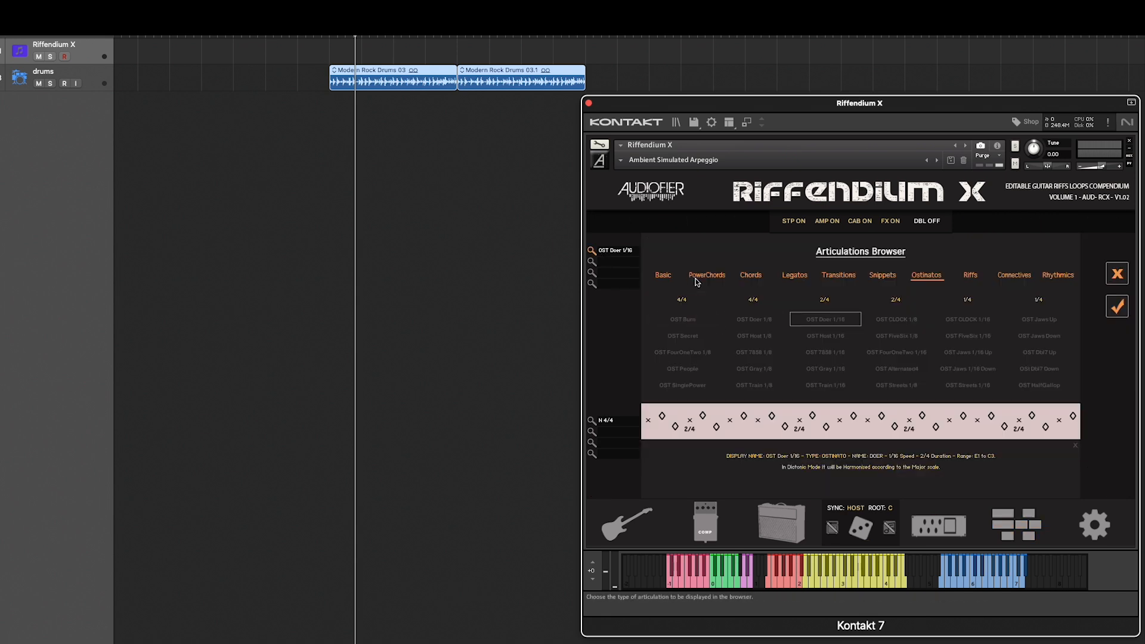
click(664, 275)
click(692, 322)
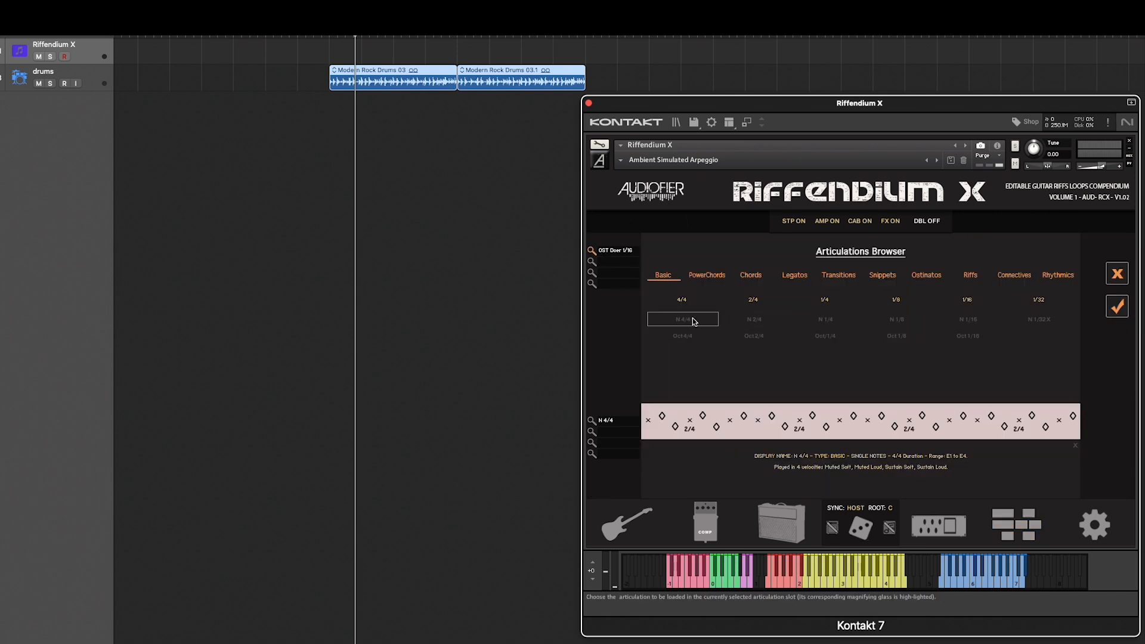
click(1118, 274)
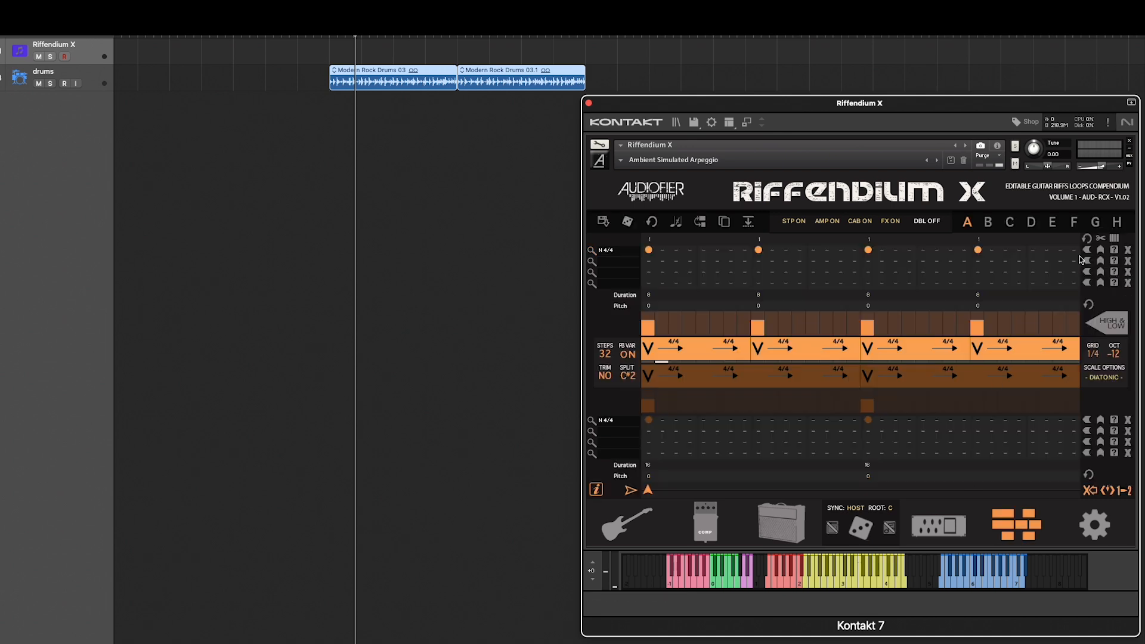
Step: Refill the high sequence with 16-step N 4/4 notes in note mode, set their pitch to 3 and the octave to +12
click(1087, 239)
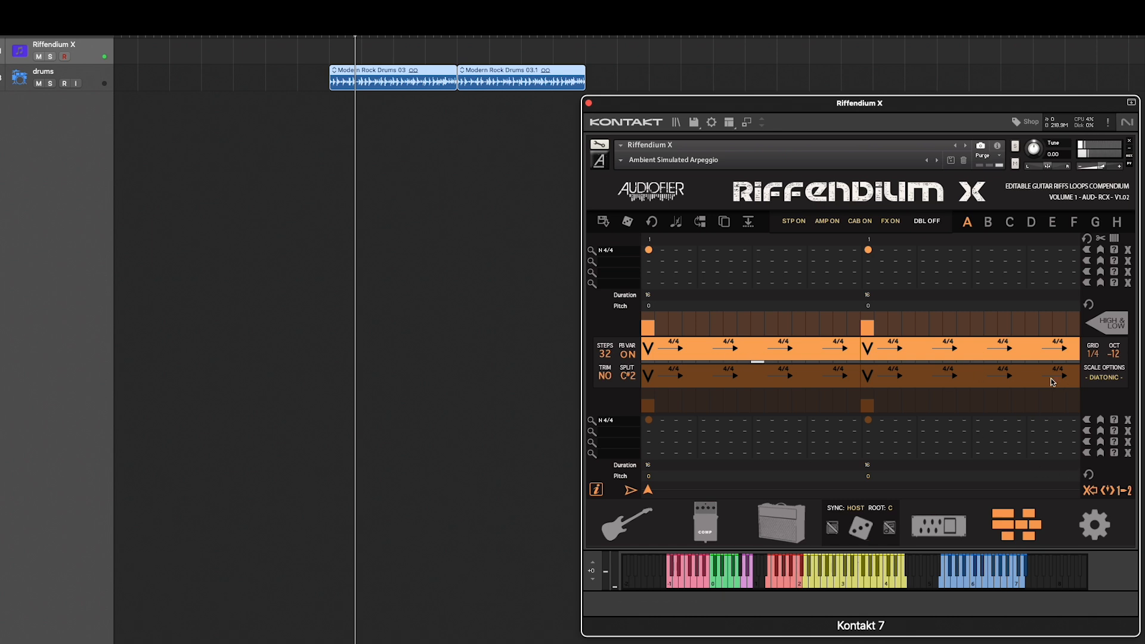
click(678, 223)
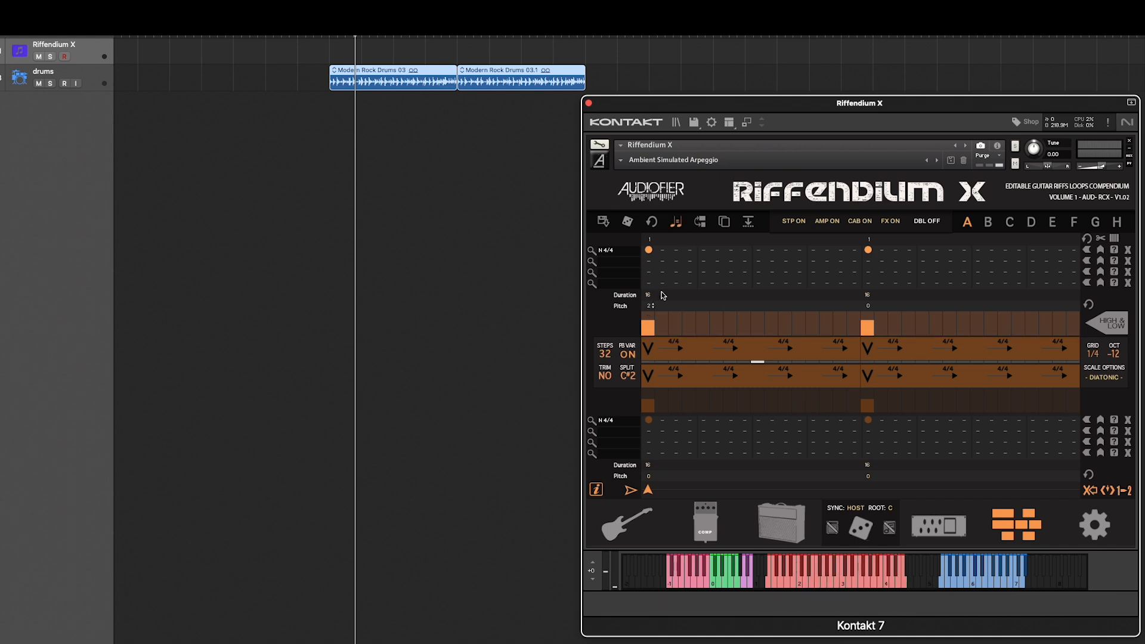
drag(874, 315, 882, 296)
drag(1118, 357, 1136, 321)
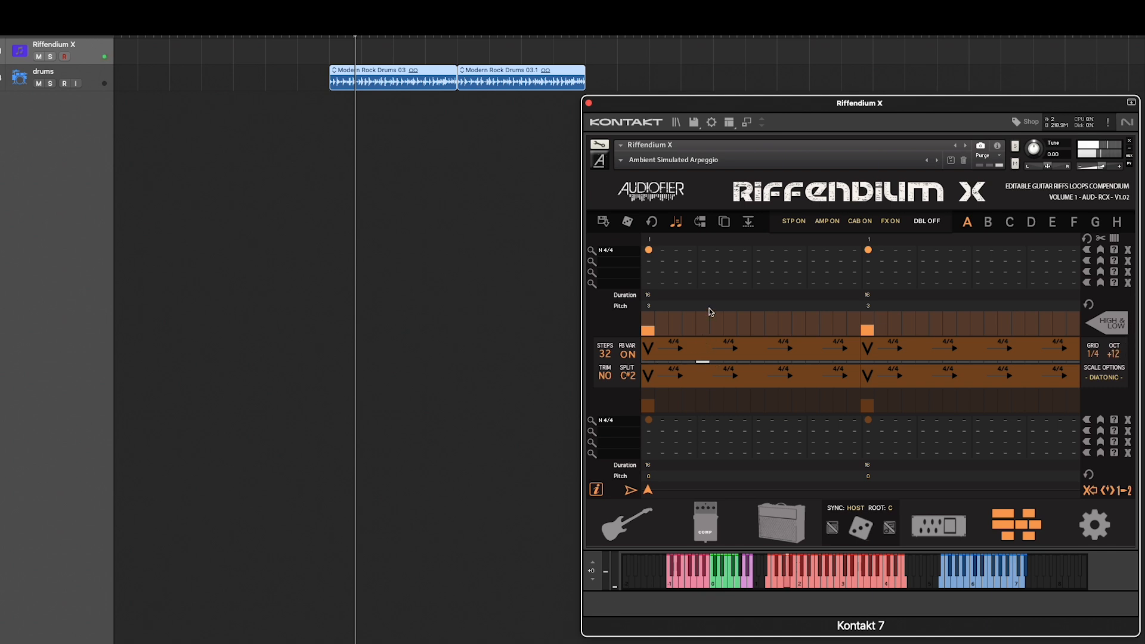
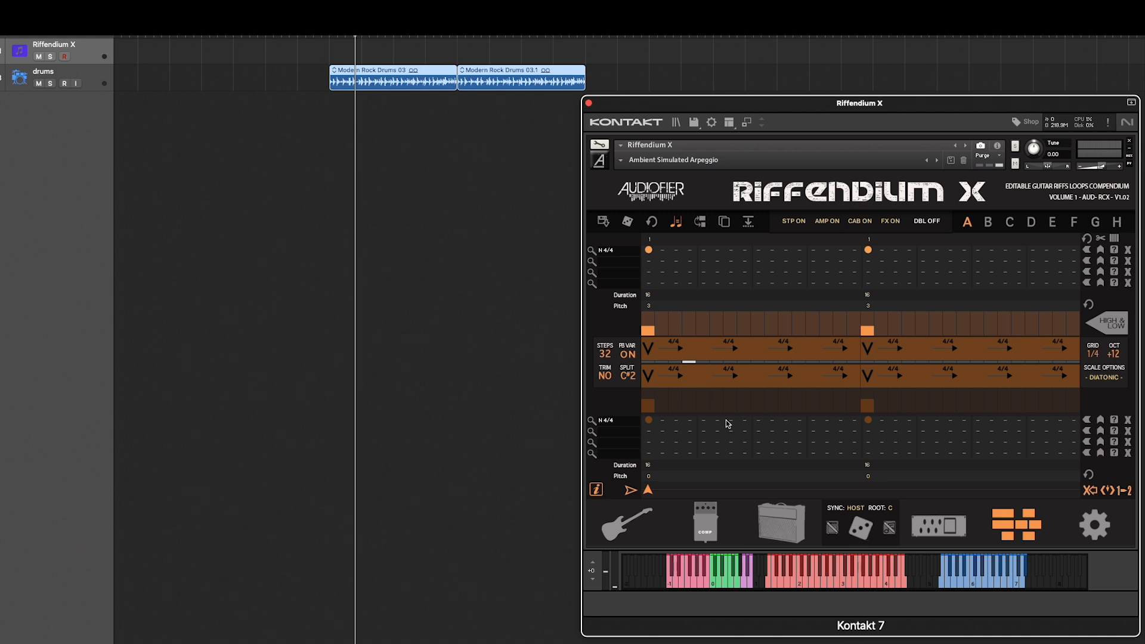
Step: Reset the high and low sequences together with their articulation slots
click(655, 224)
click(862, 369)
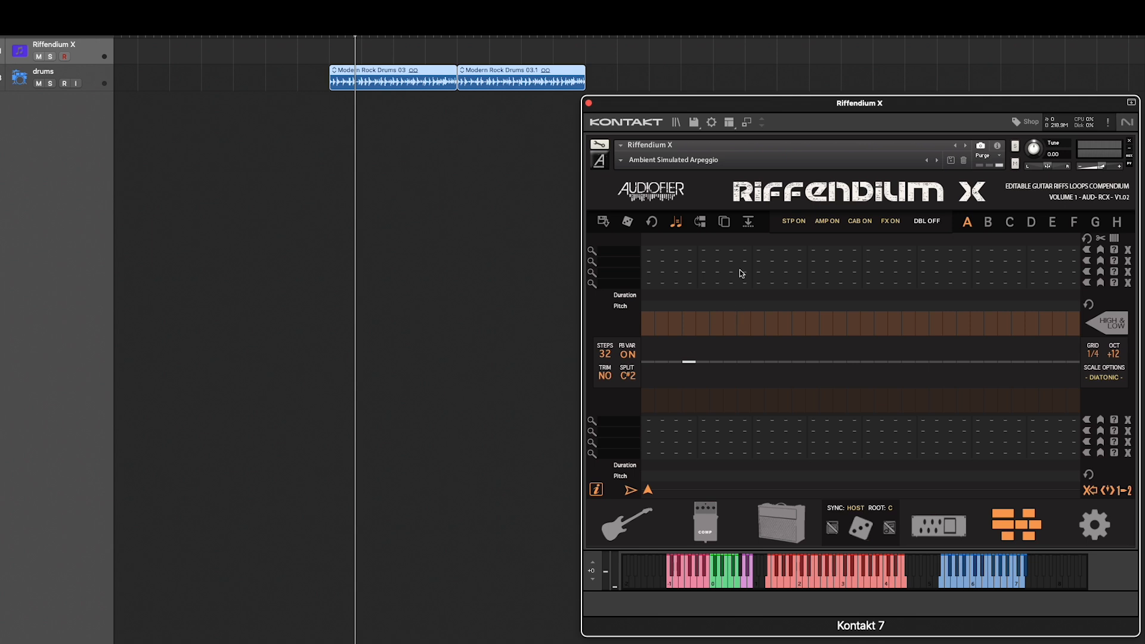
Step: Audition RIFF Allmodes and RIFF RockHard, and load RIFF Winglet into the high sequence's first slot
click(755, 322)
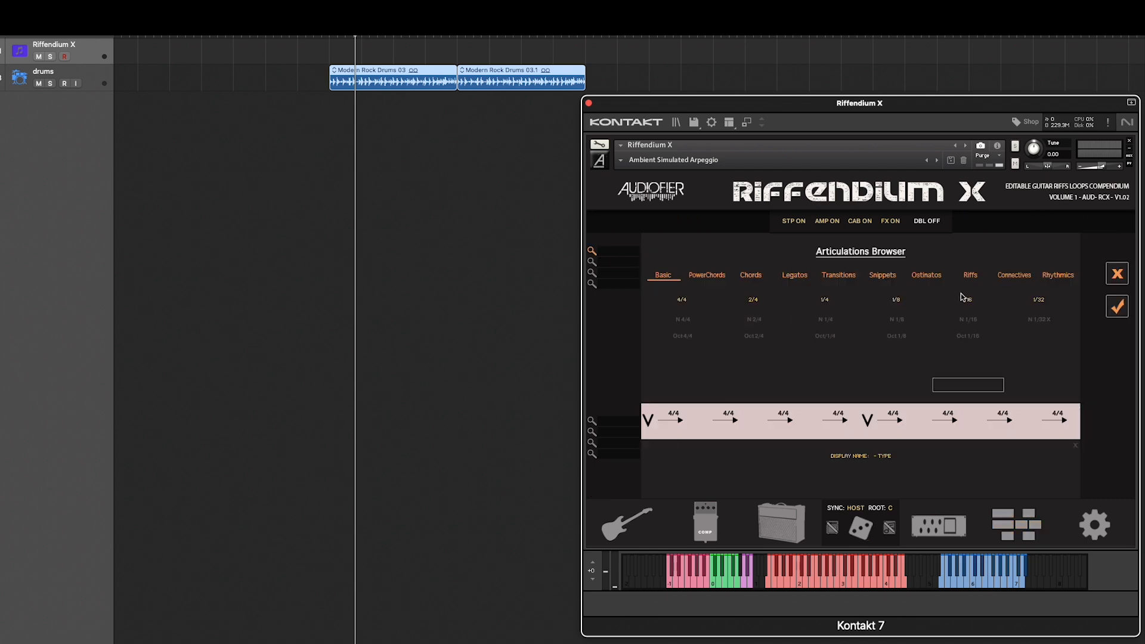
click(966, 278)
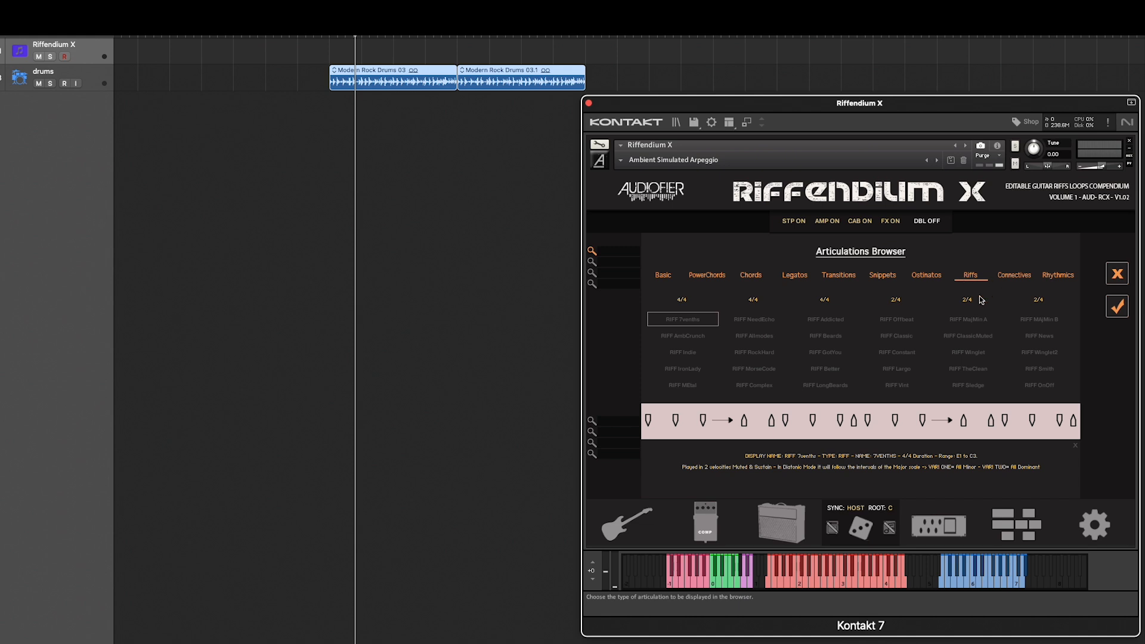
click(761, 337)
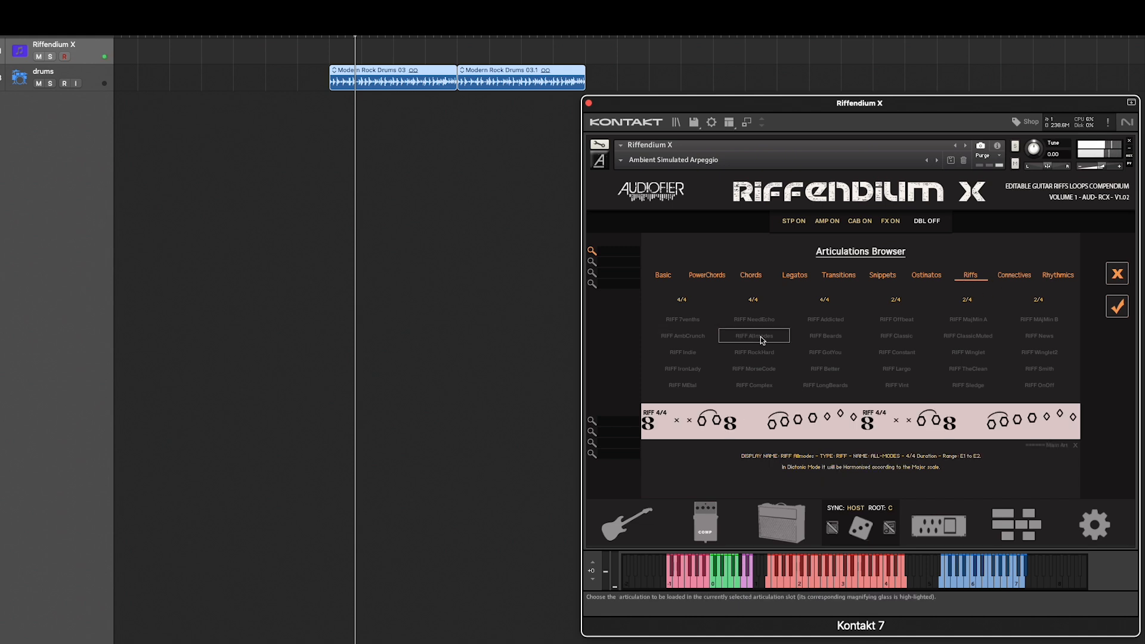
click(1075, 446)
click(769, 355)
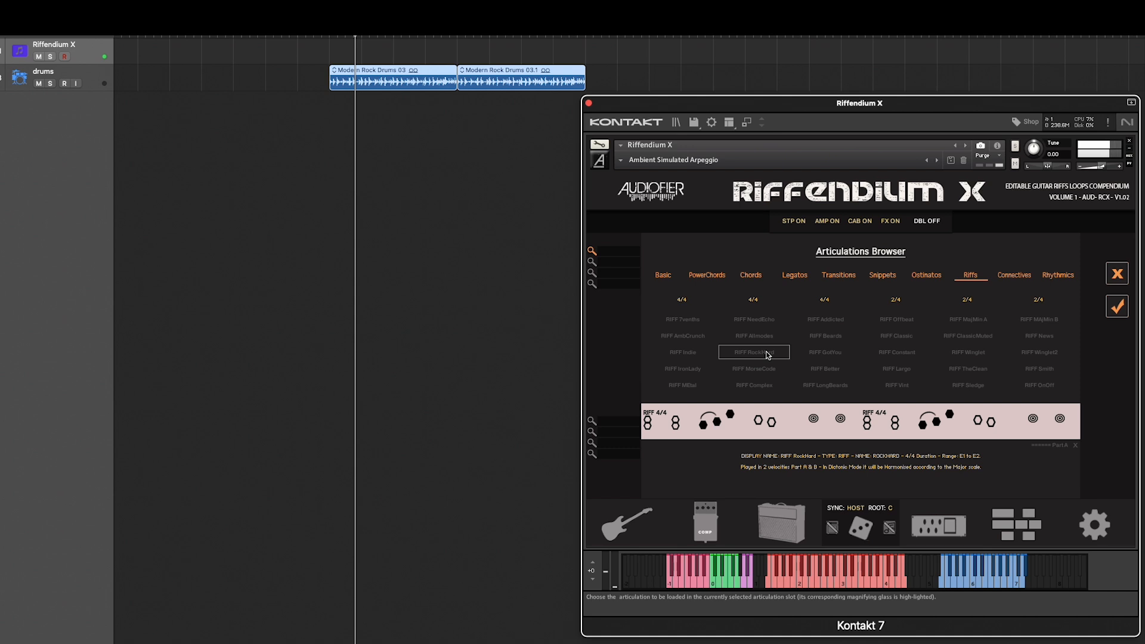
click(1077, 446)
click(958, 357)
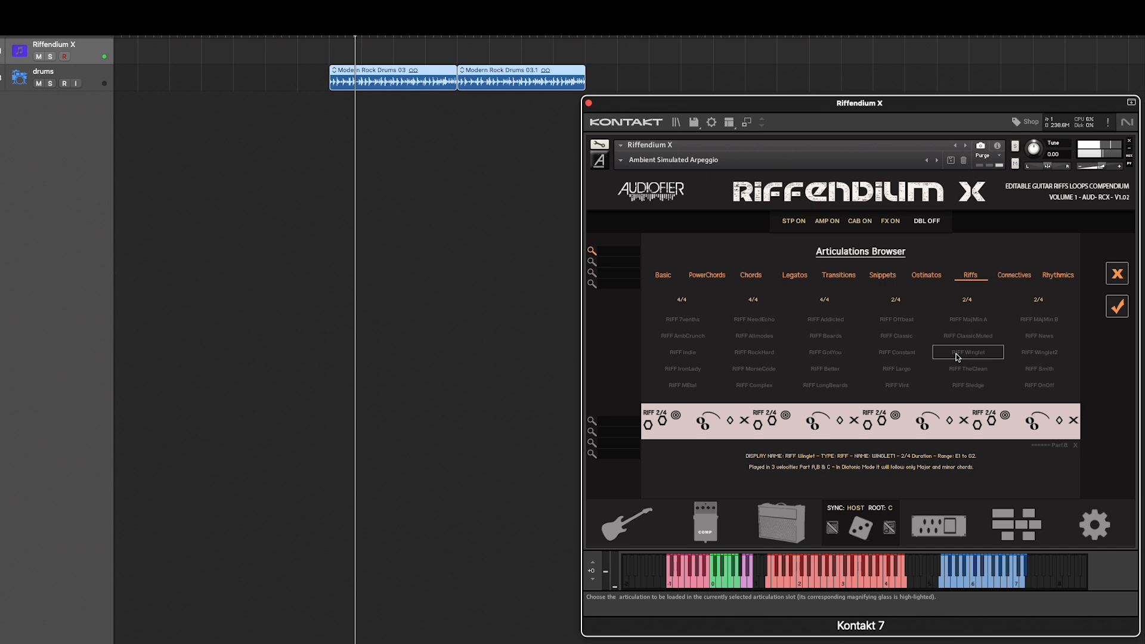
click(1118, 308)
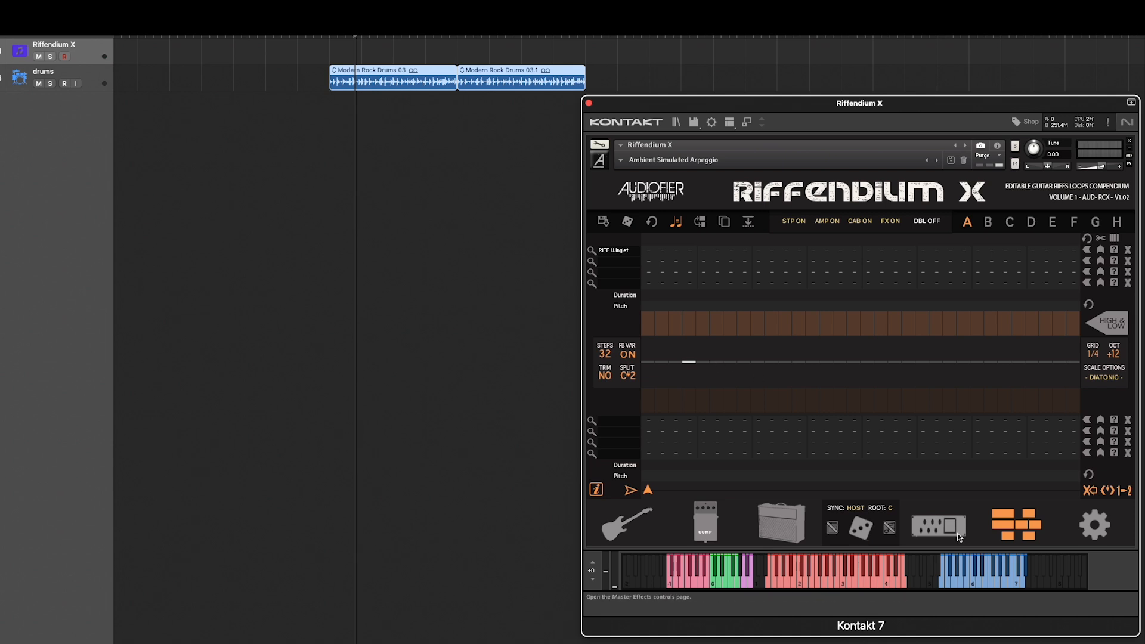
Step: Choose a different convolution impulse response for the master convolver
click(938, 526)
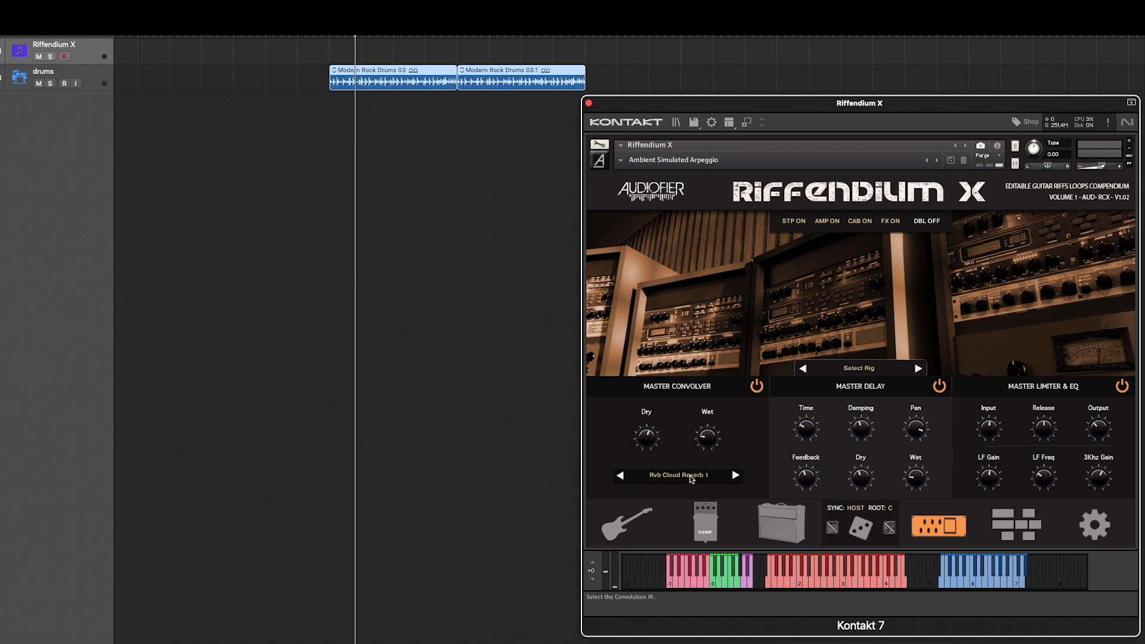
click(679, 475)
click(674, 341)
Step: Replace the main guitar's pre-amp compressor with the TSx stomp and adjust its Drive and Mix
click(705, 522)
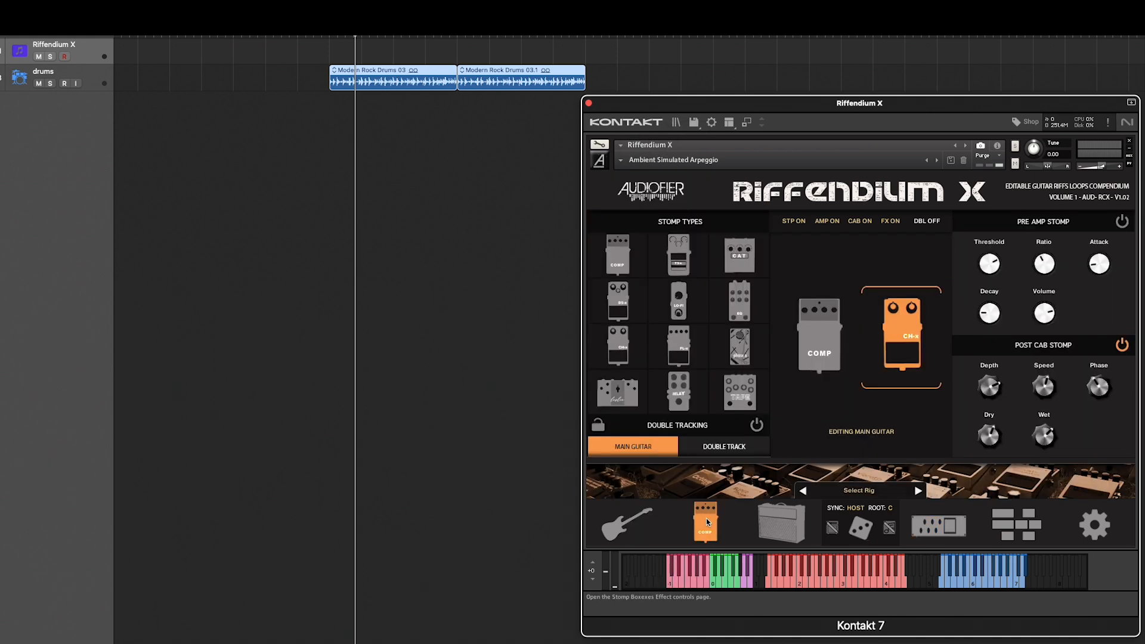
click(825, 338)
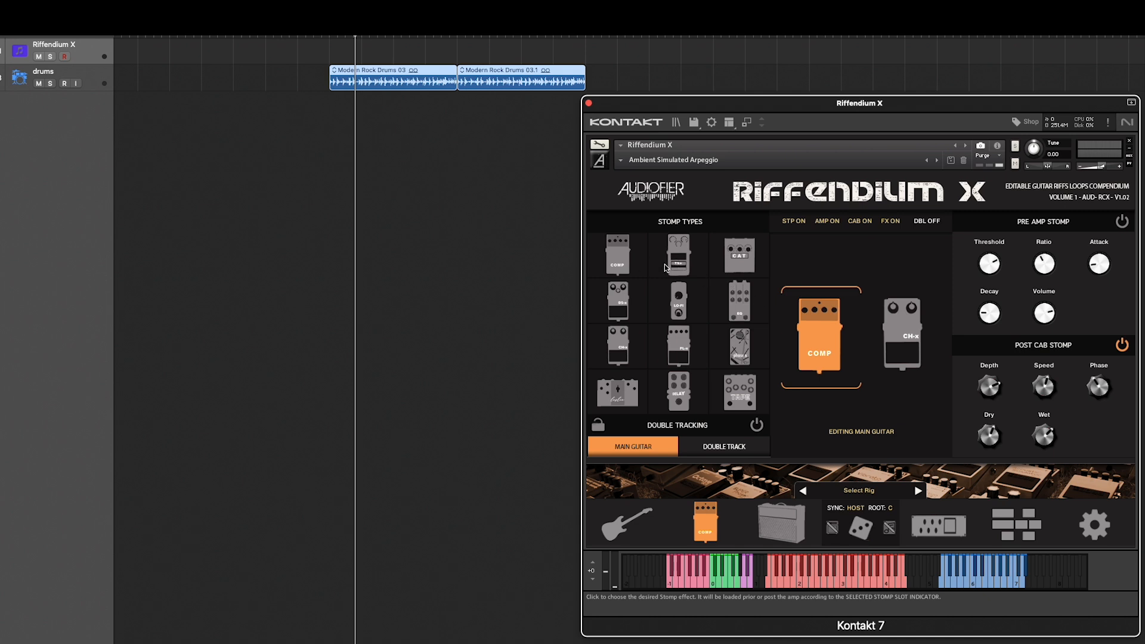
click(683, 261)
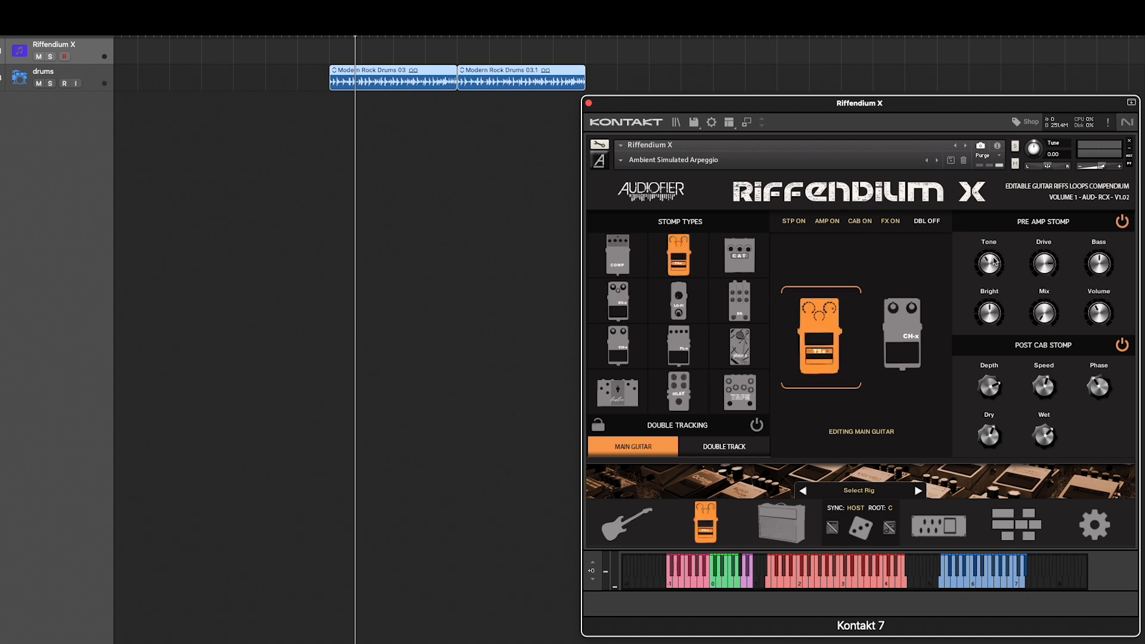
drag(1041, 262, 1034, 275)
drag(1043, 312, 998, 300)
Step: Fill the high sequence's first row with RIFF Winglet and check the riff's velocity description in the articulations browser
click(1004, 527)
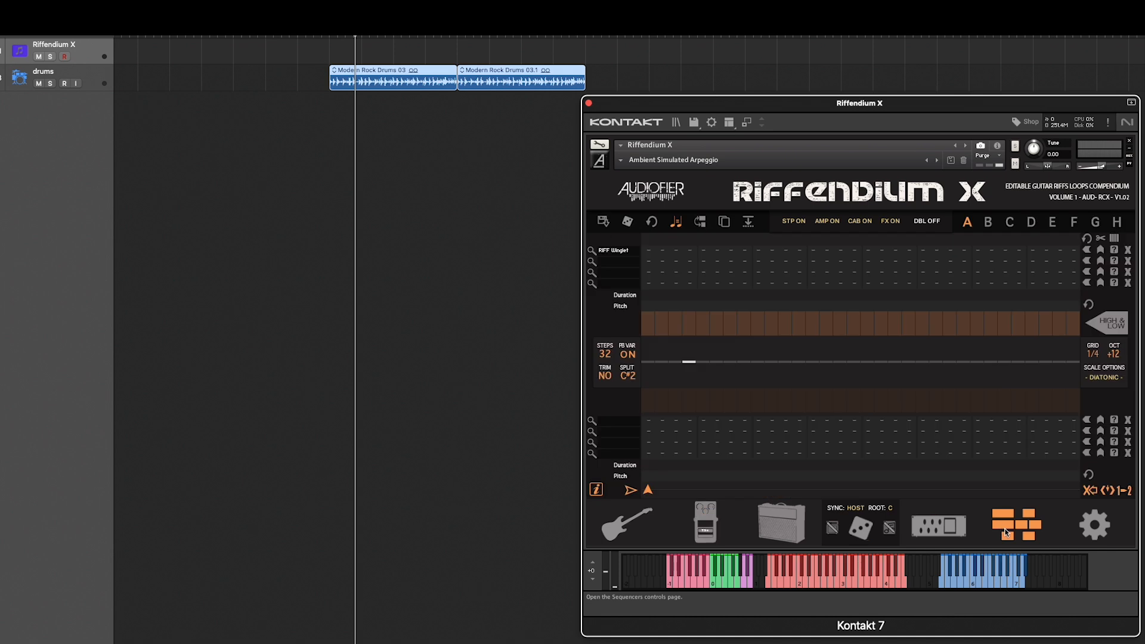
click(1089, 251)
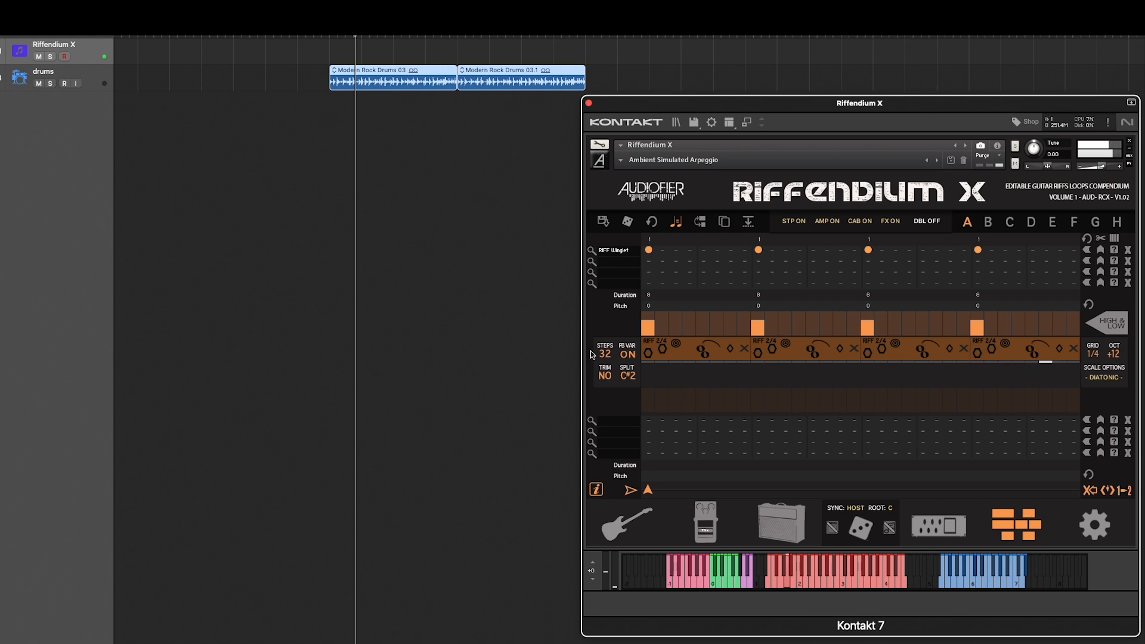
click(592, 251)
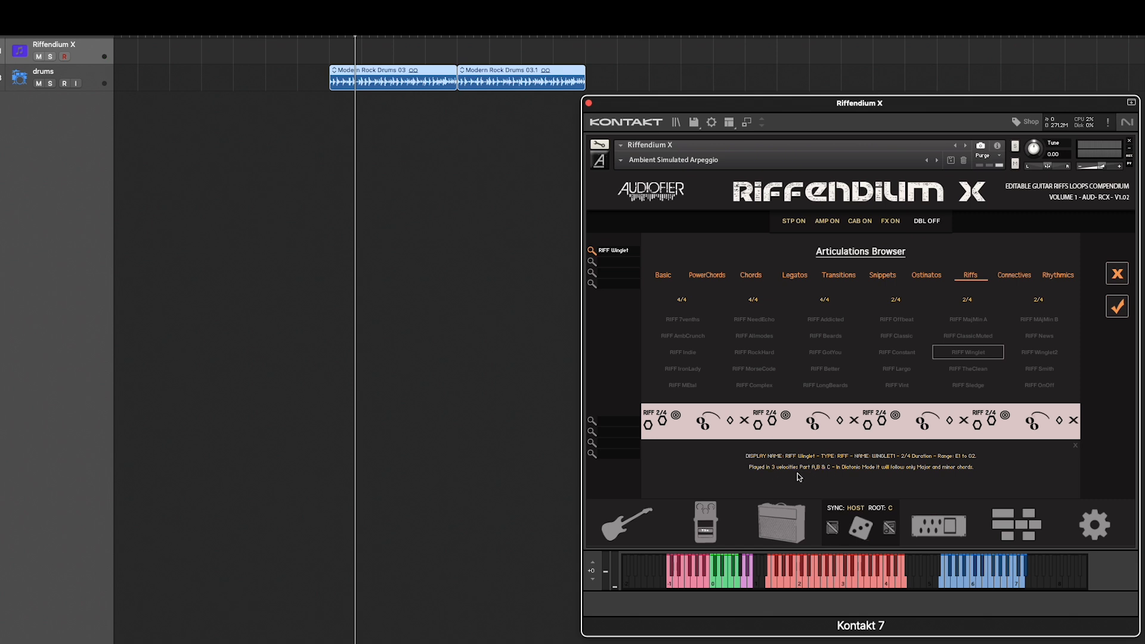
click(1117, 273)
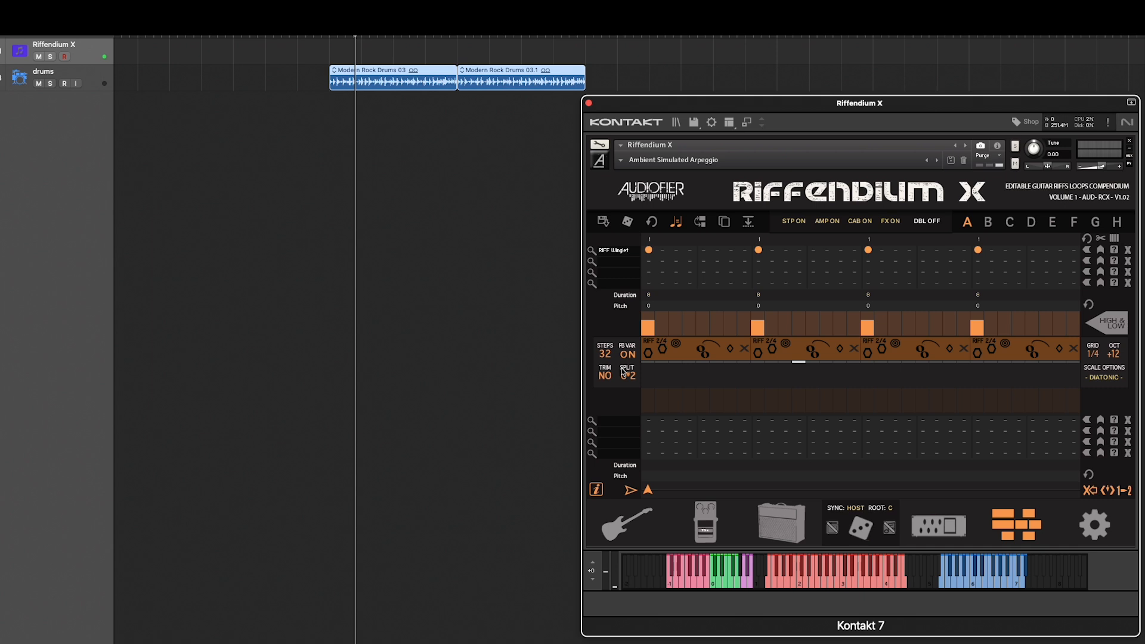
Step: Set the four RIFF Winglet velocities to low for the first and third, raised for the second and highest for the fourth
click(646, 326)
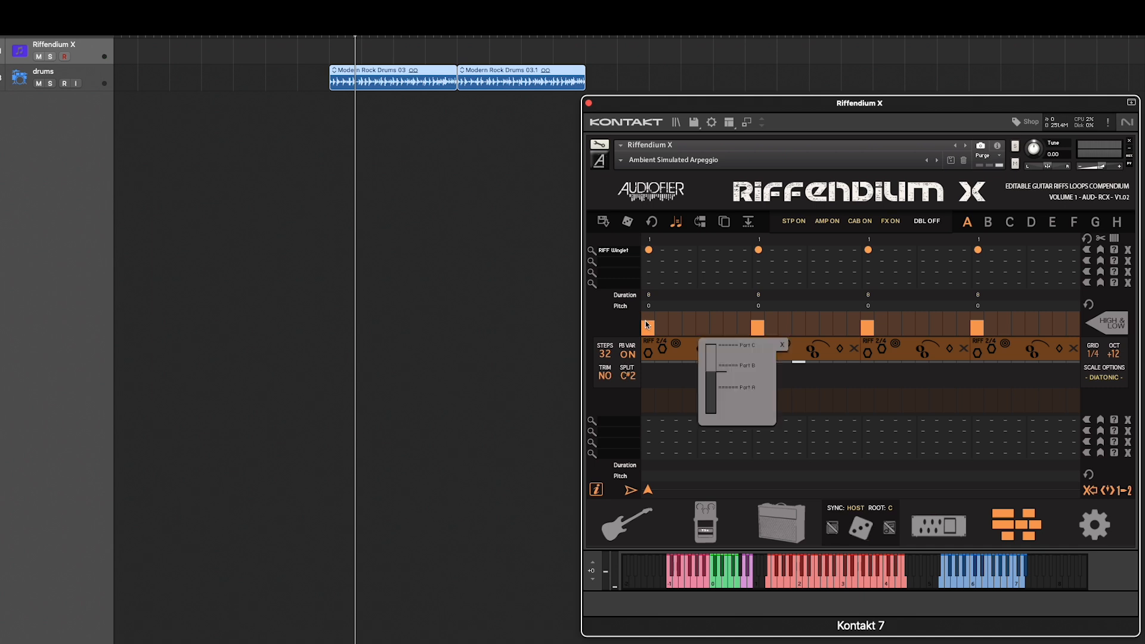
drag(646, 326, 647, 332)
click(759, 326)
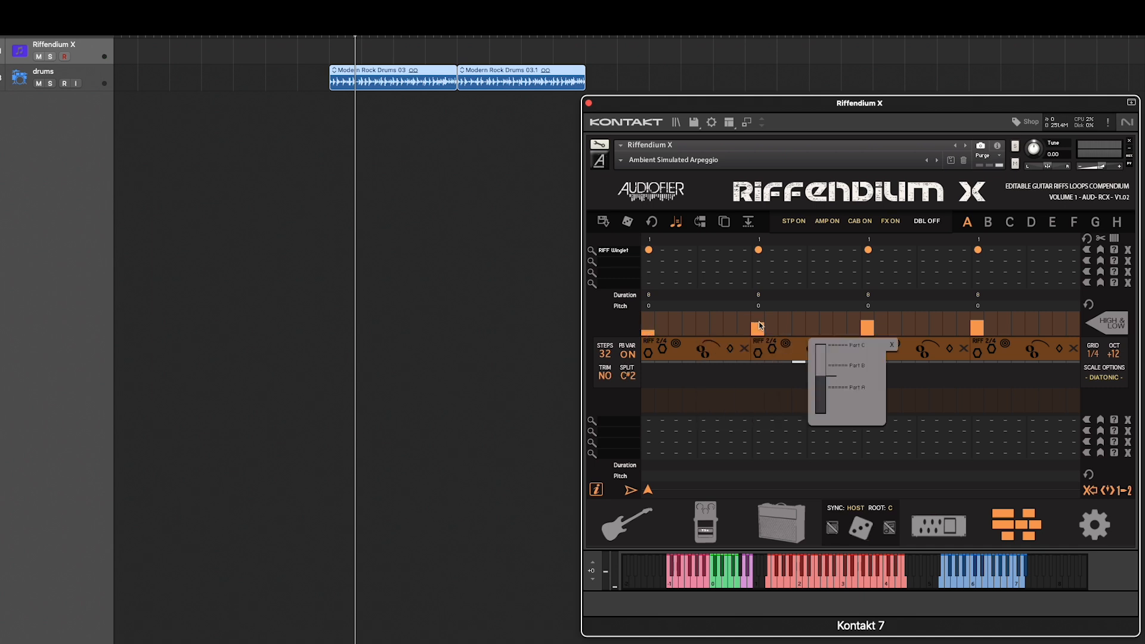
click(869, 317)
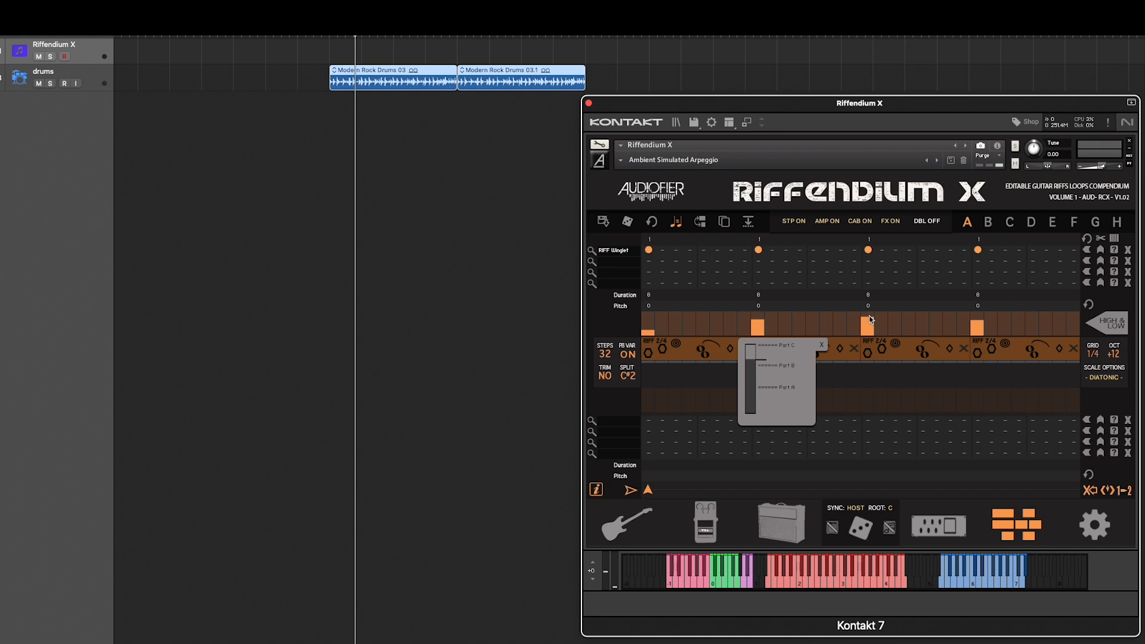
drag(869, 317, 870, 329)
click(979, 318)
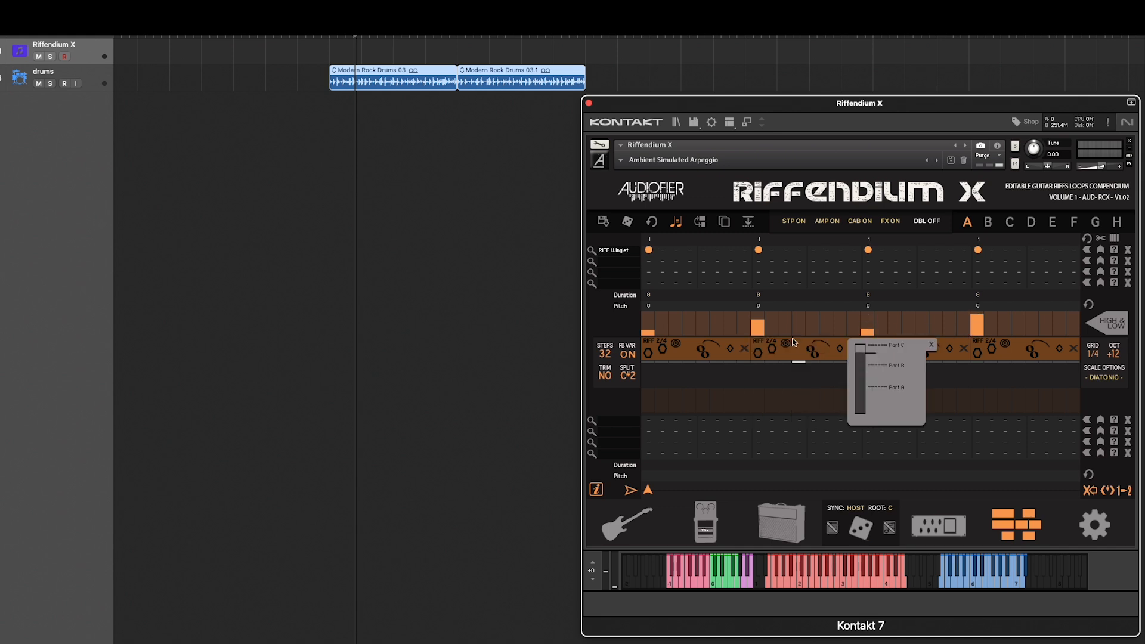
click(932, 345)
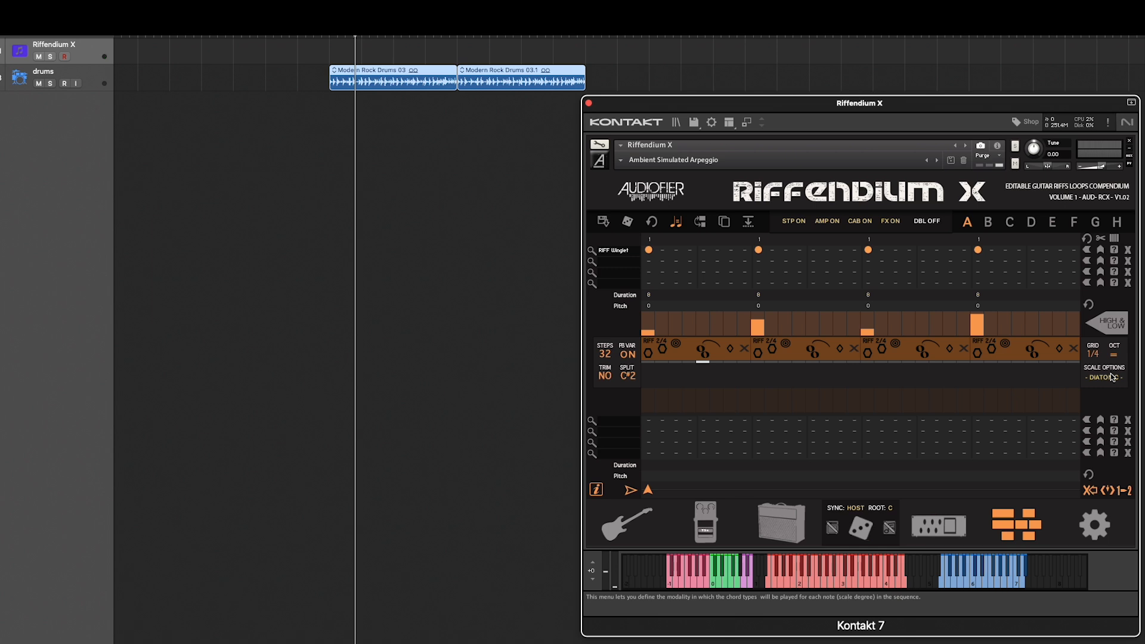
Step: Audition the connectives CP Simple43 and CP Legat, and load CP Scalebend into the high sequence's third slot
click(592, 274)
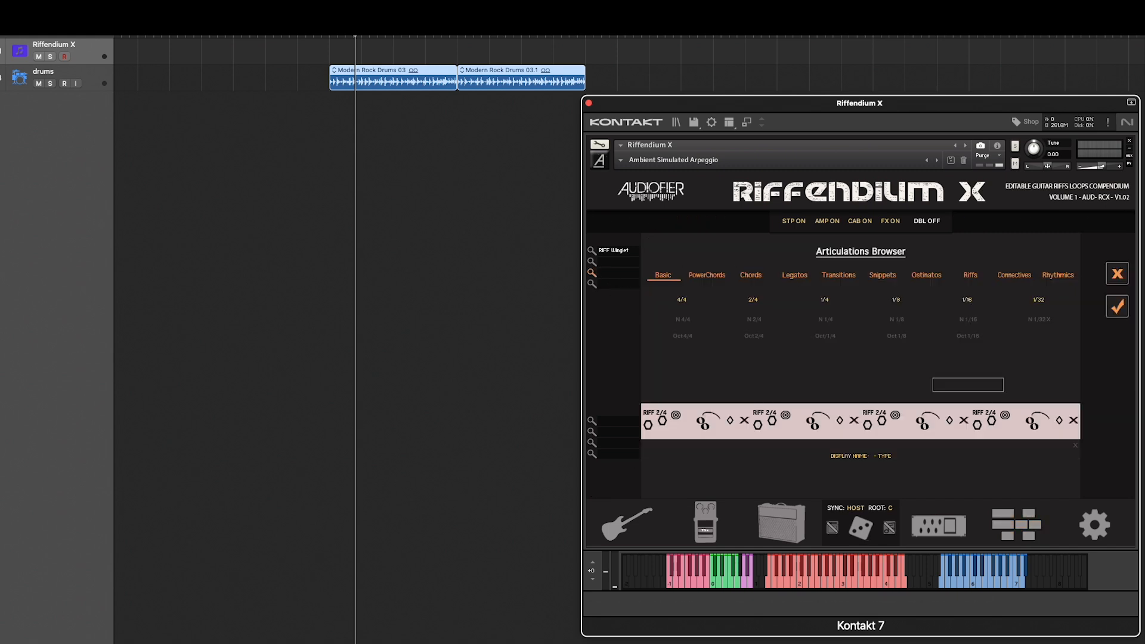
click(1008, 278)
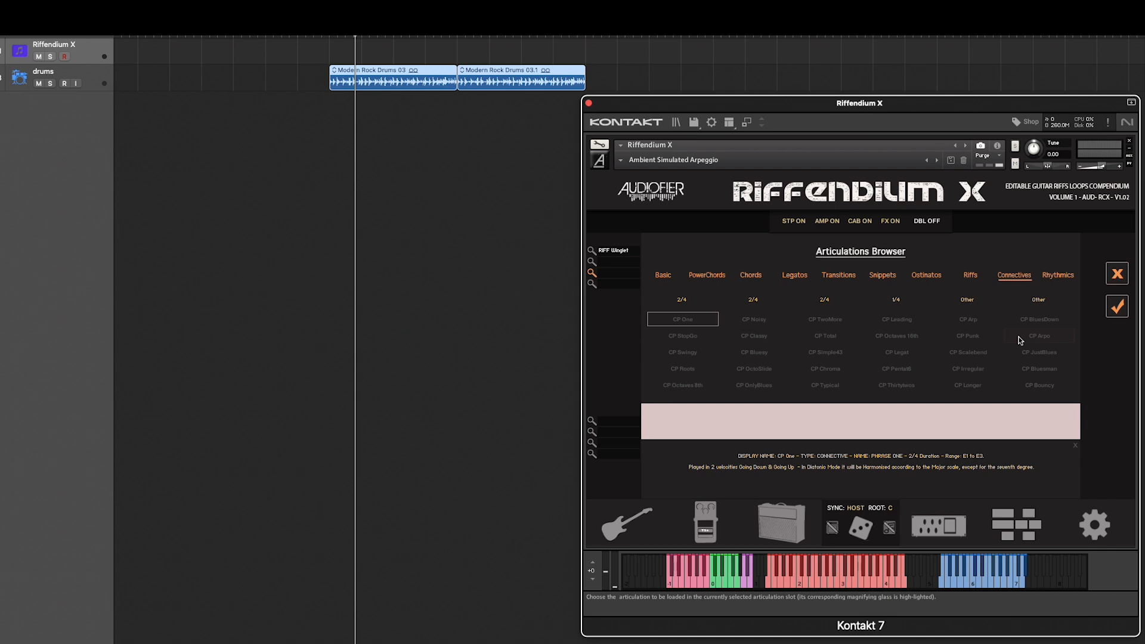
click(828, 352)
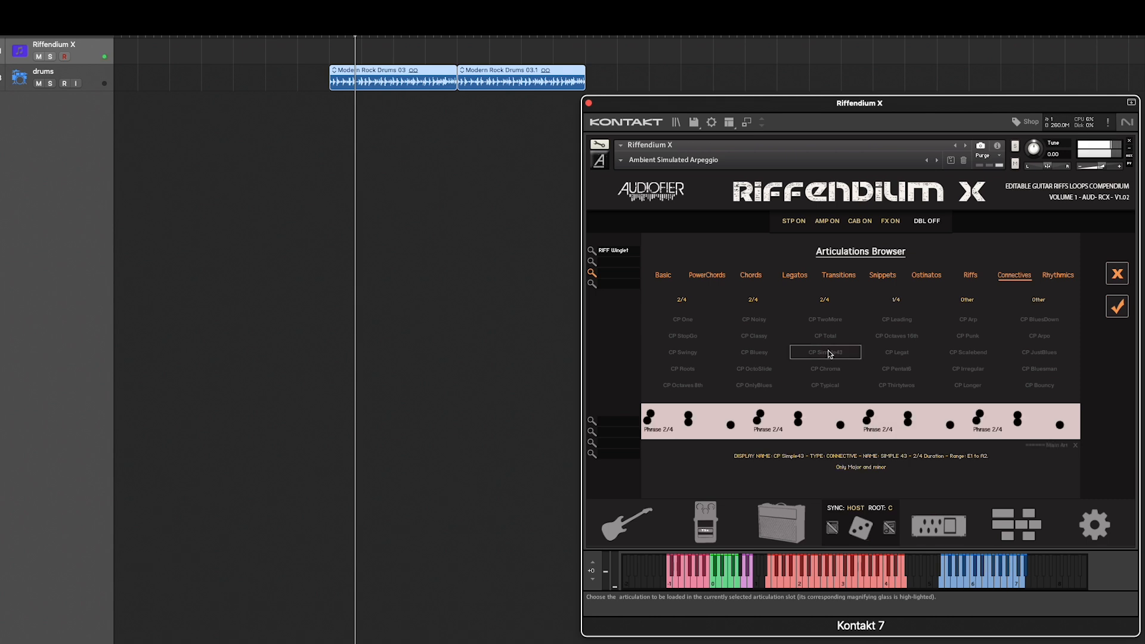
click(897, 352)
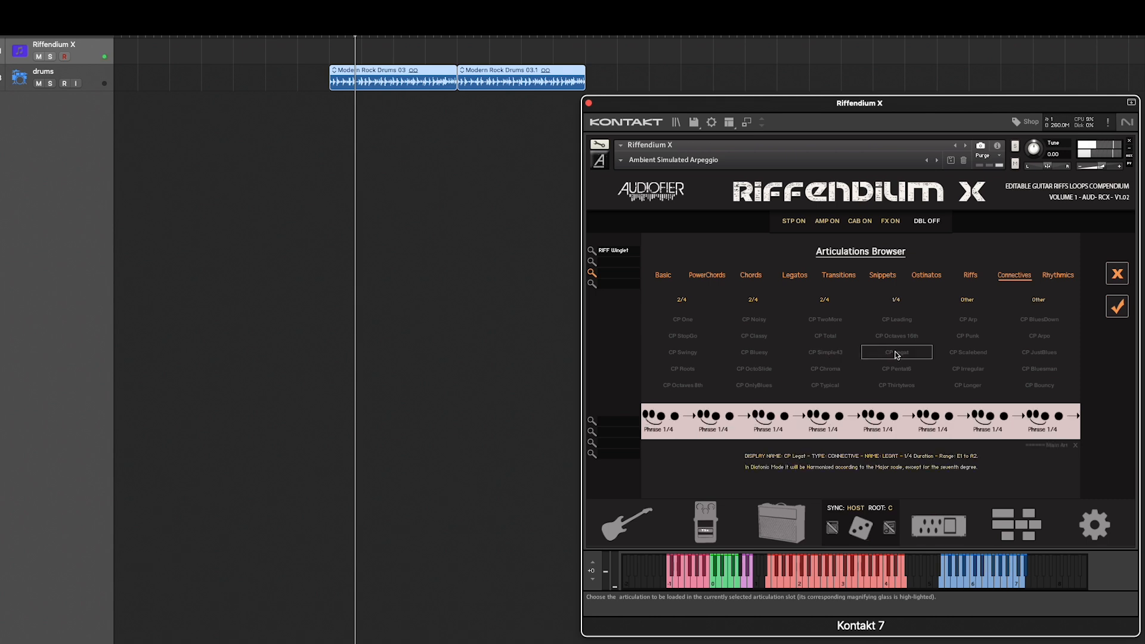
click(959, 353)
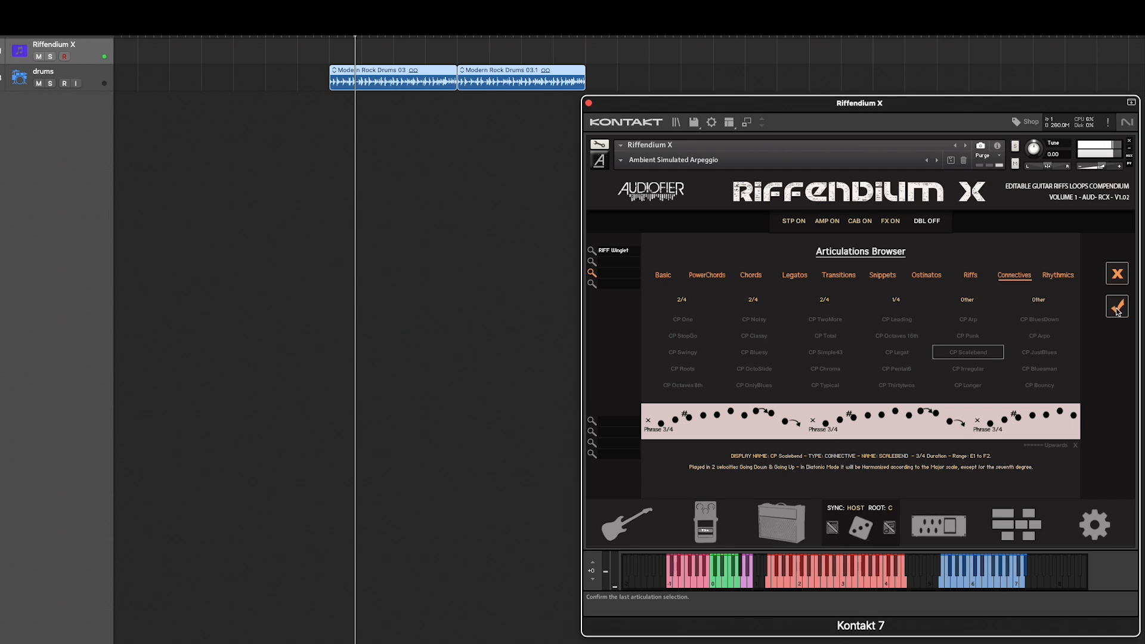
click(1077, 447)
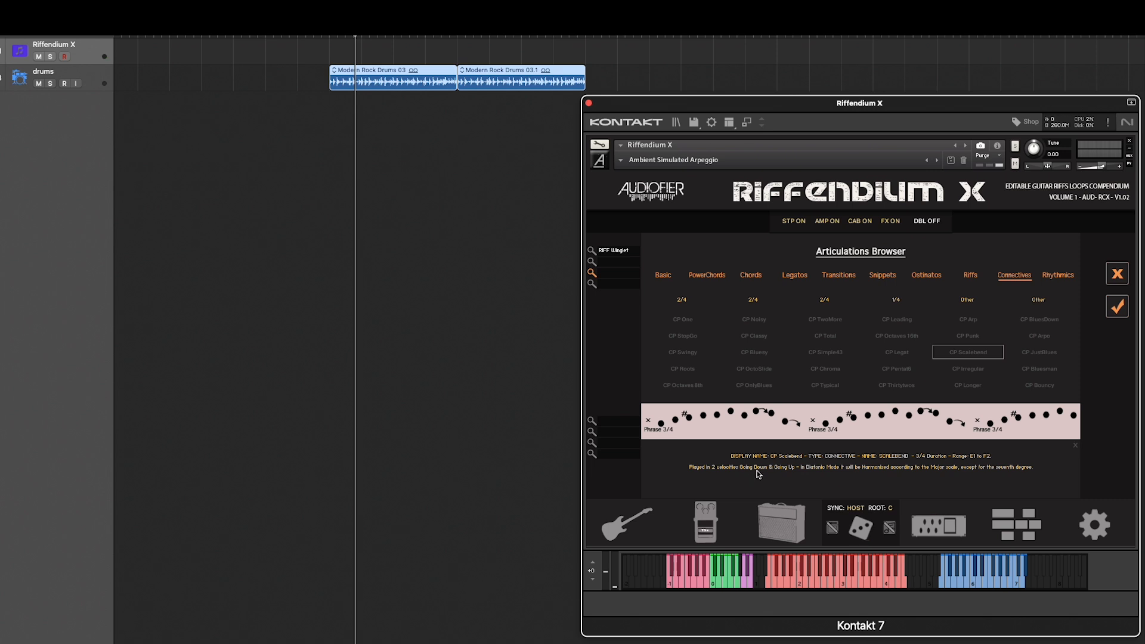
click(1117, 306)
click(1118, 276)
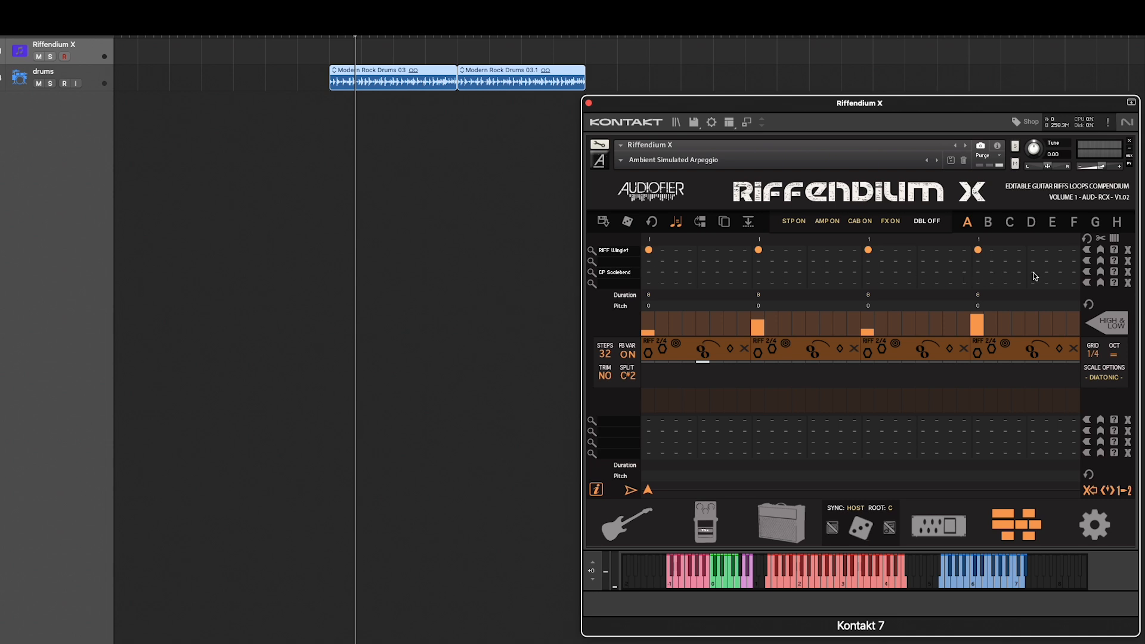
Step: Try the CP Scalebend phrase at step 25 and at step 21 of the high sequence, and restore the riff row
click(978, 272)
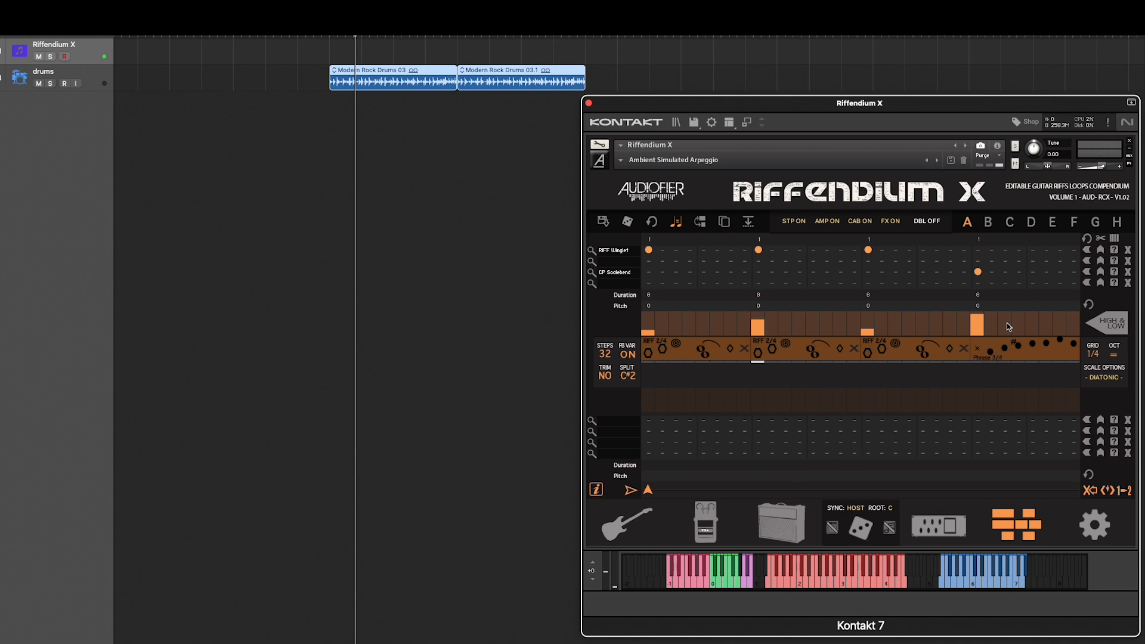
click(923, 271)
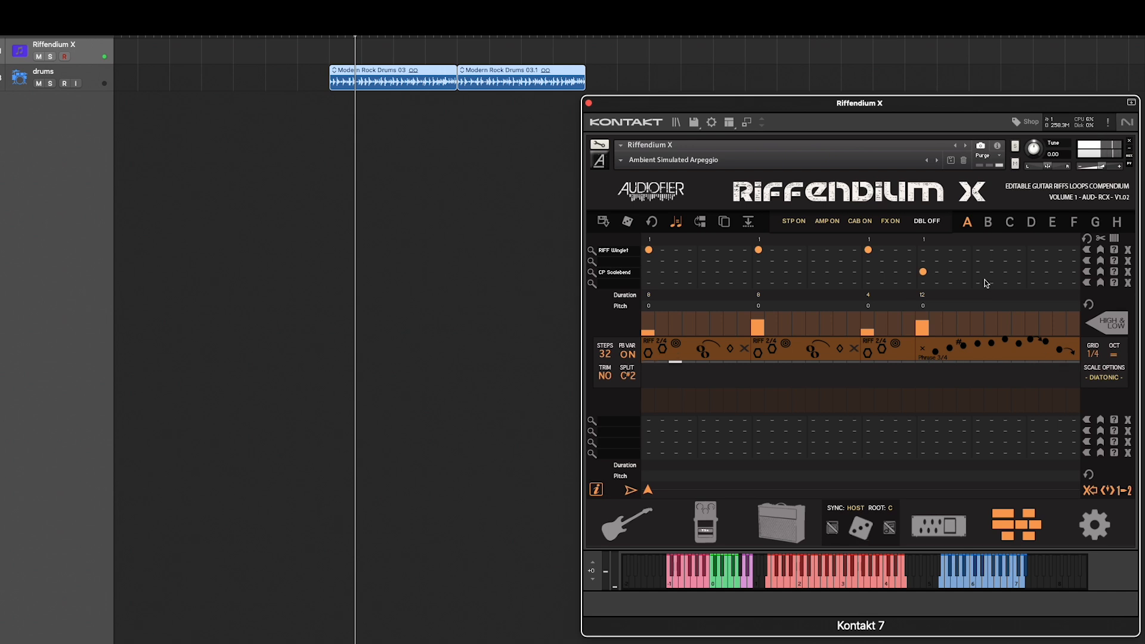
click(1125, 491)
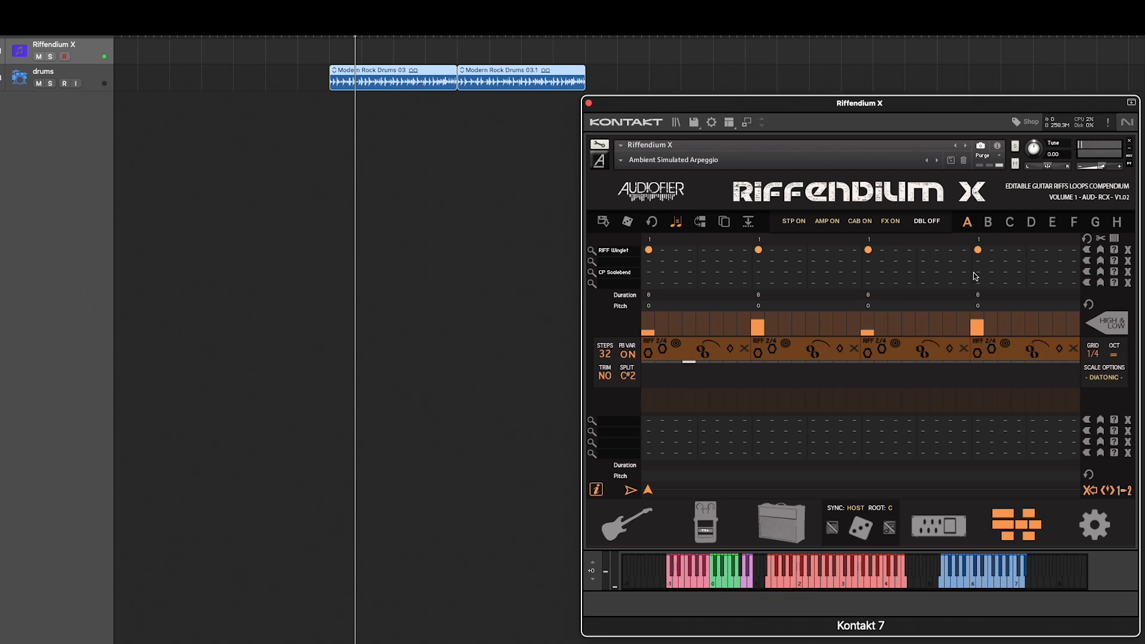
Step: Place the CP Scalebend phrase at step 29 of the high sequence
click(1033, 284)
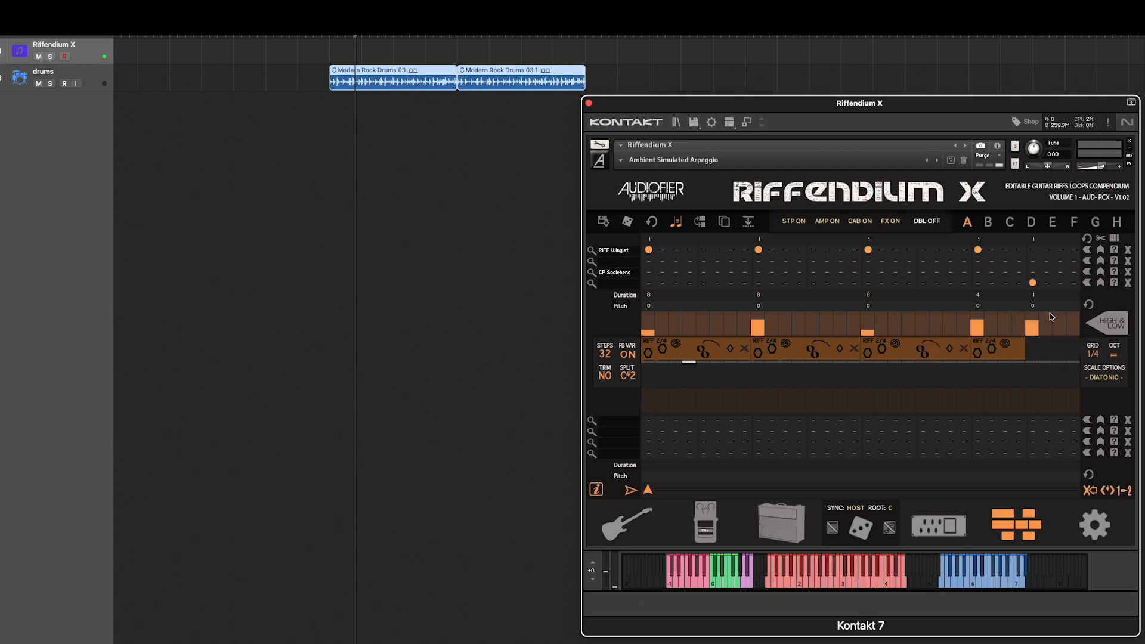
click(1033, 282)
click(1034, 272)
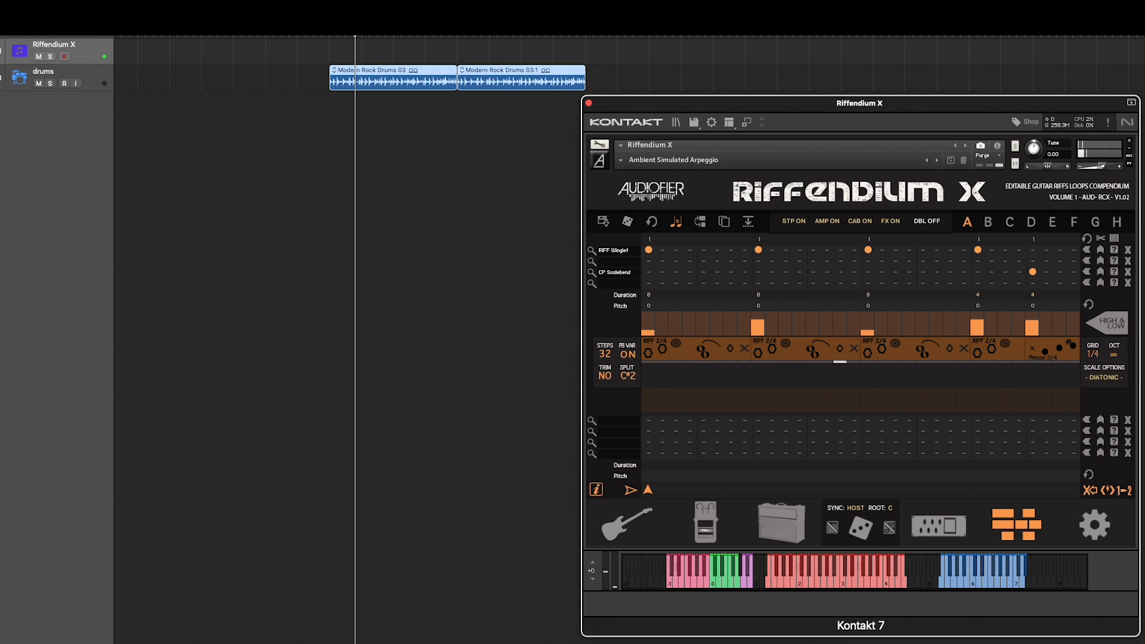
Step: Set the arts load option to 1/16 for newly placed articulations and return to the sequencer
click(1097, 525)
click(659, 389)
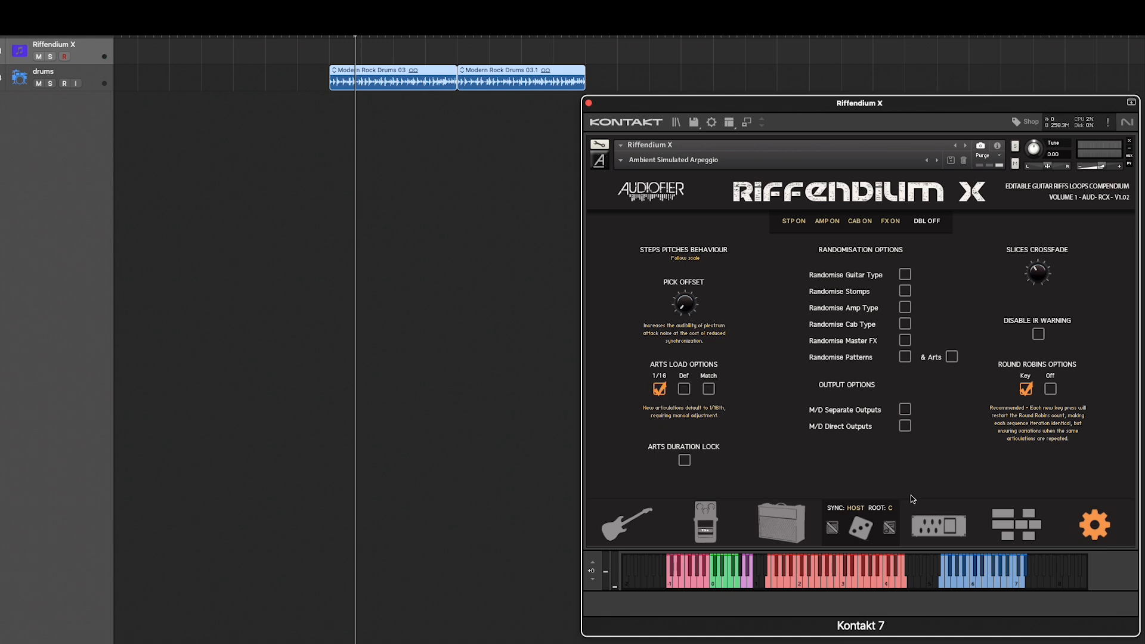
click(996, 530)
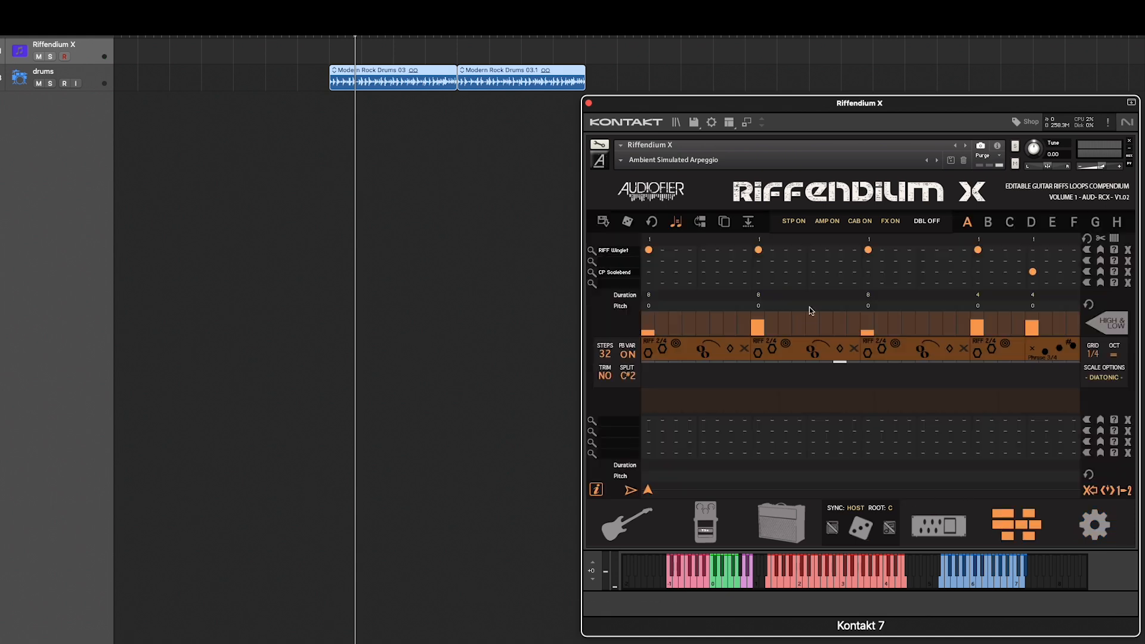
Step: Place CP Scalebend at step 13 with a duration of 4 and at step 25 with a duration of 8
click(814, 273)
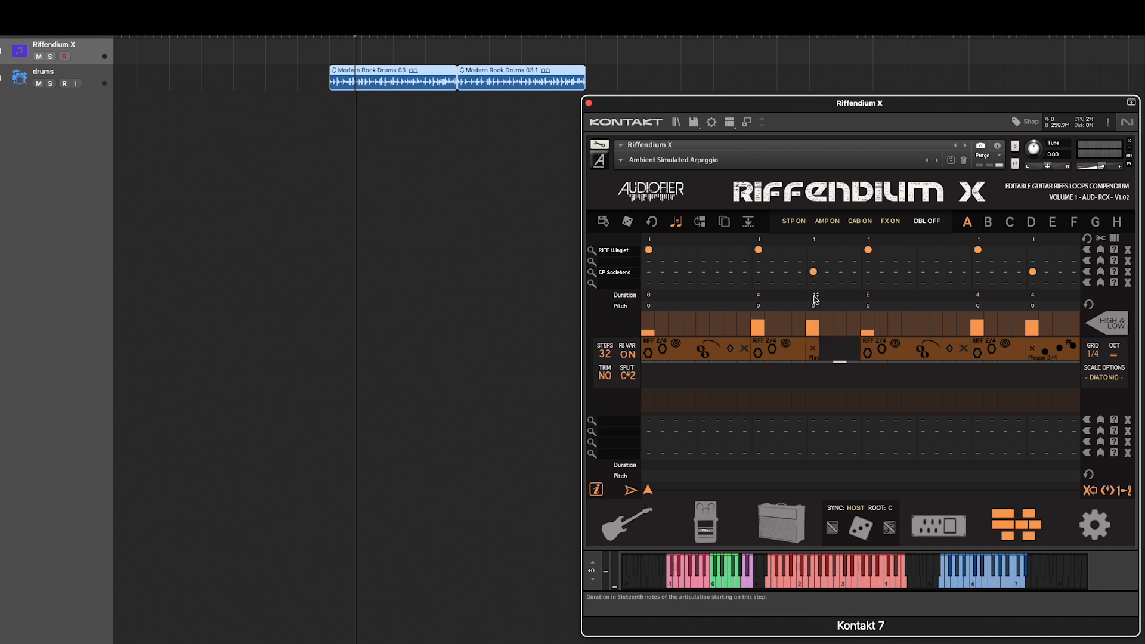
drag(816, 289, 819, 285)
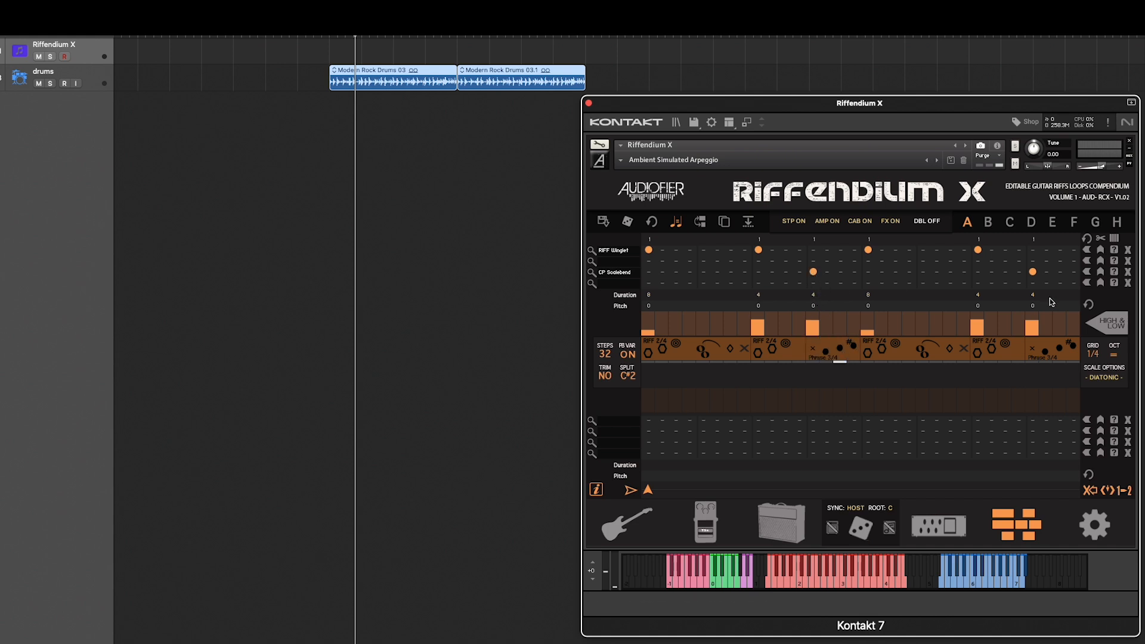
click(978, 273)
drag(982, 294, 997, 265)
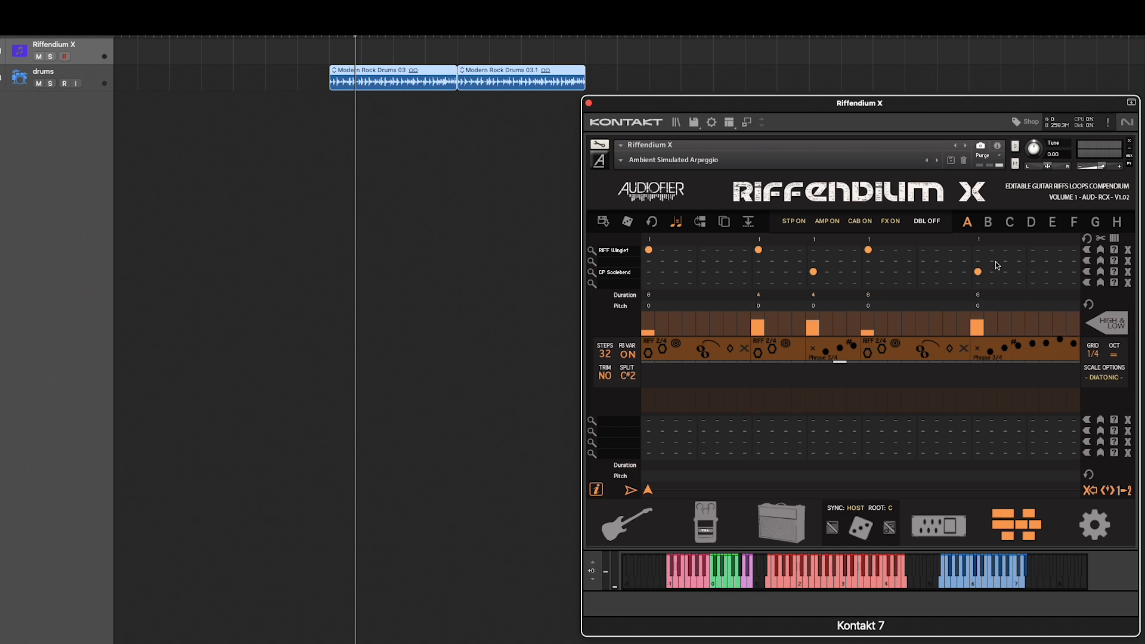
Step: Set the CP Scalebend velocity to the upwards range at step 25 and the downwards range at step 13
drag(980, 326, 982, 316)
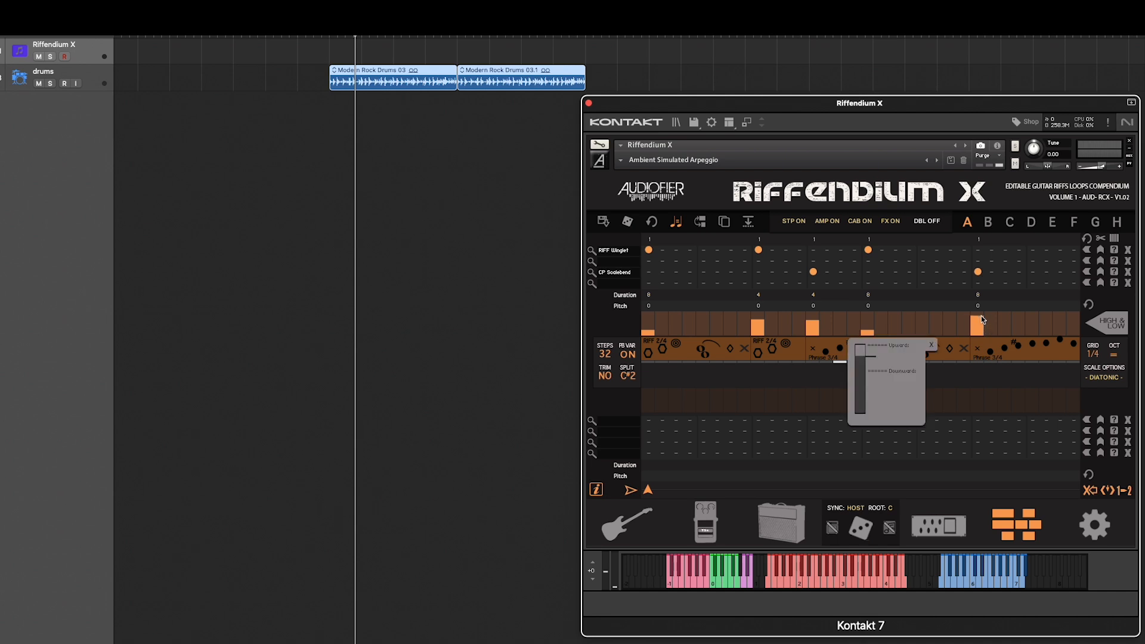
click(932, 347)
click(814, 327)
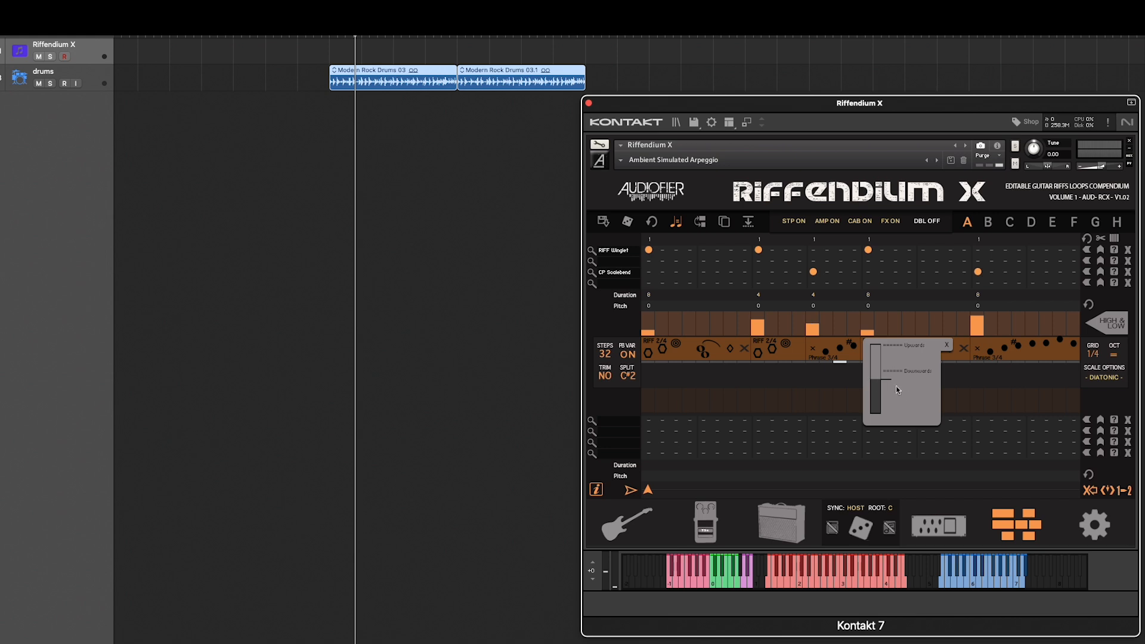
click(947, 346)
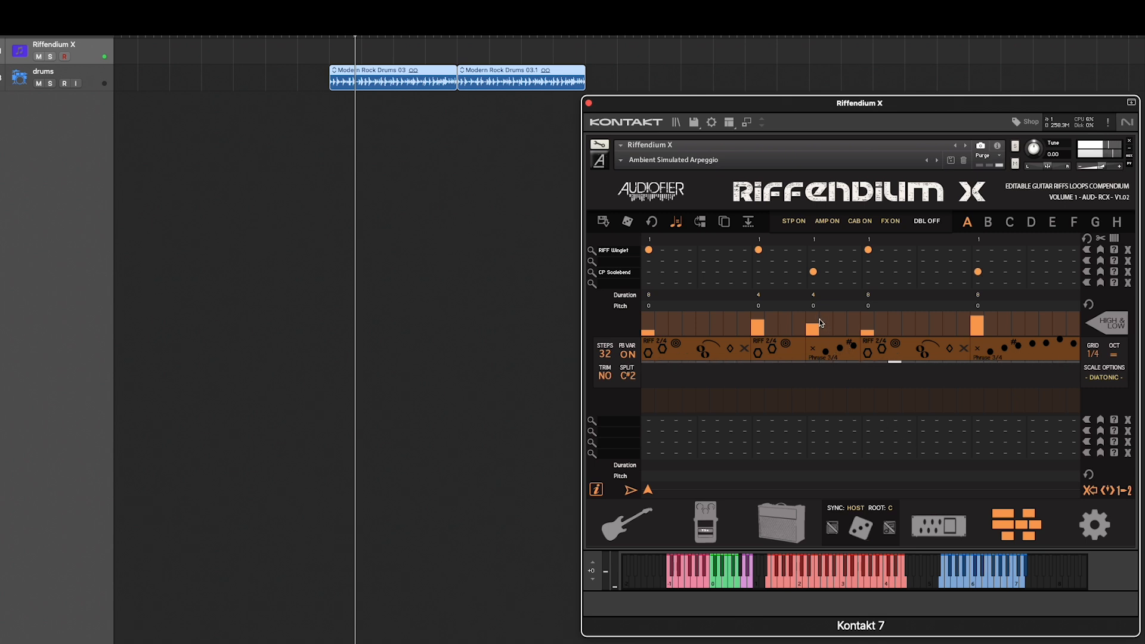
Step: Raise the step 13 CP Scalebend velocity to the upwards range and lower the step 25 one to the downwards range
drag(816, 323, 817, 316)
drag(976, 321, 977, 324)
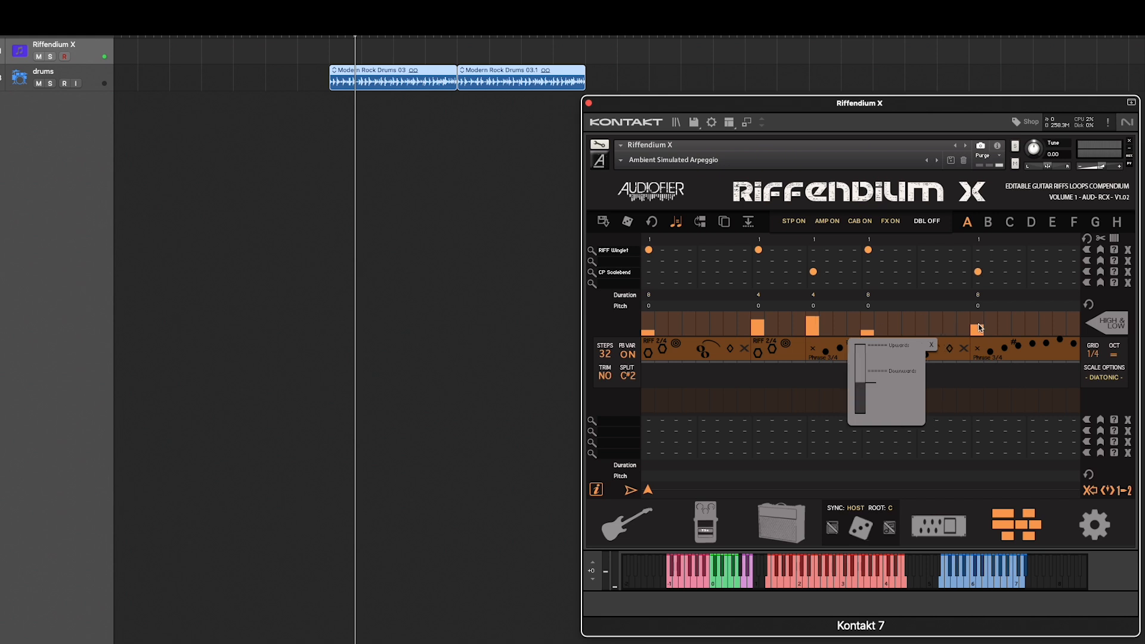
click(933, 348)
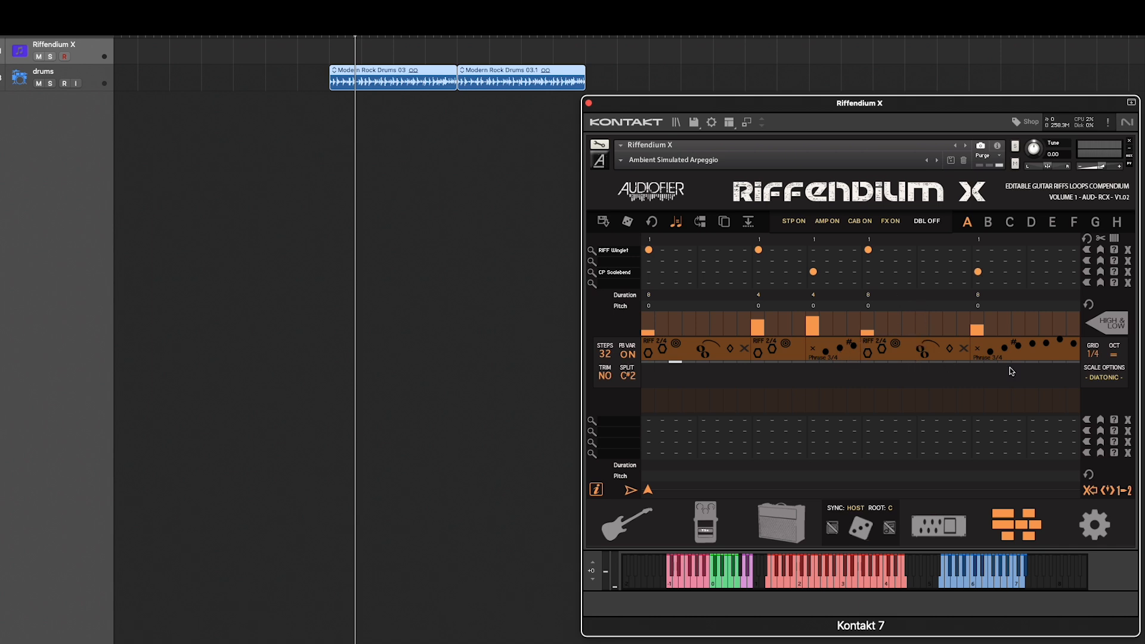
Step: Audition different sample starts for the CP Scalebend phrase at step 13 and set the start to its last third (9)
click(814, 241)
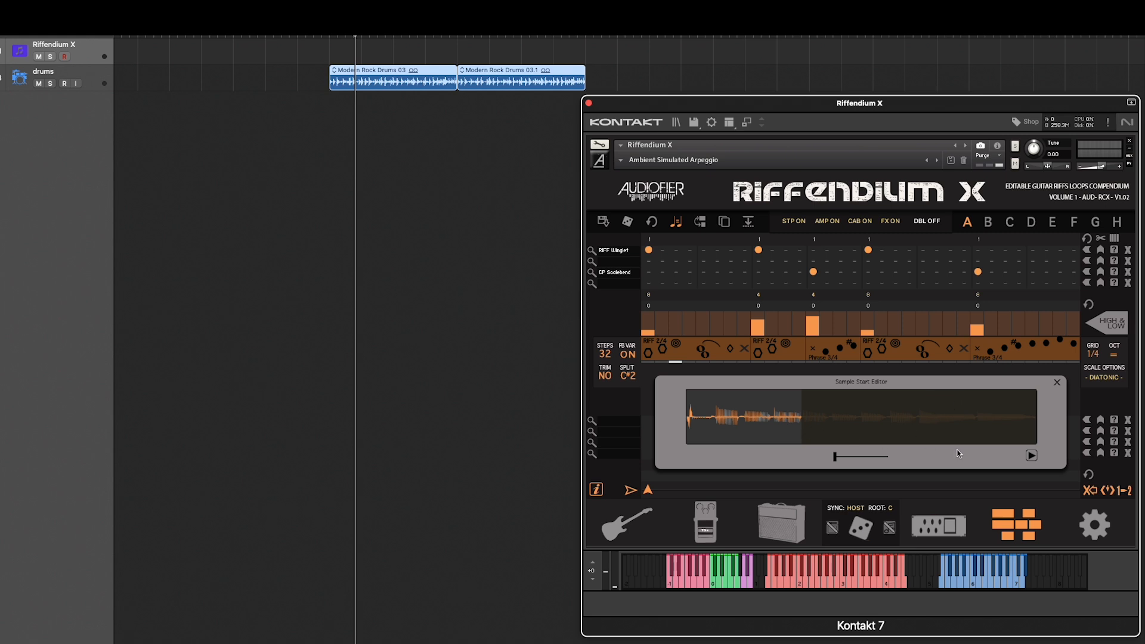
click(1031, 456)
drag(835, 457, 871, 459)
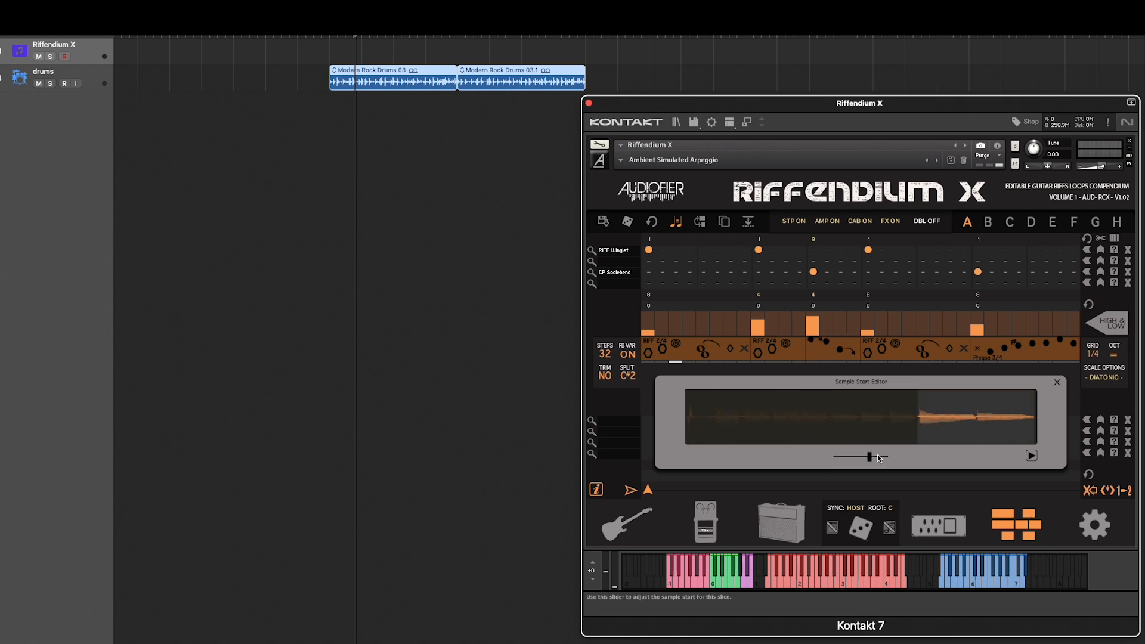
click(1032, 457)
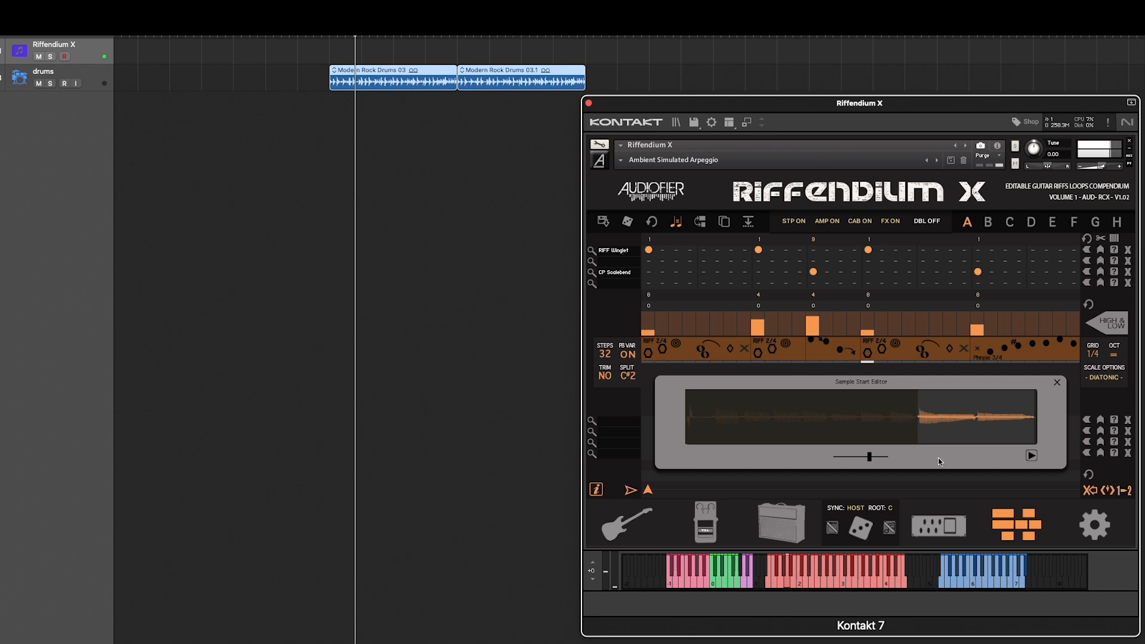
drag(870, 457, 857, 459)
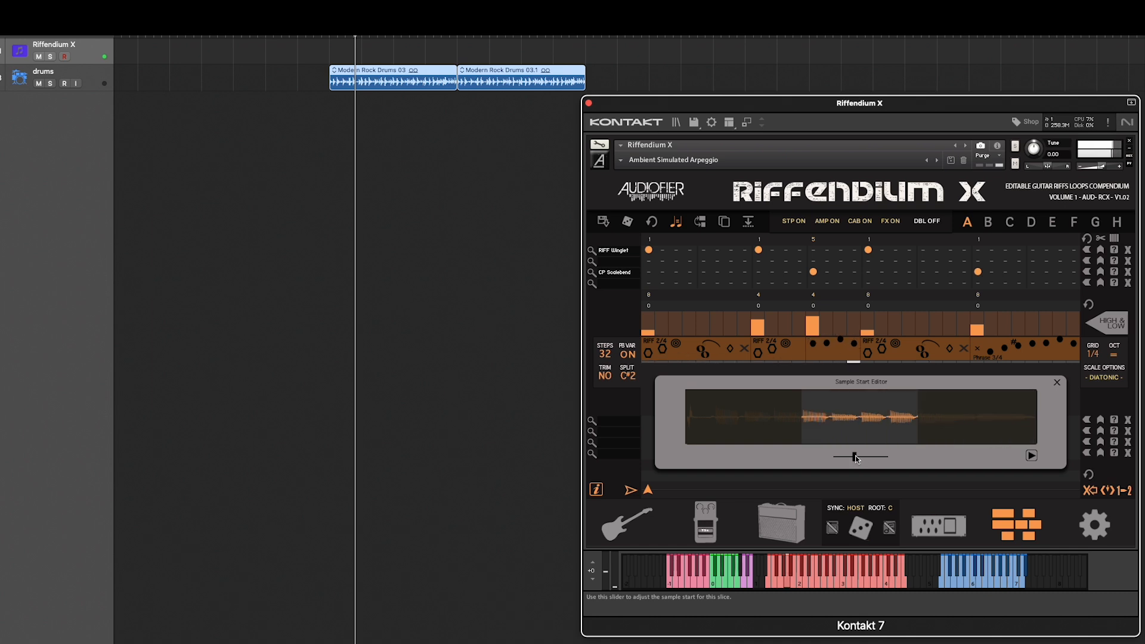
drag(856, 458, 870, 460)
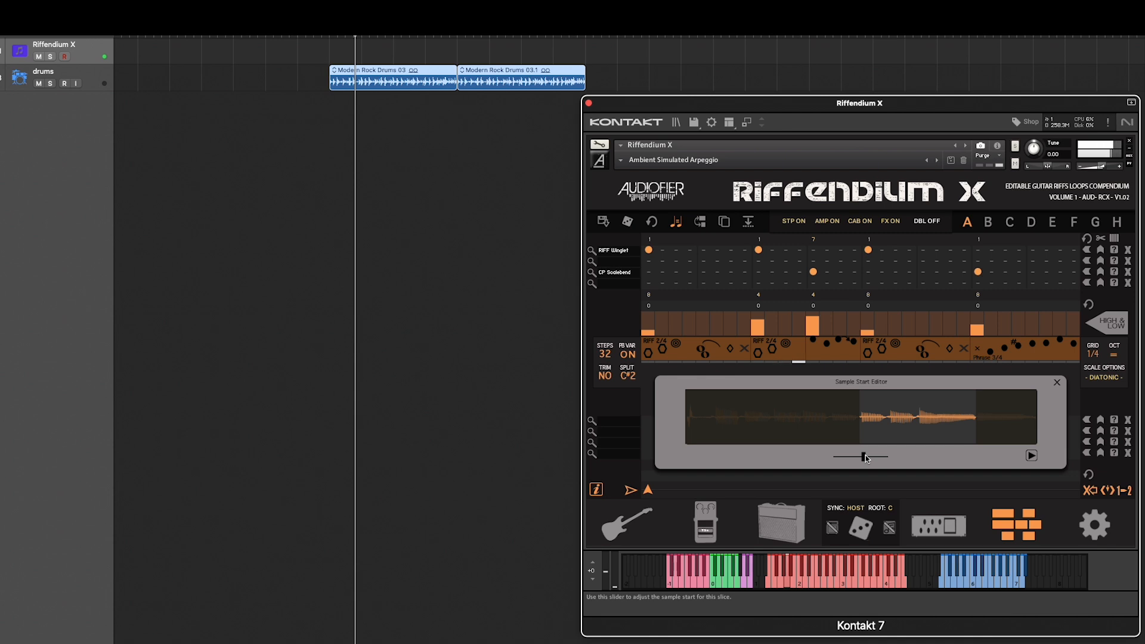
drag(867, 458, 873, 458)
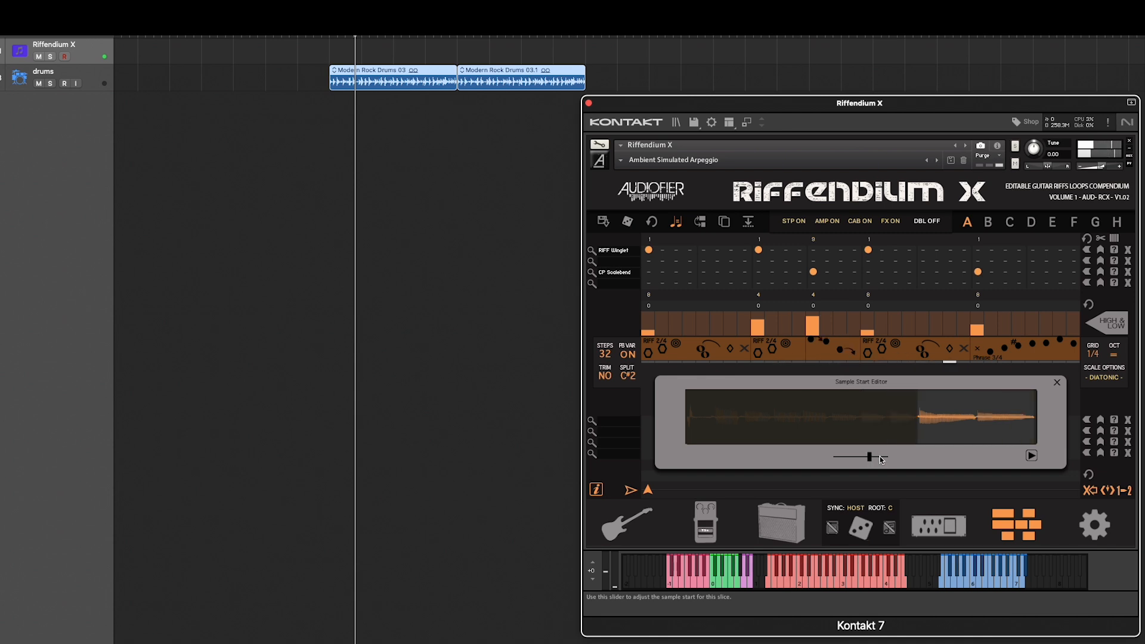
click(1058, 383)
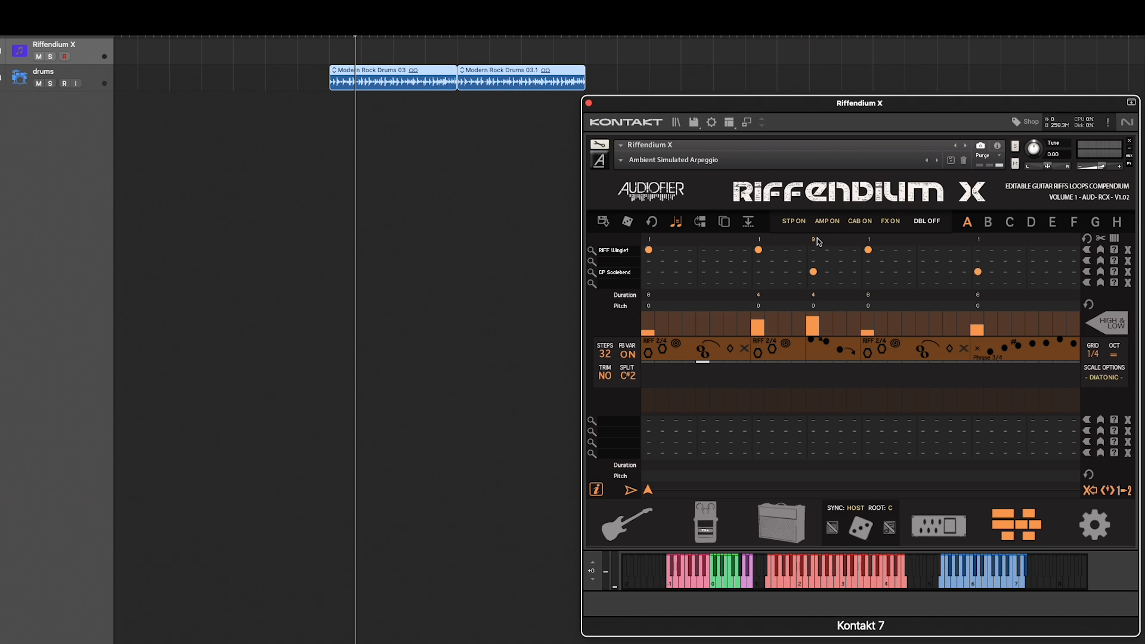
Step: Generate successive variations of the current sequence in scene A and audition them
click(603, 221)
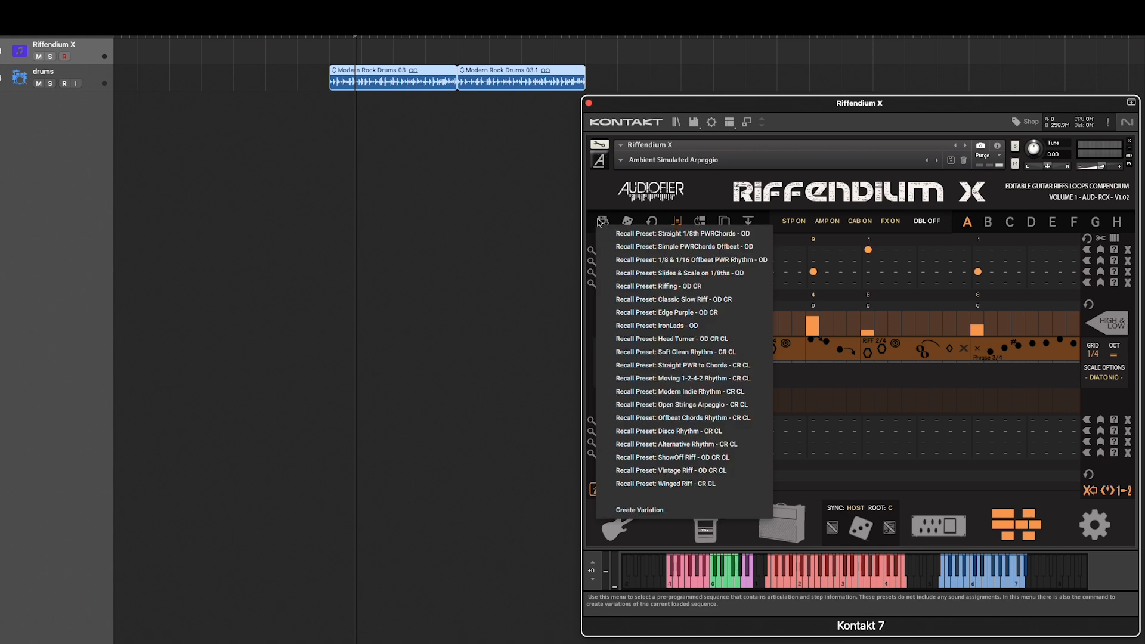
click(667, 515)
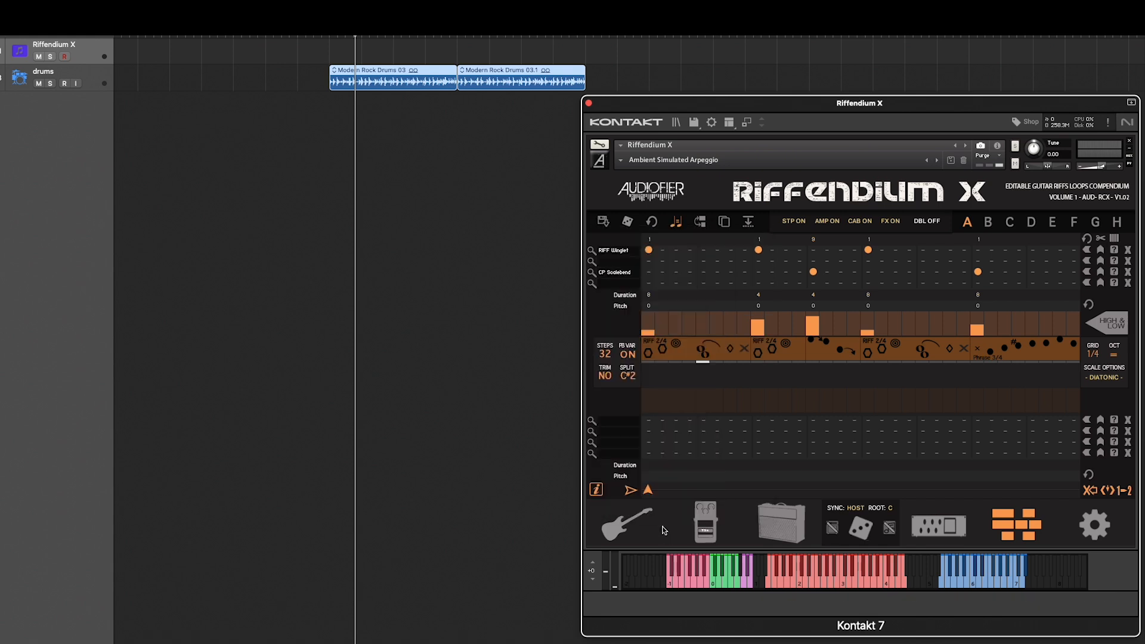
click(890, 529)
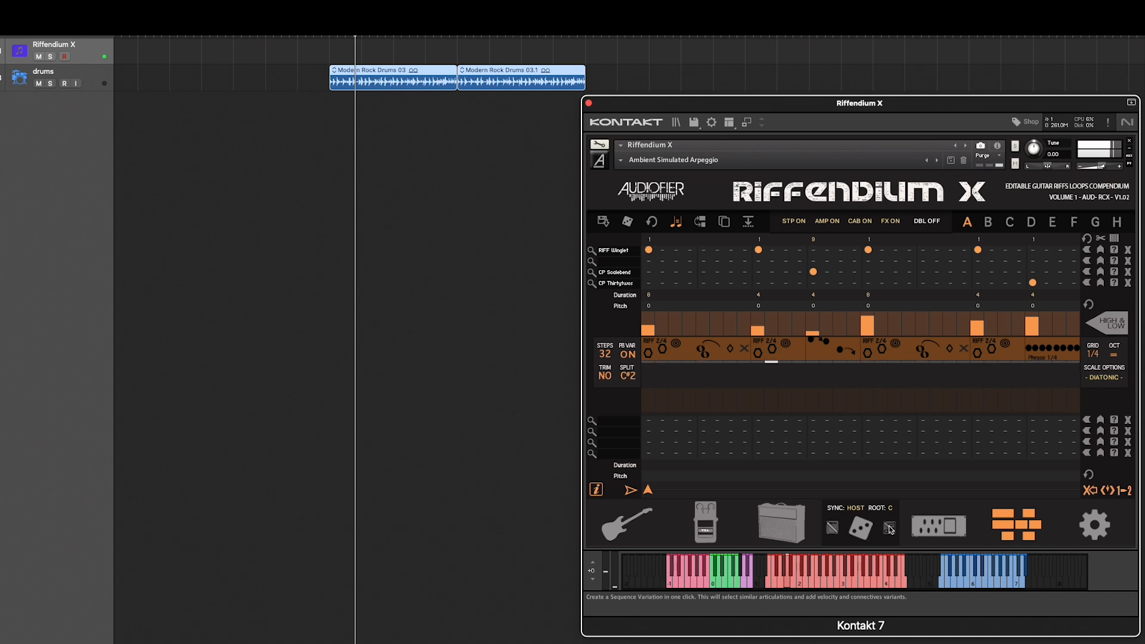
click(889, 528)
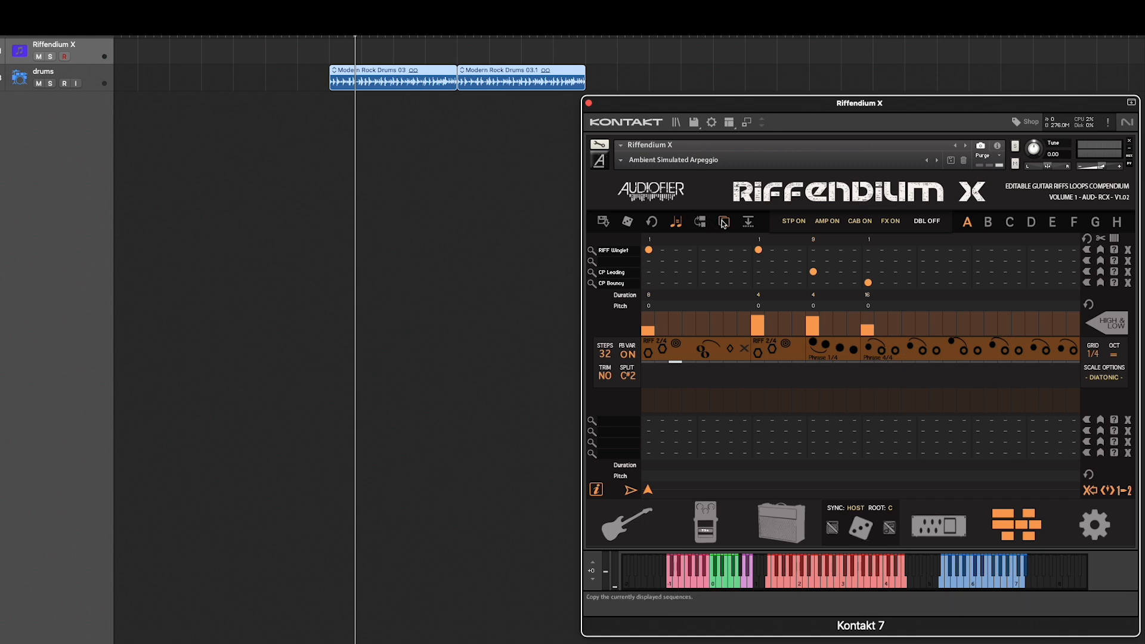
Step: Copy scene A's sequence into scene B together with its articulations
click(990, 223)
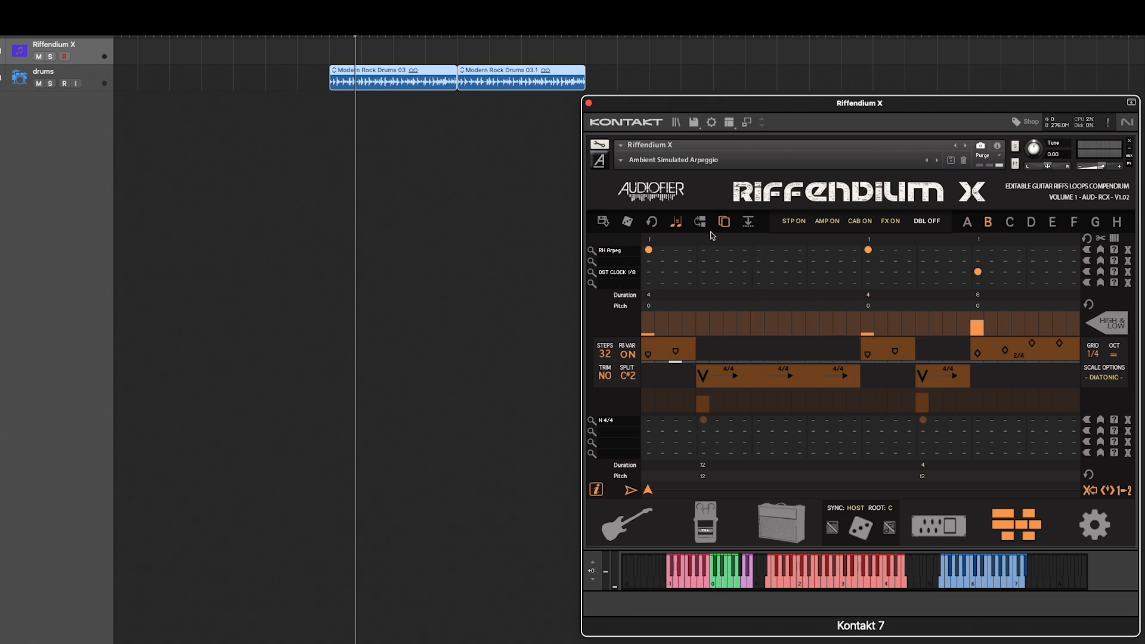
click(749, 222)
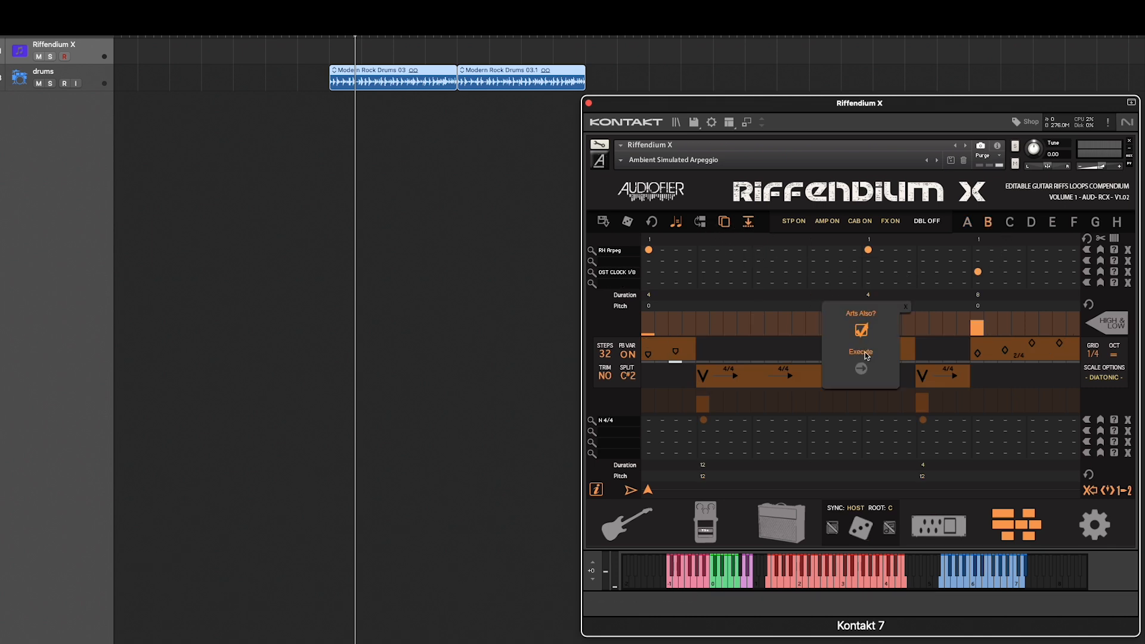
click(862, 369)
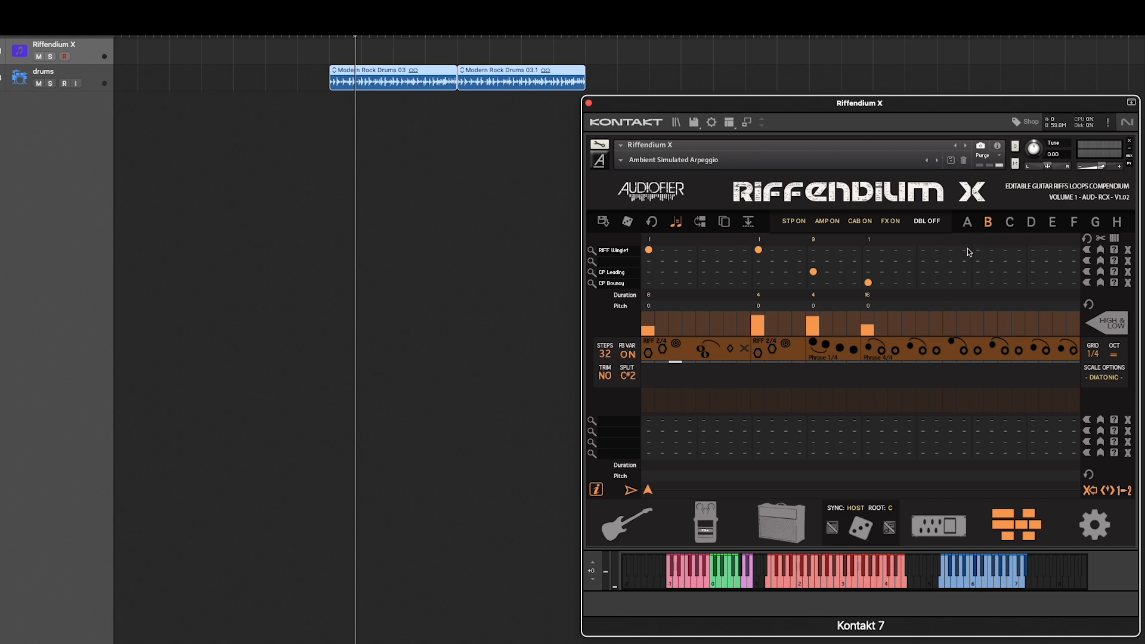
Step: Generate another sequence variation in scene A and lower the first RIFF Winglet's velocity slightly into the Part A range
click(968, 223)
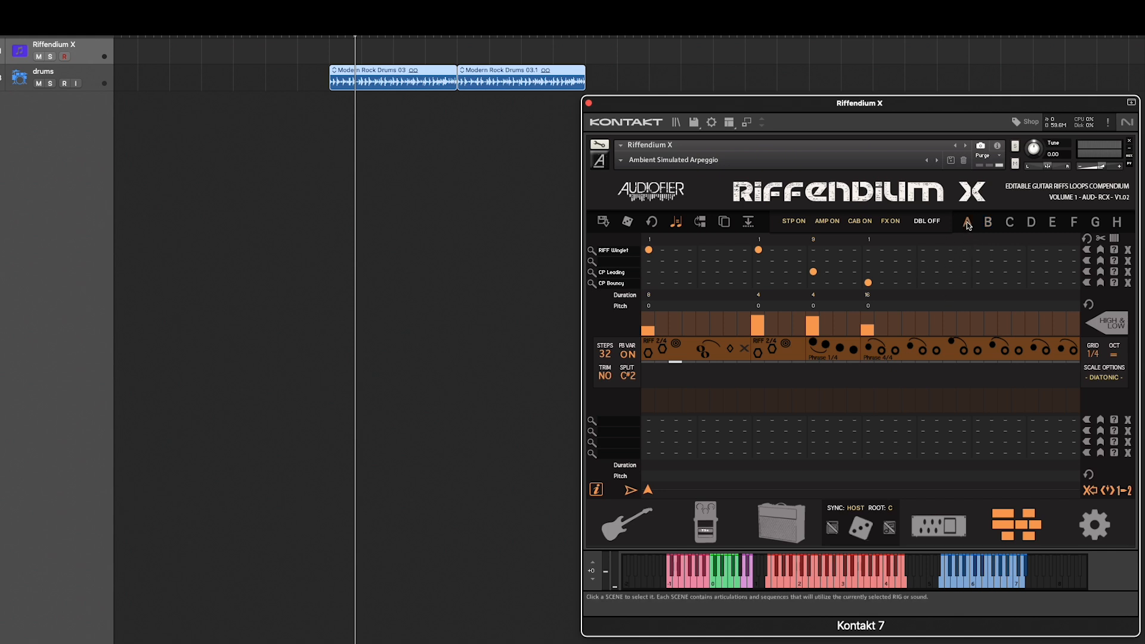
click(862, 526)
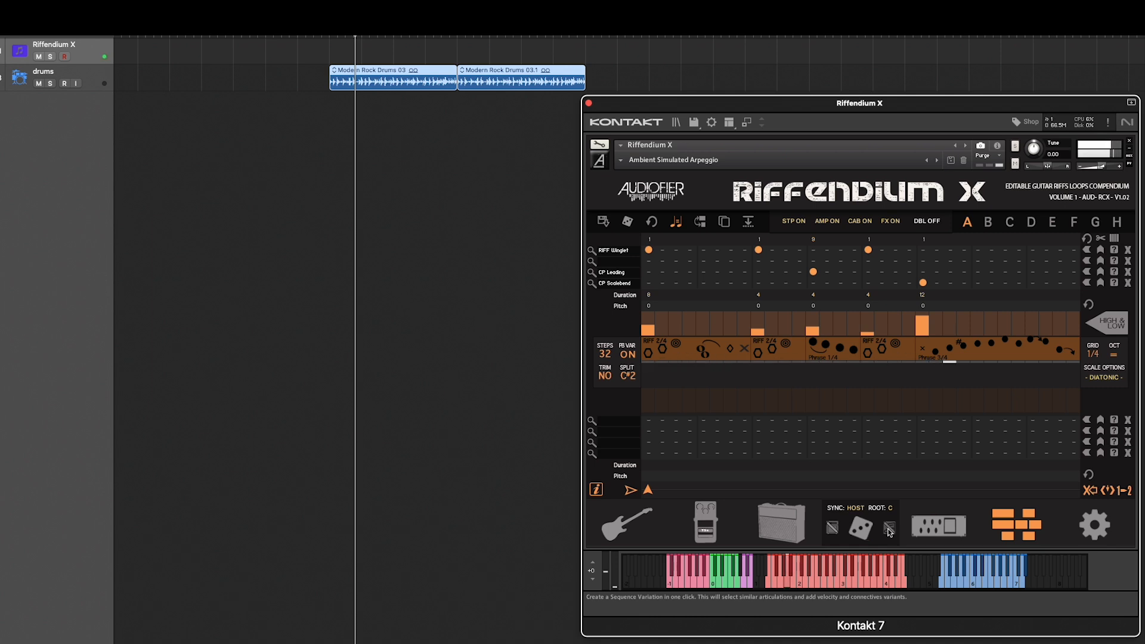
click(650, 332)
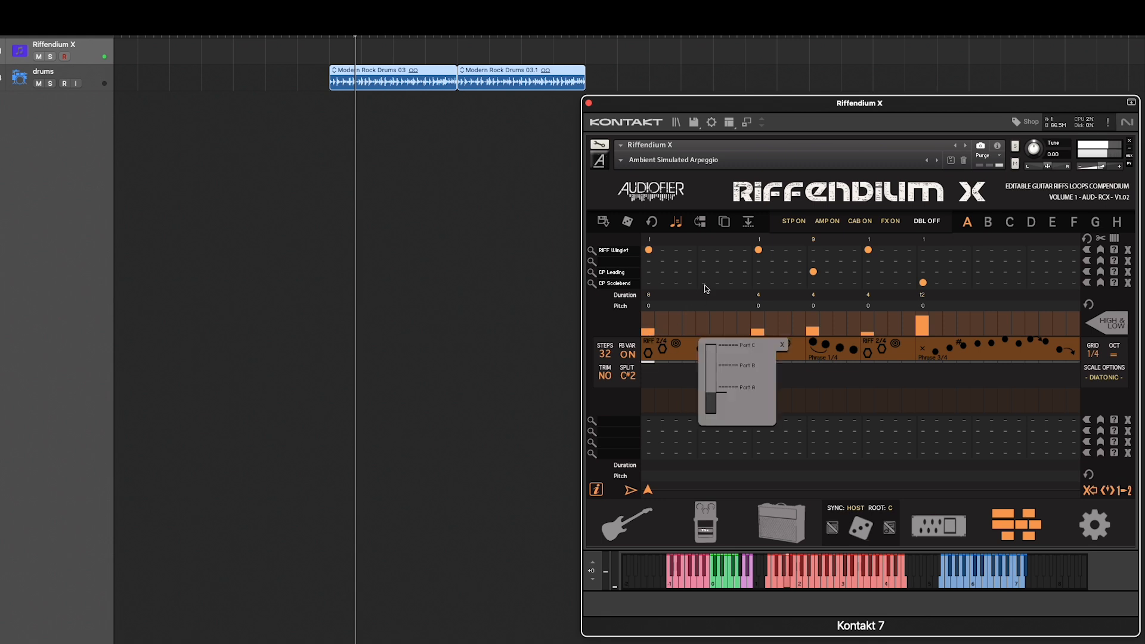
click(783, 346)
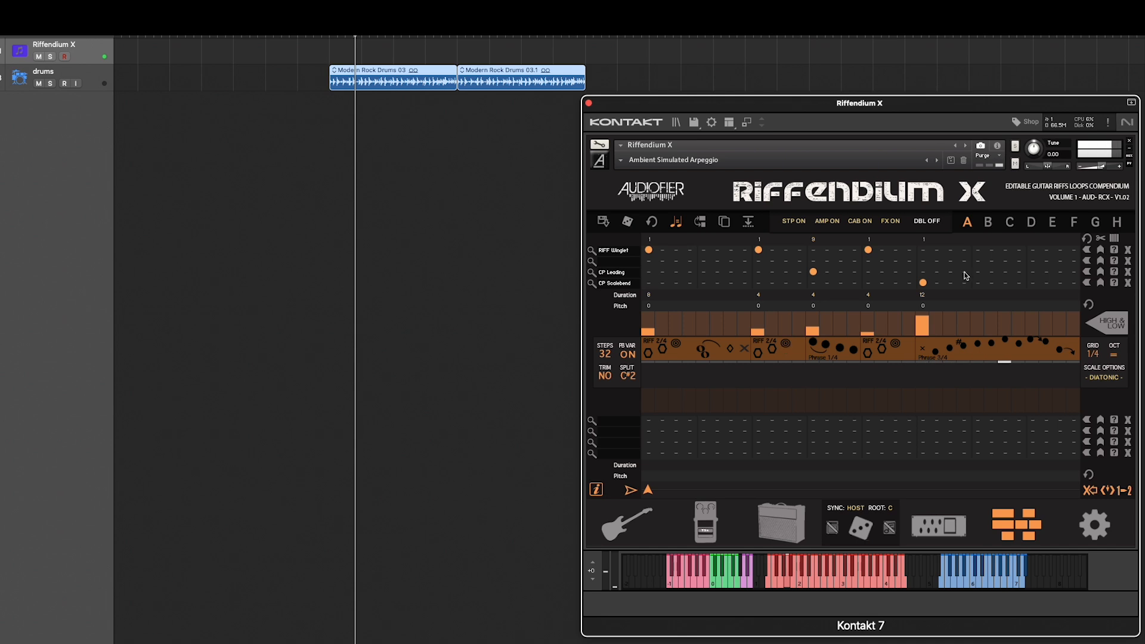
Step: Compare scene B with scene A, and copy scene A's sequence into scene C together with its articulations
click(988, 222)
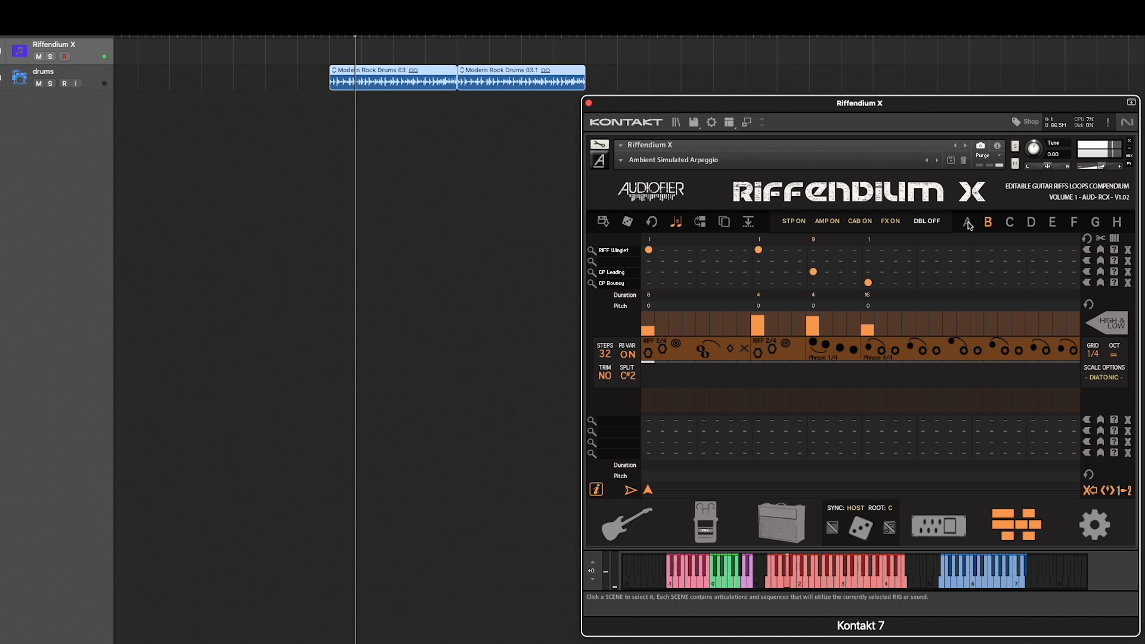
click(968, 223)
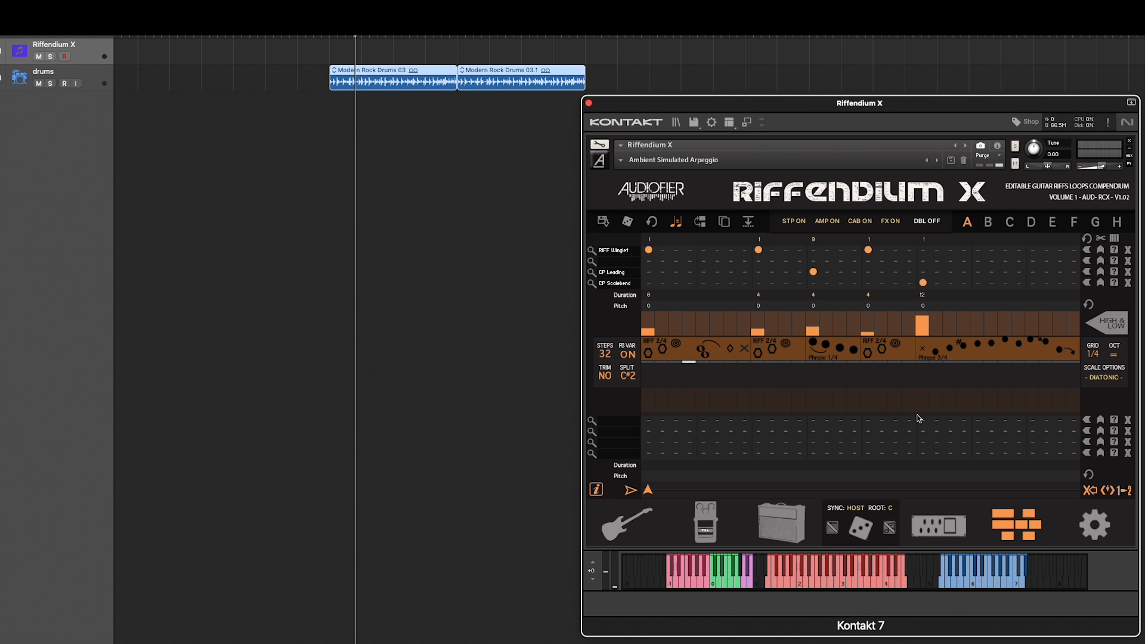
click(1010, 223)
click(752, 224)
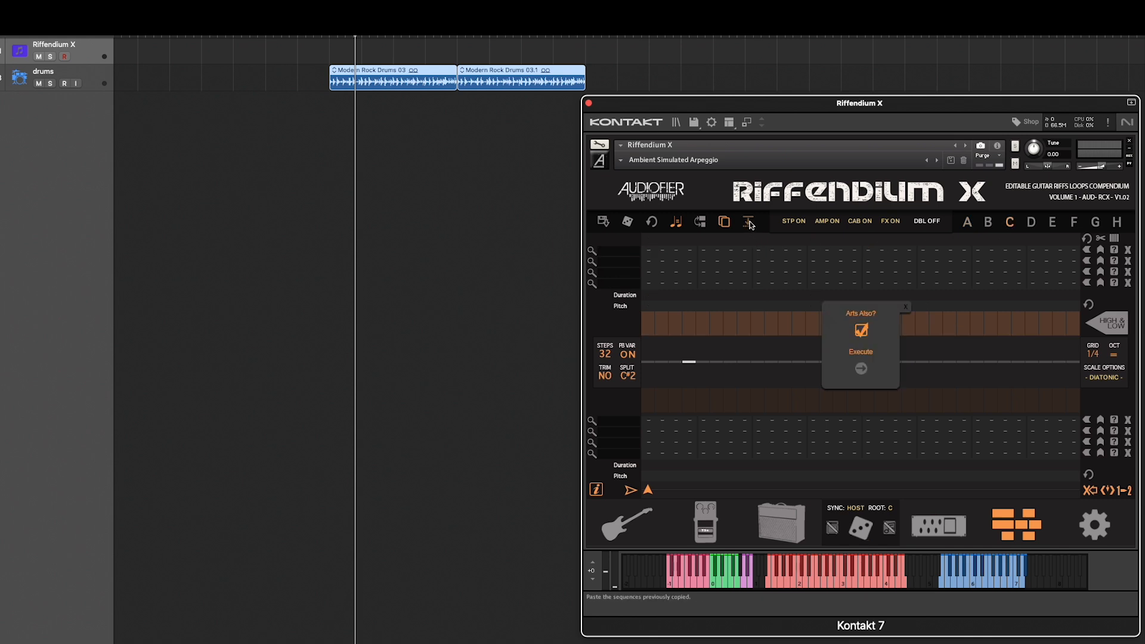
click(861, 370)
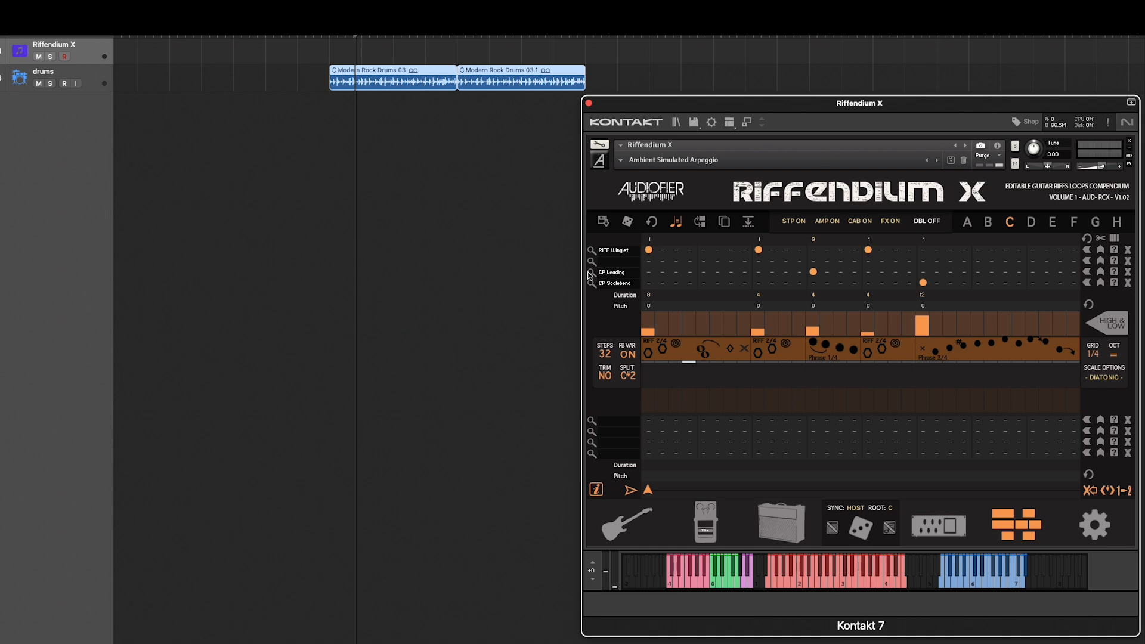
Step: Audition connective phrases for scene C's third articulation slot, including CP JustBlues, CP Legat, CP Simple43 and CP Bluesy, and load CP Chroma
click(626, 273)
click(967, 354)
click(1037, 354)
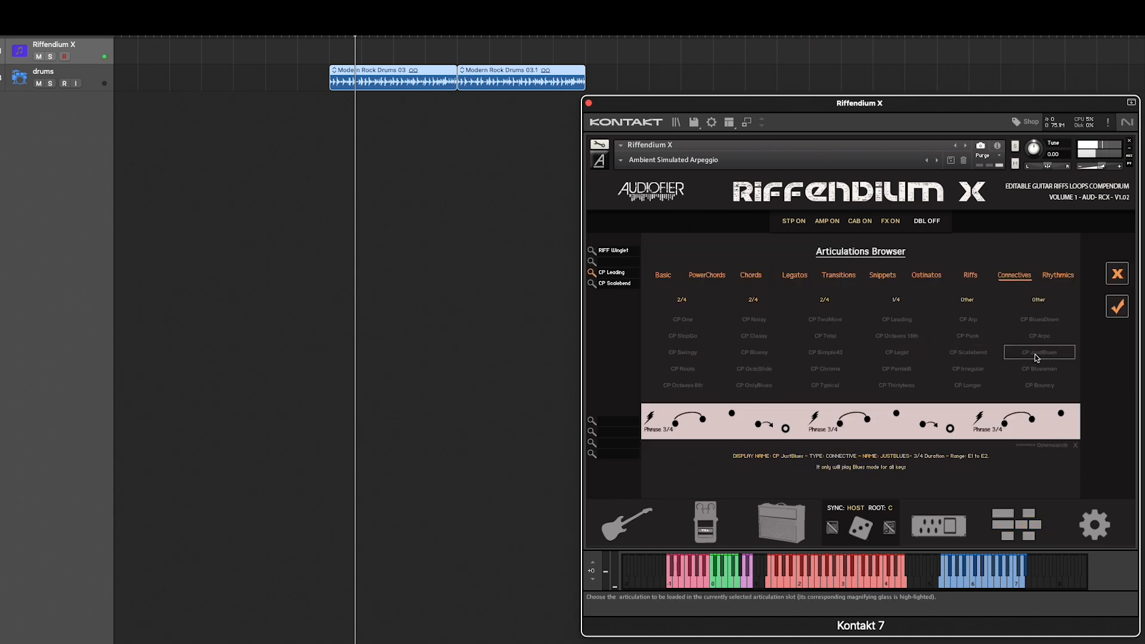
click(1044, 319)
click(893, 355)
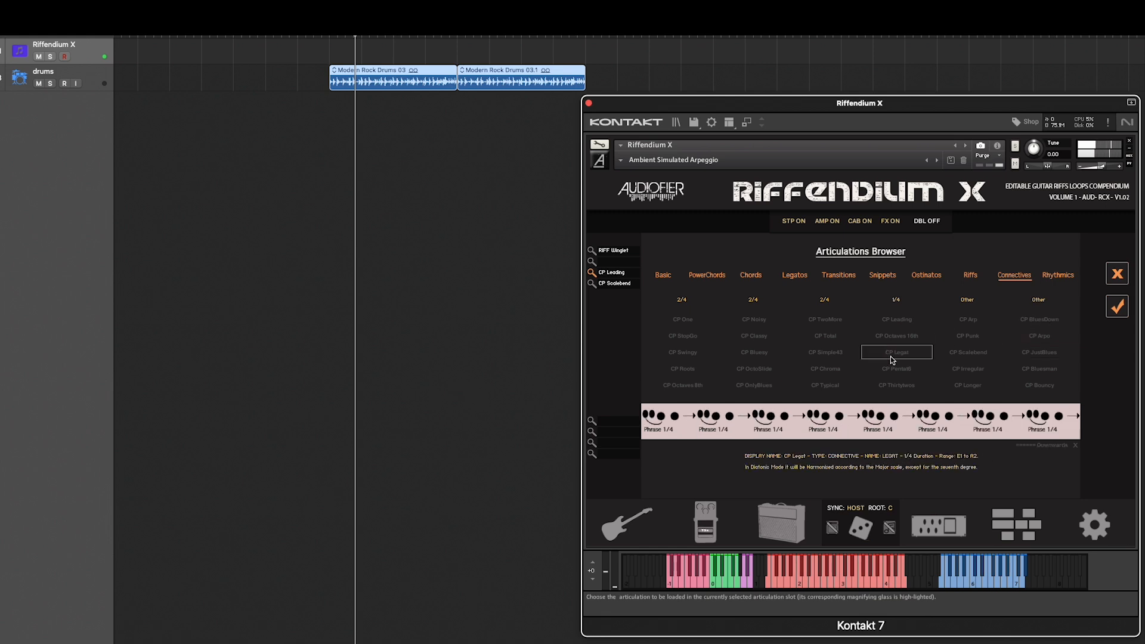
click(830, 352)
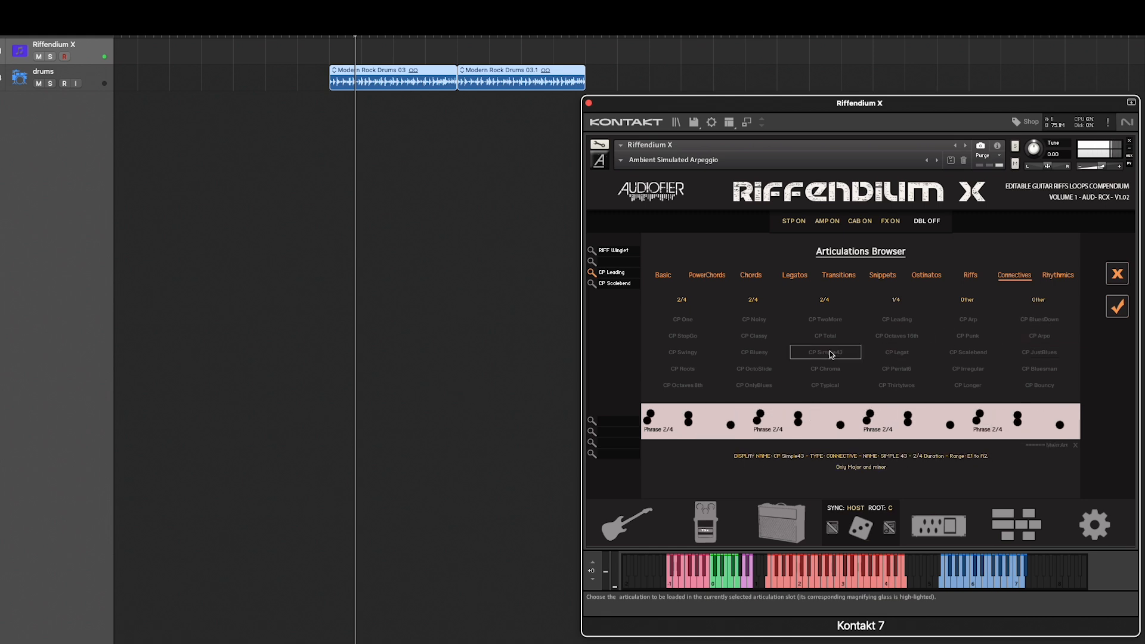
click(767, 353)
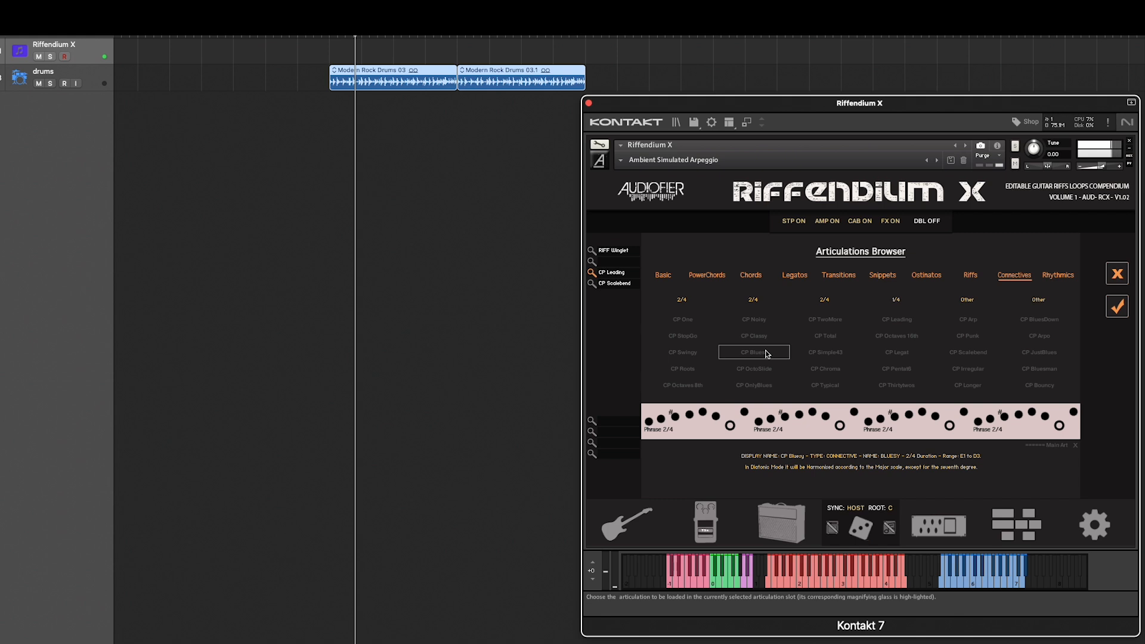
click(829, 371)
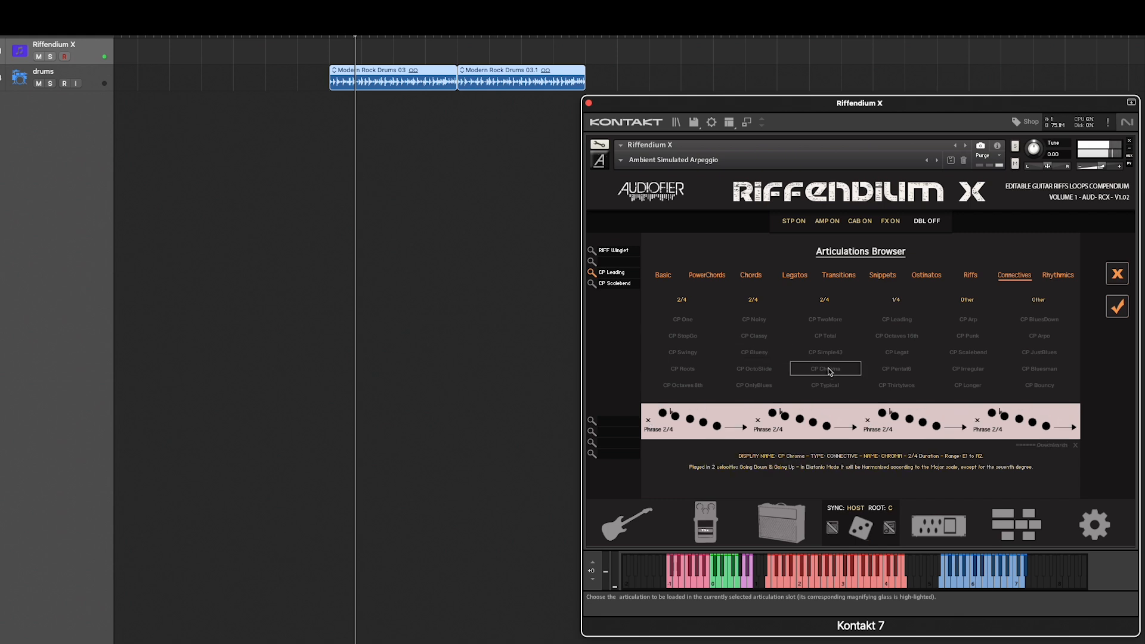
click(1116, 306)
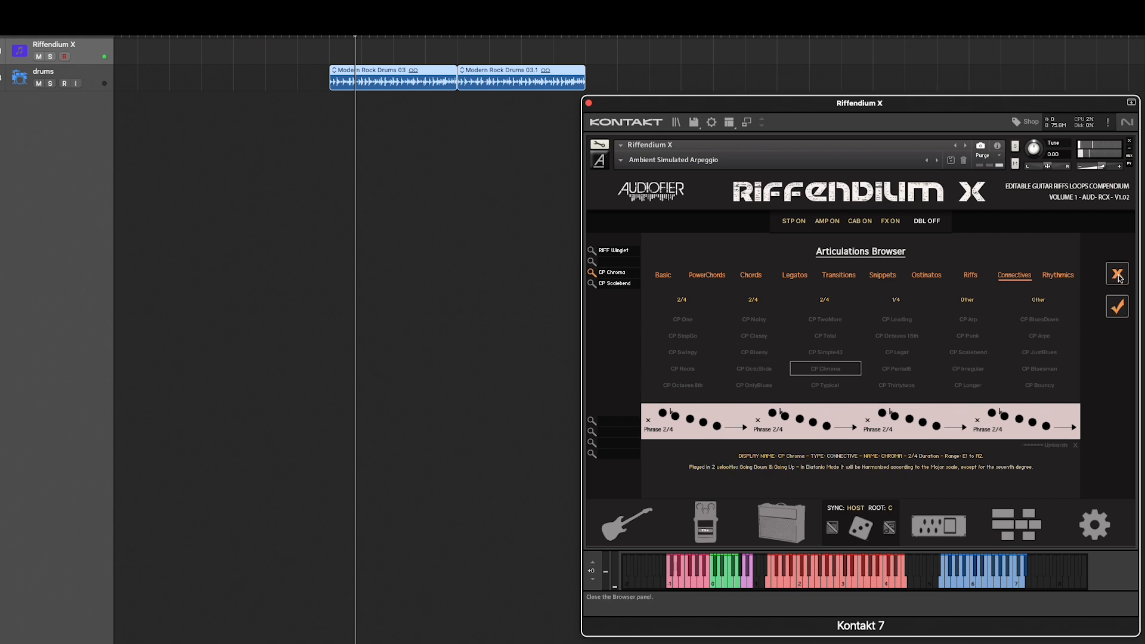
click(1117, 275)
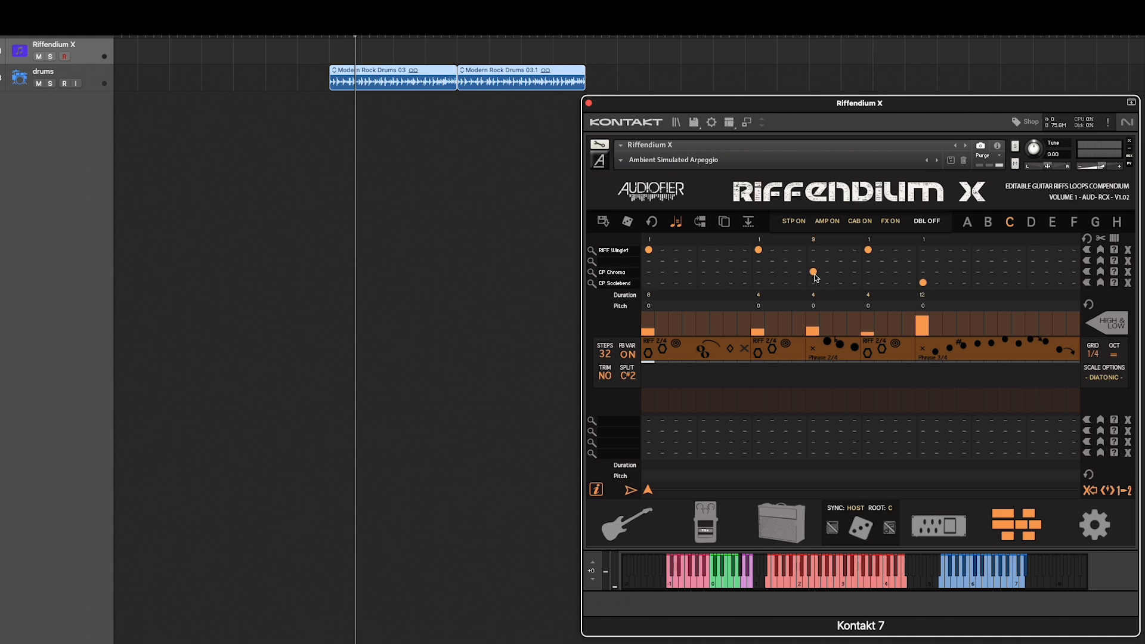
Step: Randomize scene C's third articulation slot until CP One is chosen and its fourth slot until CP JustBlues is chosen
click(1114, 272)
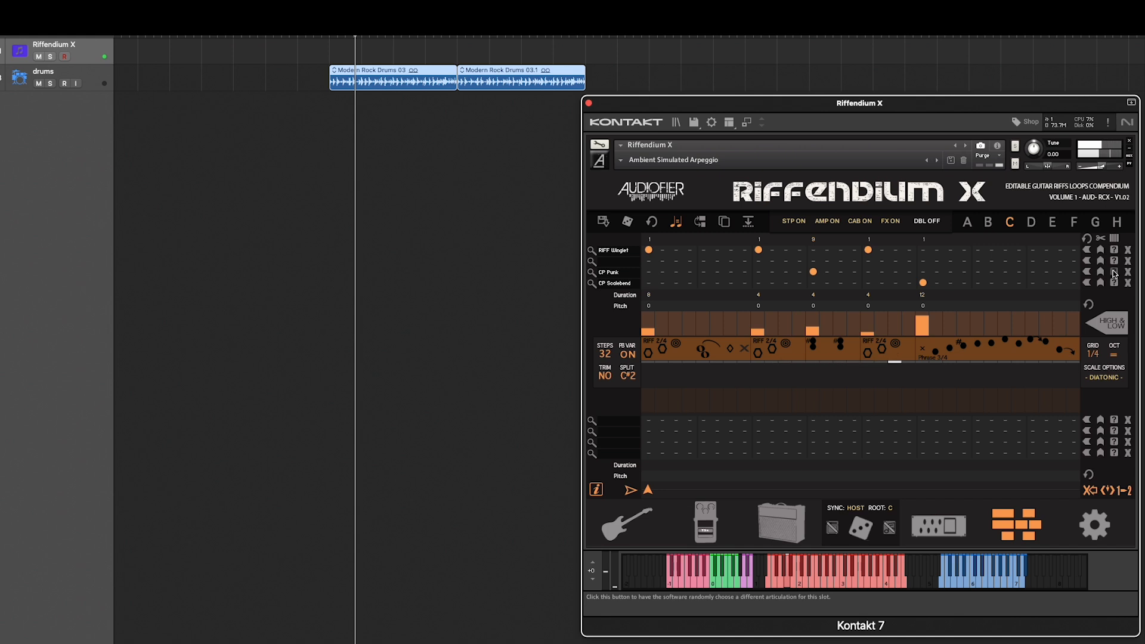
click(1113, 272)
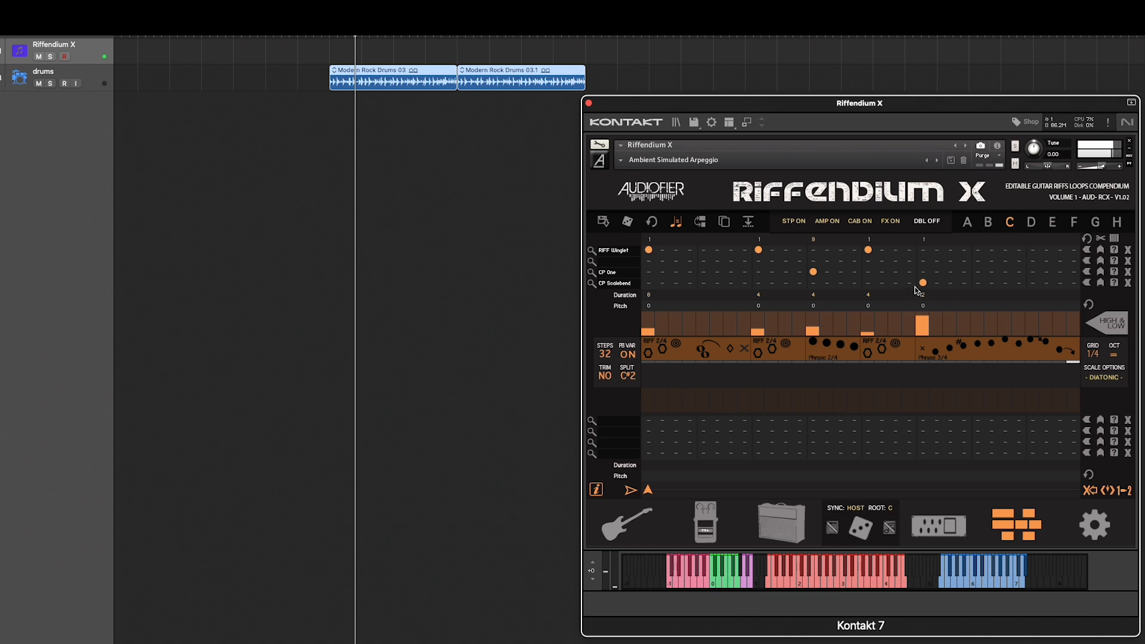
click(1114, 284)
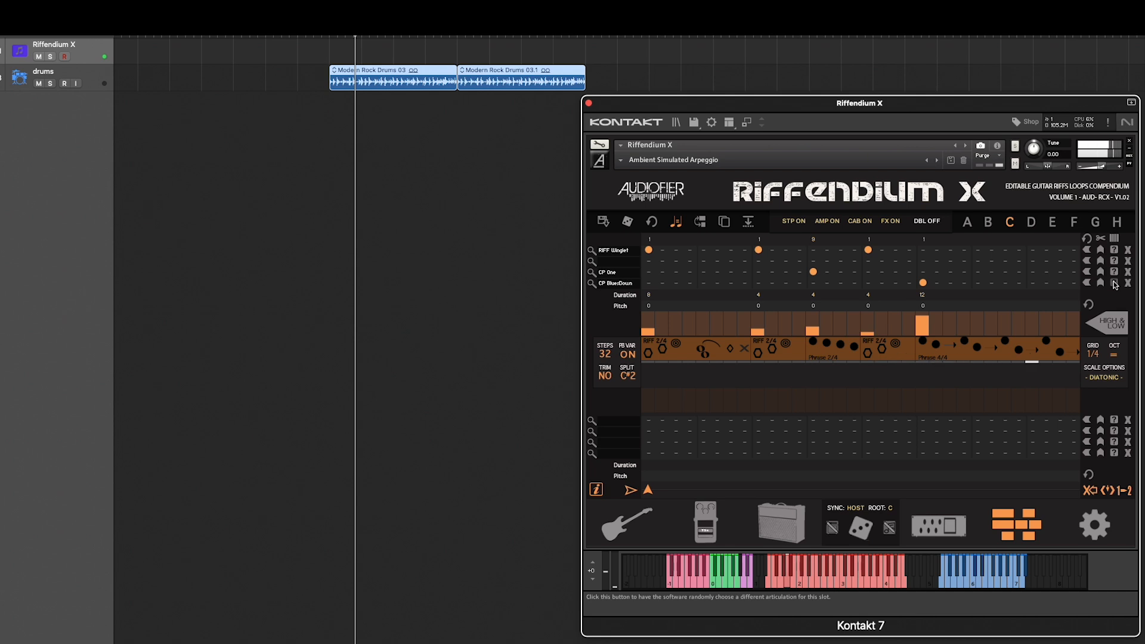
click(1114, 284)
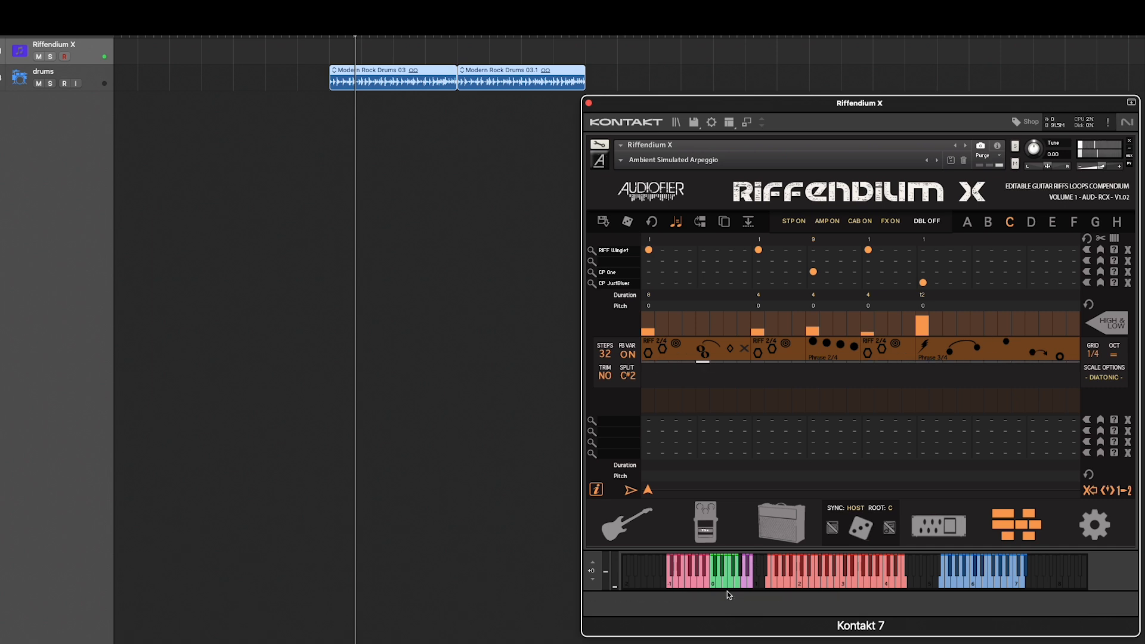
Step: Alternate playback between scenes A, B and C to compare their sequences
click(714, 582)
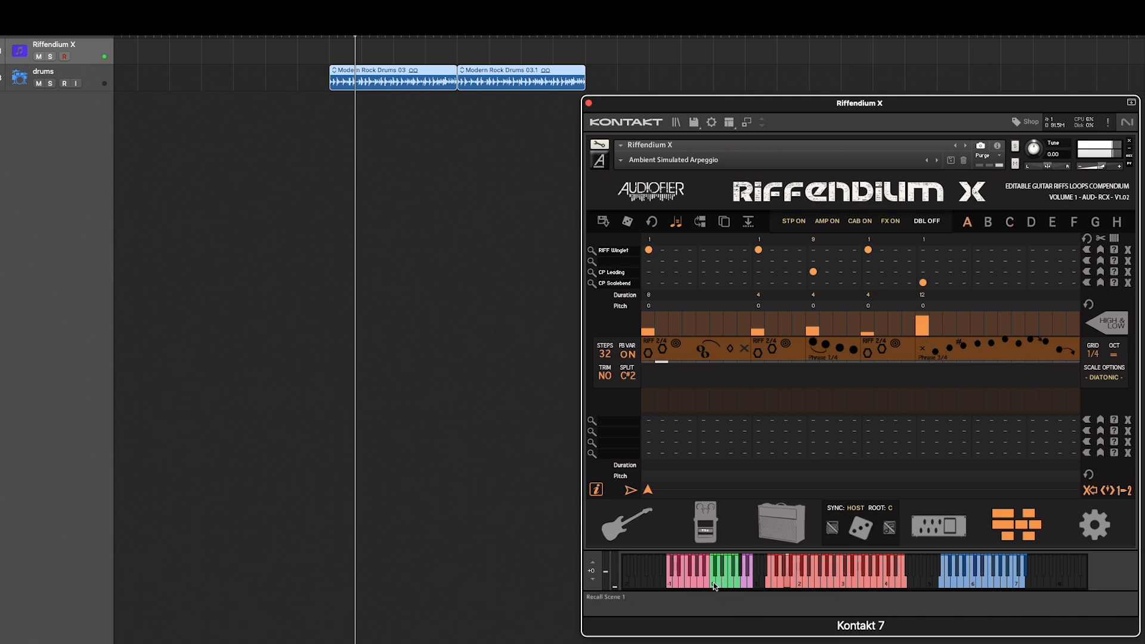
click(715, 571)
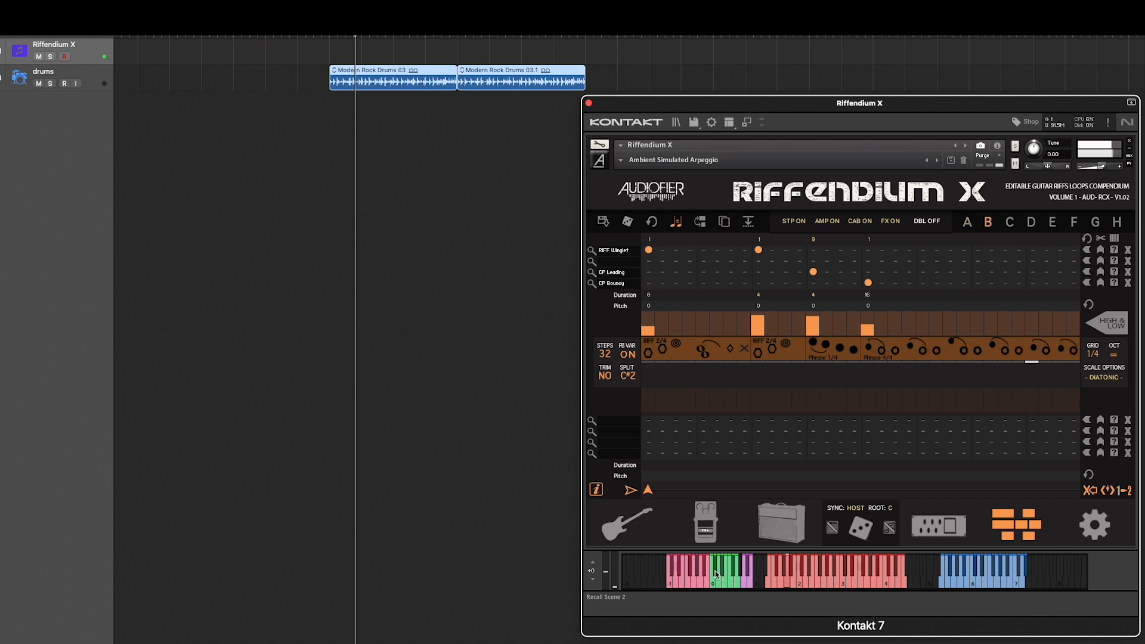
click(717, 581)
click(717, 585)
click(716, 577)
click(717, 582)
click(720, 579)
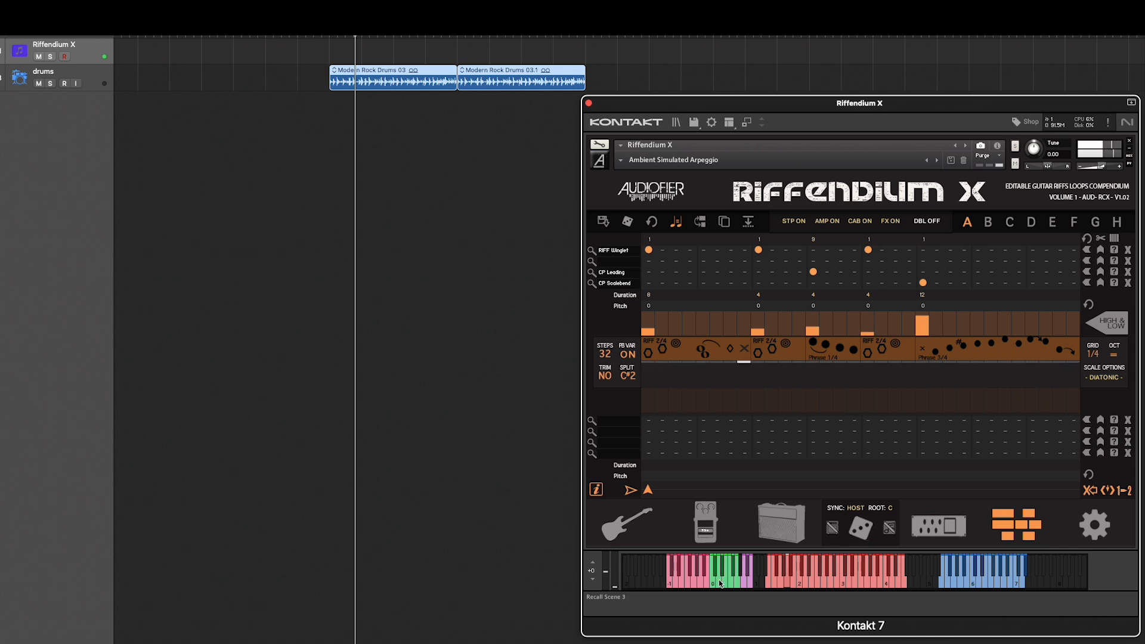
click(715, 575)
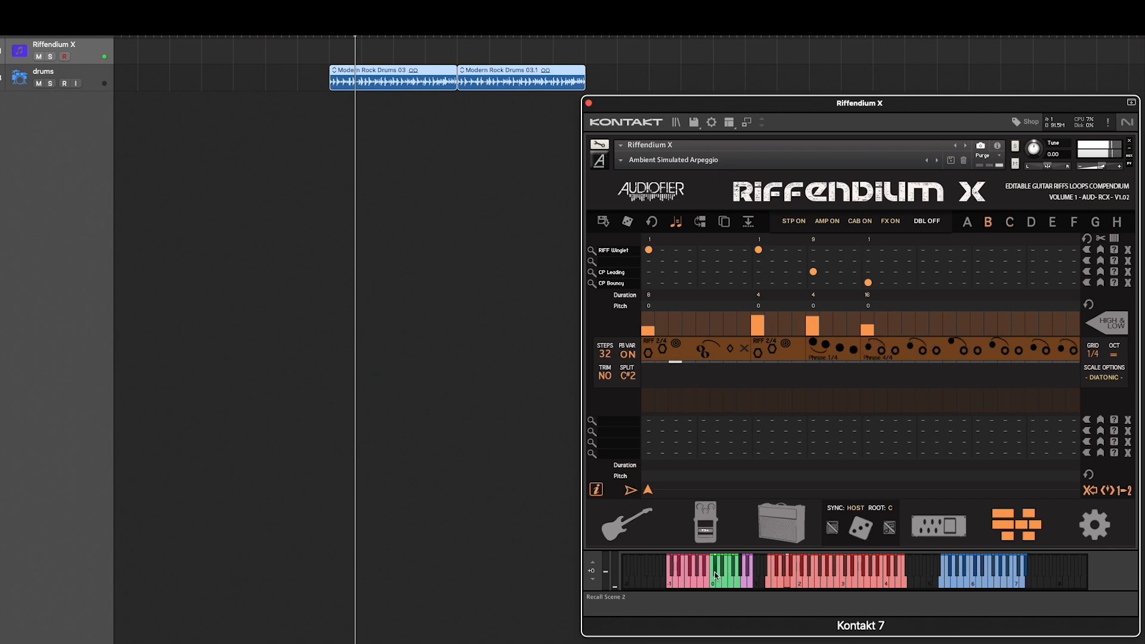
click(713, 581)
click(720, 582)
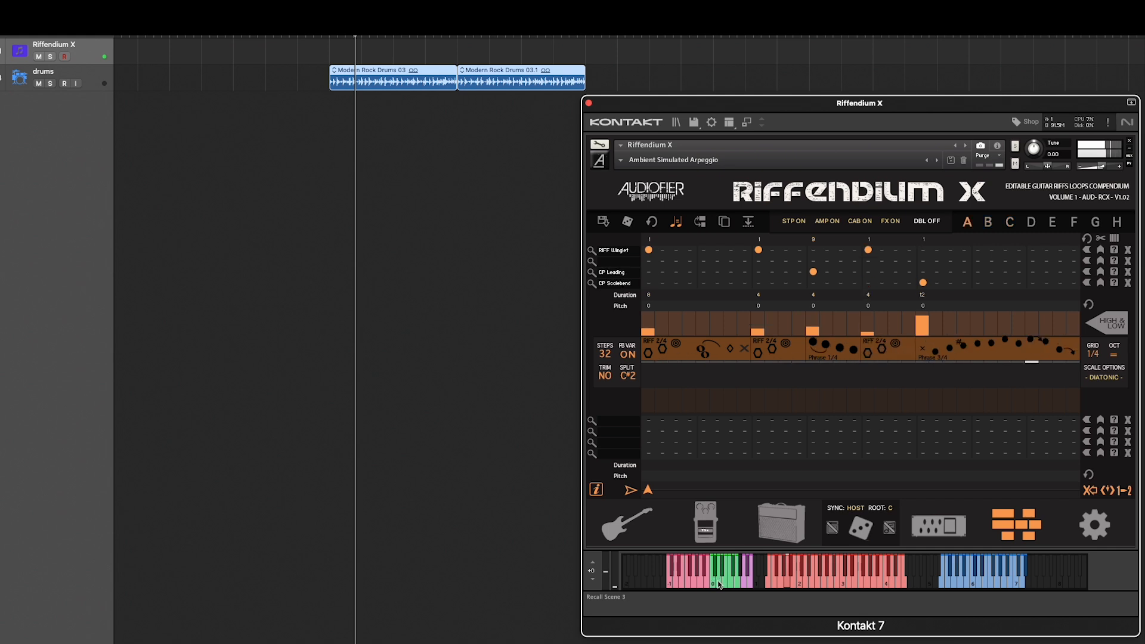
click(718, 576)
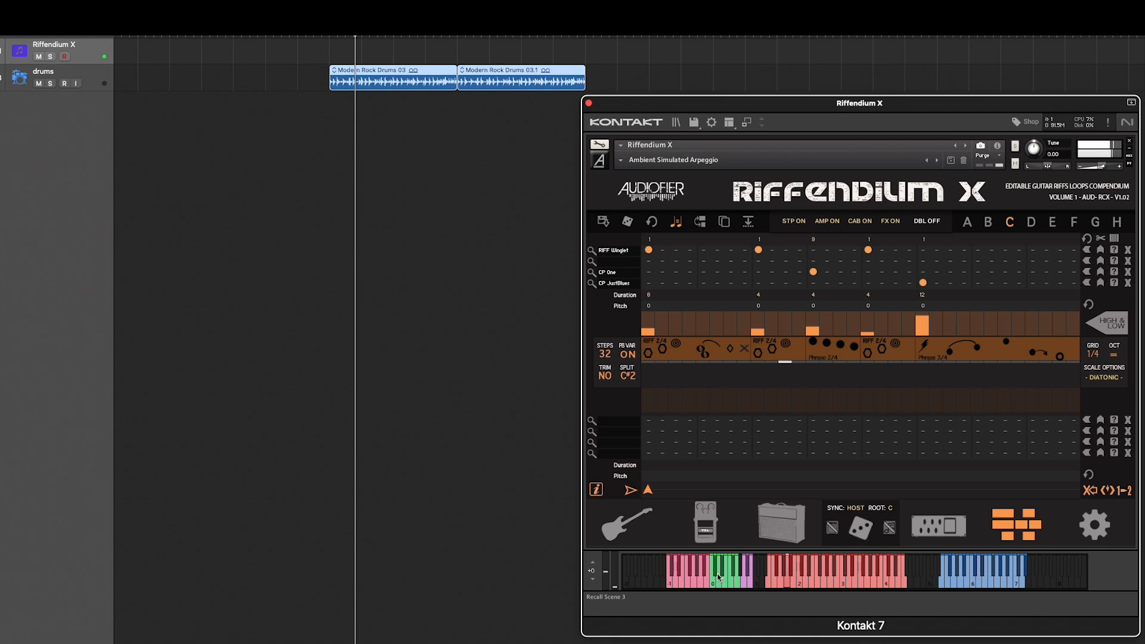
click(715, 584)
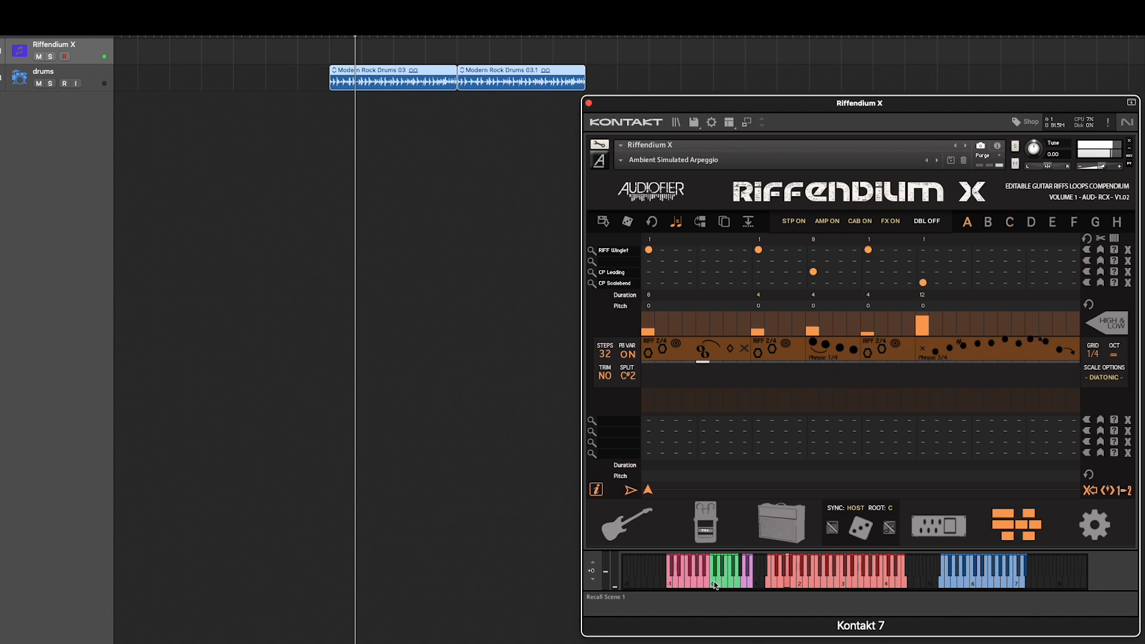
click(719, 583)
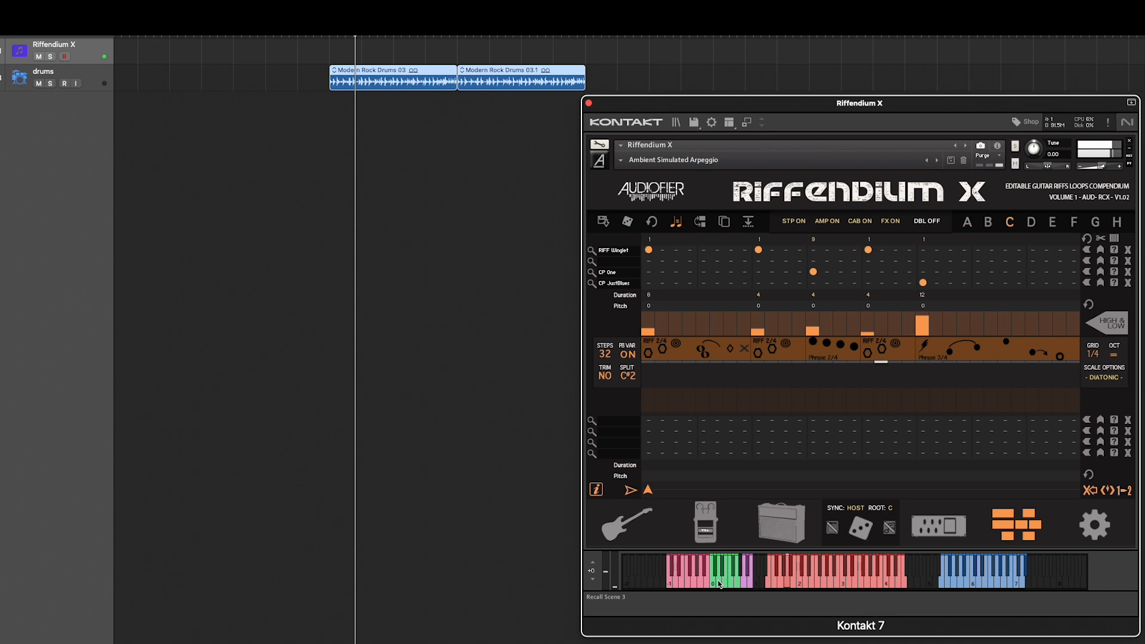
click(712, 583)
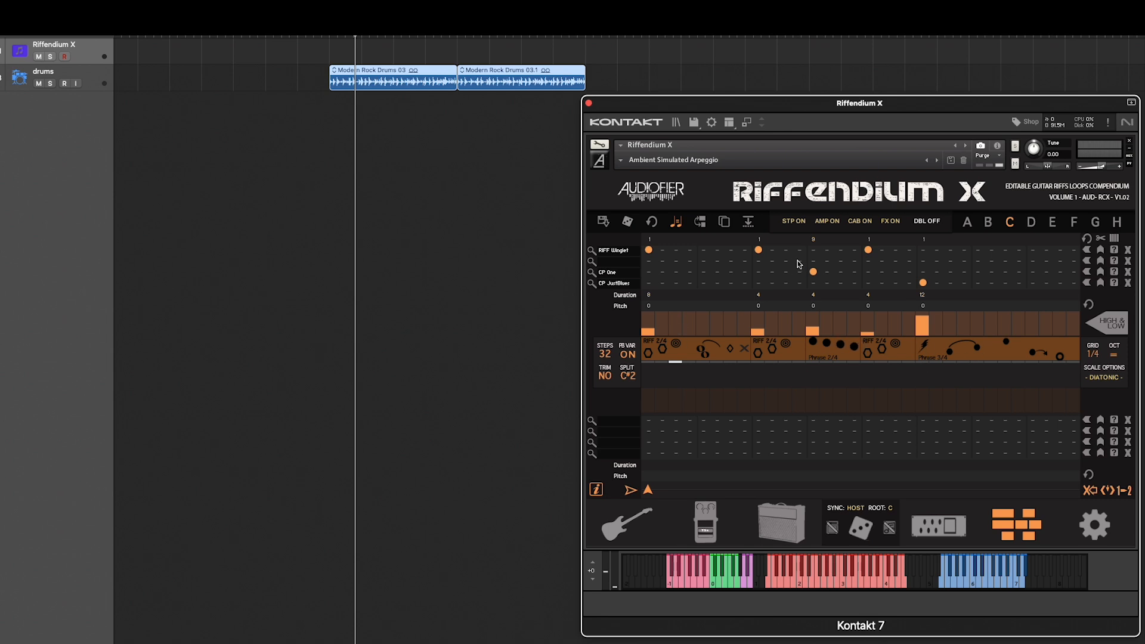
Step: Set the sample start of the CP One phrase in scene C to 4
click(815, 241)
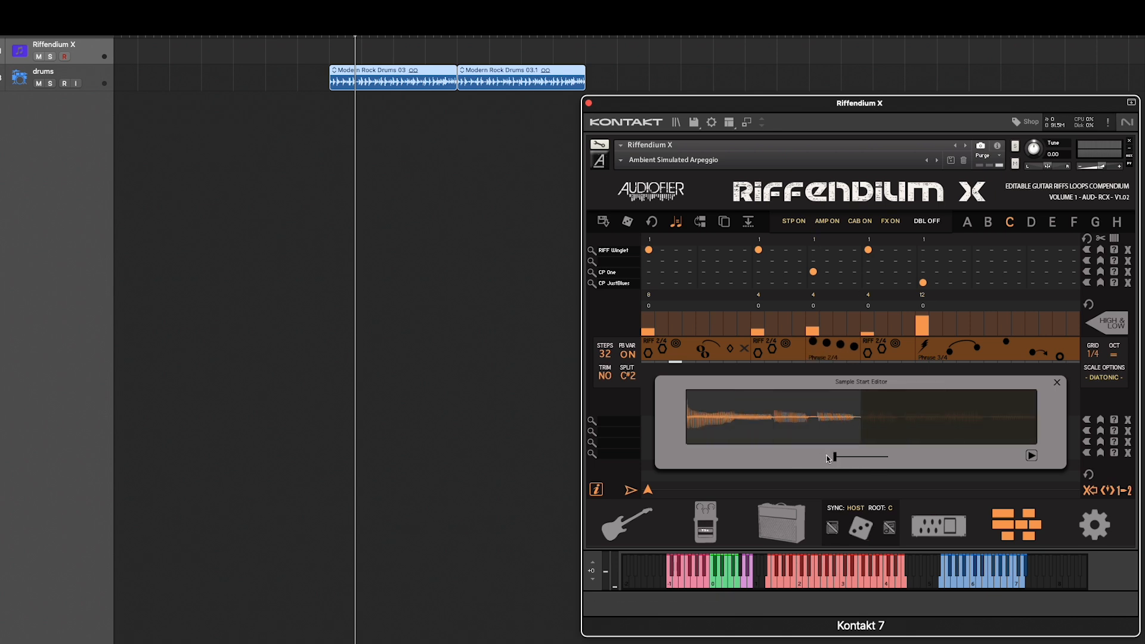
mouse_move(834, 458)
mouse_down()
mouse_move(874, 458)
mouse_move(823, 458)
mouse_up()
mouse_move(835, 460)
mouse_down()
mouse_move(876, 462)
mouse_move(834, 464)
mouse_up()
mouse_move(842, 464)
mouse_down()
mouse_move(886, 461)
mouse_move(845, 461)
mouse_move(863, 457)
mouse_up()
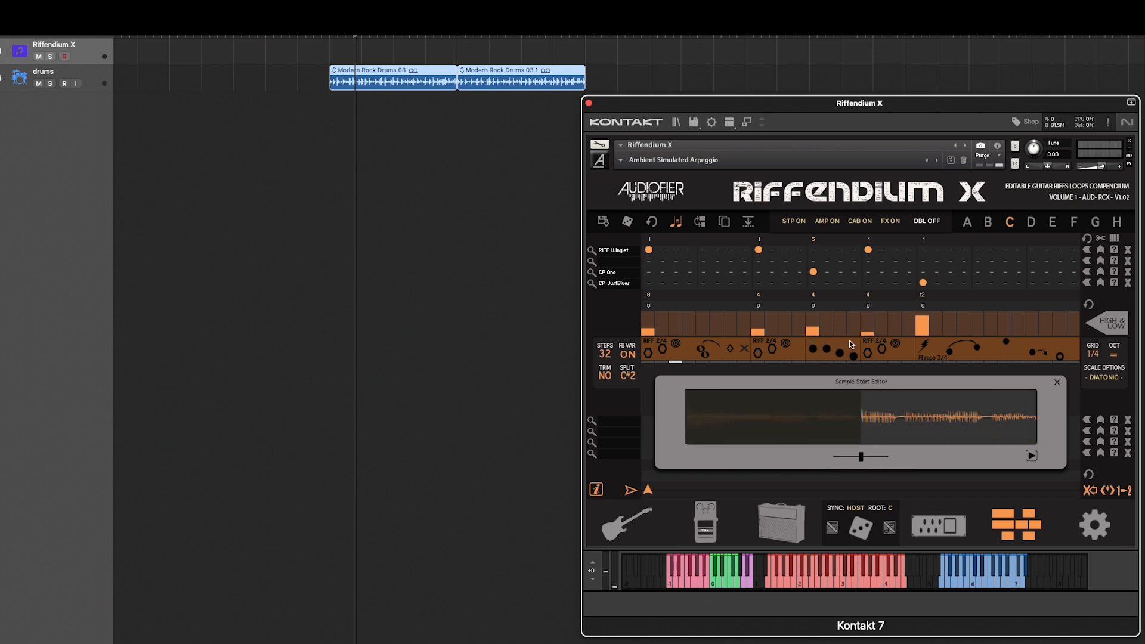
scroll(876, 407, down, 1)
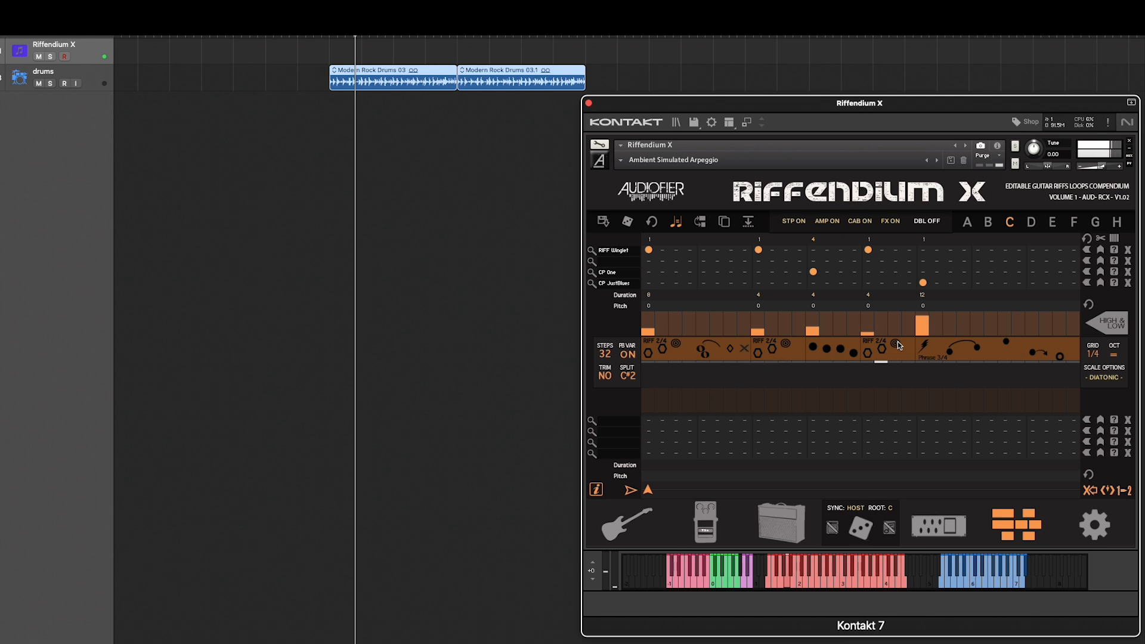
Step: Raise the third RIFF Winglet's velocity into the Part C range, and compare CP JustBlues at Part A and Part B velocities
click(870, 335)
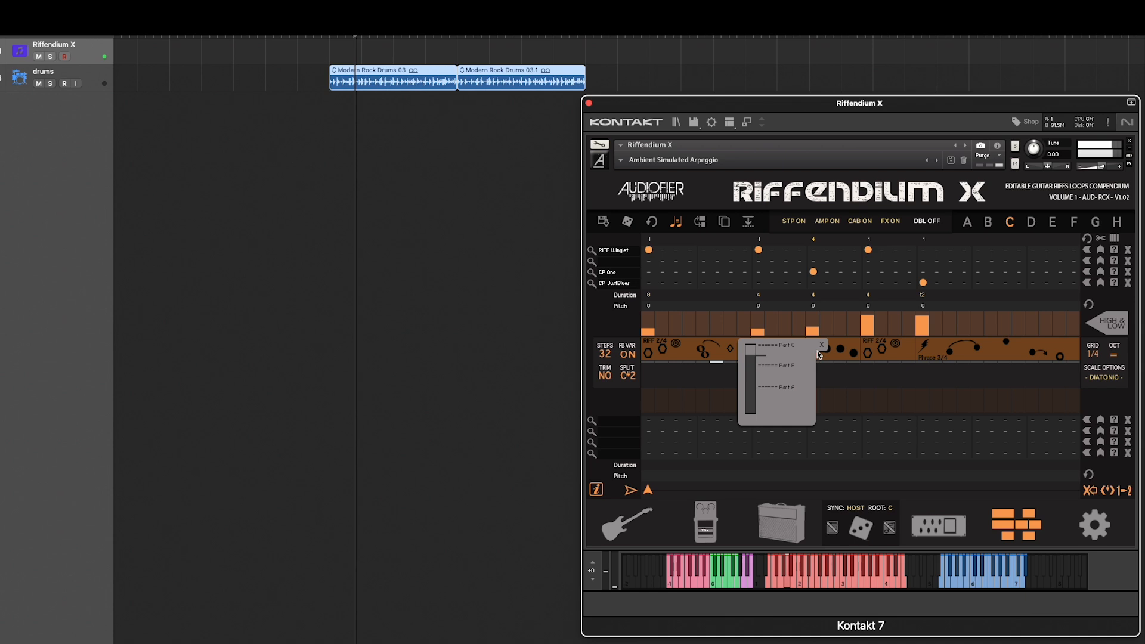
click(822, 345)
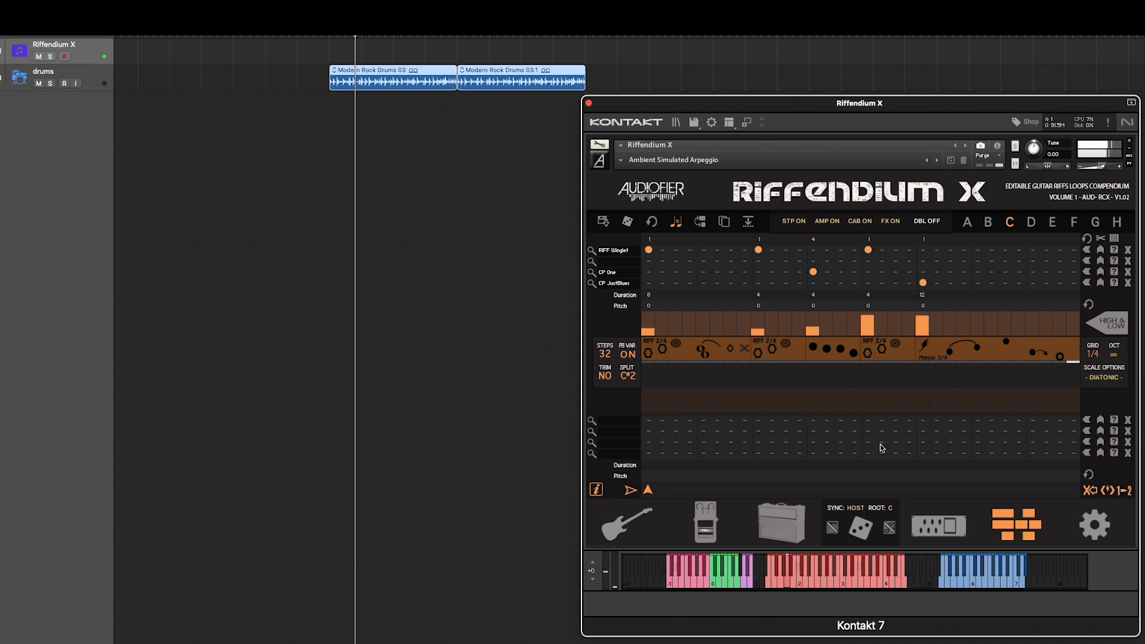
click(925, 321)
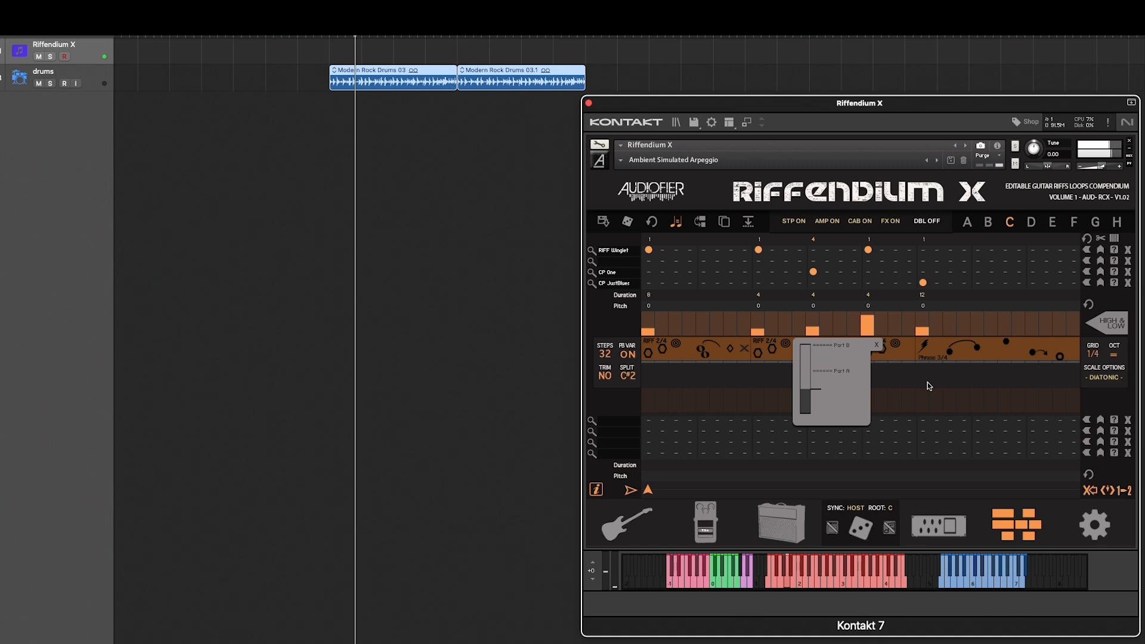
click(876, 344)
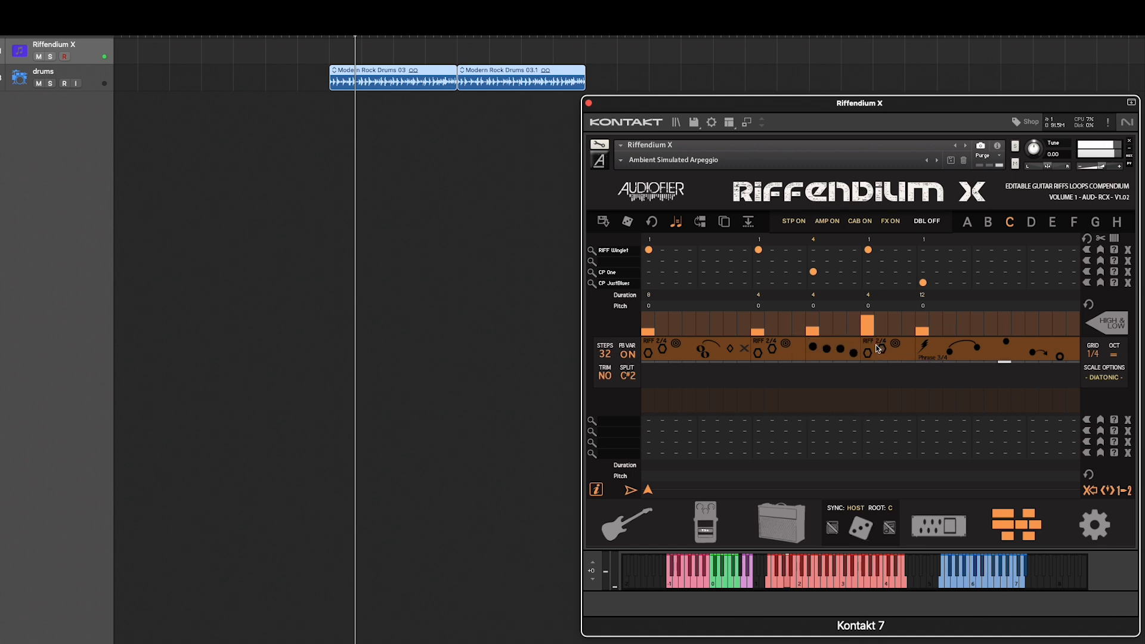
drag(923, 329, 924, 315)
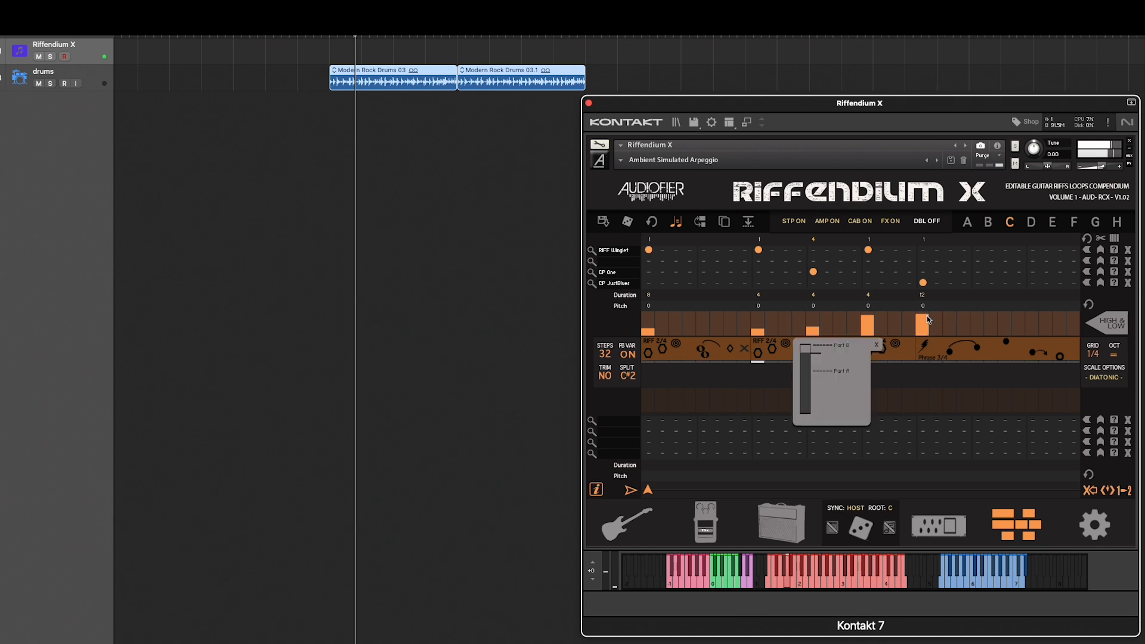
click(877, 346)
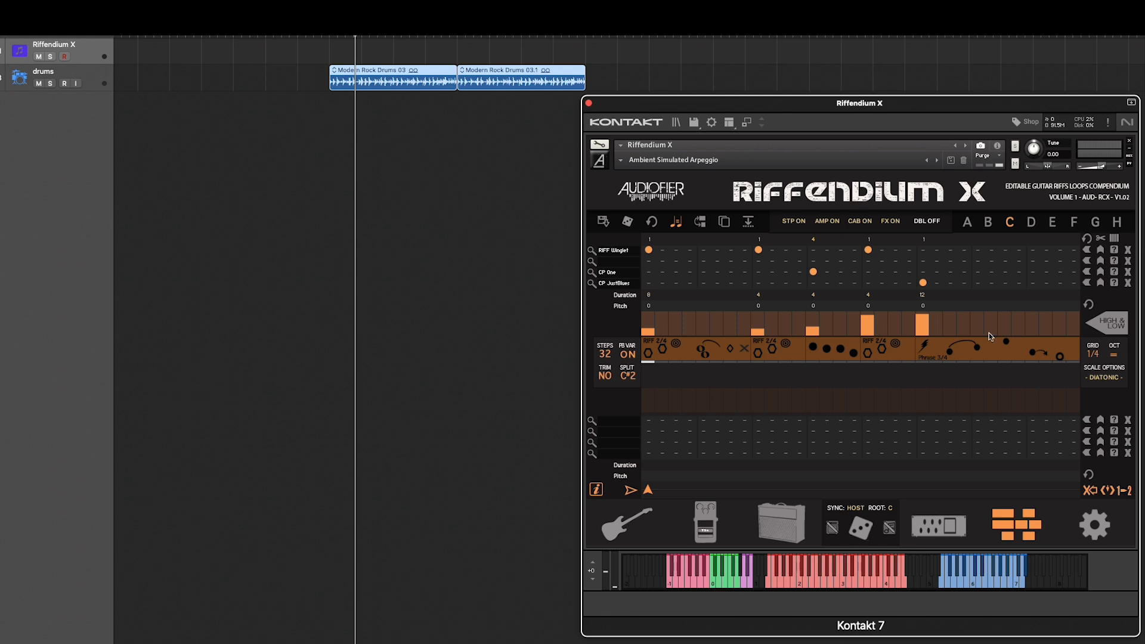
Step: Lower CP JustBlues's velocity slightly within the Part B range and the first RIFF Winglet's velocity near the bottom of Part A
drag(923, 319, 925, 318)
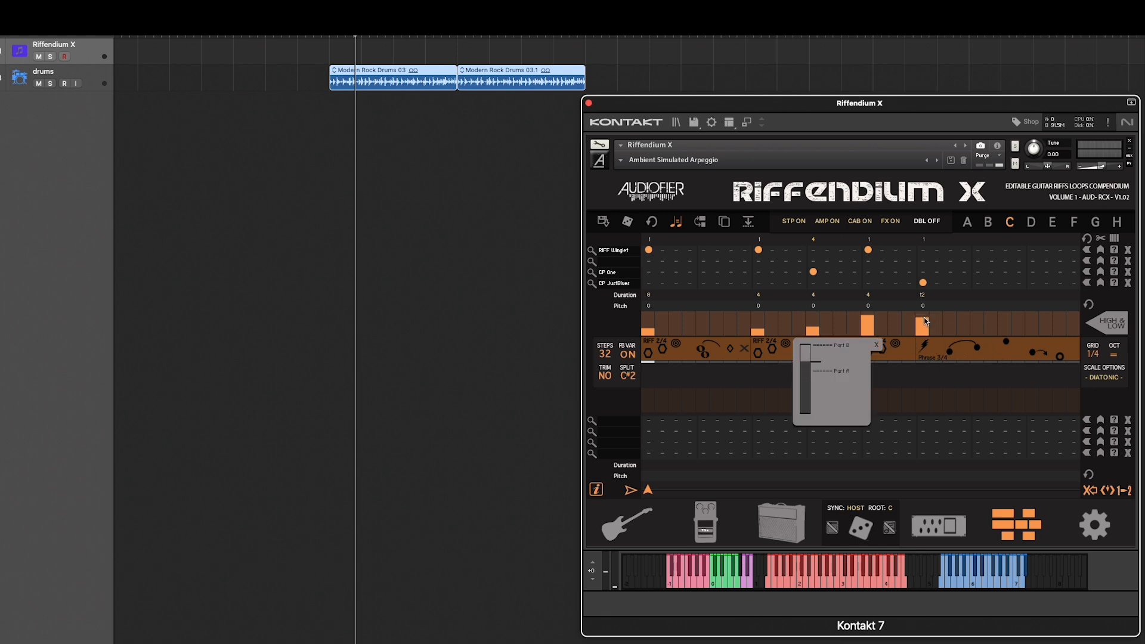
click(875, 344)
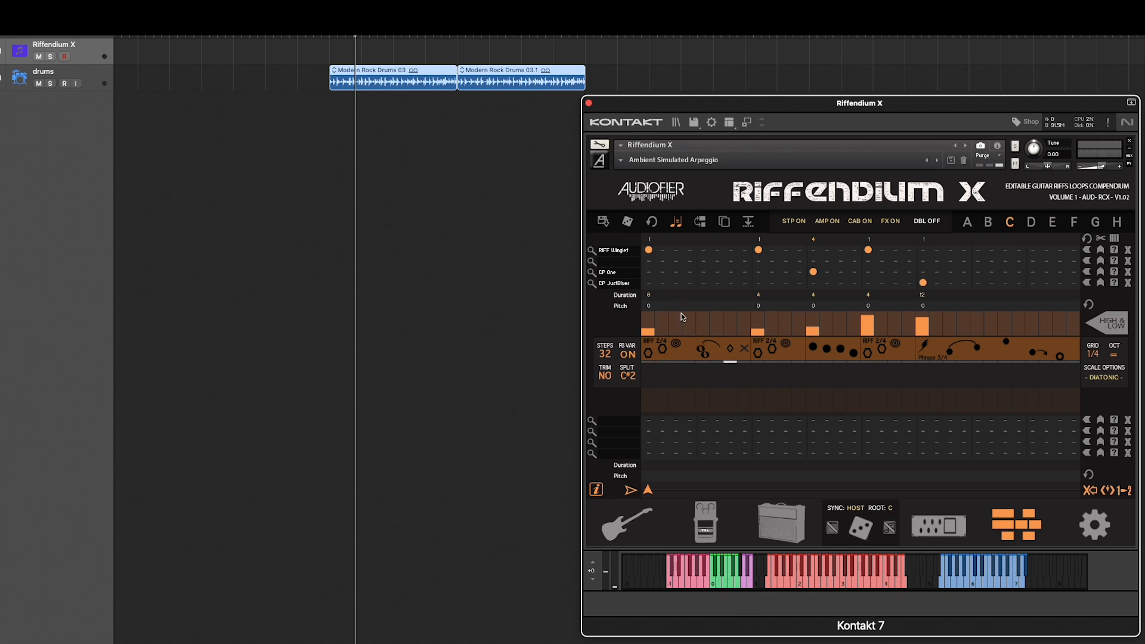
click(649, 332)
drag(646, 332, 646, 333)
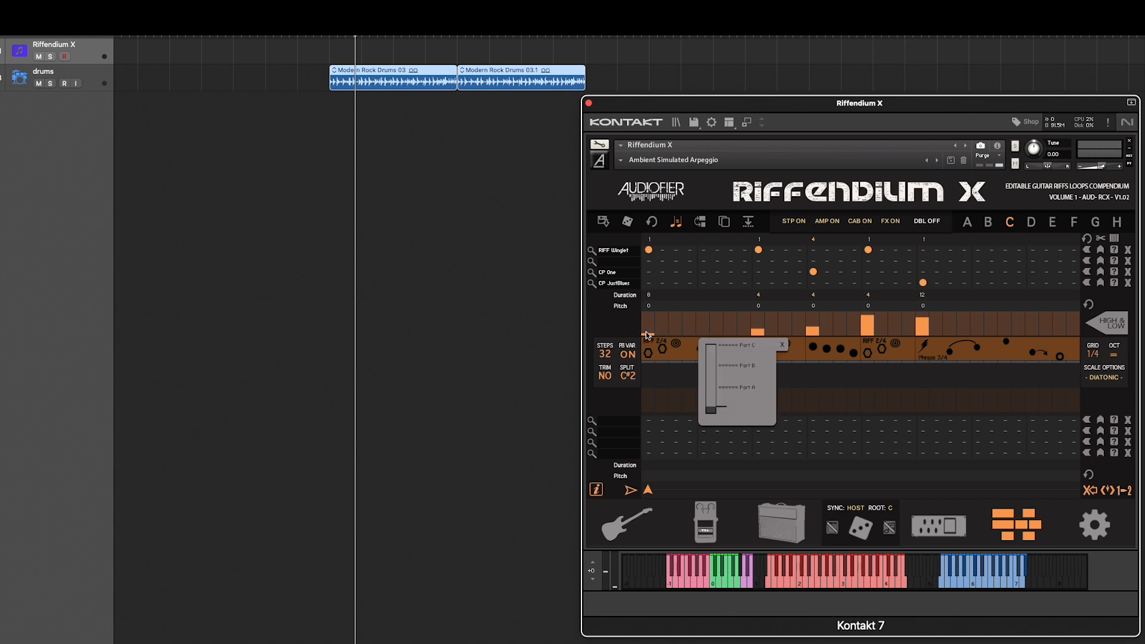
Step: Copy scene A's sequence with its articulations into scene D and fill the pattern with RIFF Winglet every eight steps
click(1031, 222)
click(749, 222)
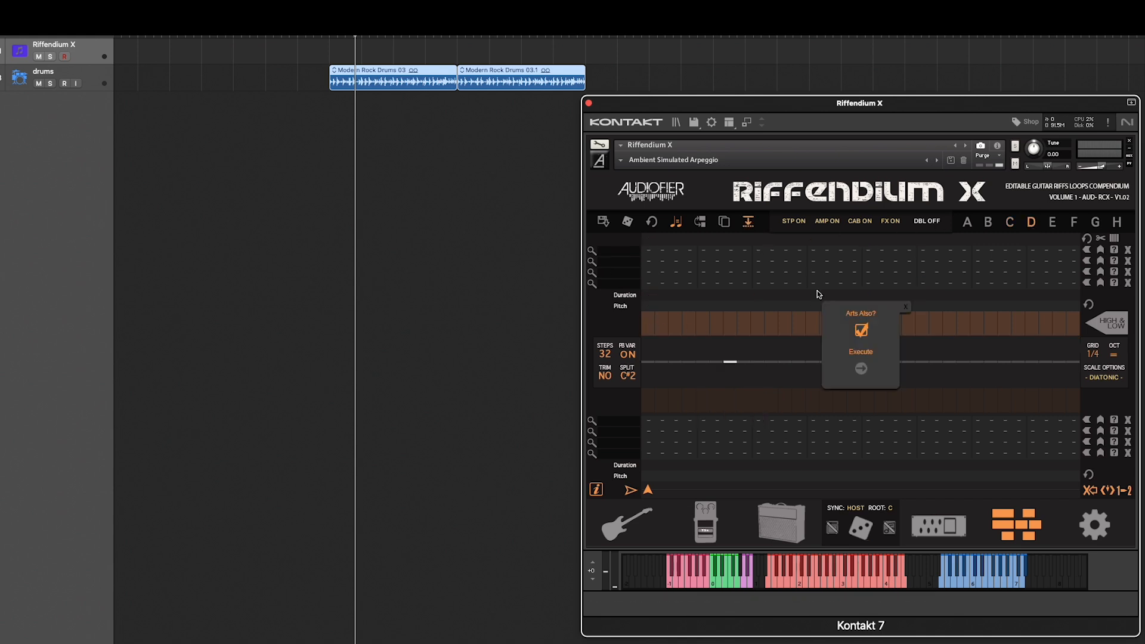
click(866, 370)
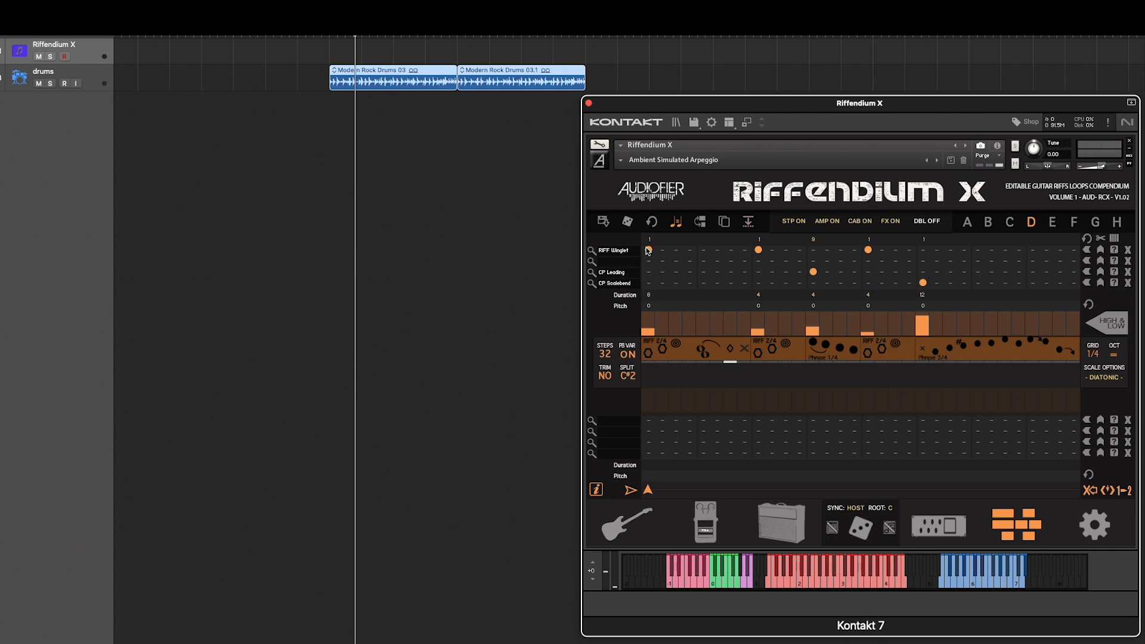
click(1087, 250)
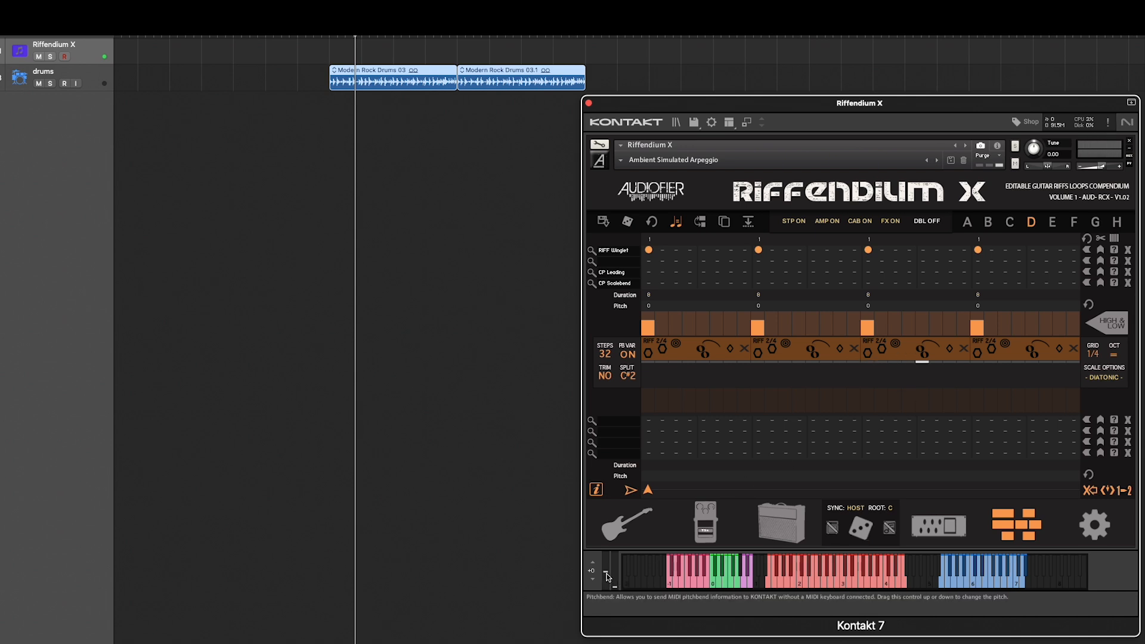
Step: Audition RIFF Winglet with the pitch bend raised and lowered
mouse_move(605, 574)
mouse_down()
mouse_move(605, 591)
mouse_move(607, 558)
mouse_up()
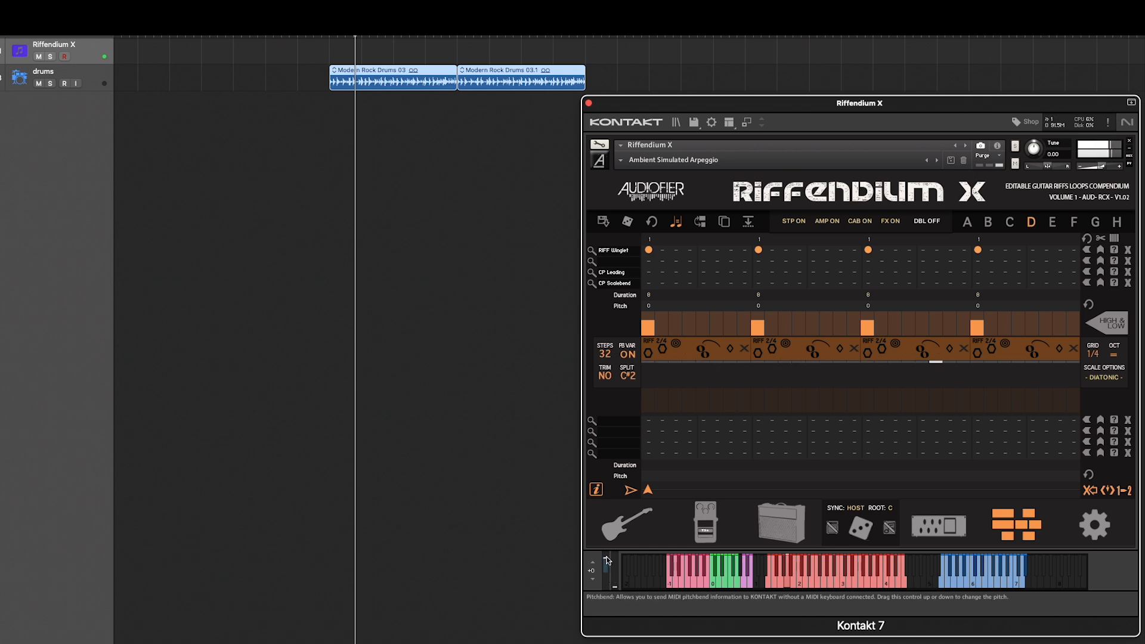
mouse_move(606, 557)
mouse_down()
mouse_move(605, 586)
mouse_move(603, 556)
mouse_up()
drag(607, 574, 606, 590)
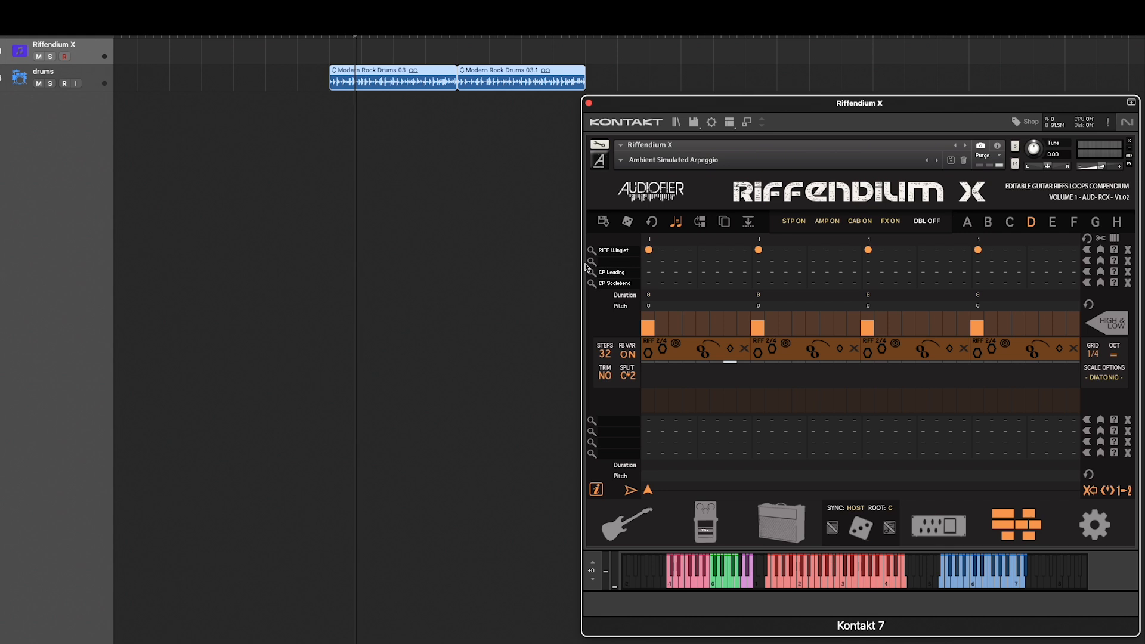
Step: Clear the CP Leading and CP Sodebend slots and replace RIFF Winglet with PWR 1/8 power chords filling the whole pattern
click(1128, 271)
click(1129, 283)
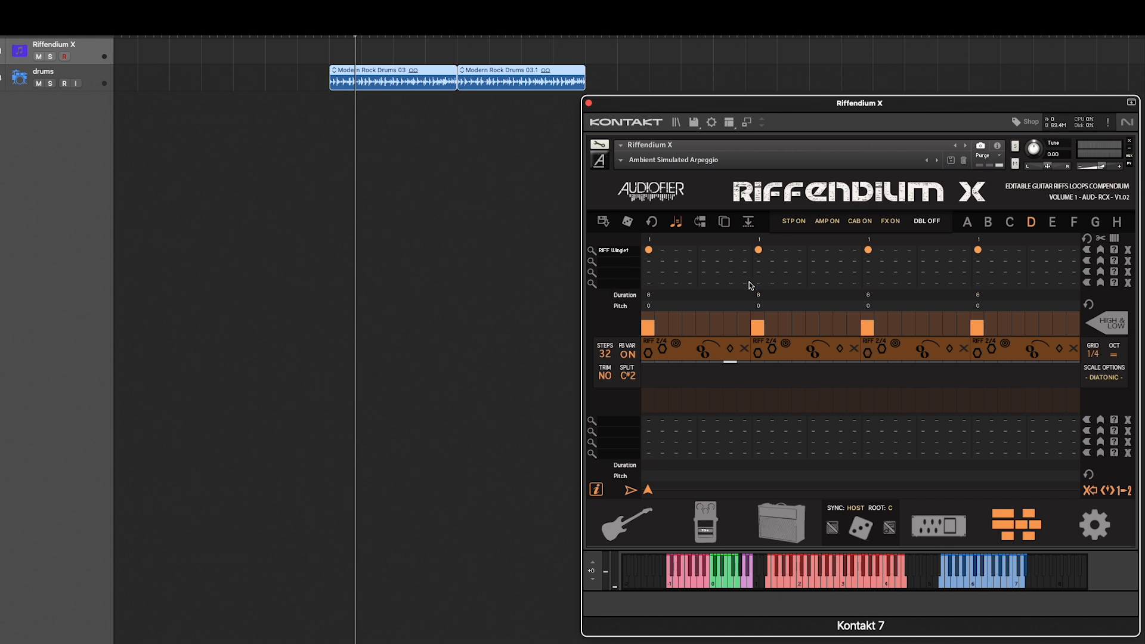
click(592, 251)
click(704, 277)
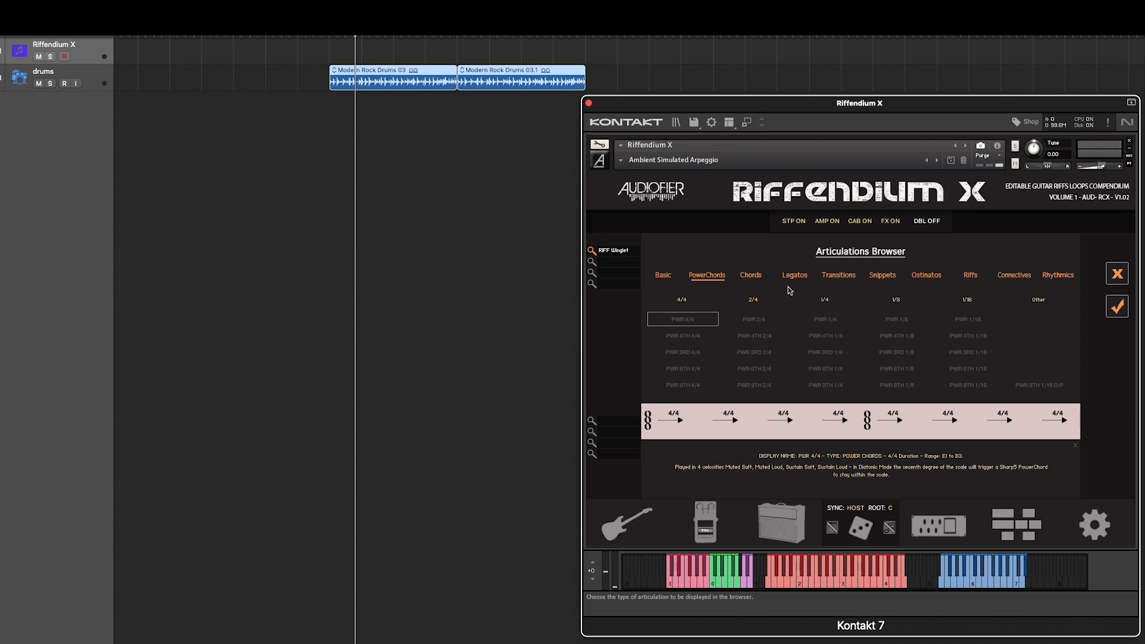
double_click(896, 326)
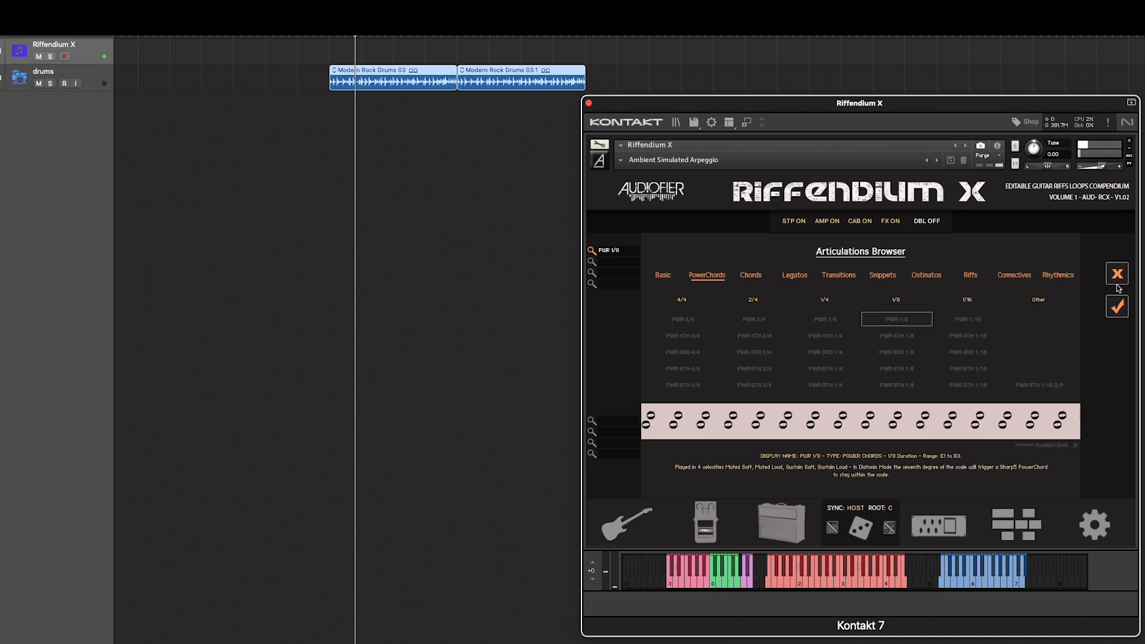
click(1088, 251)
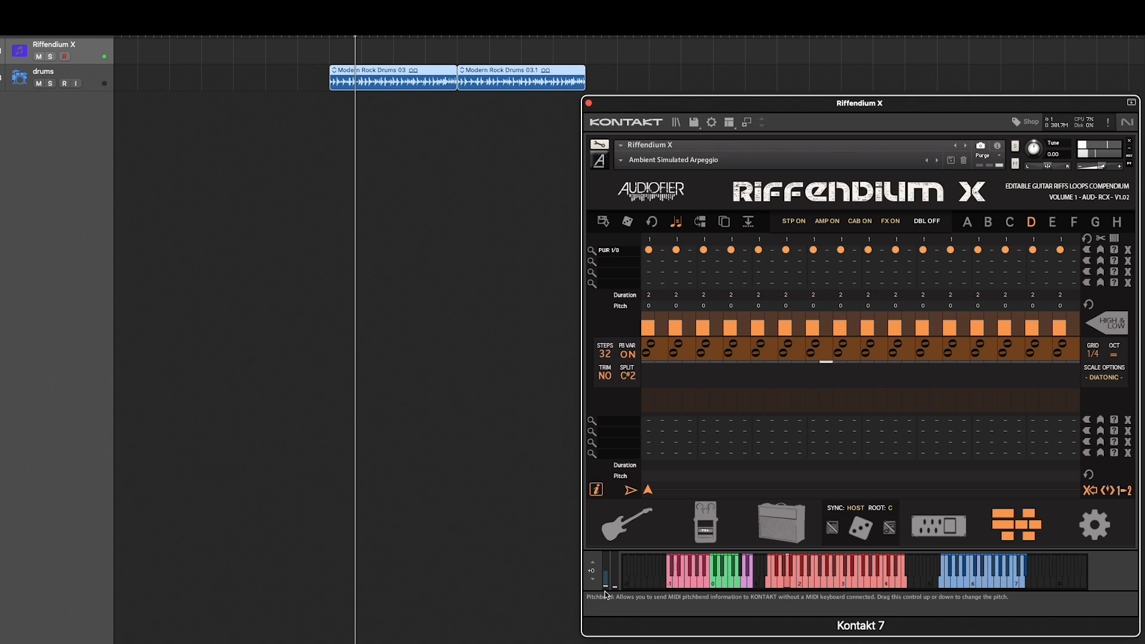
mouse_move(607, 583)
mouse_down()
mouse_move(612, 549)
mouse_move(609, 599)
mouse_move(613, 559)
mouse_move(611, 589)
mouse_move(606, 576)
mouse_up()
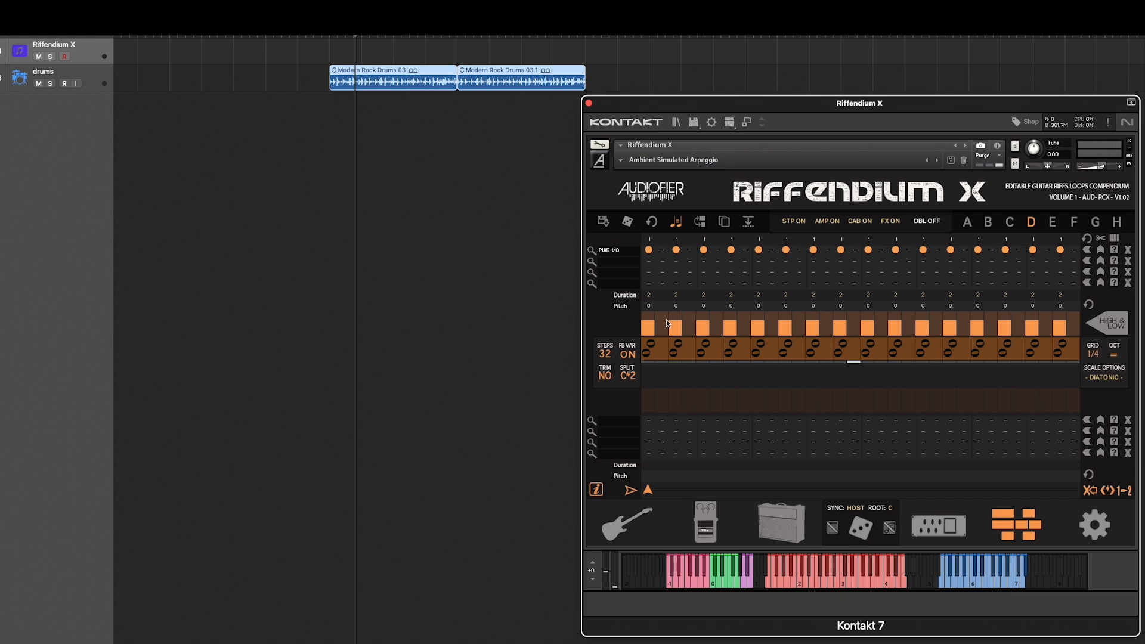
Step: Audition RH Cleaner, load the RH Crowded rhythmic in place of PWR 1/8, and fill the pattern with it every 16 steps
click(592, 250)
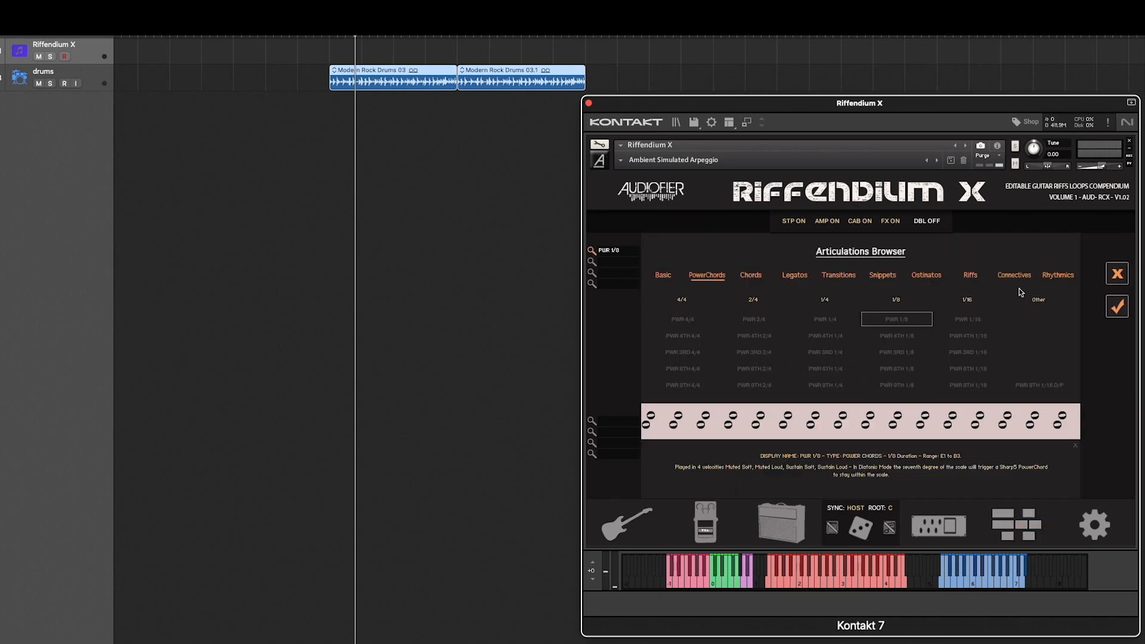
click(1063, 275)
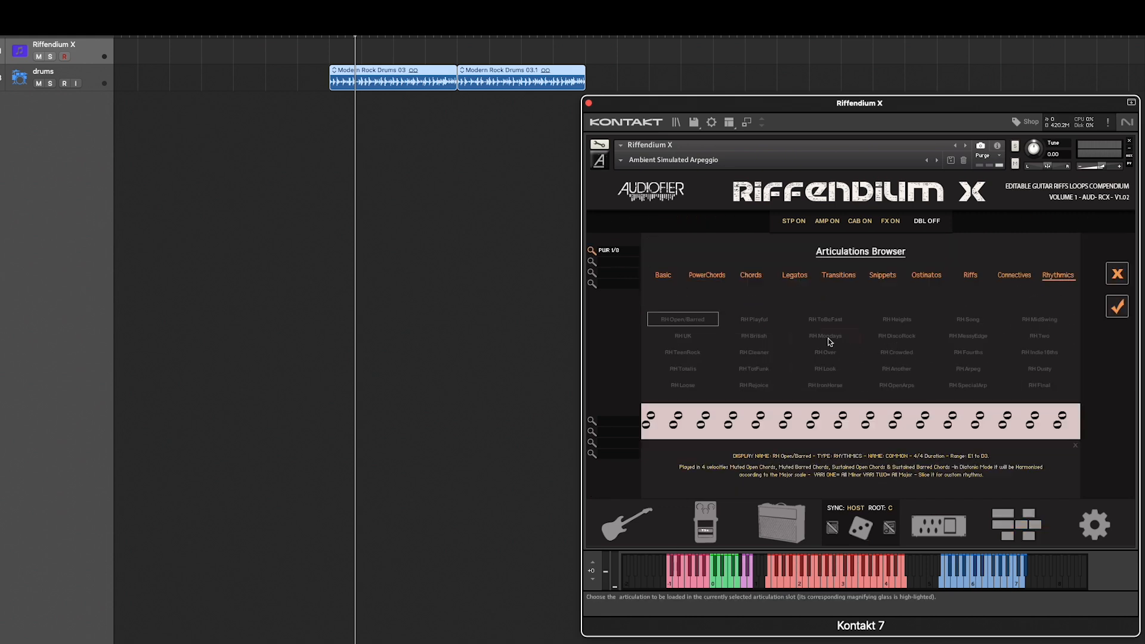
click(762, 358)
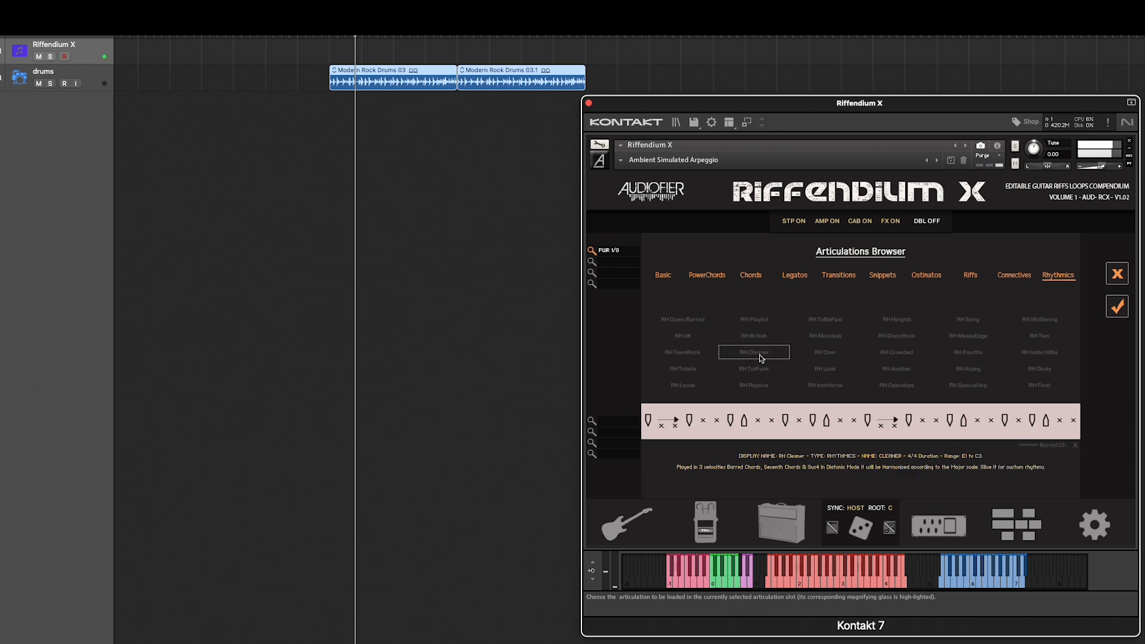
click(890, 357)
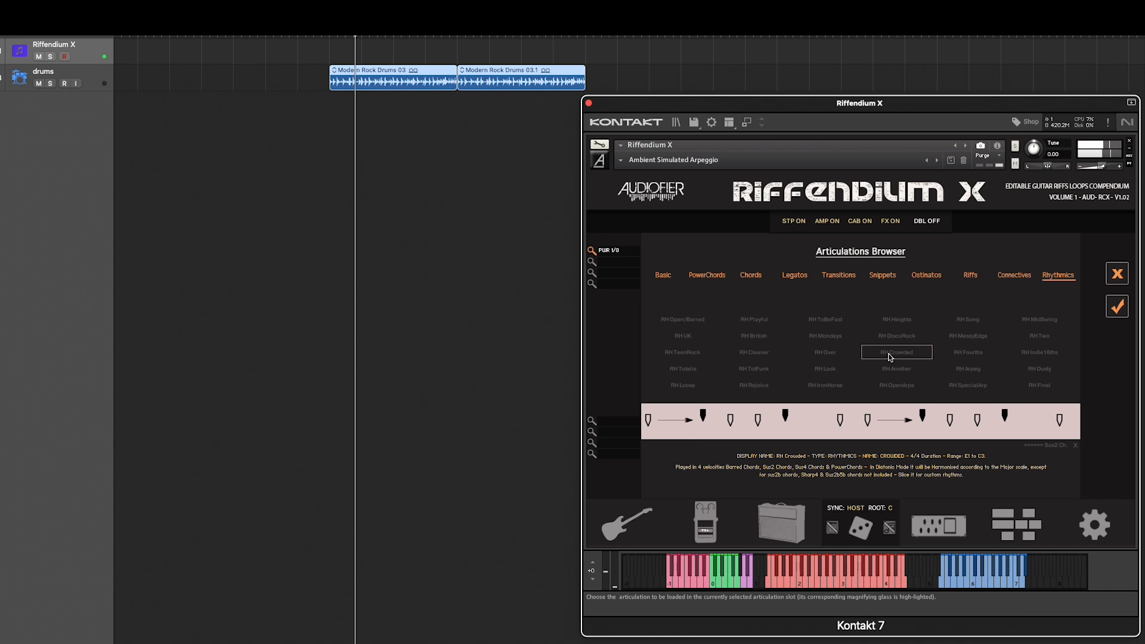
click(1115, 309)
click(1118, 275)
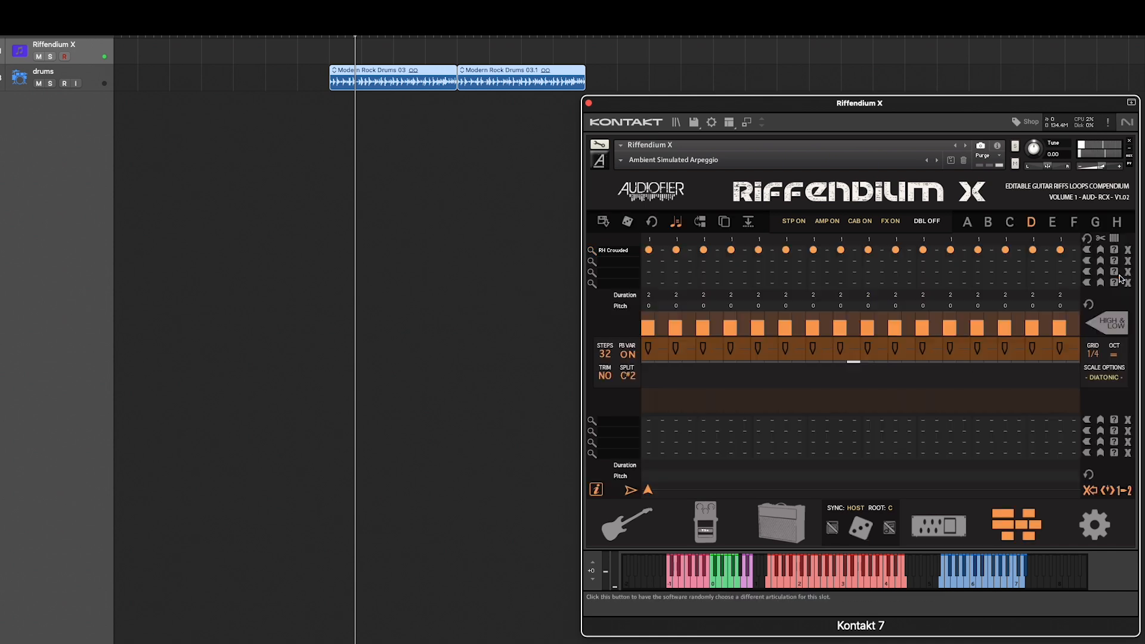
click(1087, 251)
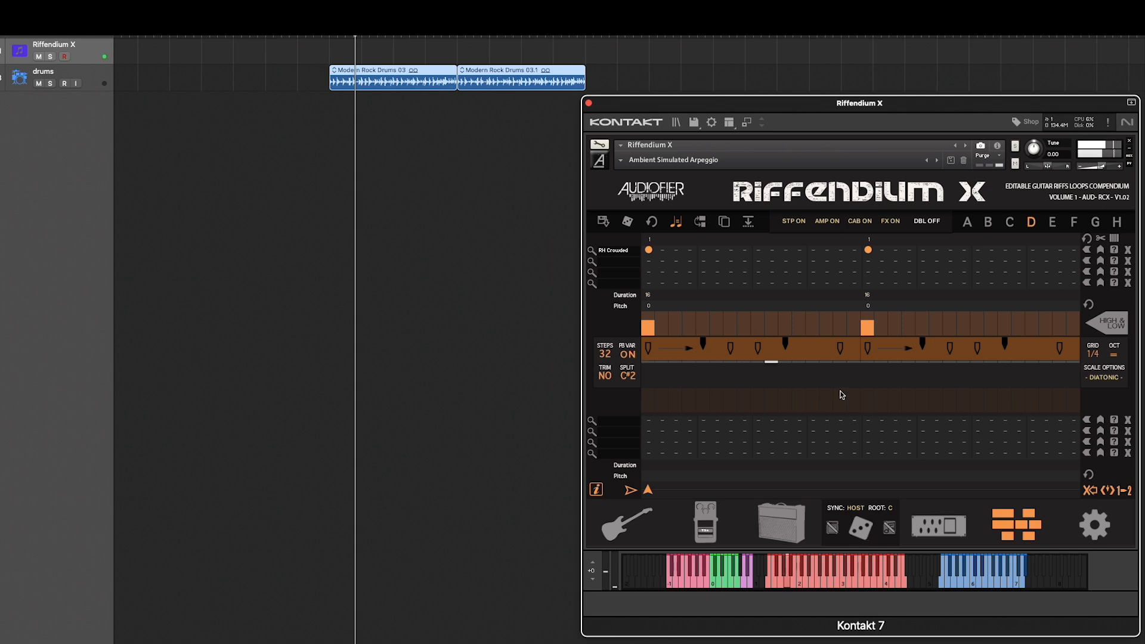
Step: Lower both RH Crowded velocities to the Barred Ch. range and add another RH Crowded at step 9 with a duration of 16
drag(651, 324, 651, 333)
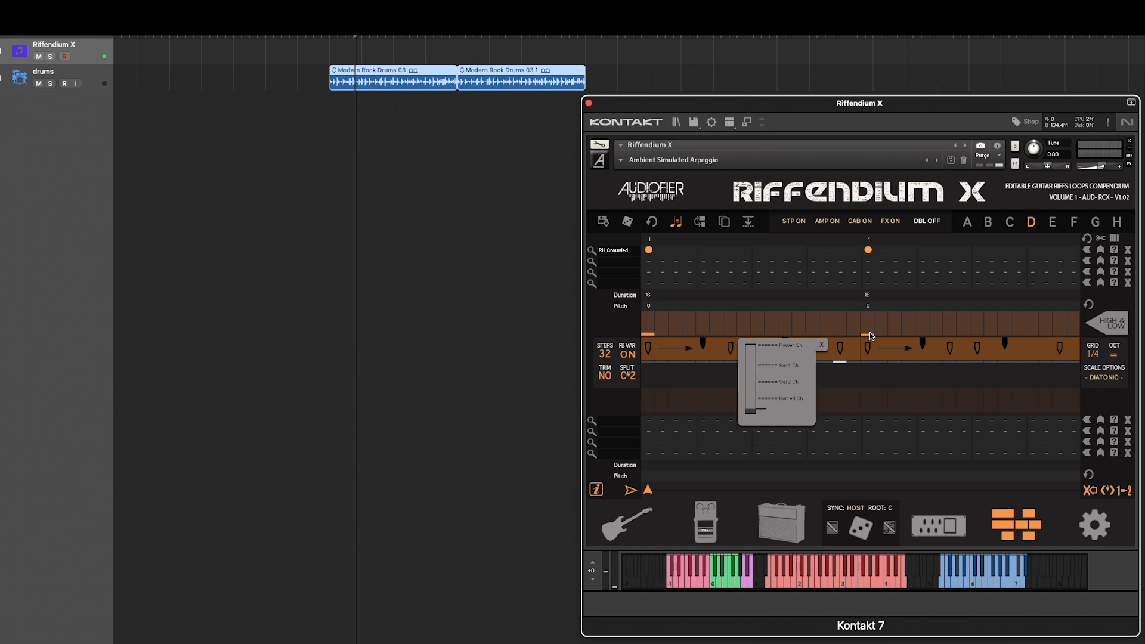
click(822, 345)
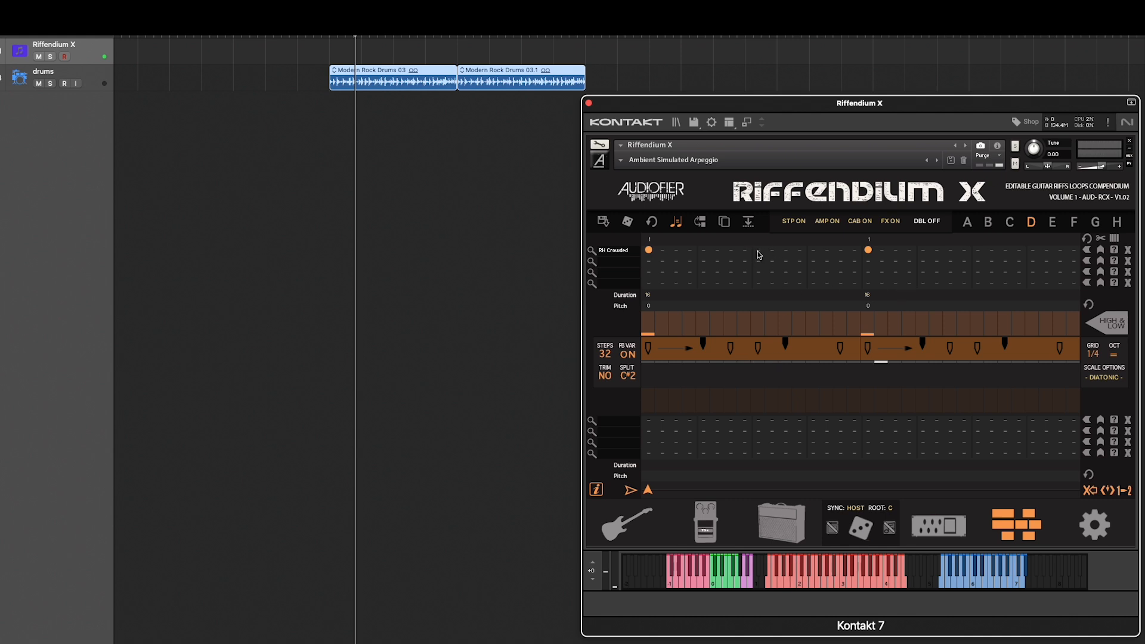
click(759, 250)
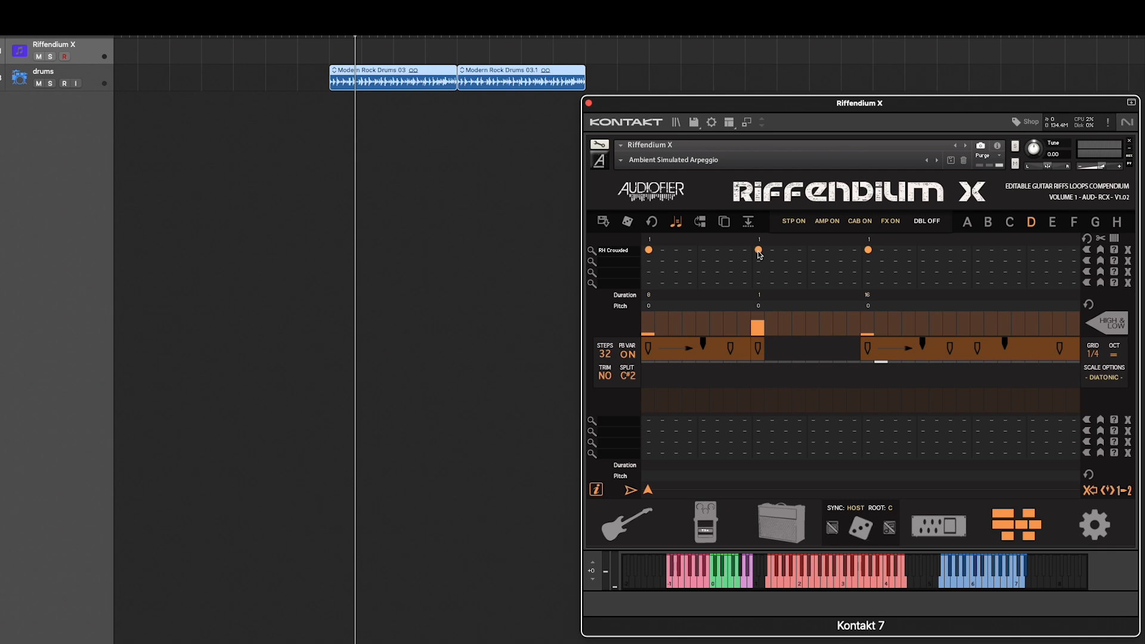
drag(761, 303, 760, 257)
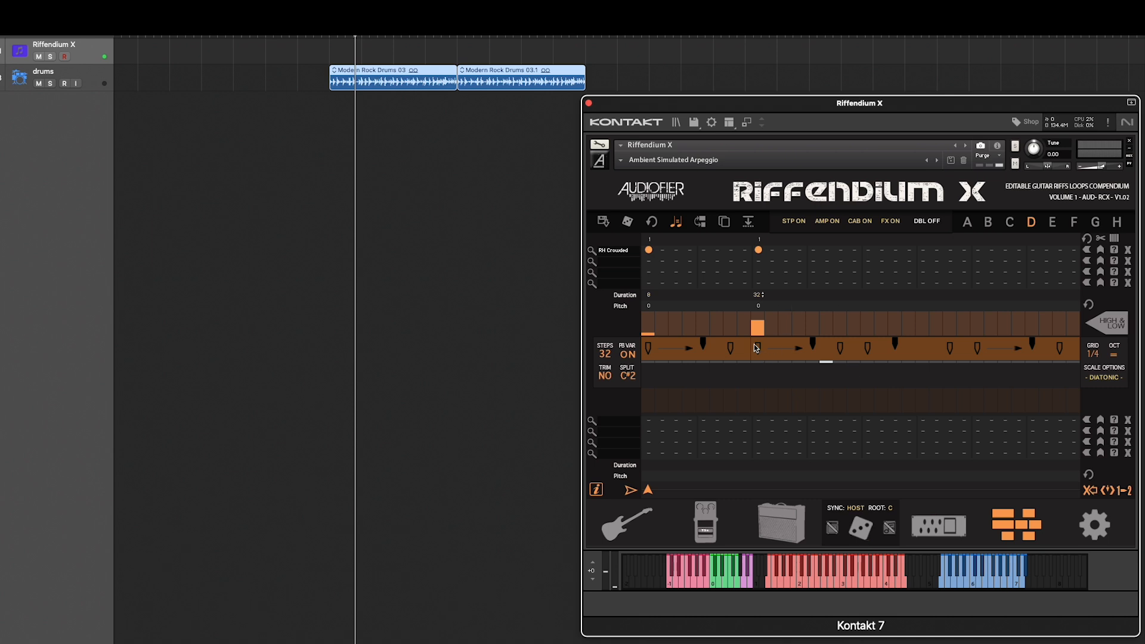
mouse_move(759, 294)
mouse_down()
mouse_move(758, 322)
mouse_move(760, 296)
mouse_up()
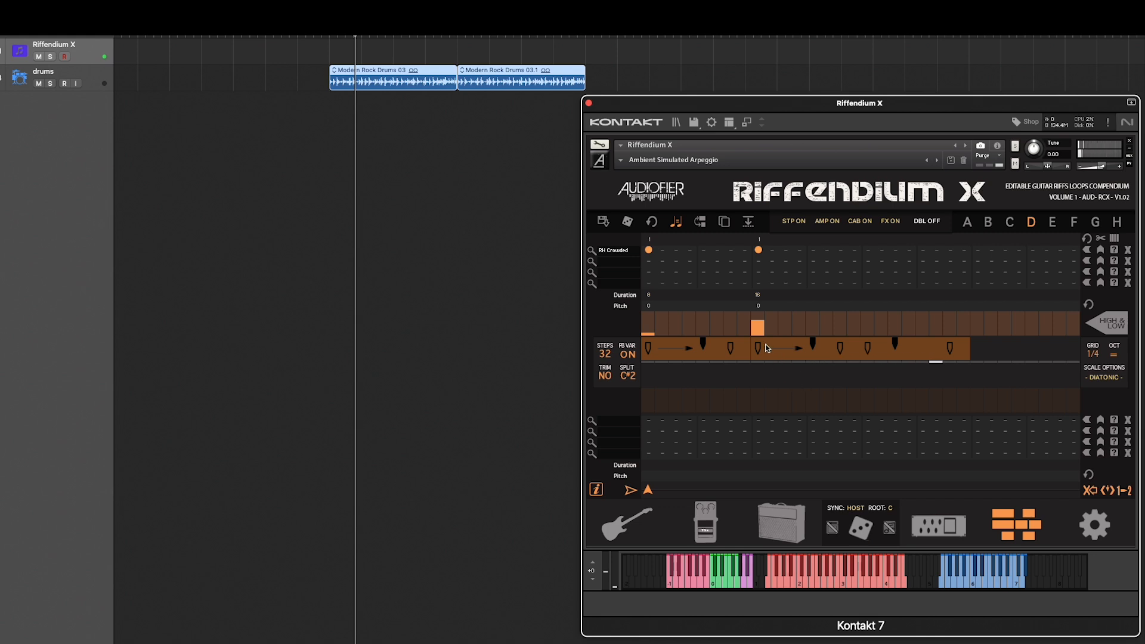
drag(768, 349, 785, 349)
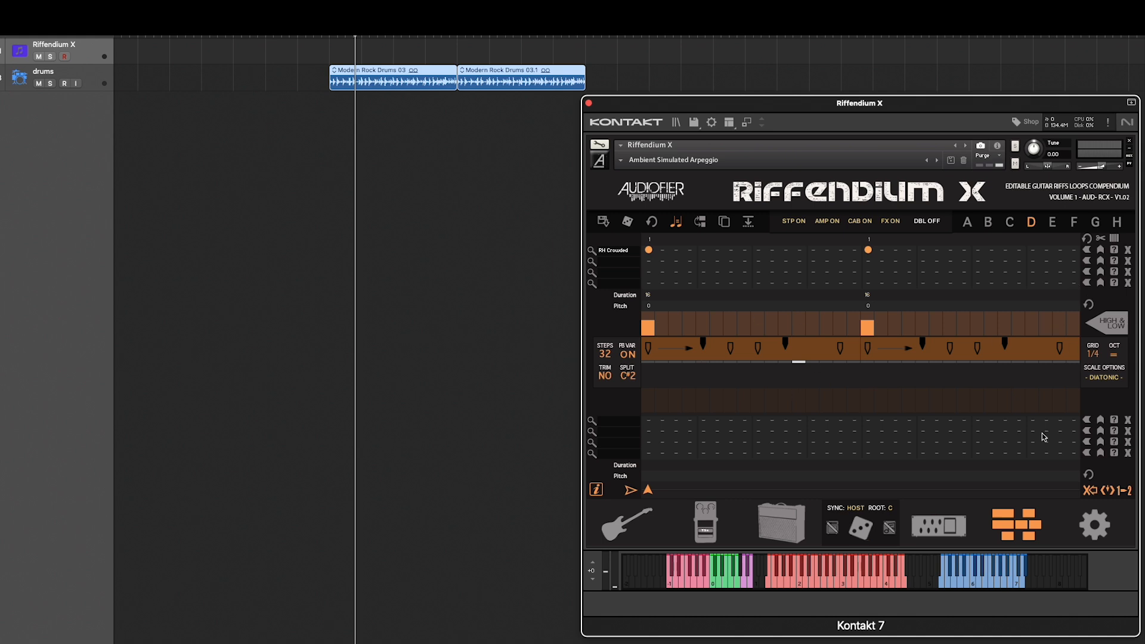
Step: Slice the RH Crowded phrases at steps 11 and 27 and lower the slice velocities into the Barred Ch. range
drag(649, 494, 785, 492)
click(1101, 240)
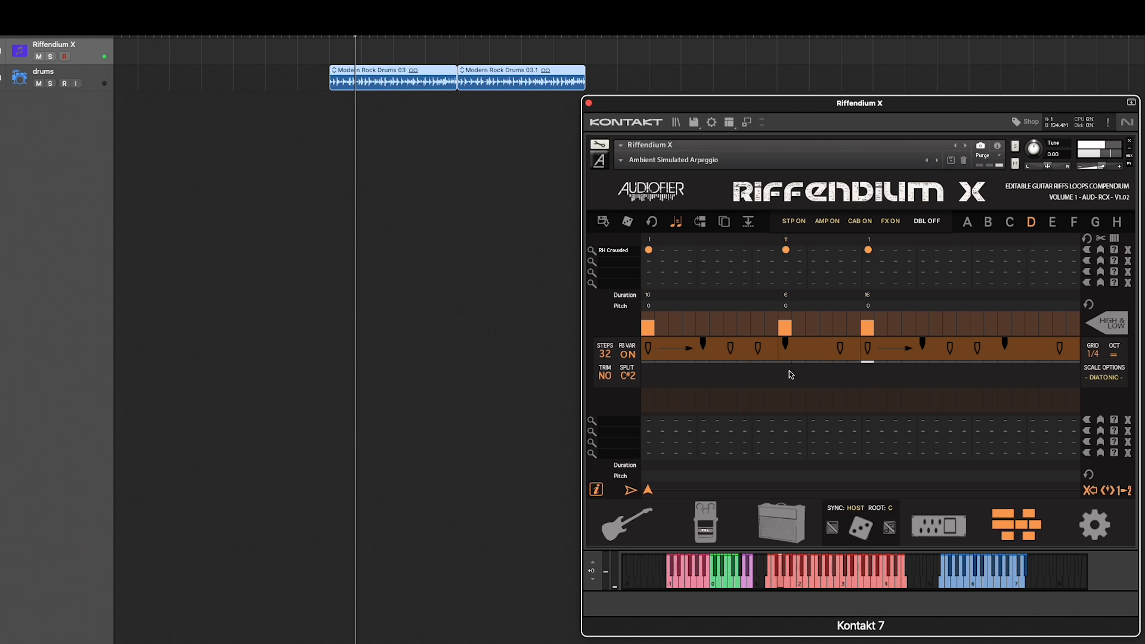
click(649, 322)
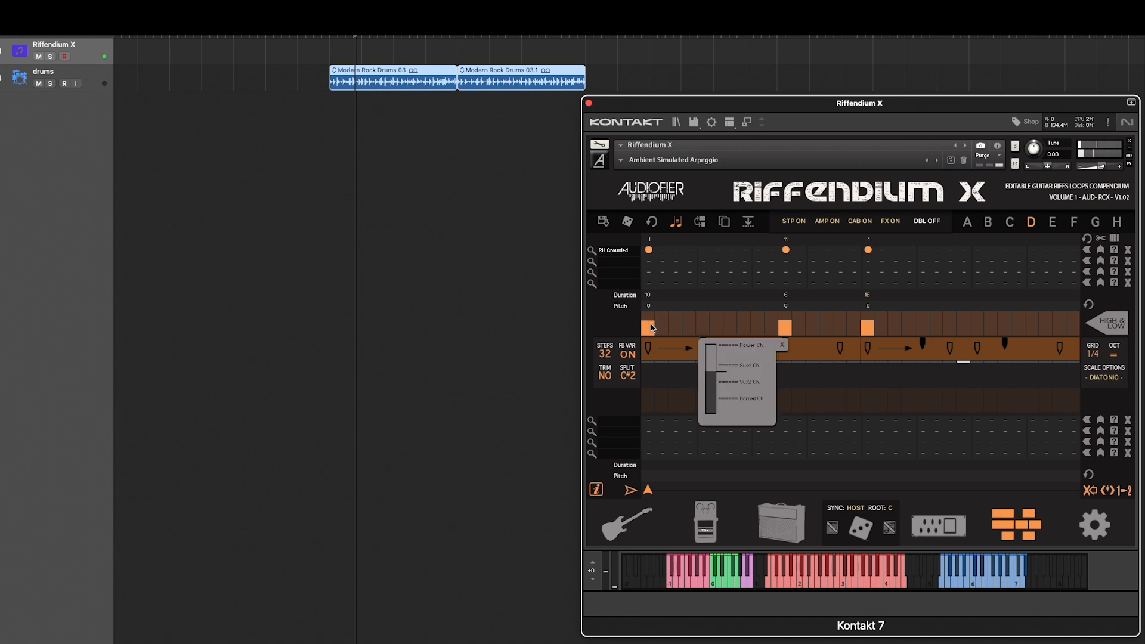
drag(651, 334, 653, 331)
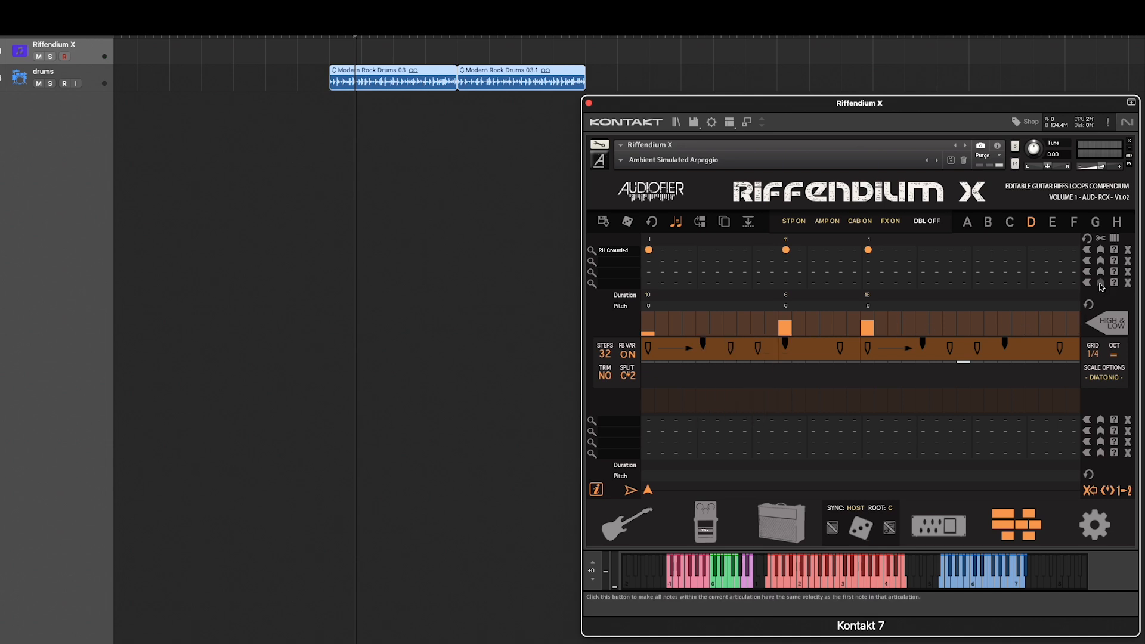
click(1103, 239)
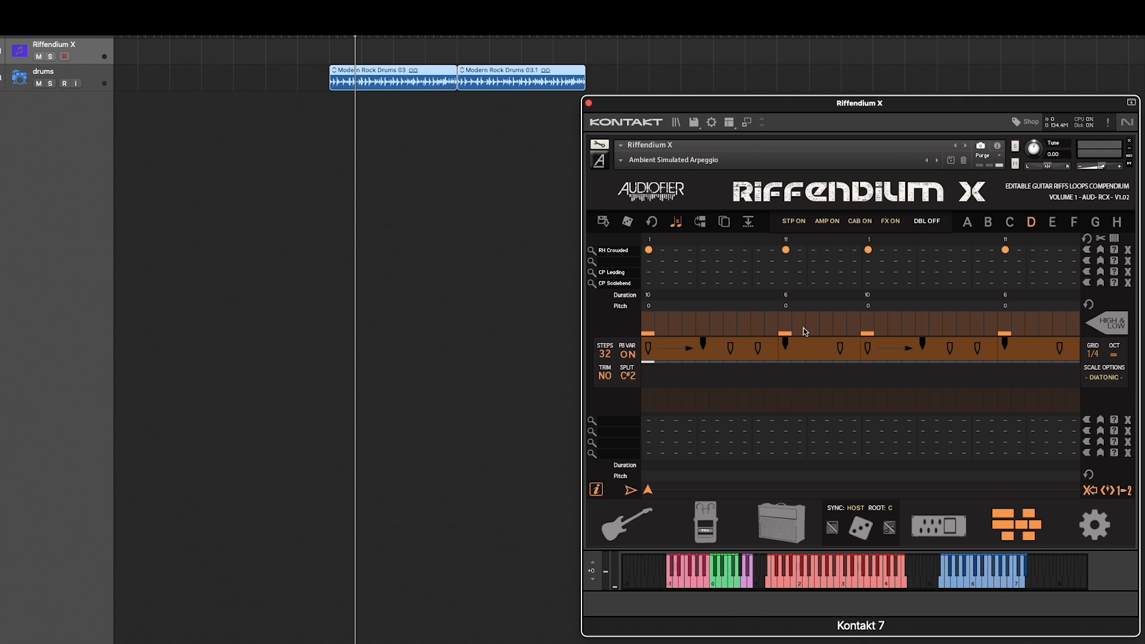
Step: Set the sample start of the RH Crowded slice at step 11 to 7 and shorten its duration to 4
click(787, 240)
mouse_move(867, 460)
mouse_down()
mouse_move(843, 459)
mouse_move(860, 460)
mouse_up()
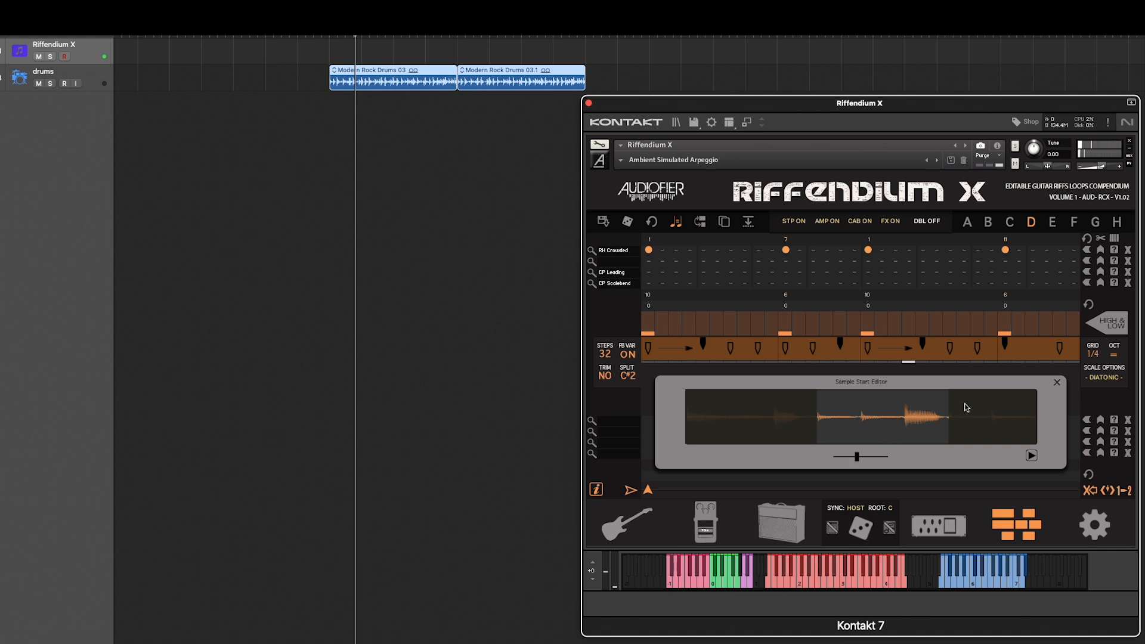
click(1058, 383)
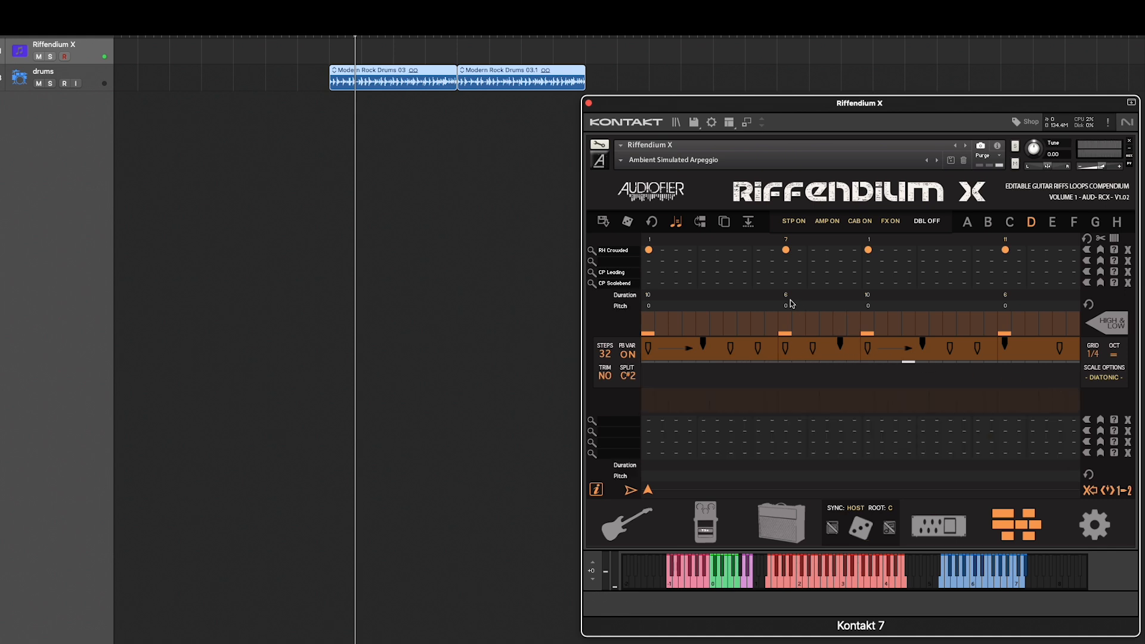
drag(785, 302, 785, 306)
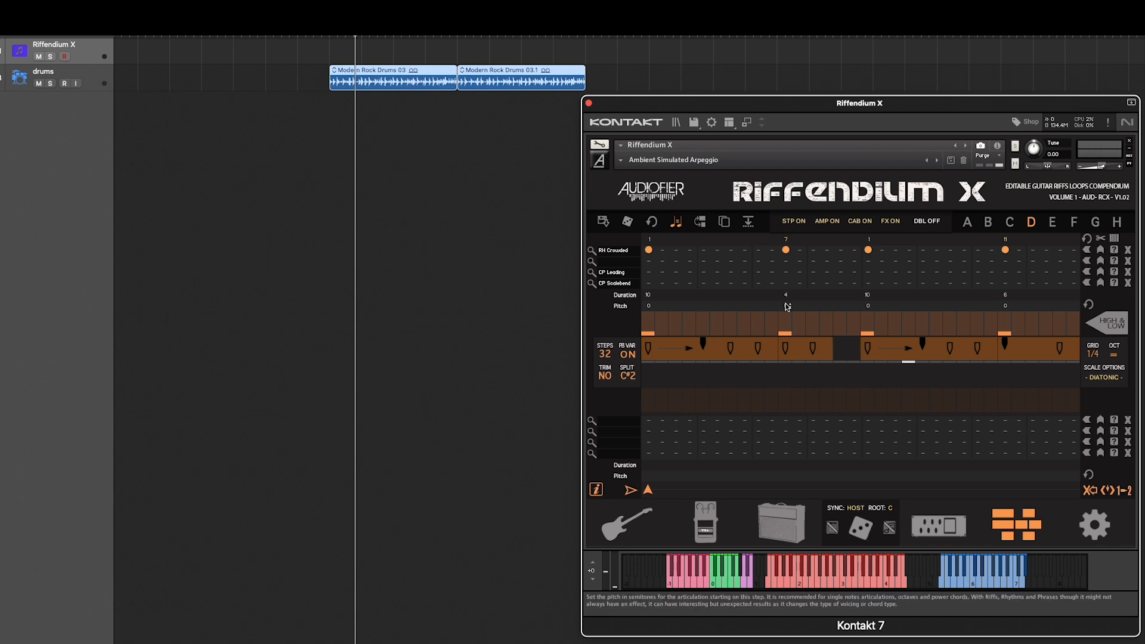
Step: Check the articulation load options in the settings and add an RH Crowded hit at step 15 with a duration of 2
click(1095, 525)
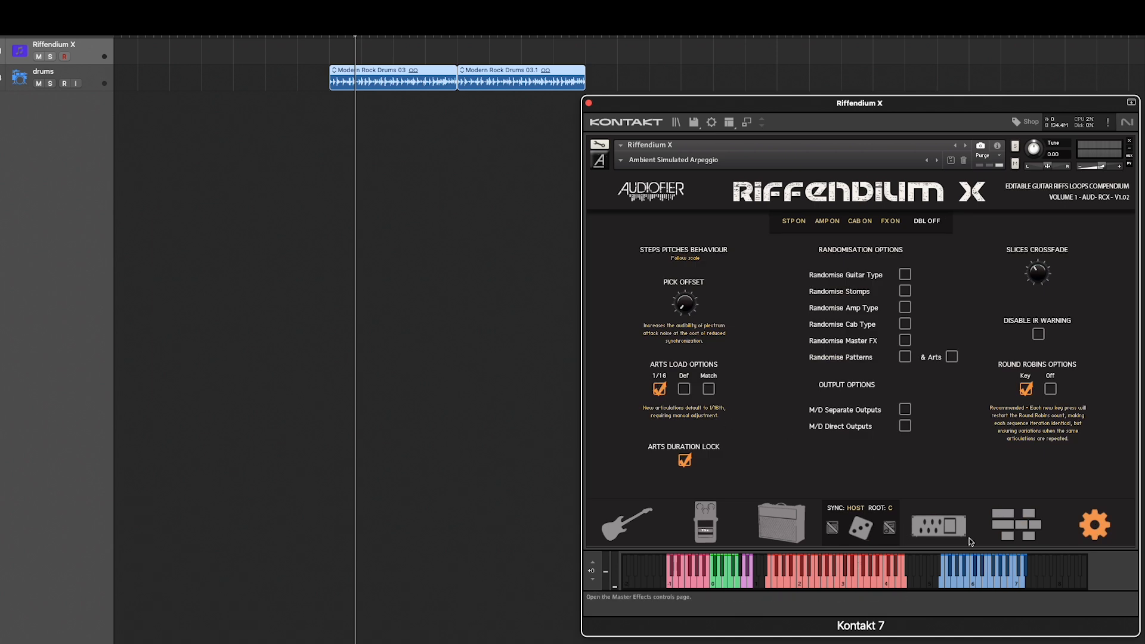
click(1017, 524)
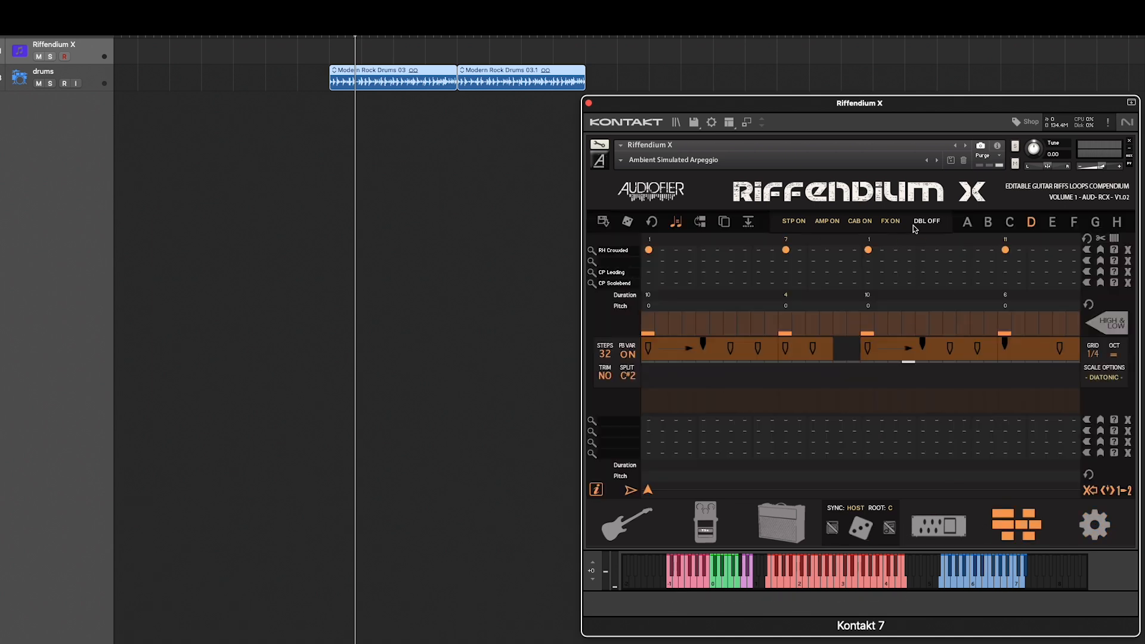
click(842, 250)
scroll(841, 298, up, 1)
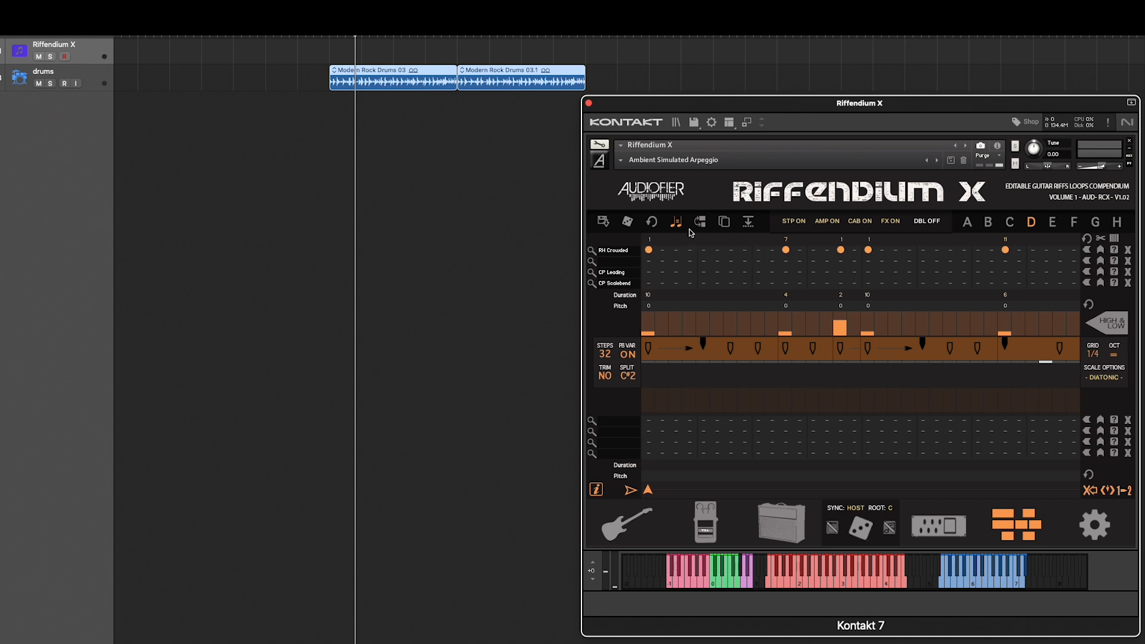
Step: Reset scene D's sequence and articulations, audition RH British, and load the RH TeenRock rhythmic into the first upper slot
click(652, 222)
click(863, 370)
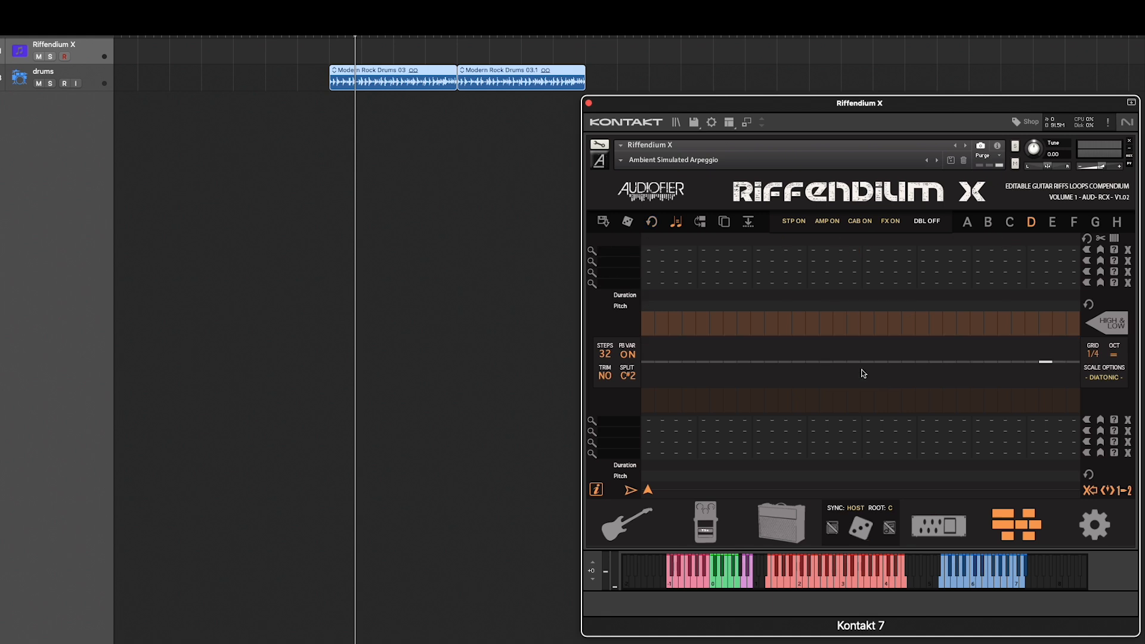
click(592, 251)
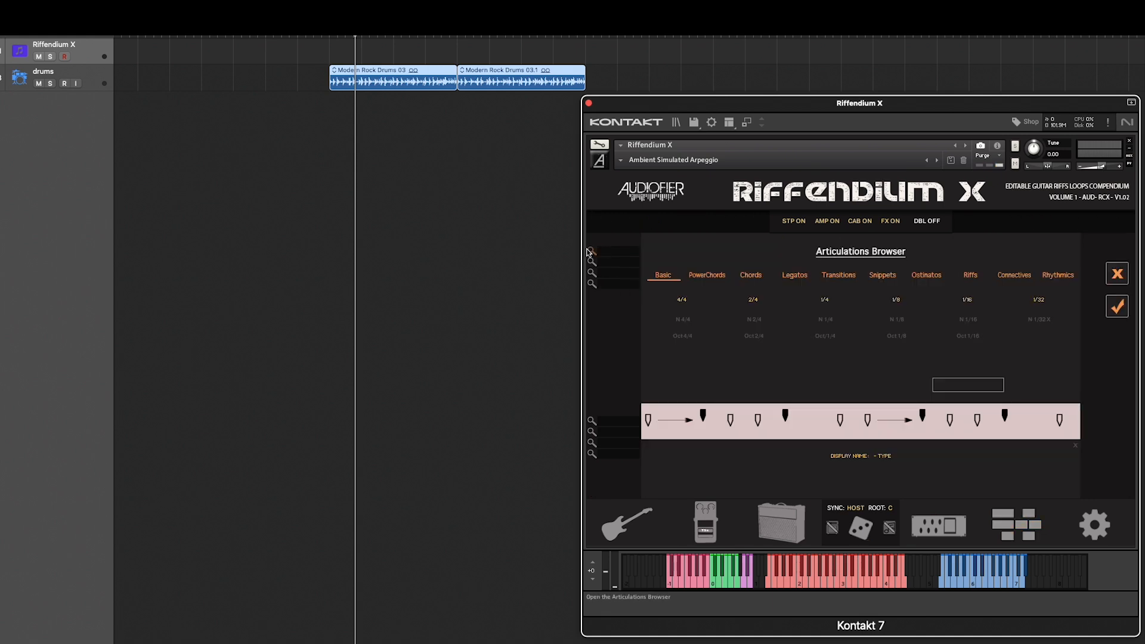
click(1058, 276)
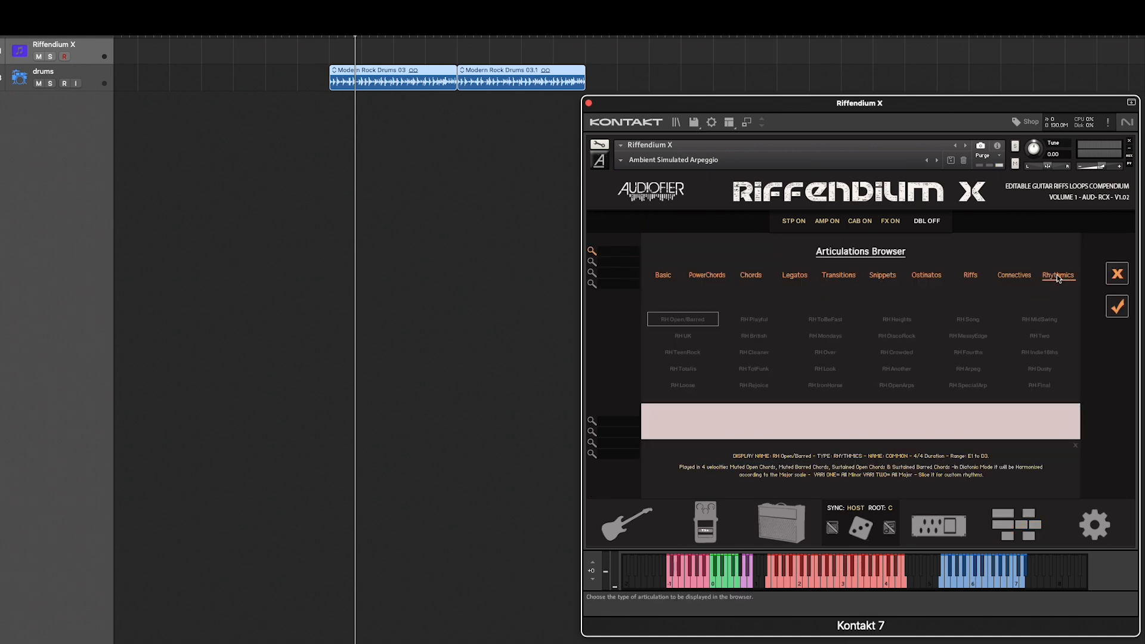
click(761, 335)
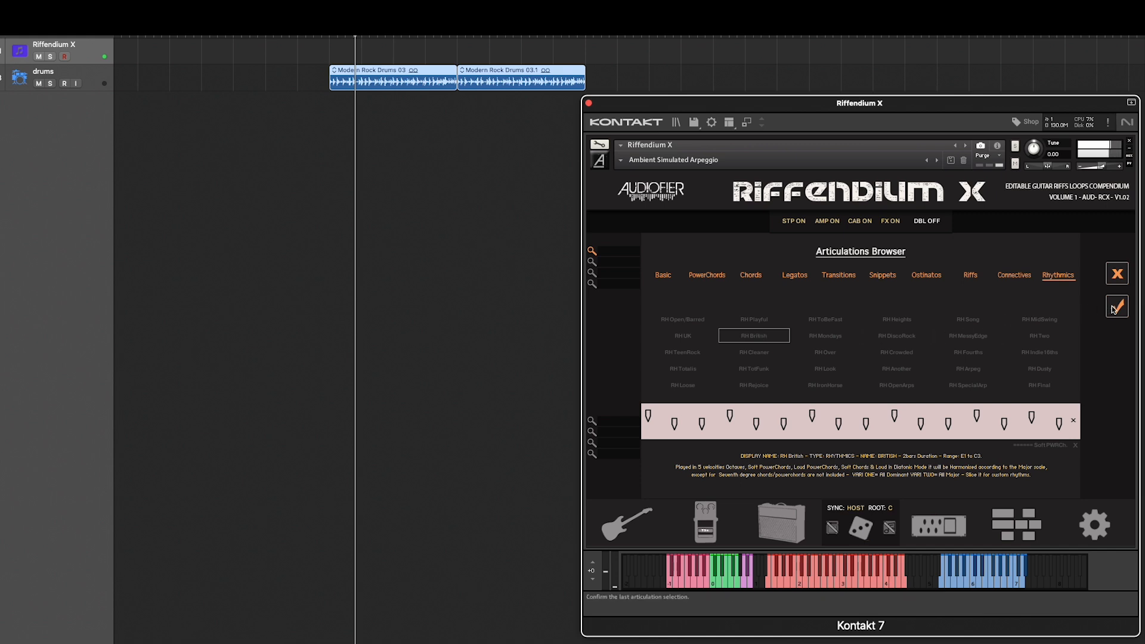
click(682, 353)
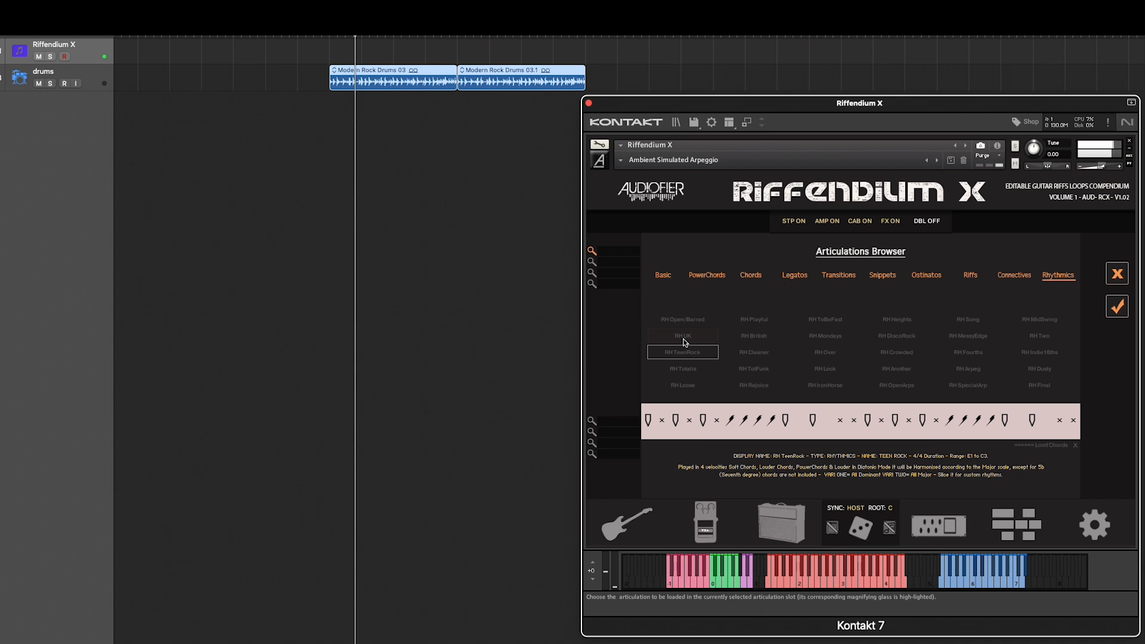
click(1117, 307)
click(1117, 274)
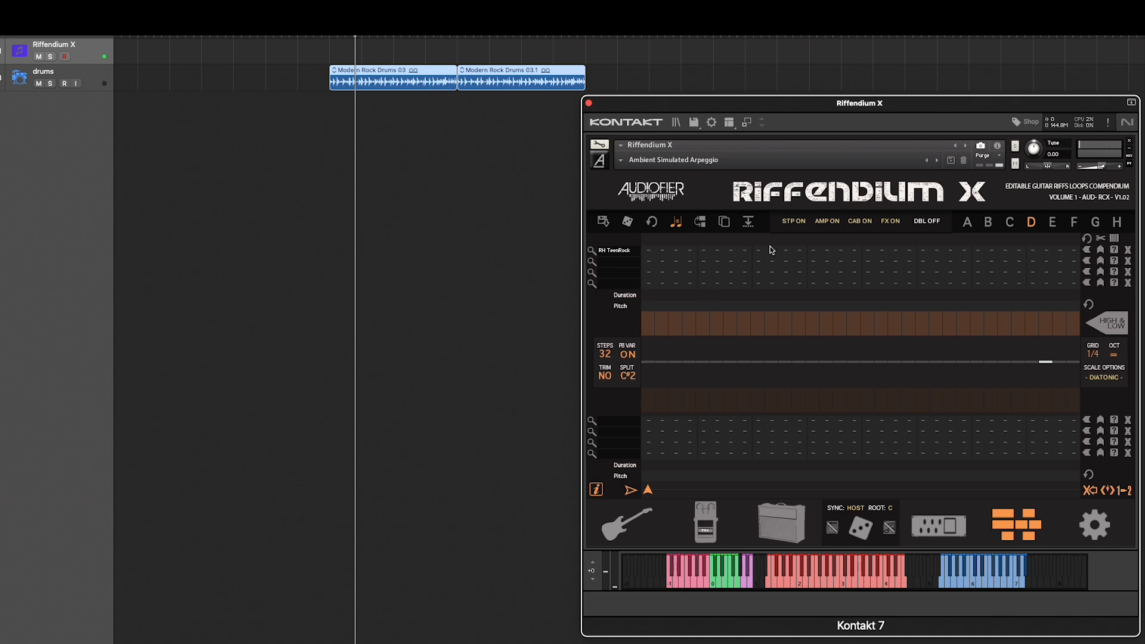
Step: Fill the first upper row with RH TeenRock phrases at steps 1 and 17 and slice them at steps 11 and 27
click(1085, 252)
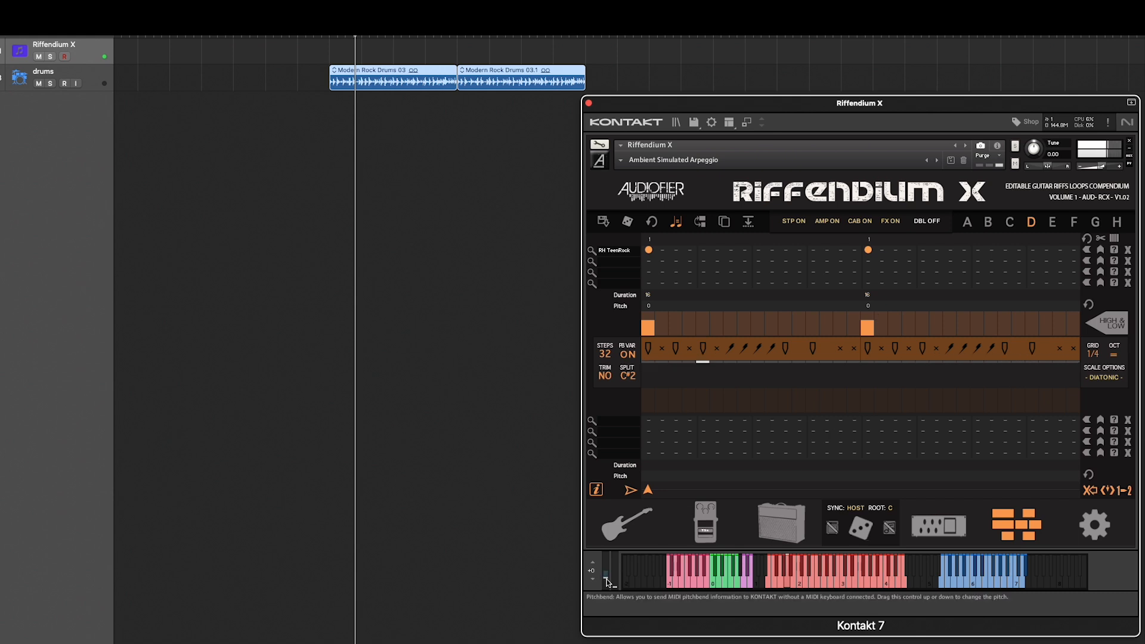
mouse_move(607, 586)
mouse_down()
mouse_move(610, 546)
mouse_move(605, 588)
mouse_up()
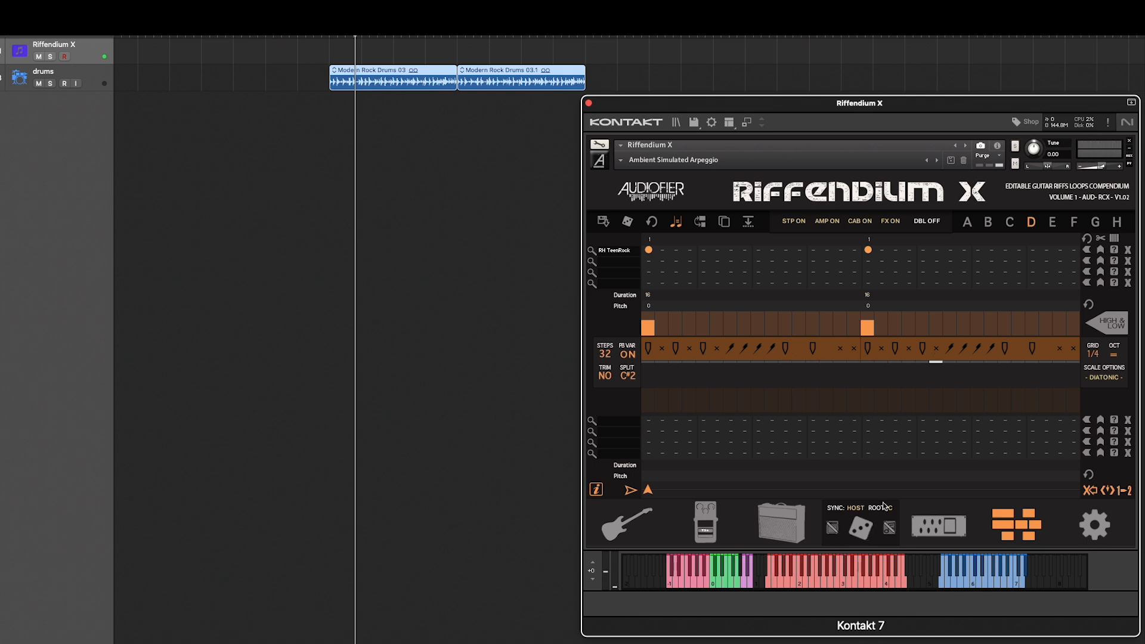
drag(649, 490, 795, 495)
click(1100, 237)
click(1130, 491)
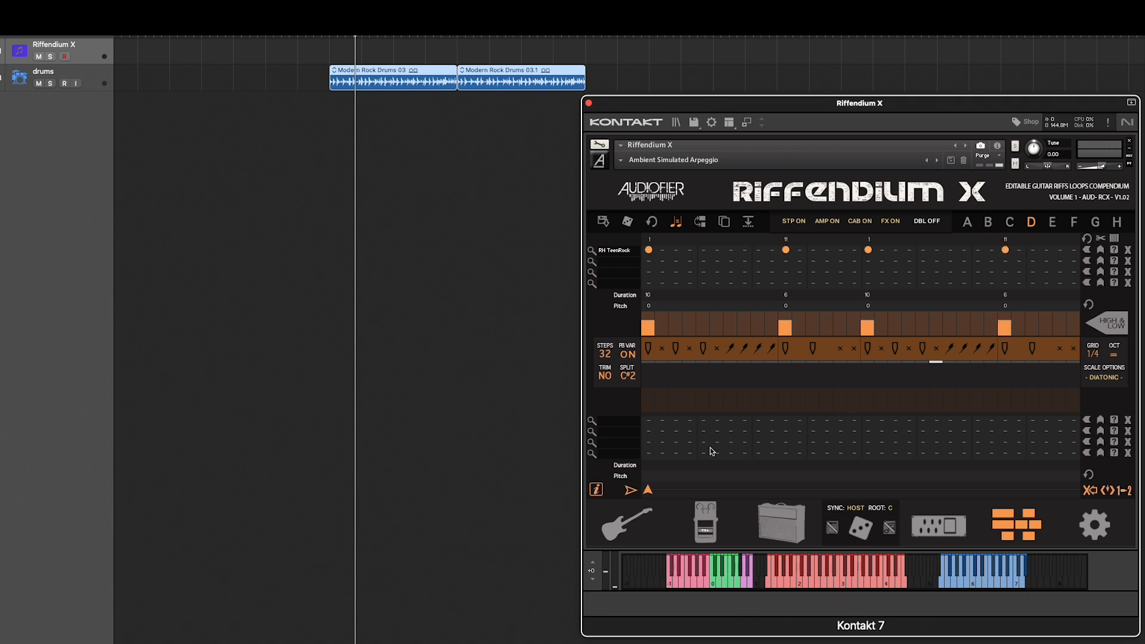
Step: Set the scale option to VARI ONE and check the RH TeenRock description in the Articulations Browser
click(1107, 381)
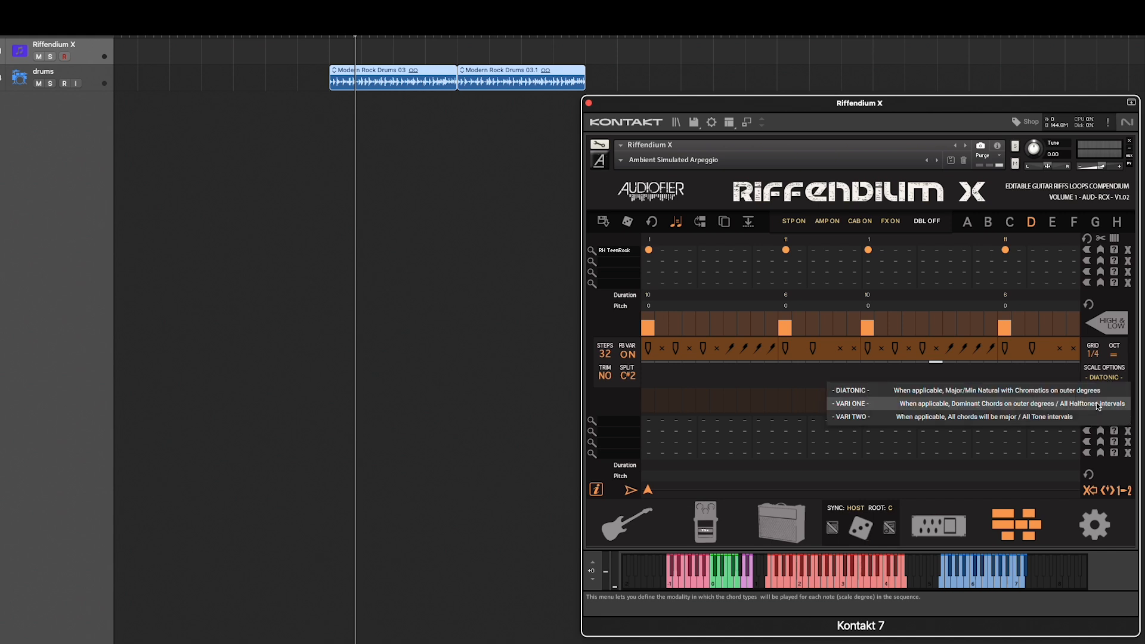
click(905, 404)
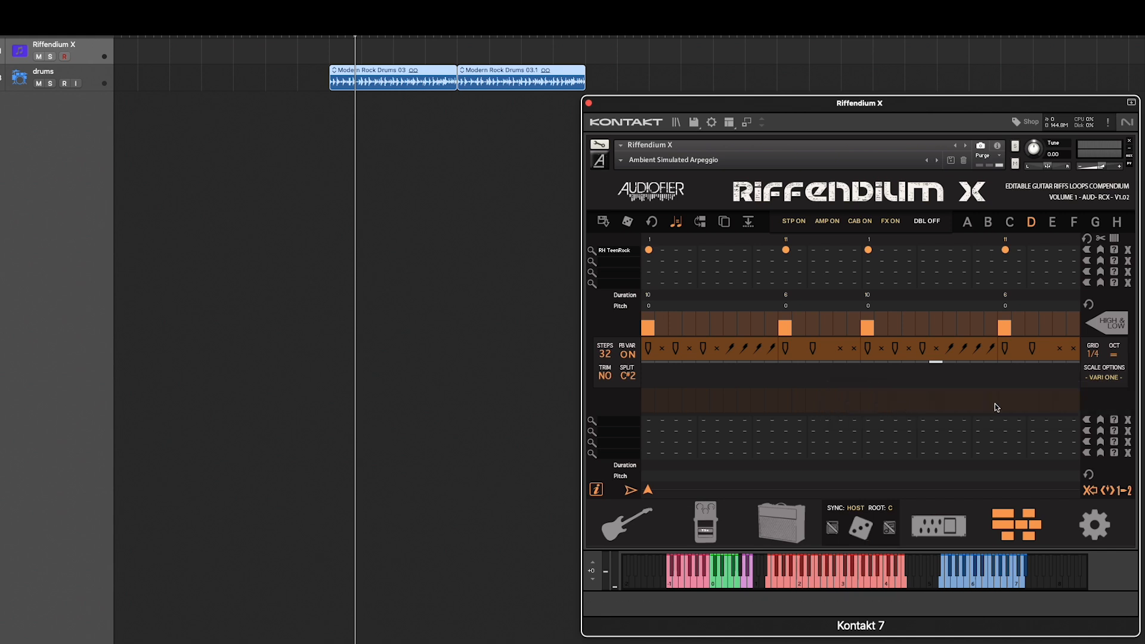
click(591, 250)
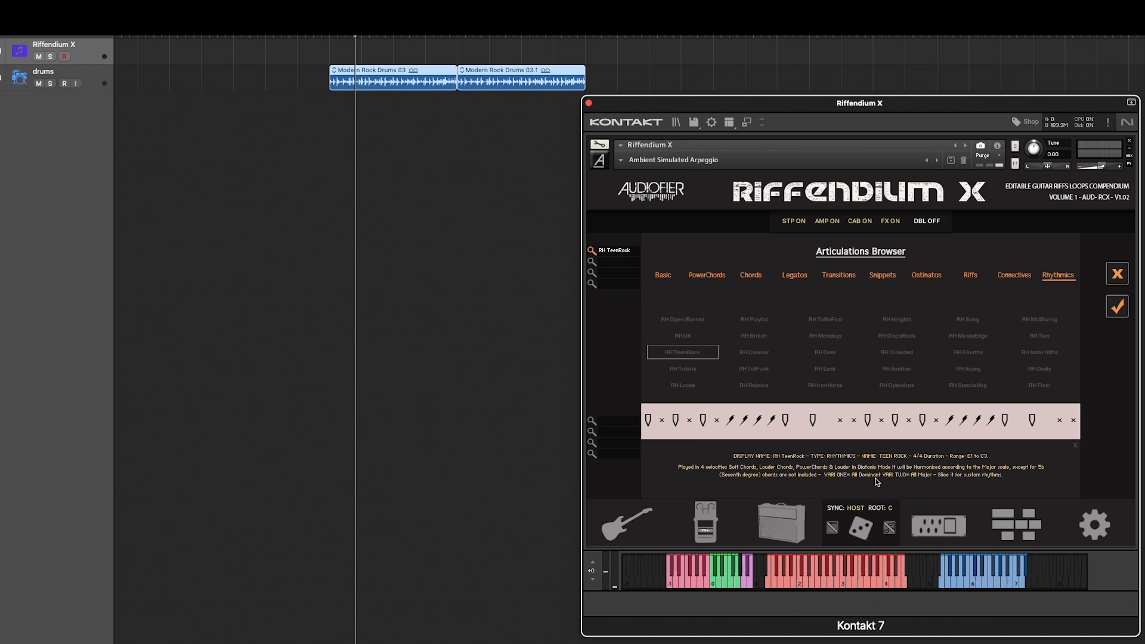
click(1121, 274)
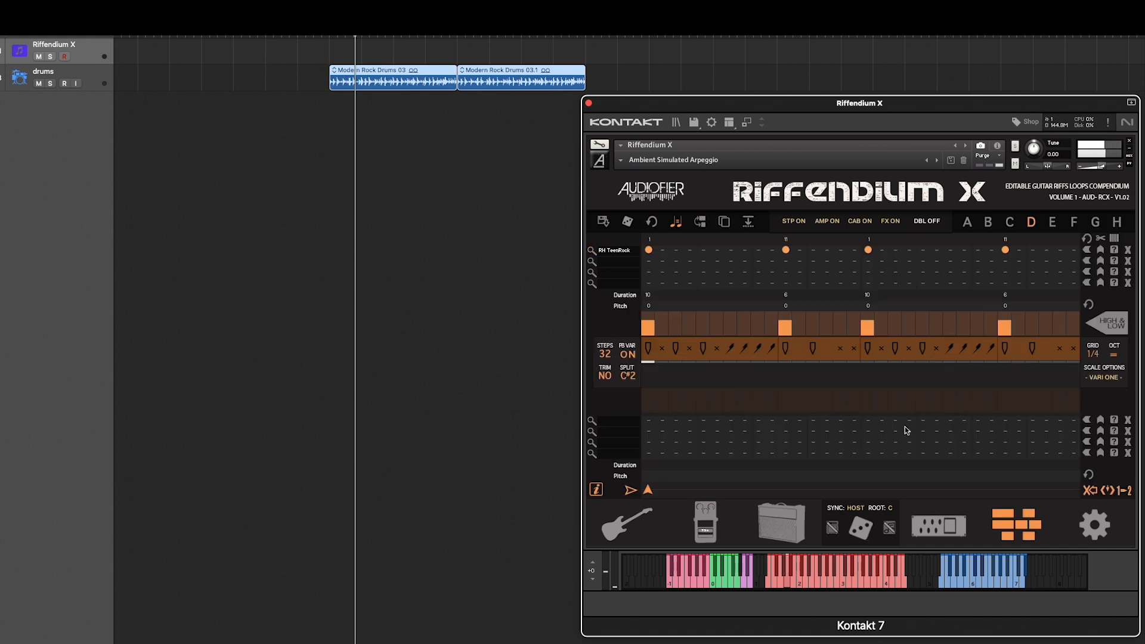
Step: Lower the velocities of the RH TeenRock slices at steps 1, 11, 17 and 27 from the power chord range into the chords range
click(650, 341)
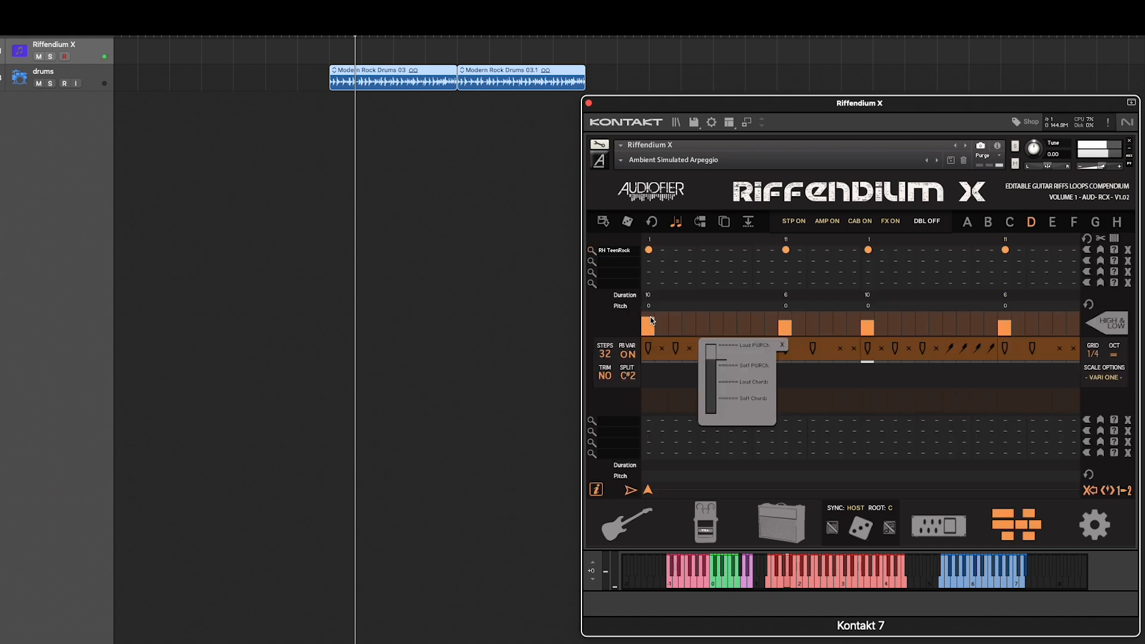
drag(650, 319, 650, 331)
drag(787, 323, 787, 329)
drag(870, 327, 870, 330)
drag(1010, 325, 1007, 328)
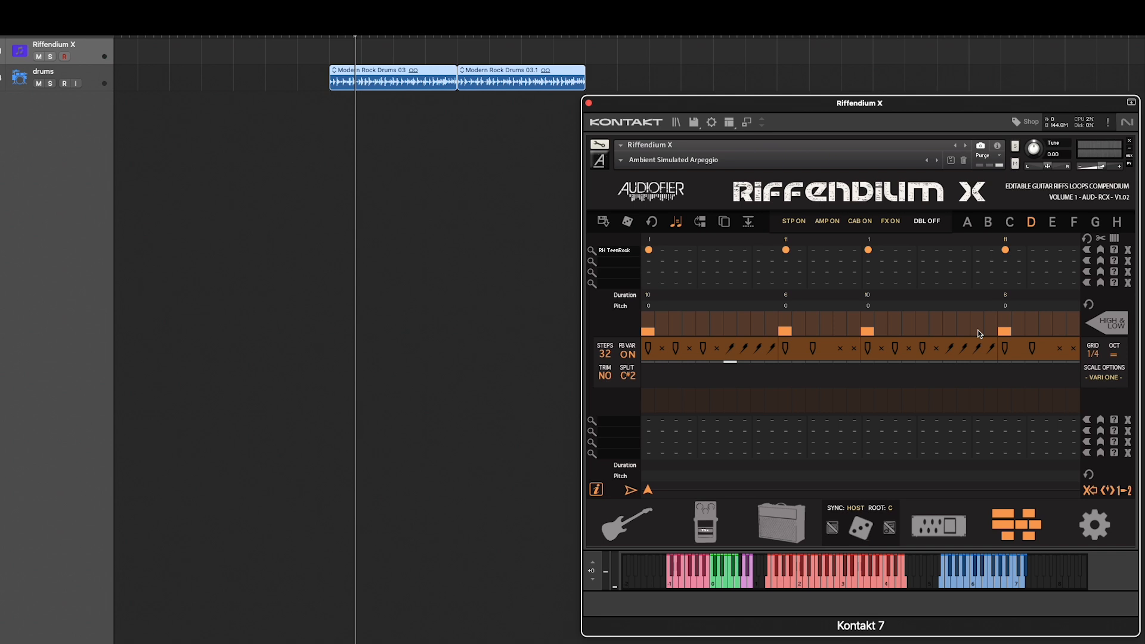
Step: Audition the scale types Diatonic, VARI ONE and VARI TWO with the keyswitches and return the scale option to Diatonic
click(1106, 377)
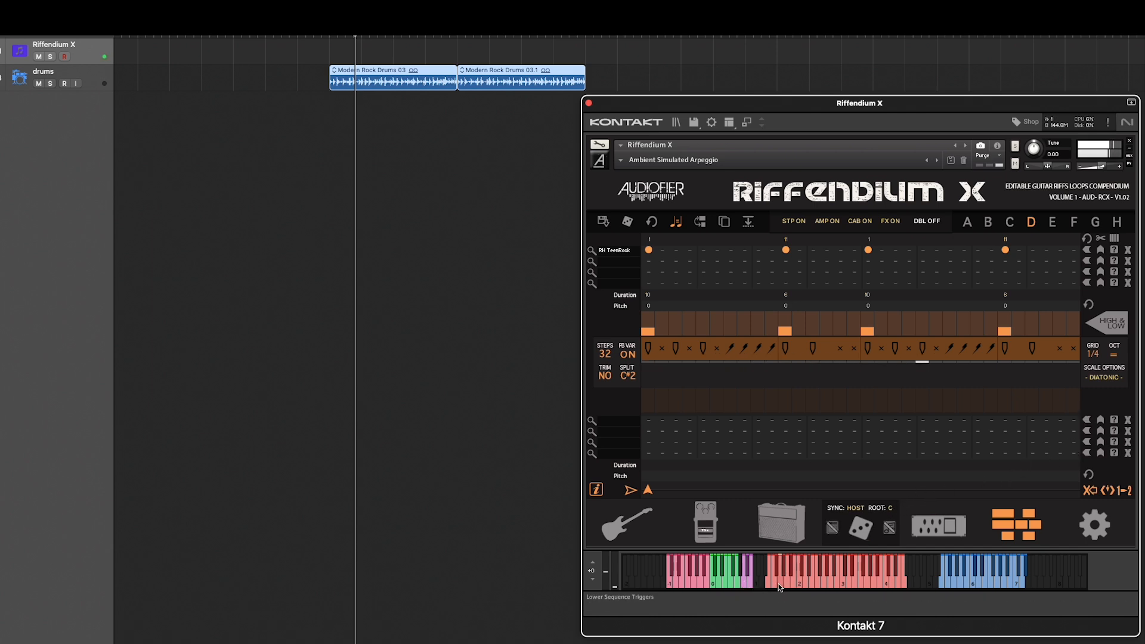
click(747, 571)
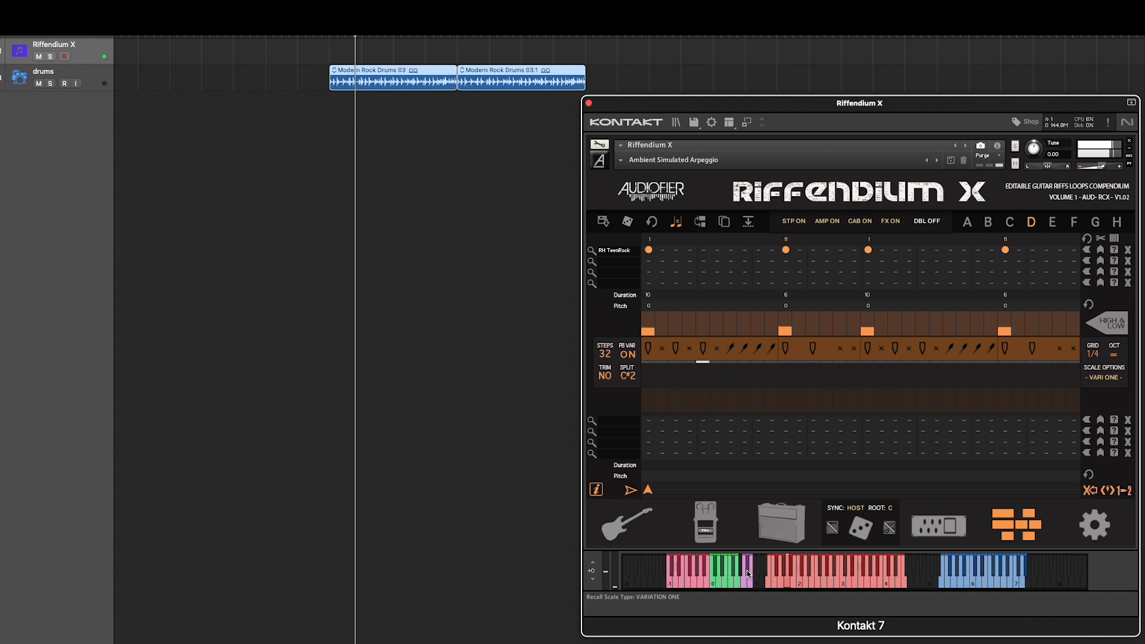
click(750, 585)
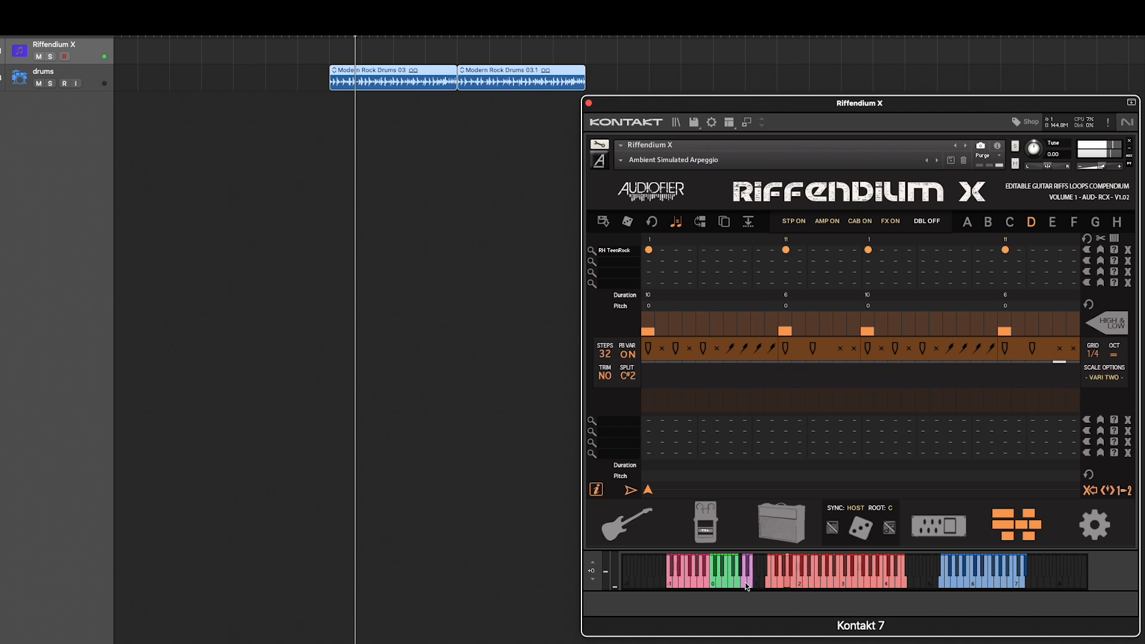
click(745, 585)
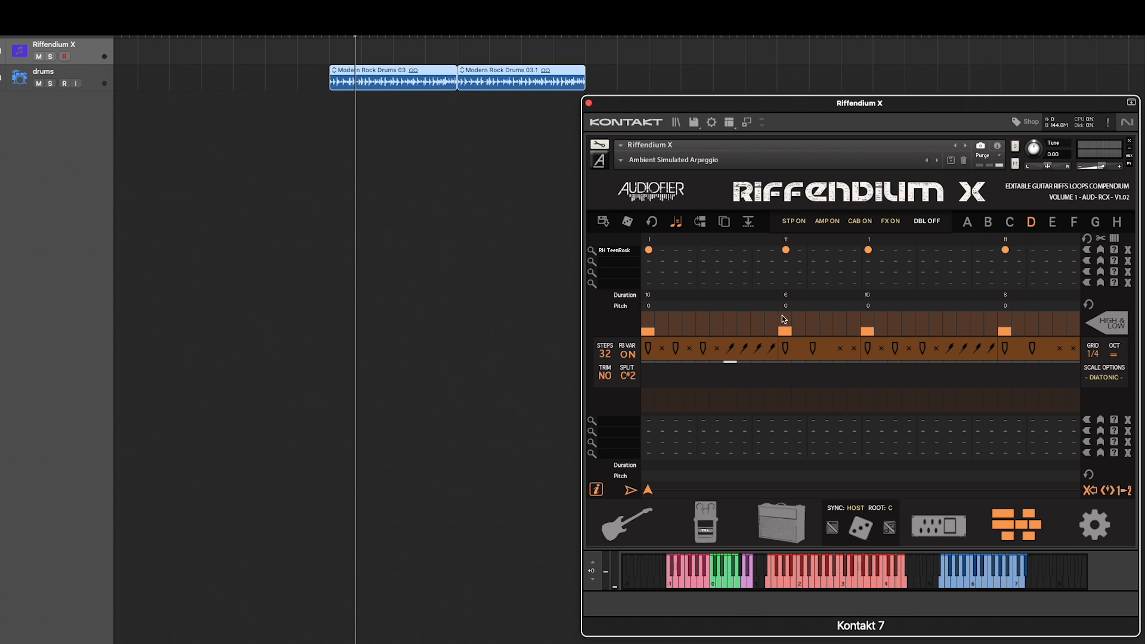
Step: Compare the descriptions of RH Fourths, RH Over, RH Cleaner, RH Mondays and RH Playful, and load RH Playful into the first upper slot
click(612, 250)
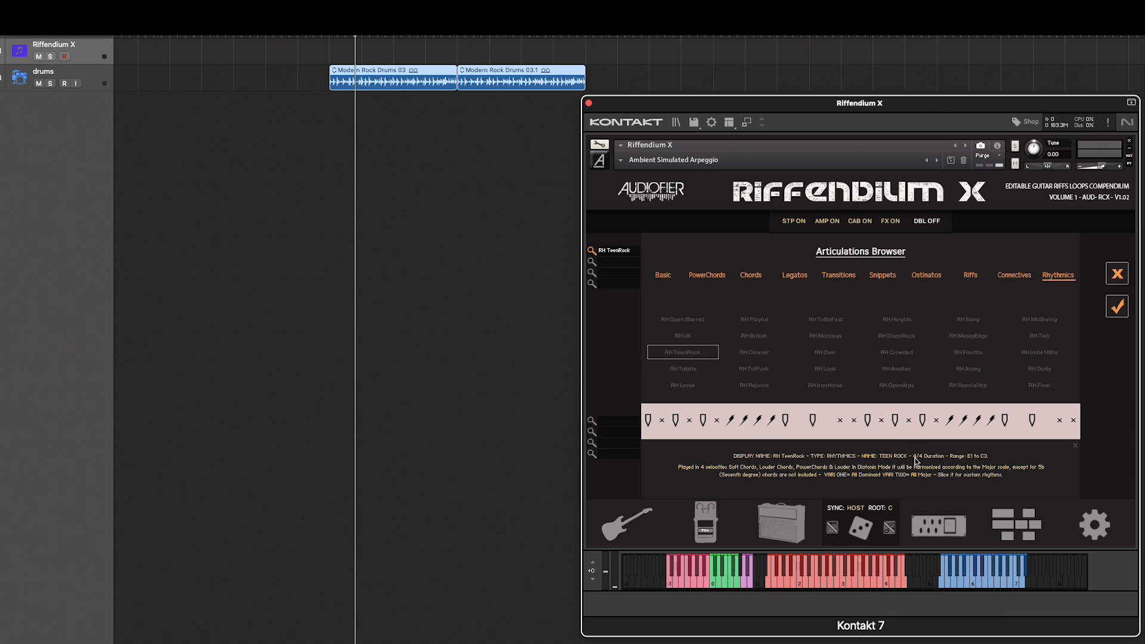
click(970, 354)
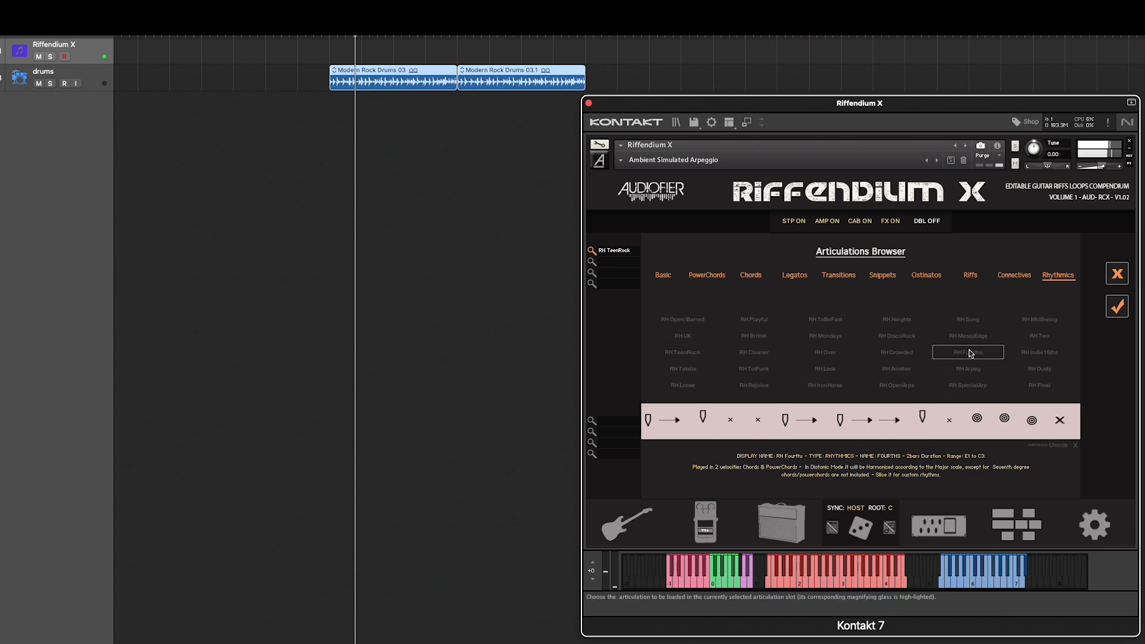
click(833, 354)
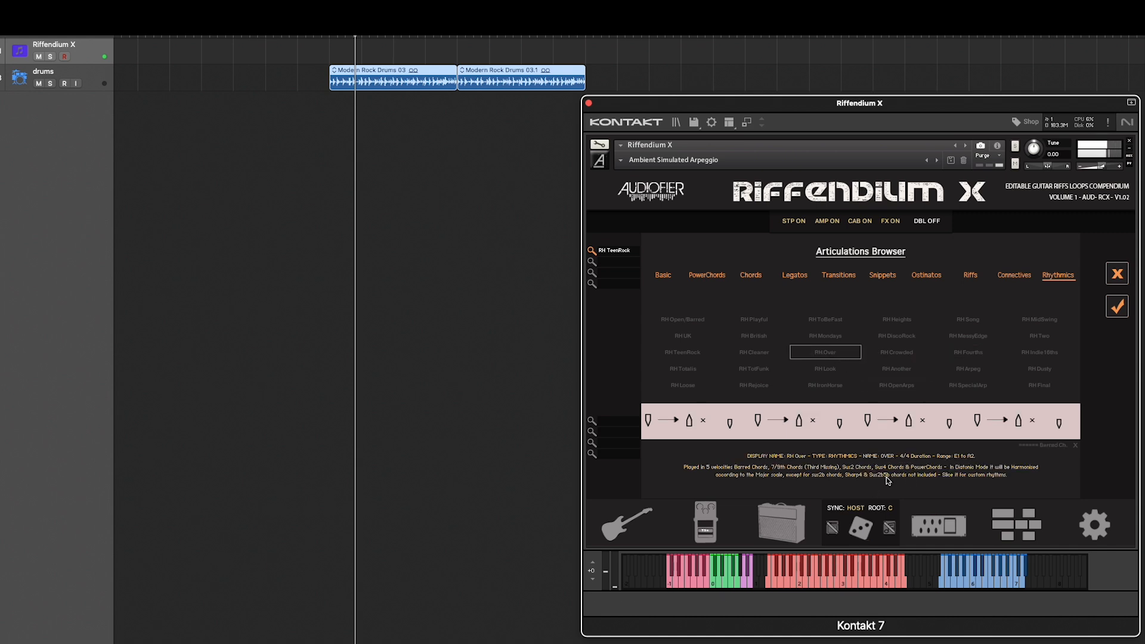
click(753, 353)
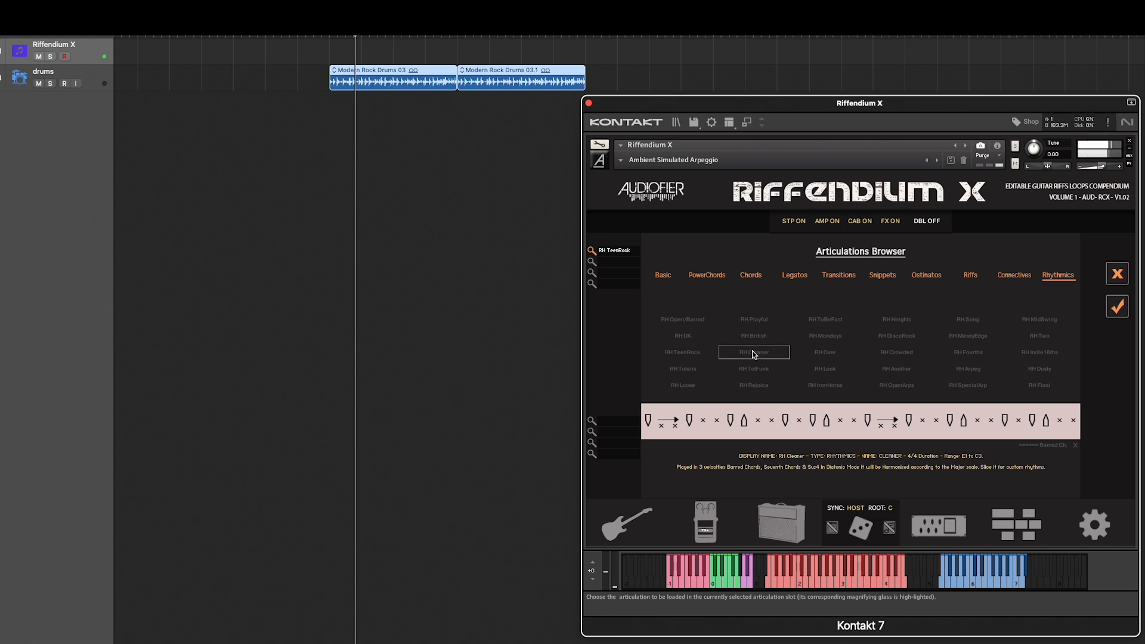
click(822, 338)
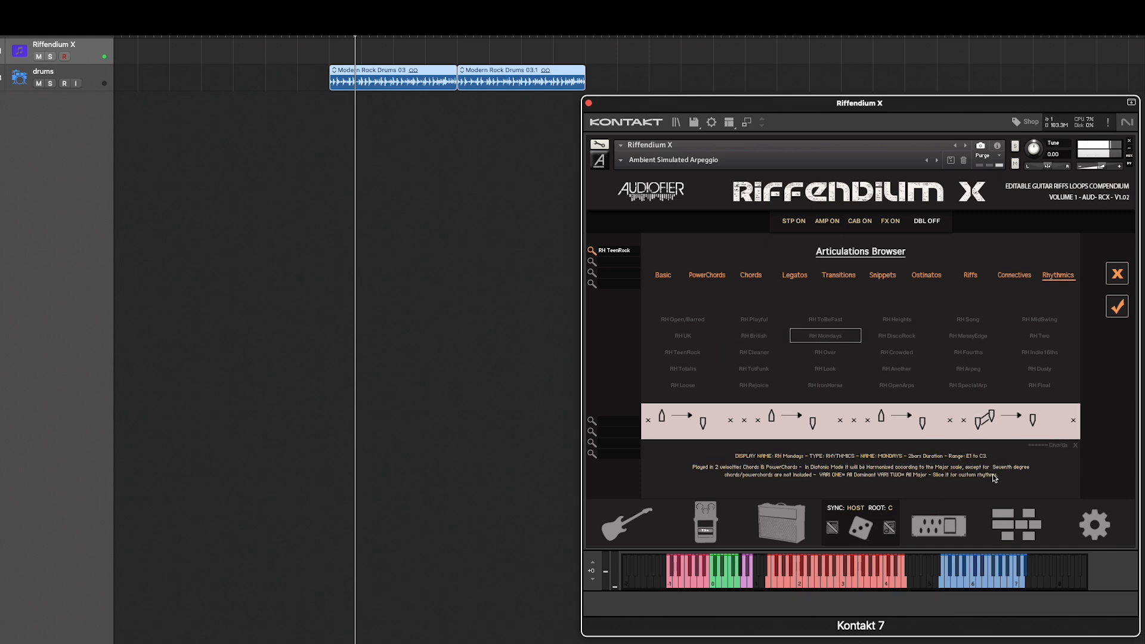
click(752, 322)
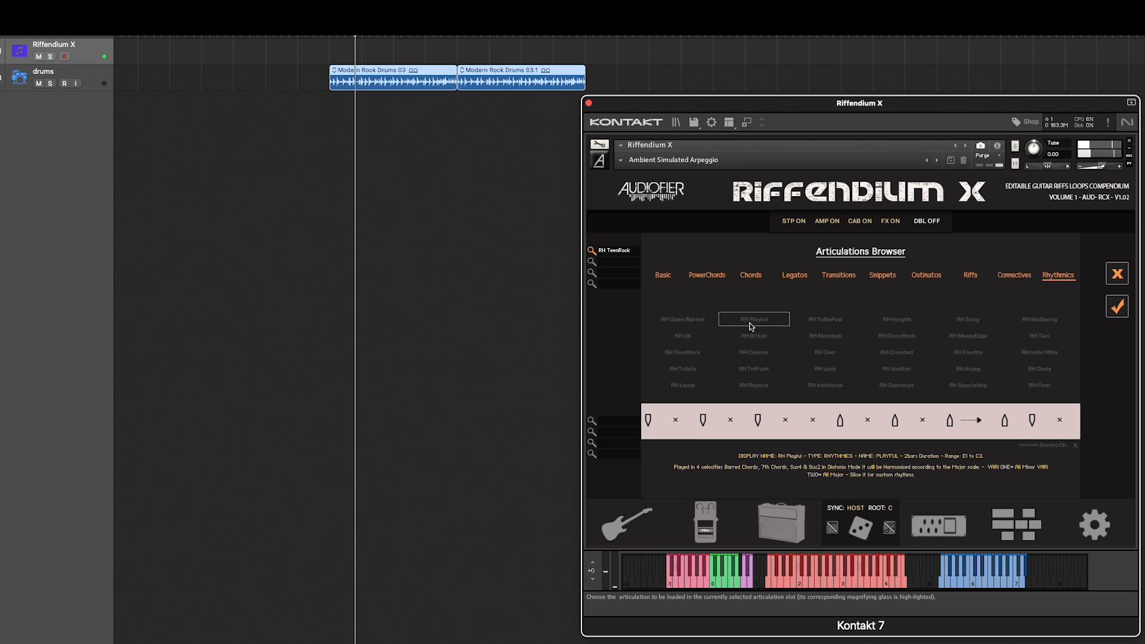
click(1077, 445)
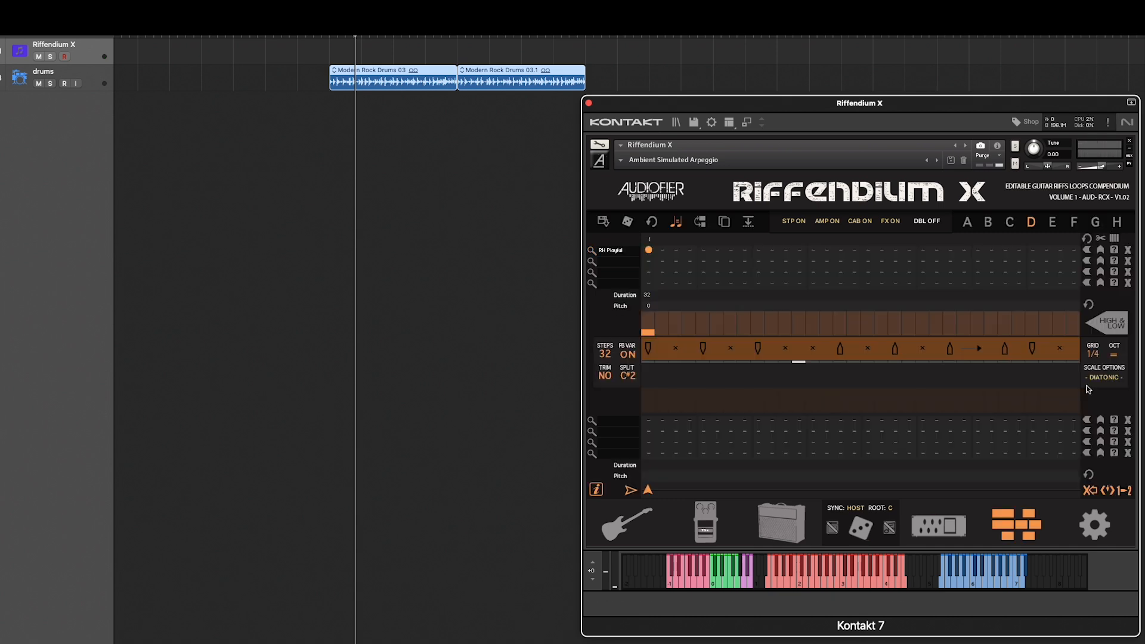
Step: Clear the RH Playful slot and load the saved sequence that combines RIFF Classic and CP Typical
click(1129, 253)
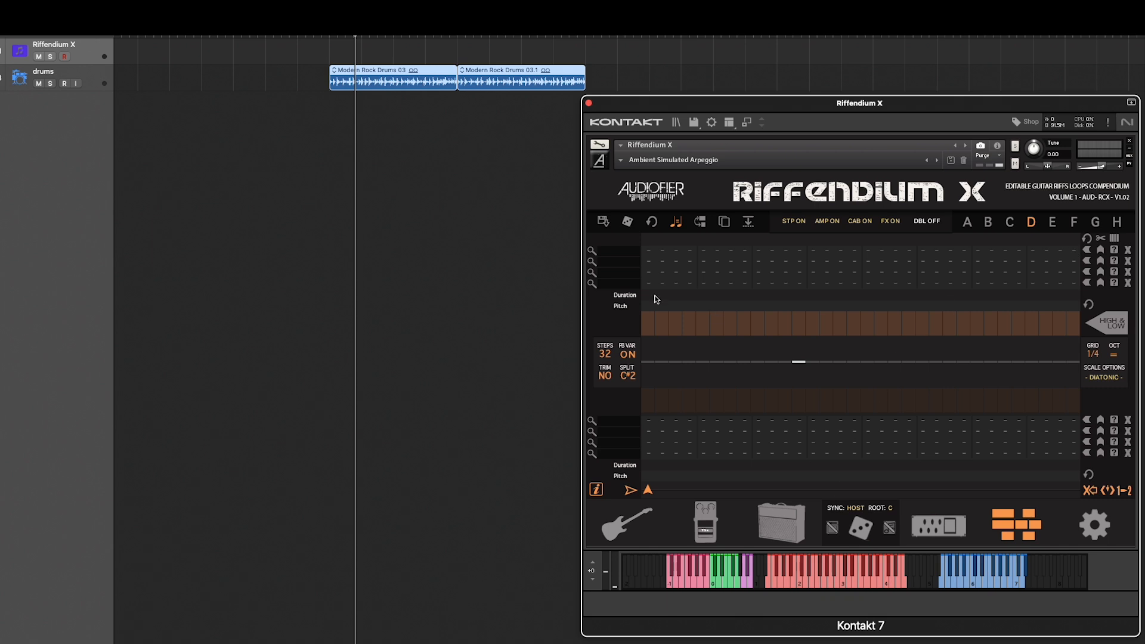
click(604, 222)
click(674, 299)
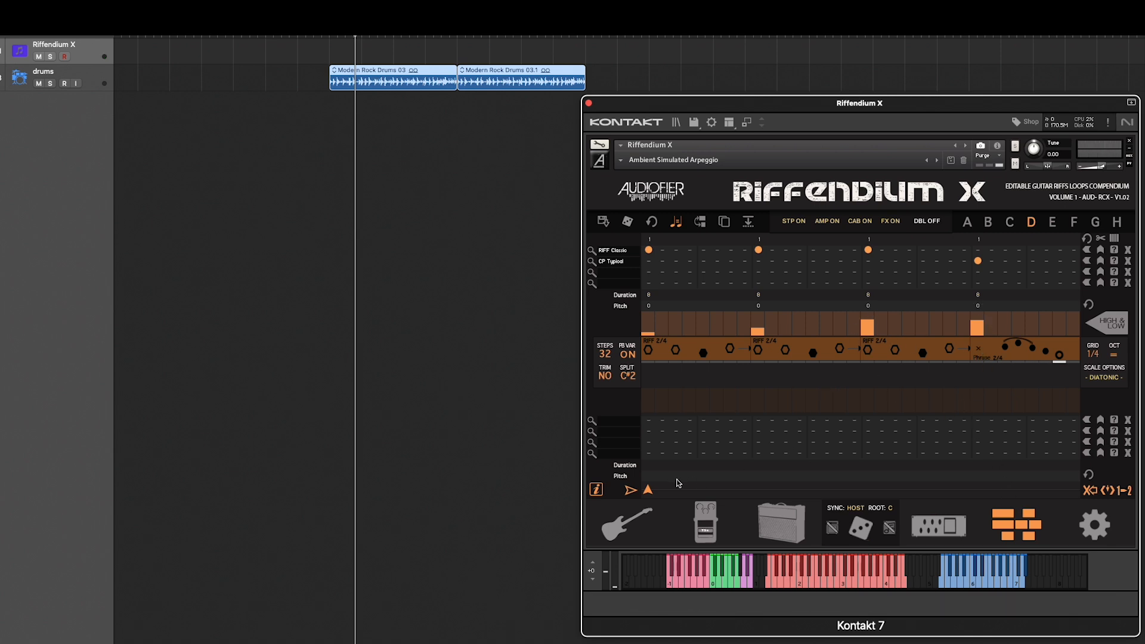
Step: Try deleting the RIFF Classic riff at step 17 and reload the saved sequence
mouse_move(650, 495)
mouse_down()
mouse_move(840, 503)
mouse_move(872, 481)
mouse_up()
click(1089, 490)
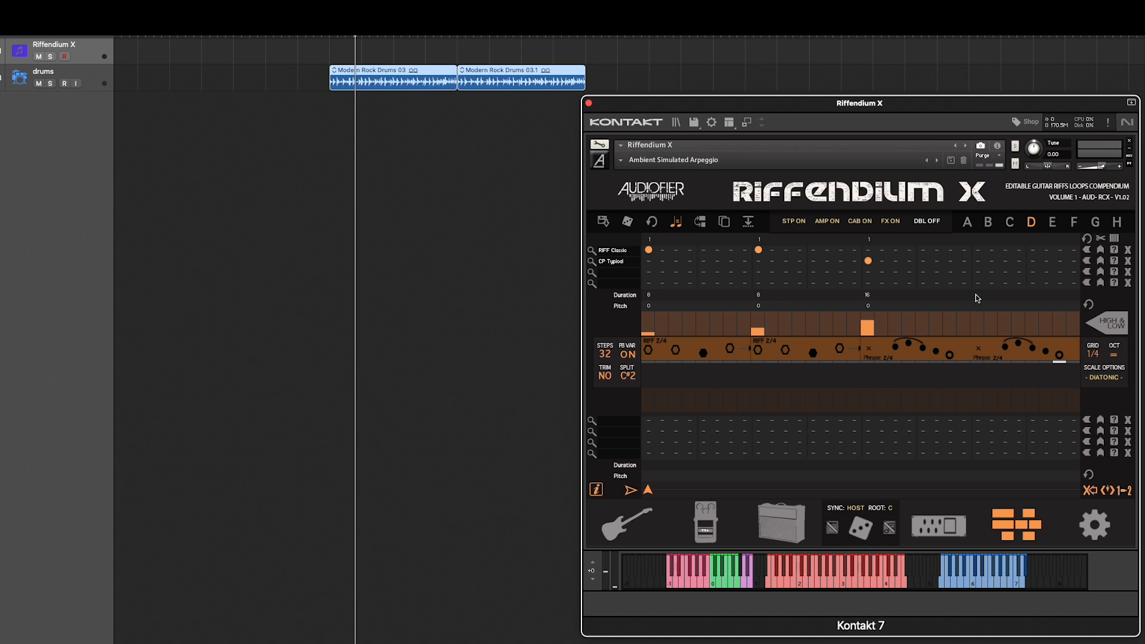
click(601, 223)
click(643, 300)
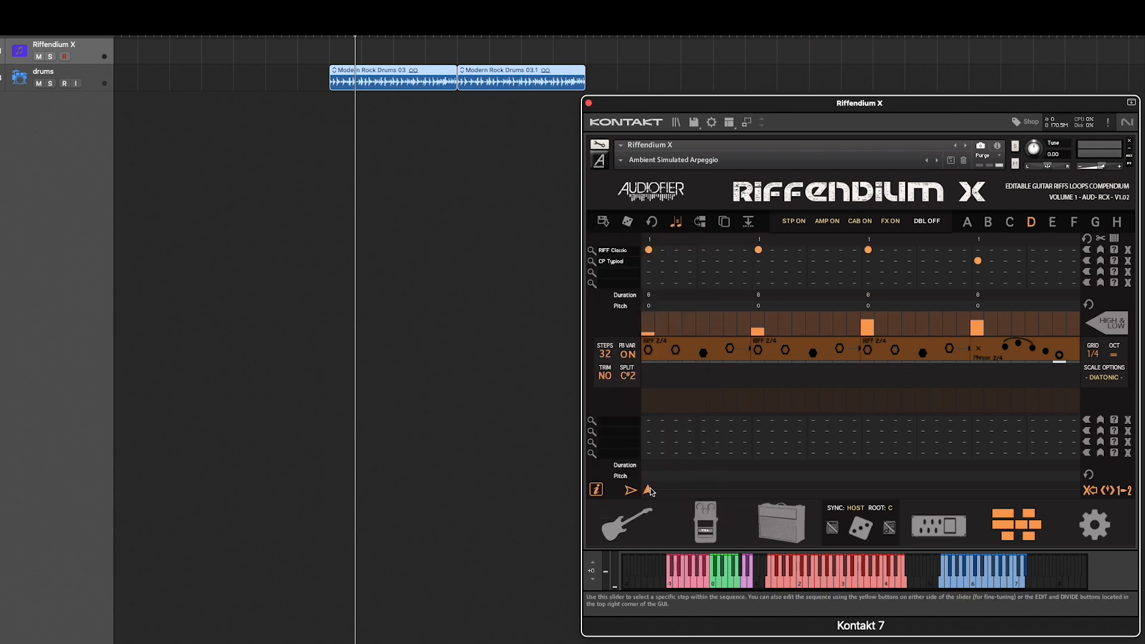
Step: Replace the riff at step 17 with the following CP Typical phrase at a duration of 8, and add RIFF Classic at step 25
drag(648, 491, 868, 491)
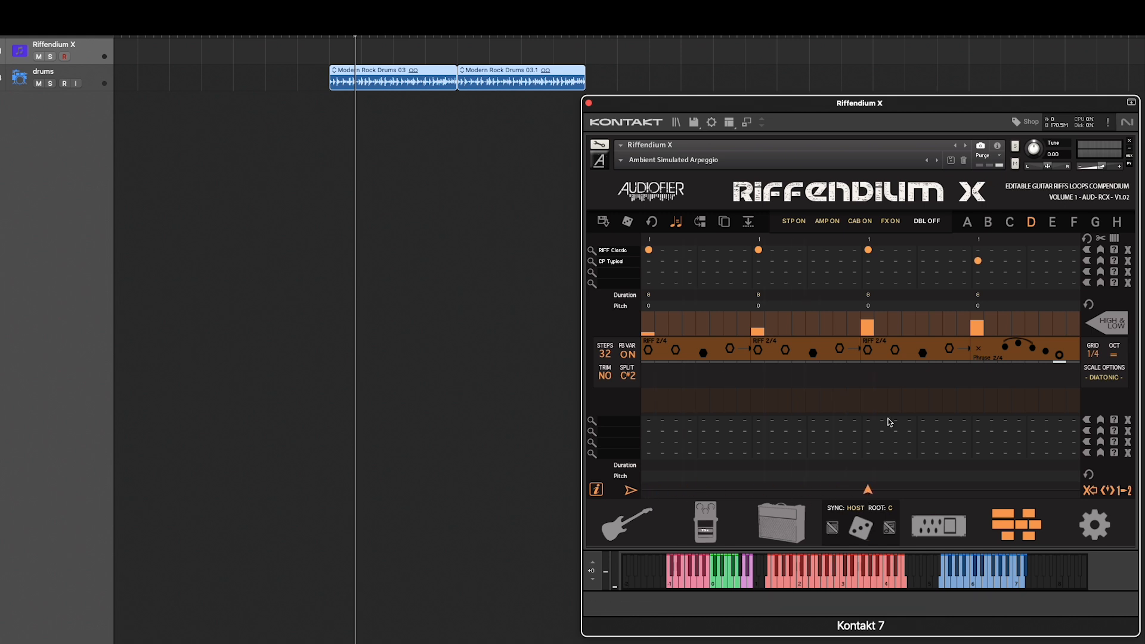
click(1090, 491)
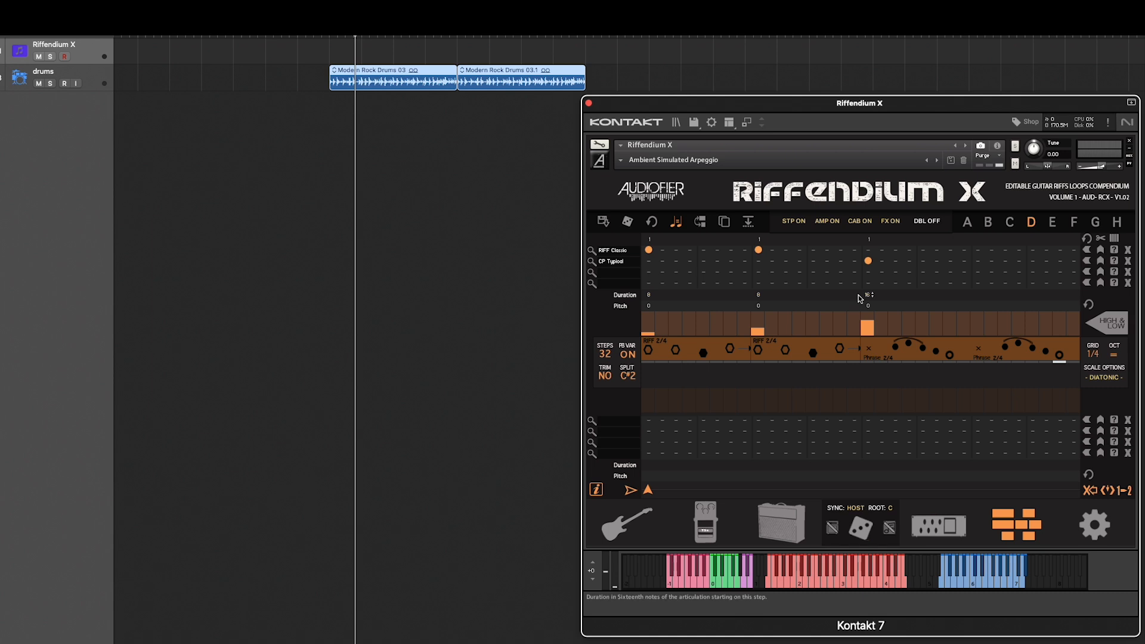
drag(868, 298, 865, 334)
click(978, 250)
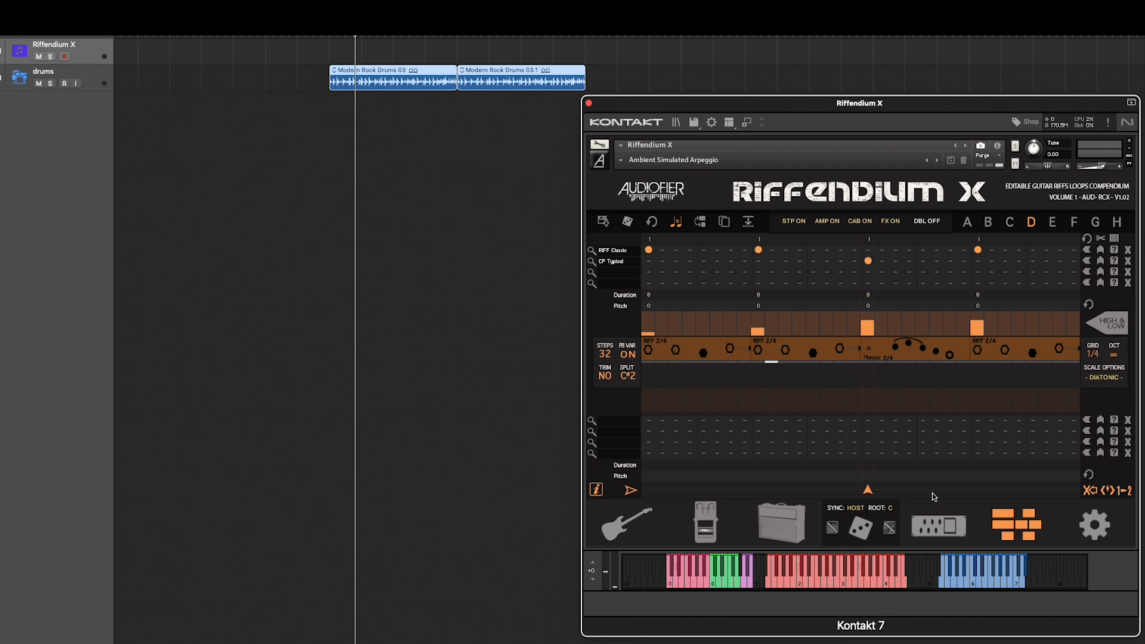
Step: Insert two empty steps before the CP Typical phrase and fill them with a RIFF Classic hit at step 17 with a duration of 2
click(1108, 491)
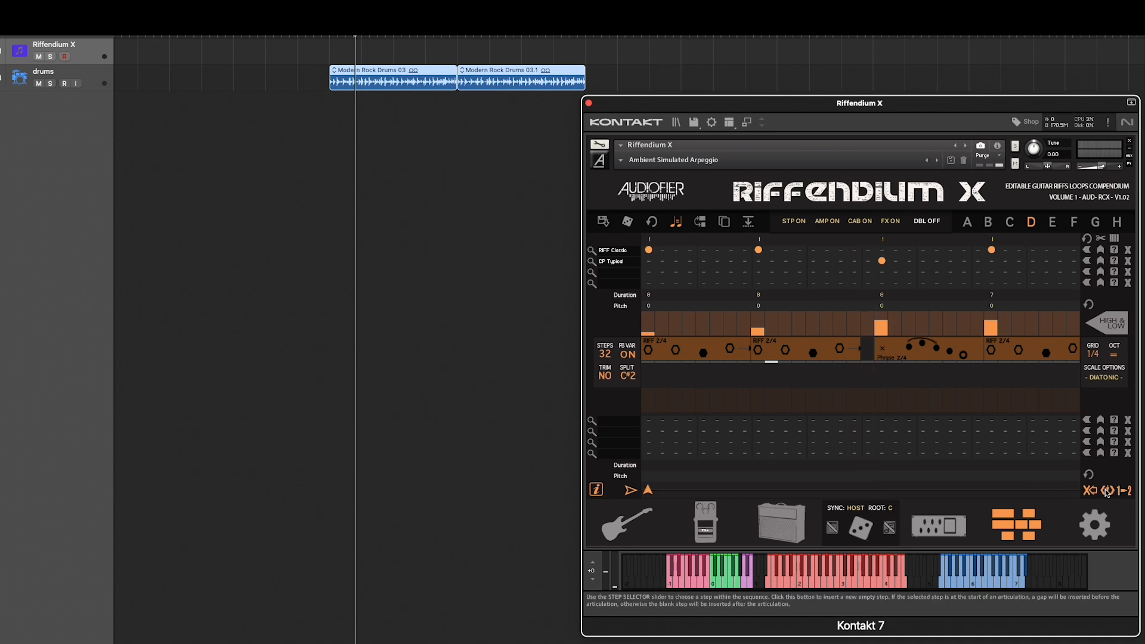
click(868, 250)
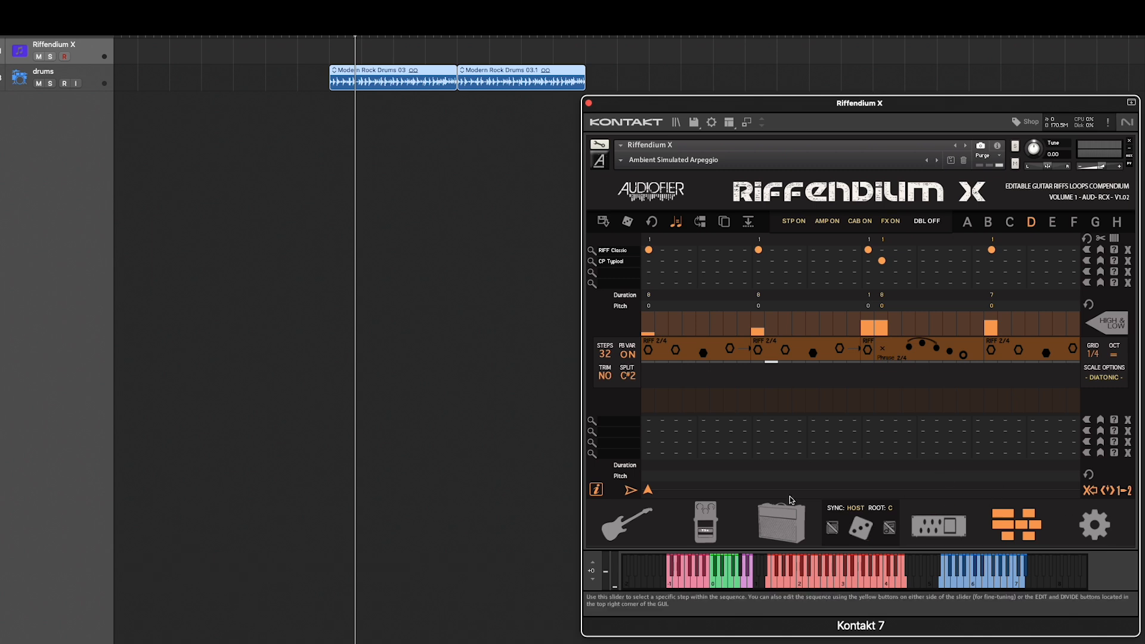
drag(727, 497, 884, 497)
click(1110, 492)
drag(878, 299, 871, 292)
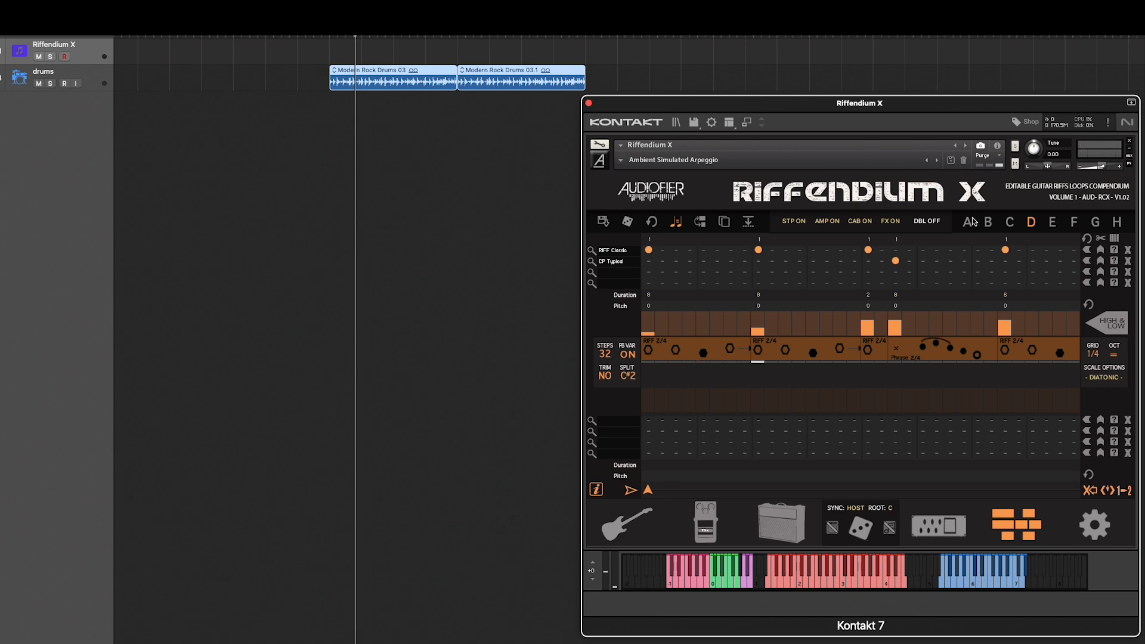
Step: Shorten the CP Typical phrase at step 19 to a duration of 4 and set its sample start to 2
click(897, 240)
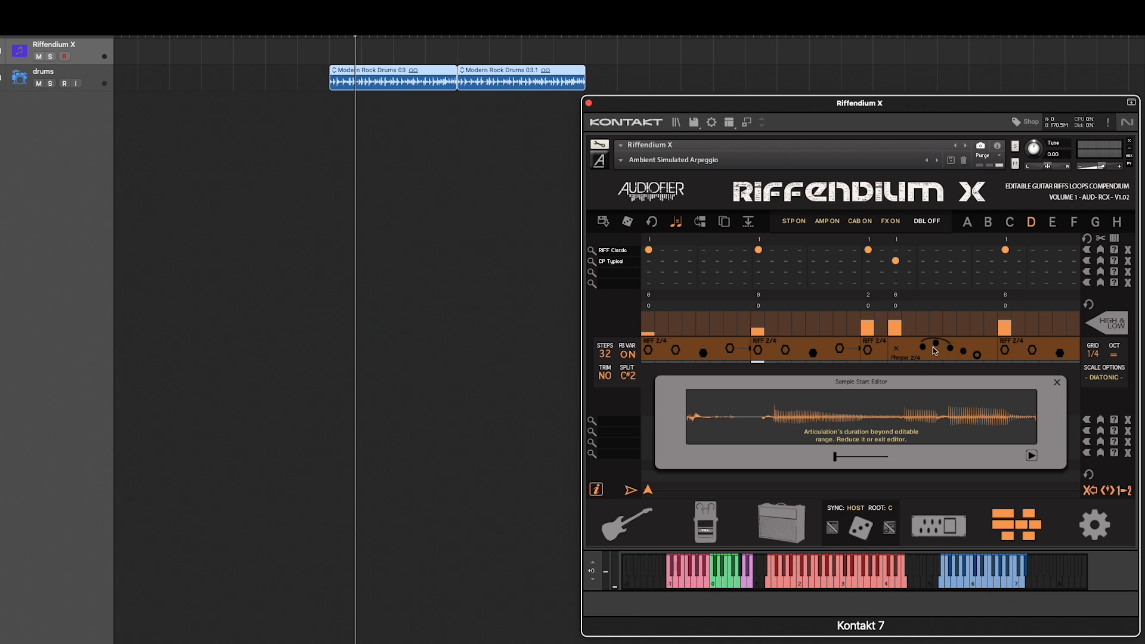
drag(896, 297, 894, 318)
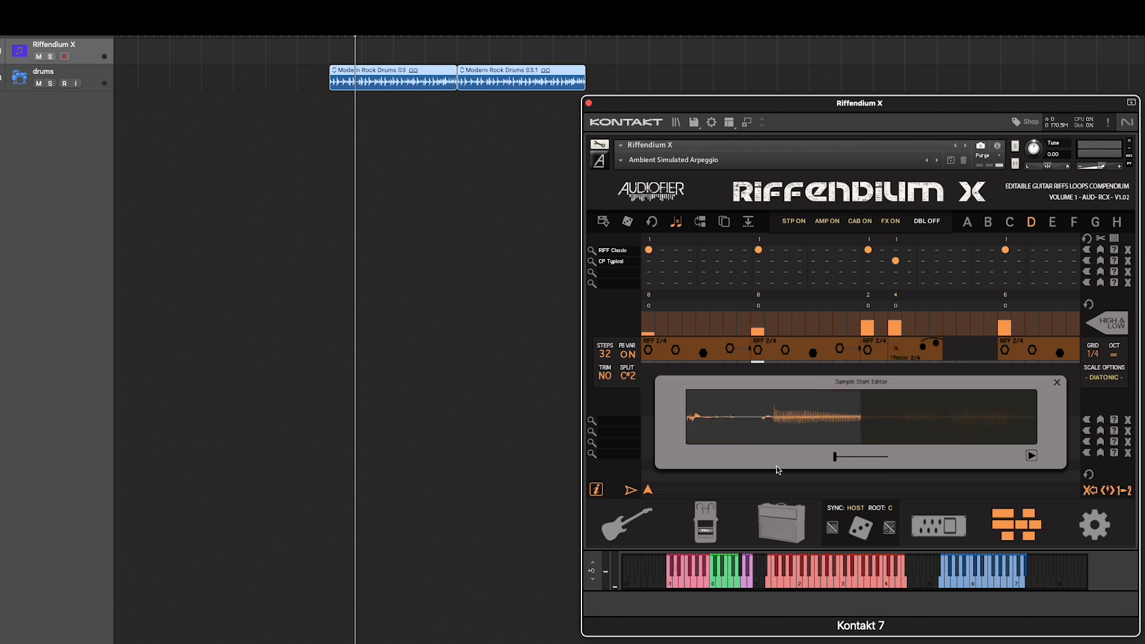
click(1057, 382)
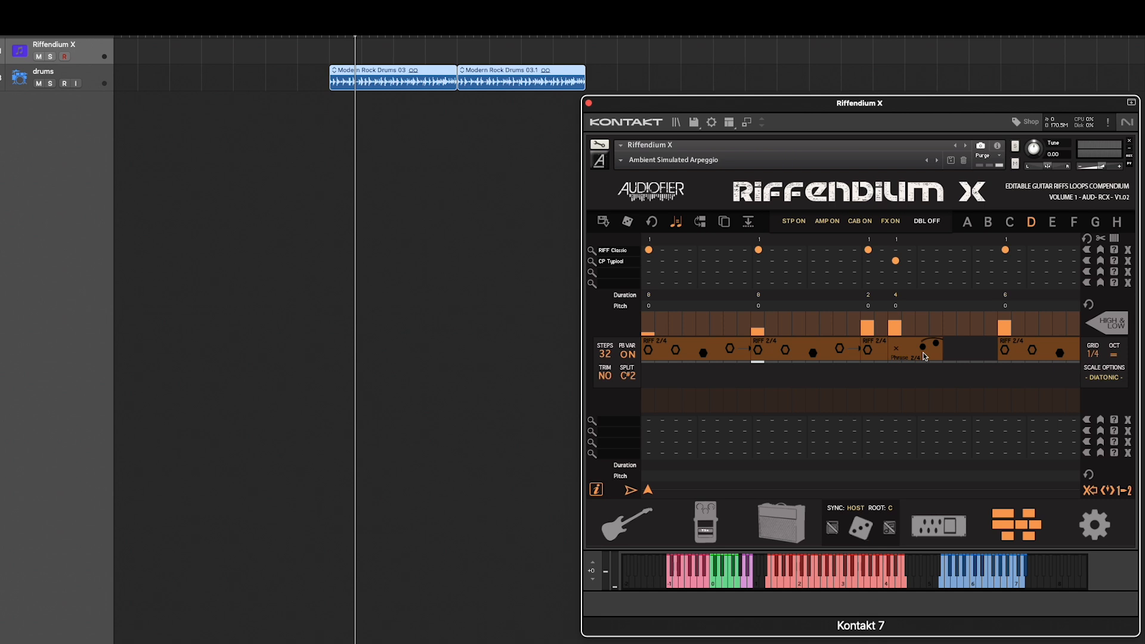
click(897, 241)
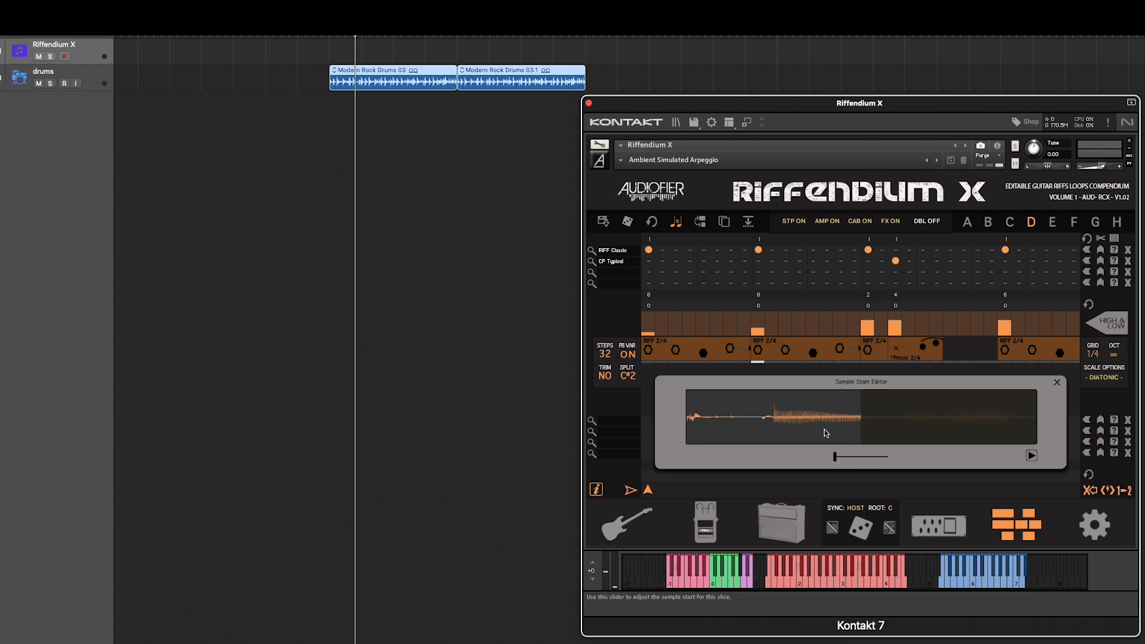
click(1057, 383)
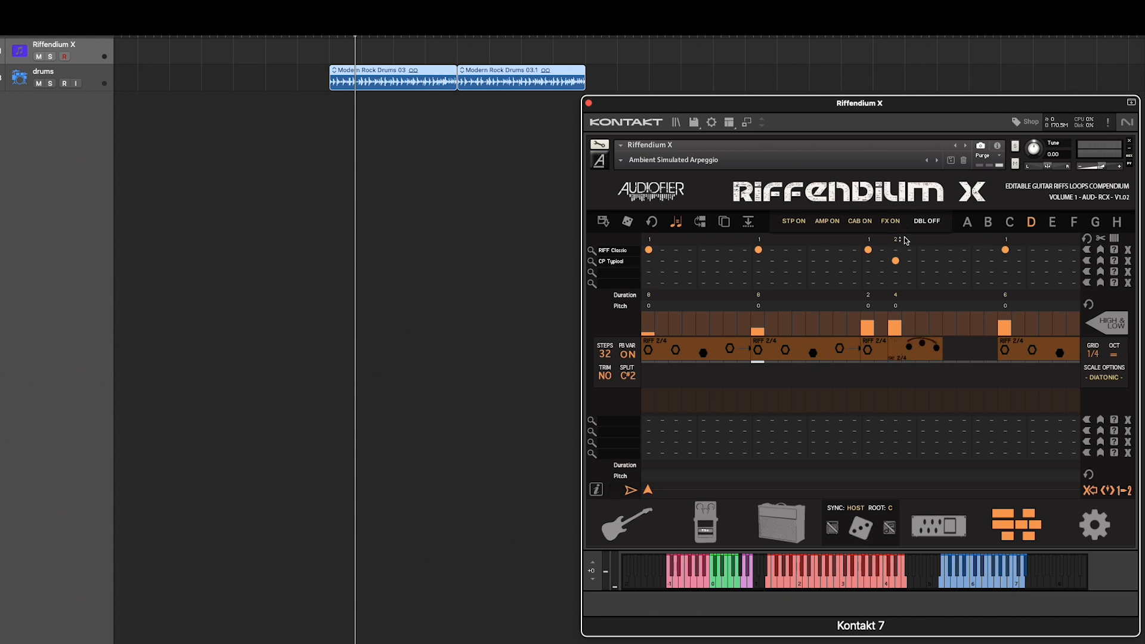
Step: Set the sample start of the CP Typical phrase at step 19 to 1 and try lower and higher velocities for it
drag(904, 245, 889, 268)
click(897, 323)
drag(898, 328, 897, 322)
drag(905, 334, 898, 331)
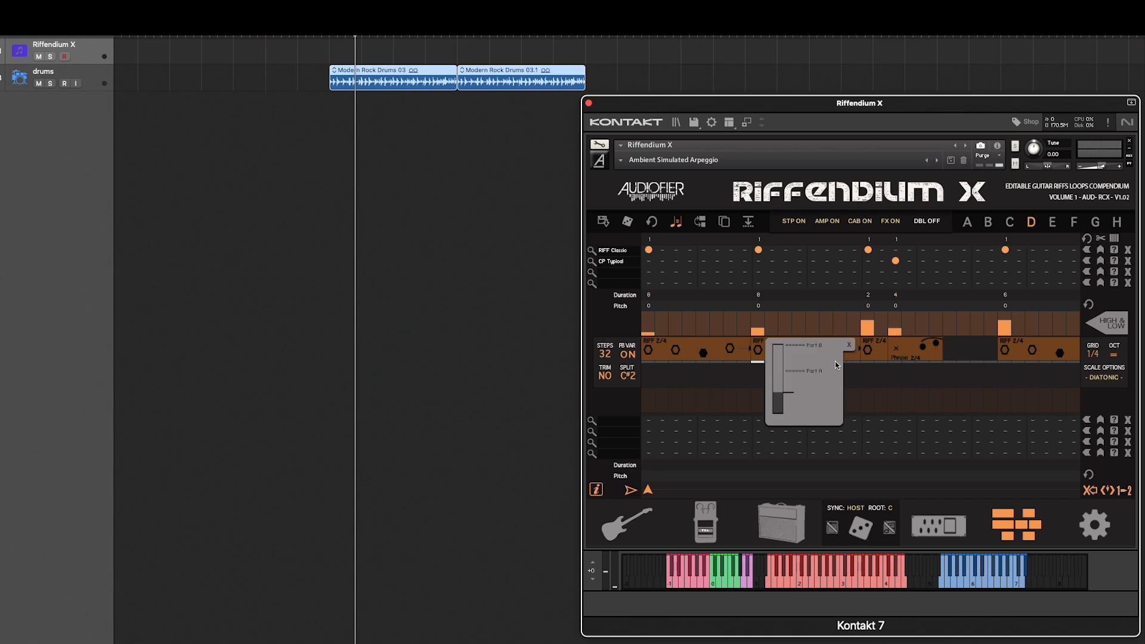
click(849, 345)
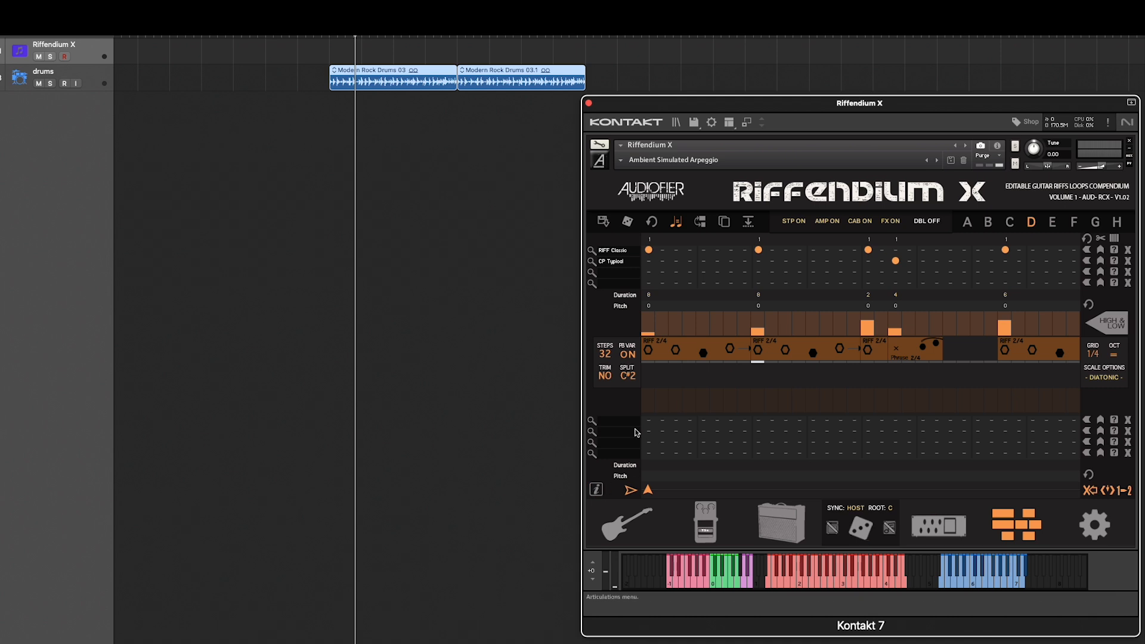
drag(895, 328, 907, 332)
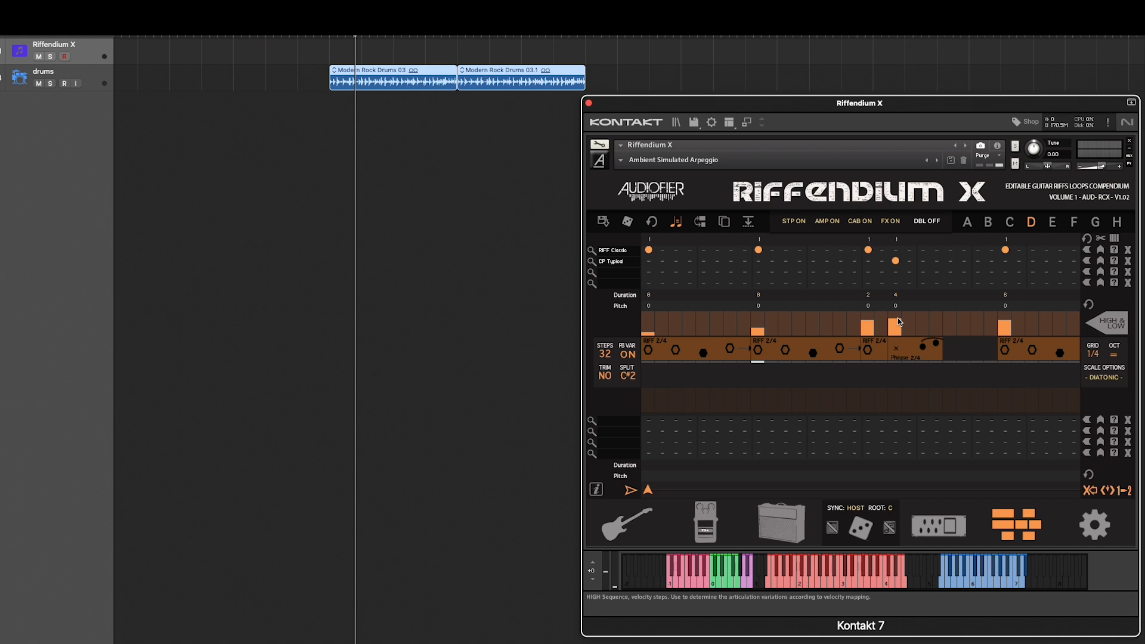
Step: Load the saved RH Playful sequence and replace it with the saved RIFF 4/4 sequence
click(604, 223)
click(678, 394)
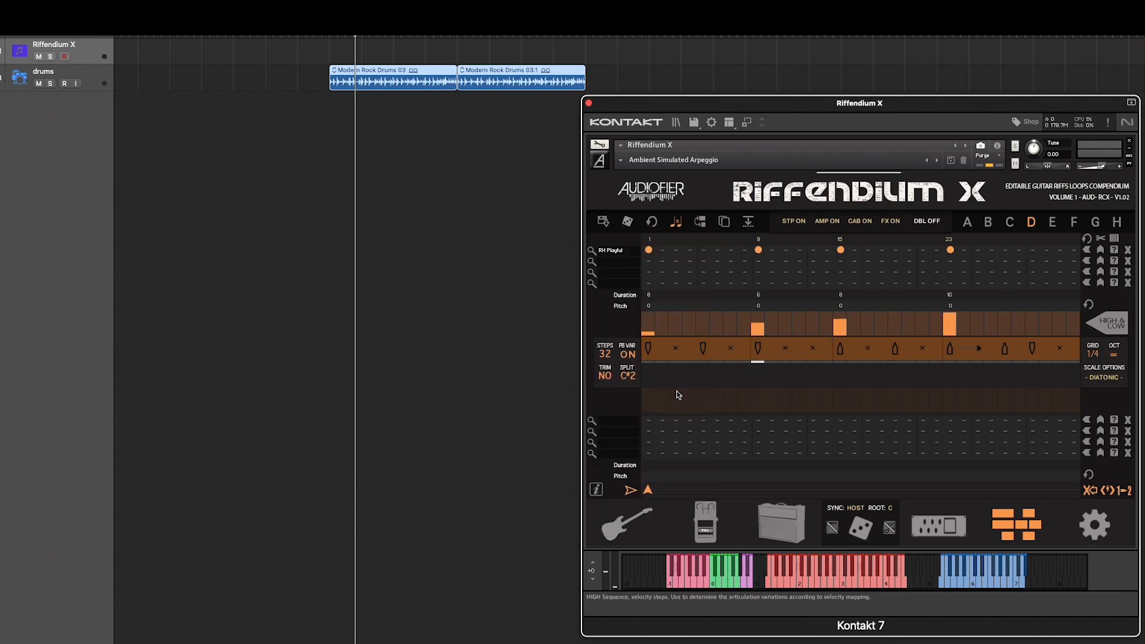
click(605, 223)
click(672, 464)
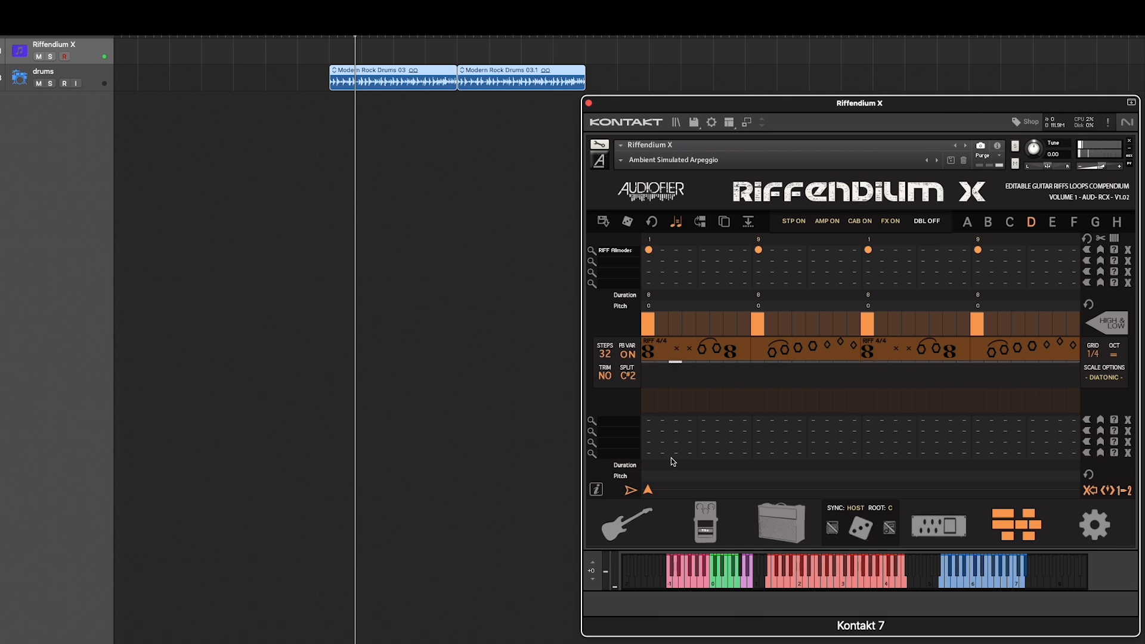
Step: Load the RH DiscoRock rhythmic into the first articulation slot of the low sequence and arrange that sequence using only this articulation
click(592, 422)
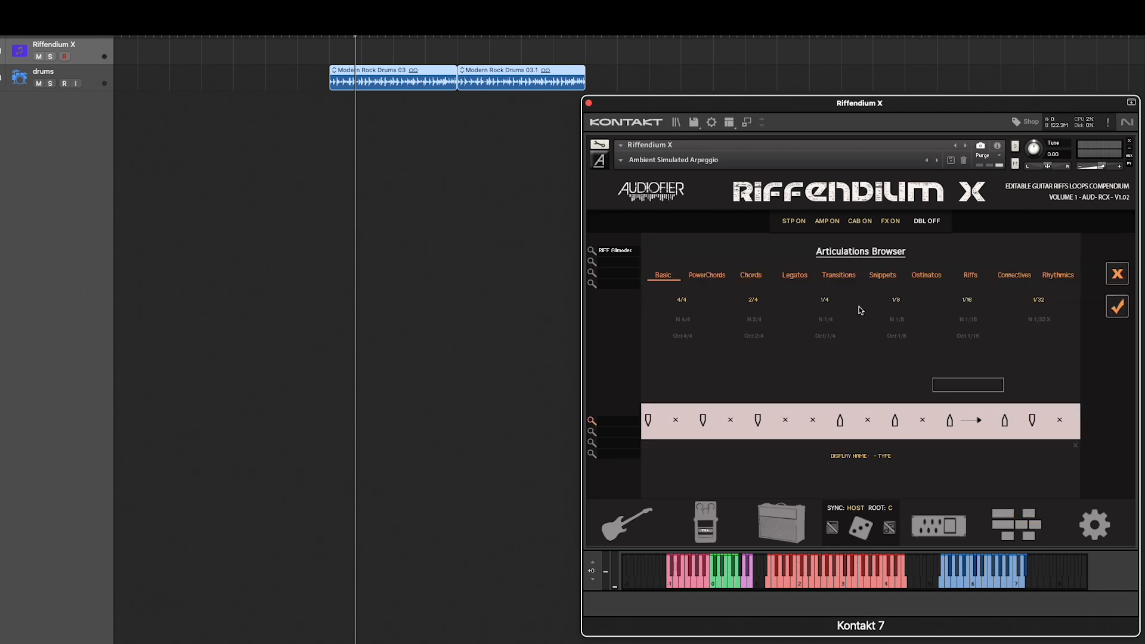
click(1063, 276)
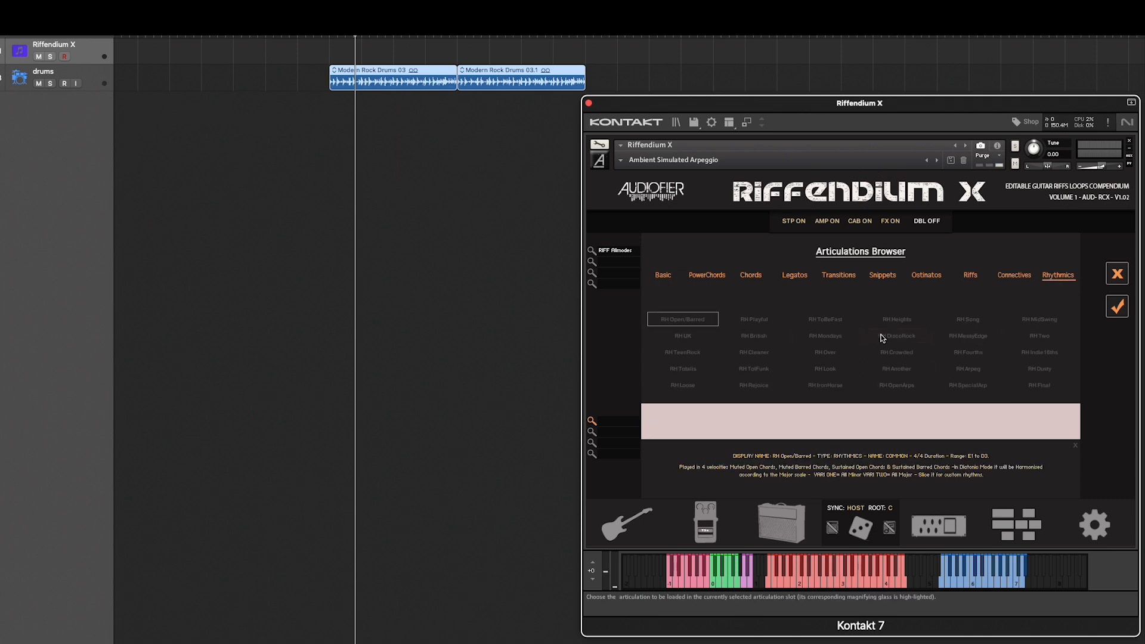
click(882, 338)
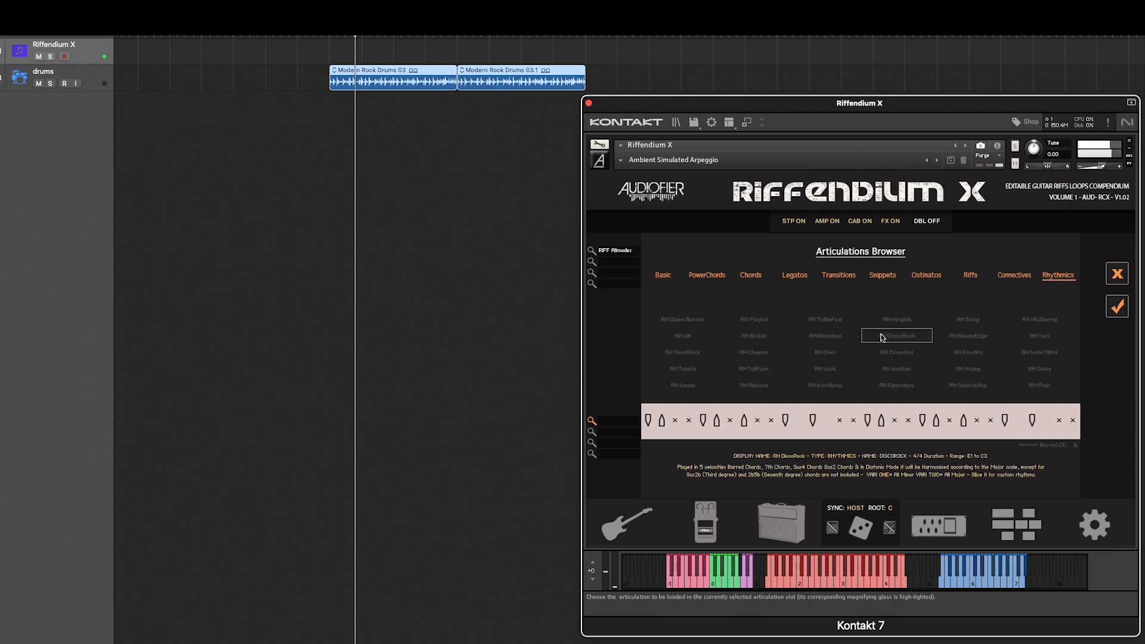
click(1118, 307)
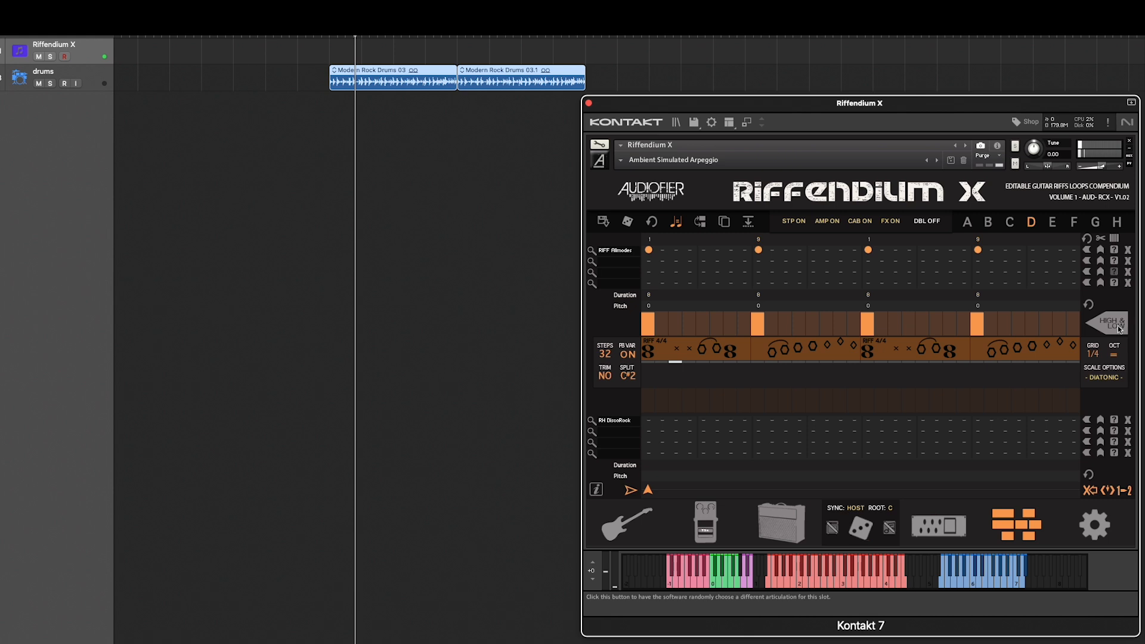
click(1088, 421)
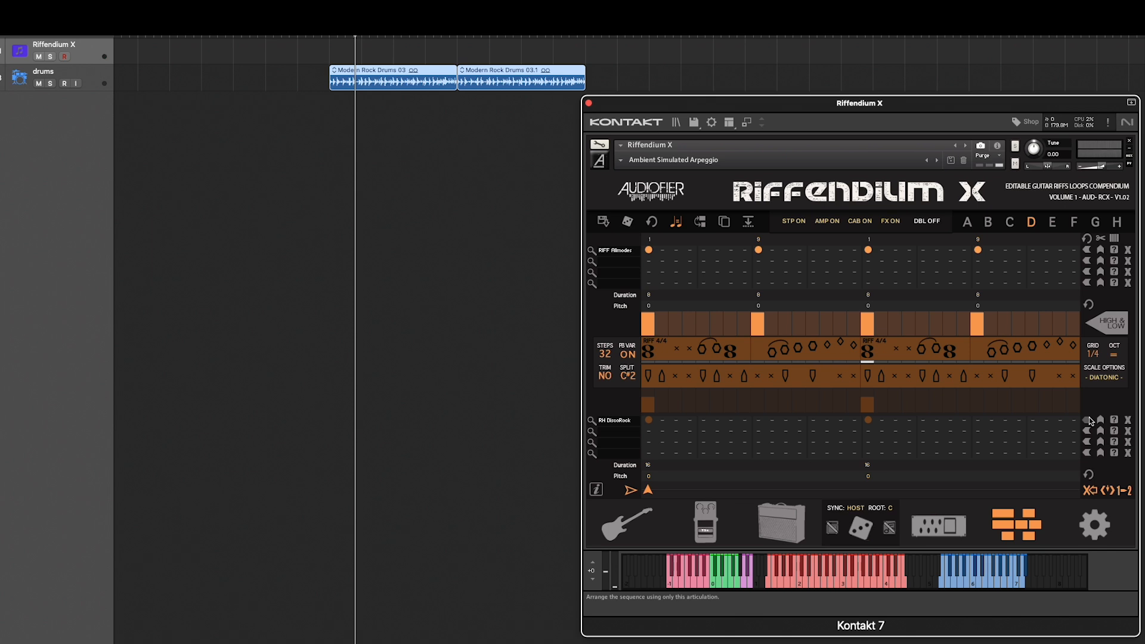
Step: Split the keyboard between the high and low sequences and switch the sequencer from High & Low to Dual Mode
click(676, 222)
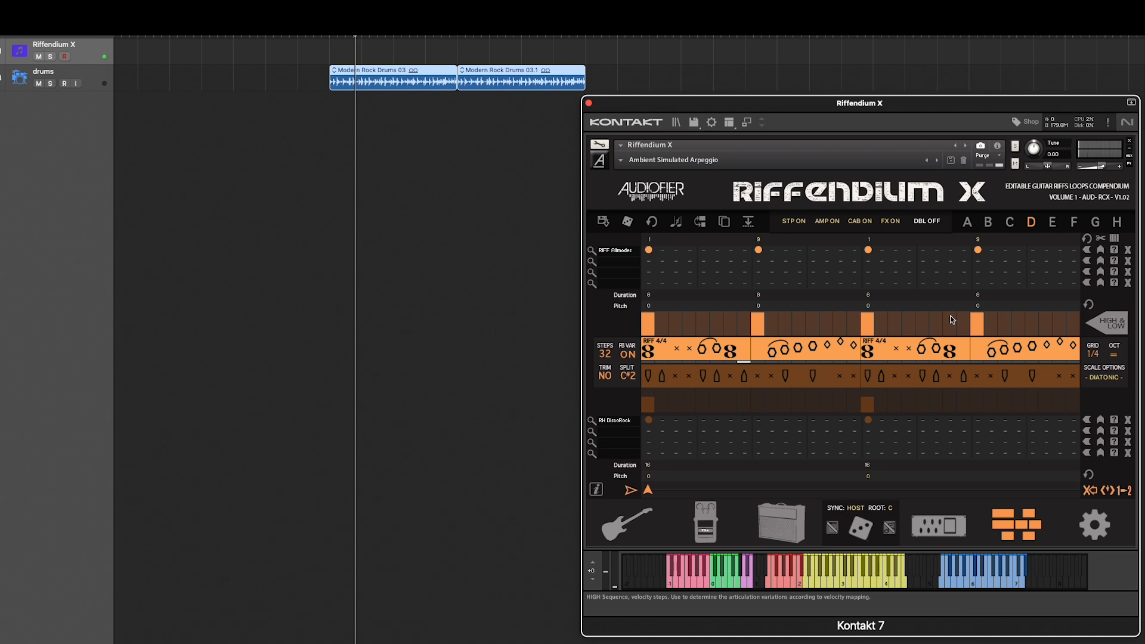
click(1118, 325)
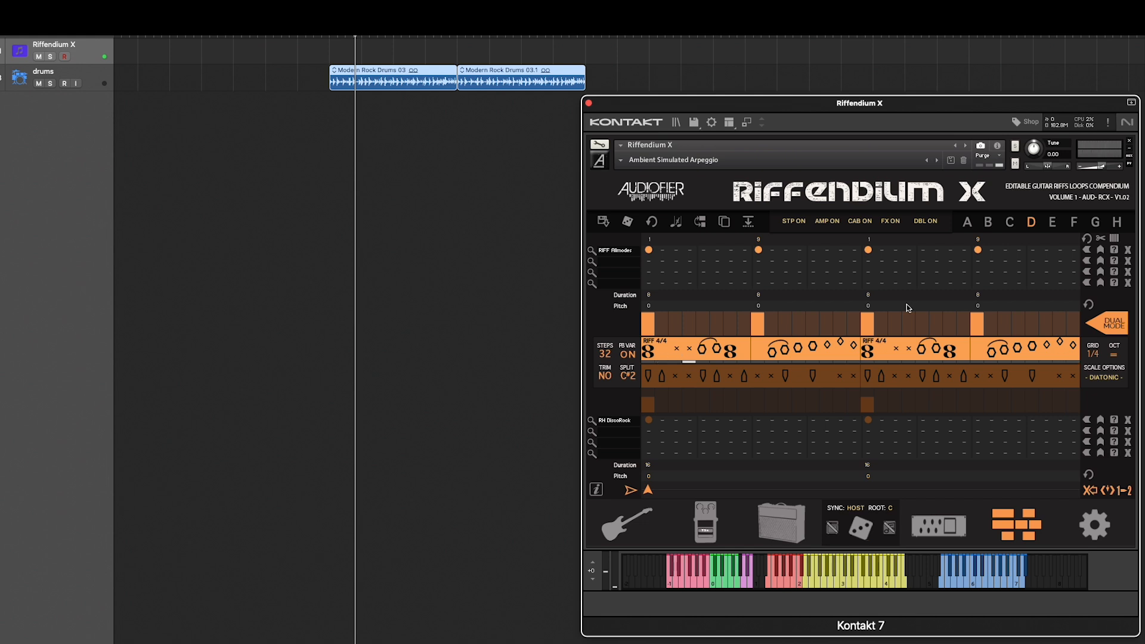
Step: Examine the double-track guitar's model, stomps, amp and the master effects, compare them with the main guitar, and return to the sequencer
click(613, 526)
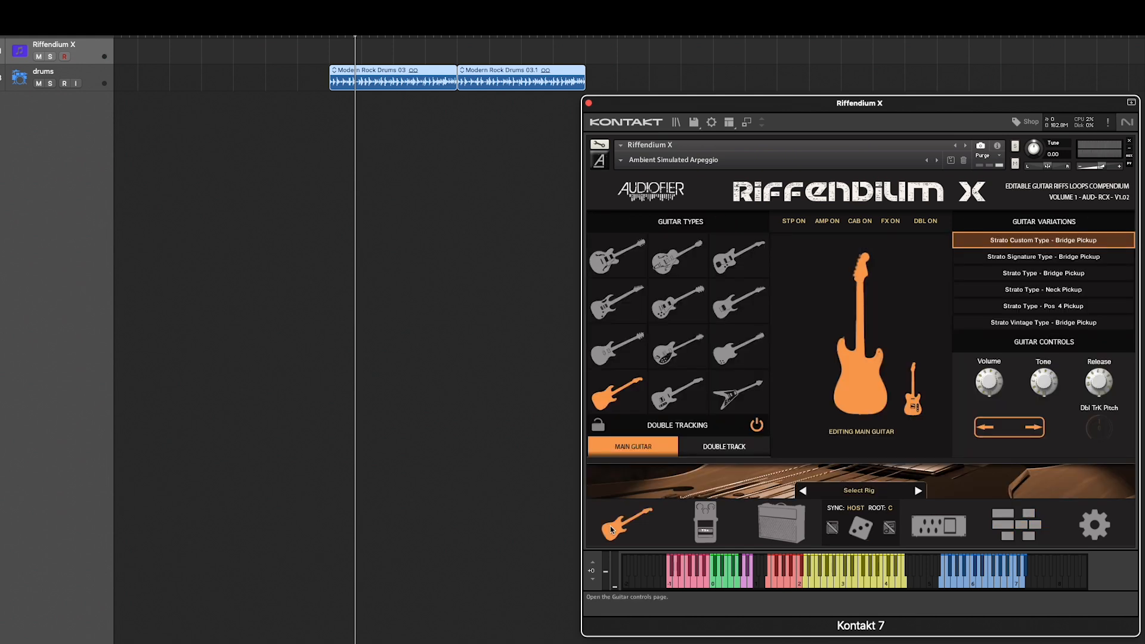
click(719, 451)
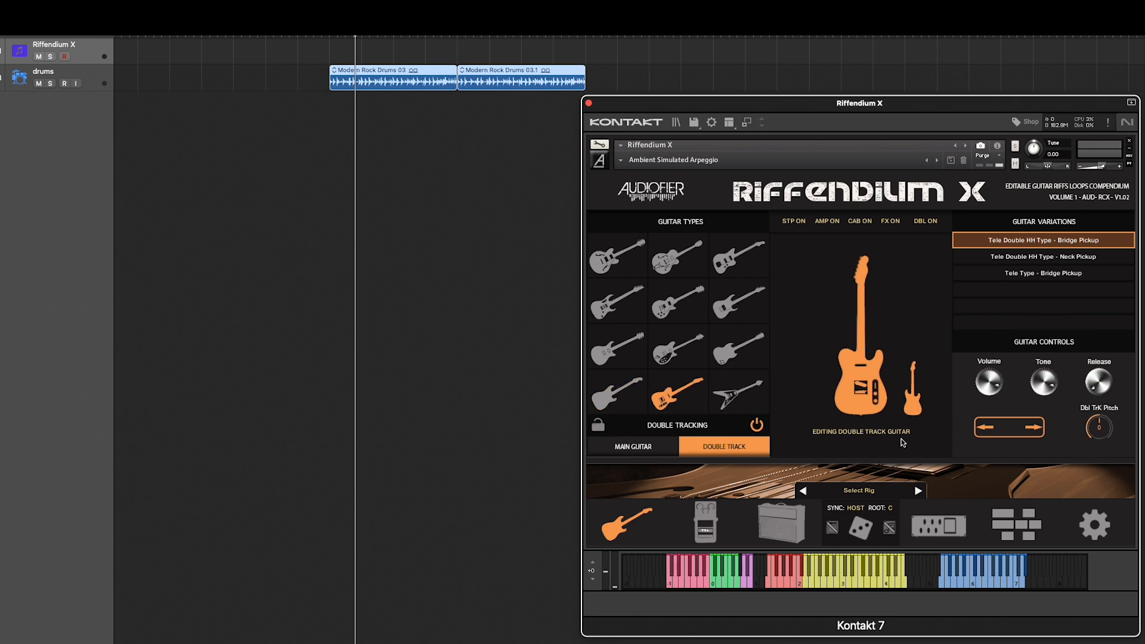
click(706, 524)
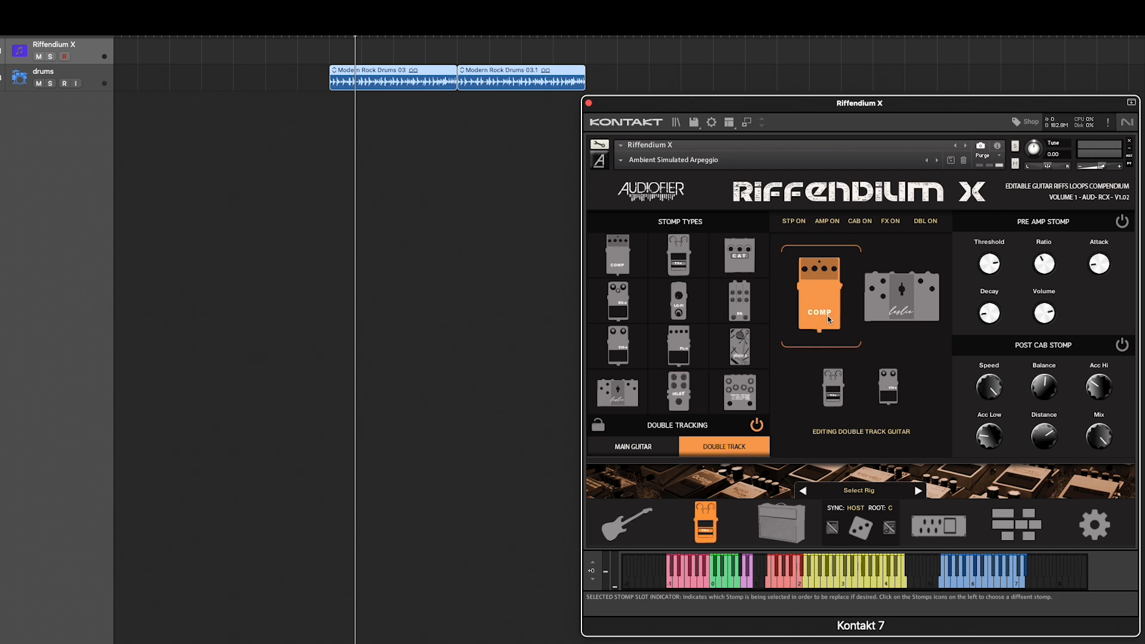
click(772, 531)
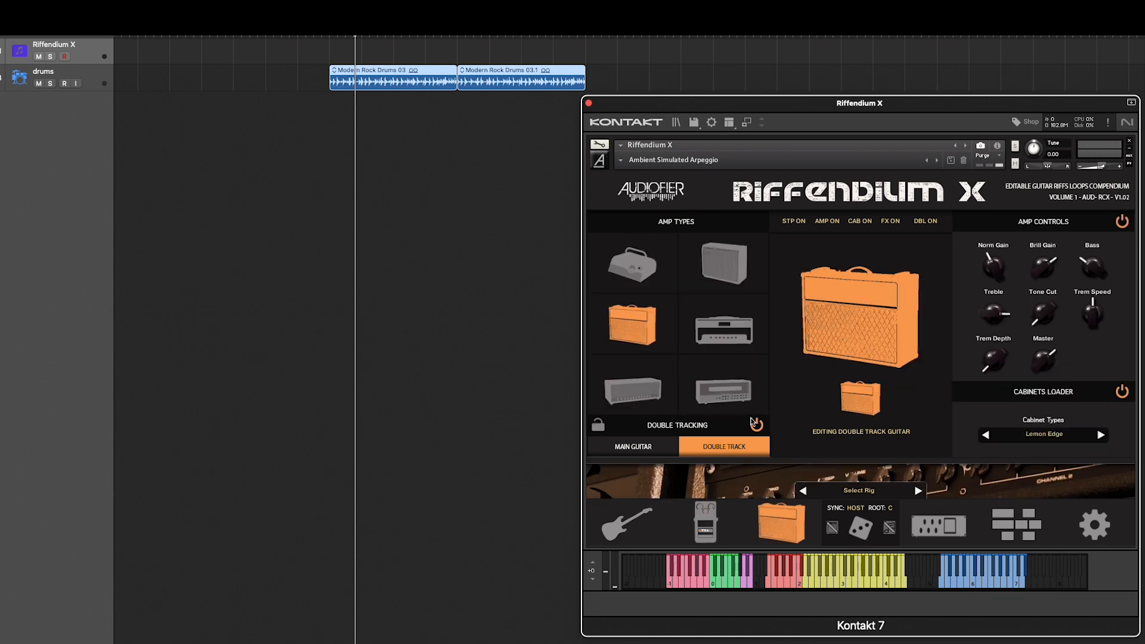
click(701, 533)
click(928, 528)
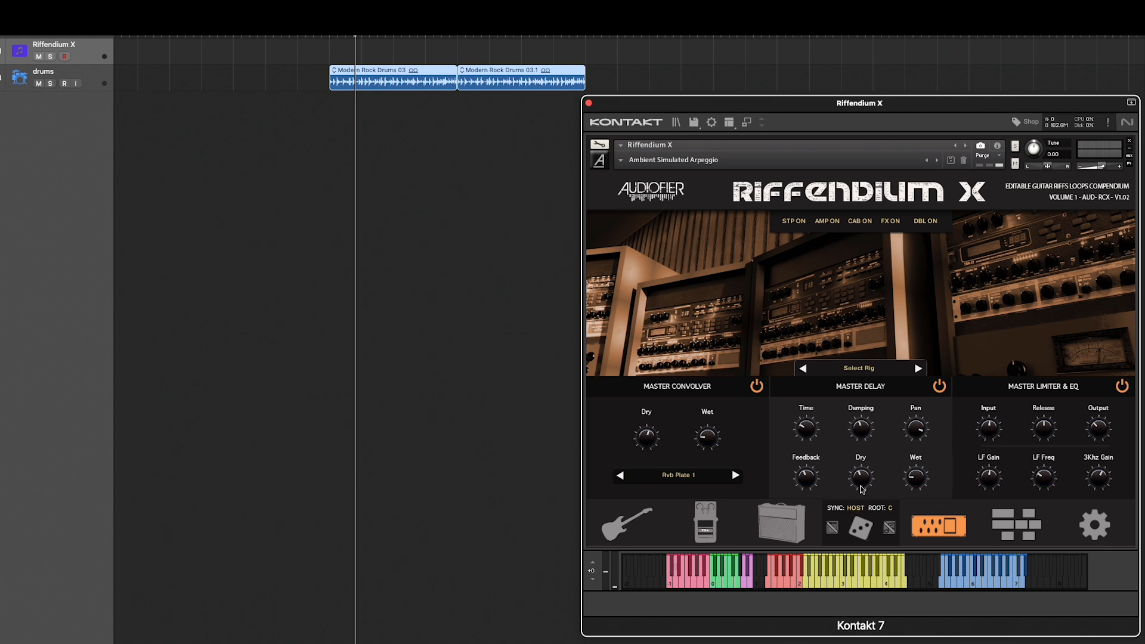
click(782, 523)
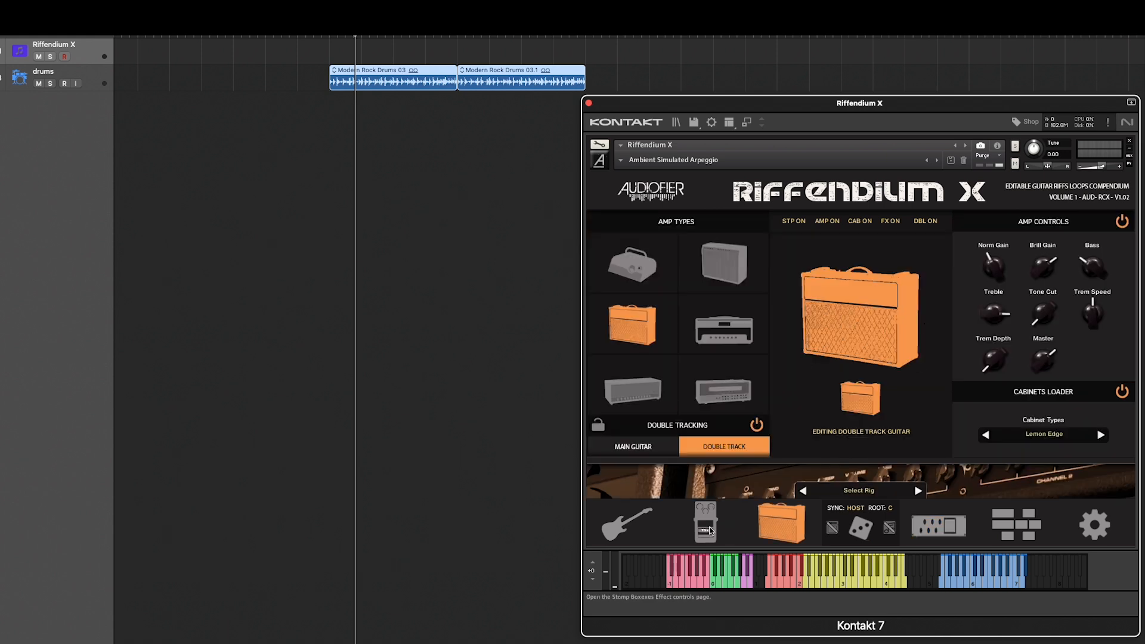
click(709, 530)
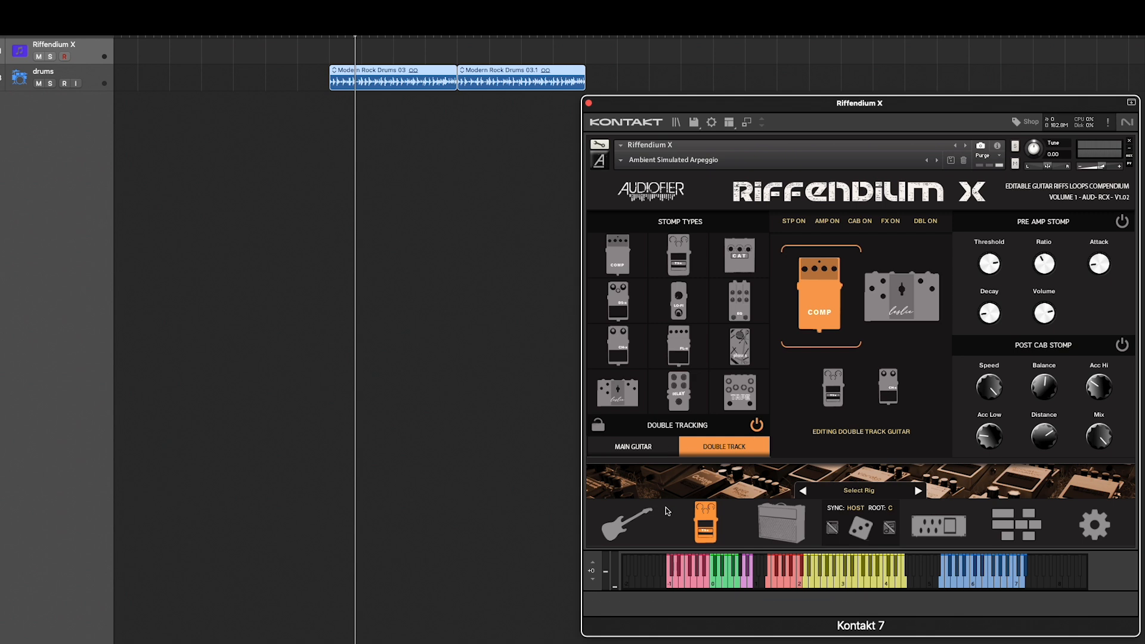
click(632, 524)
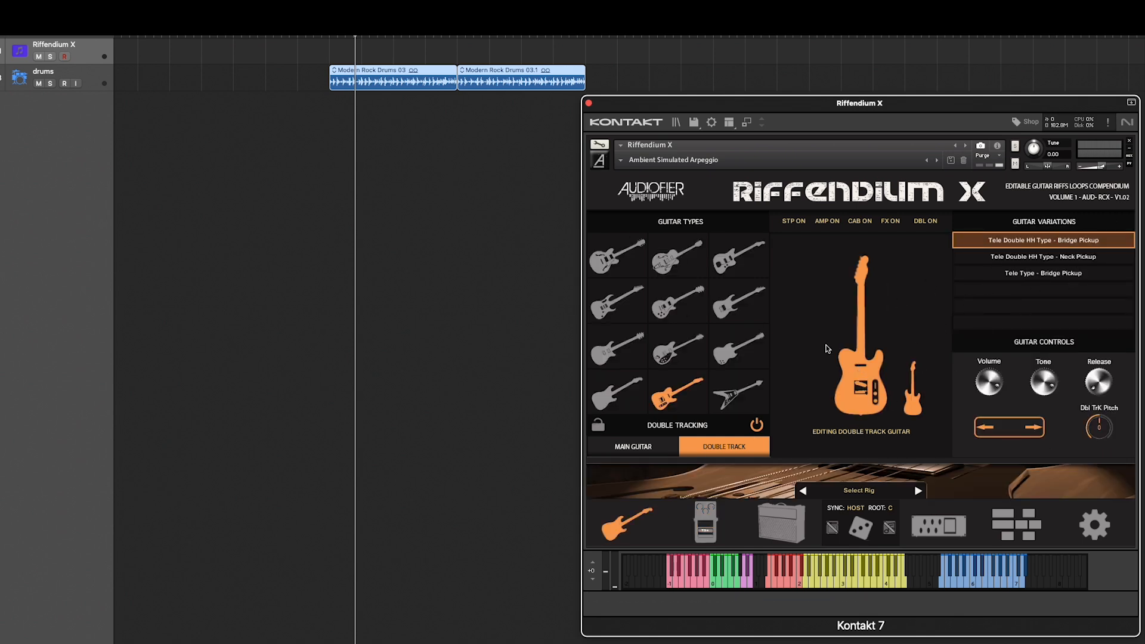
click(640, 453)
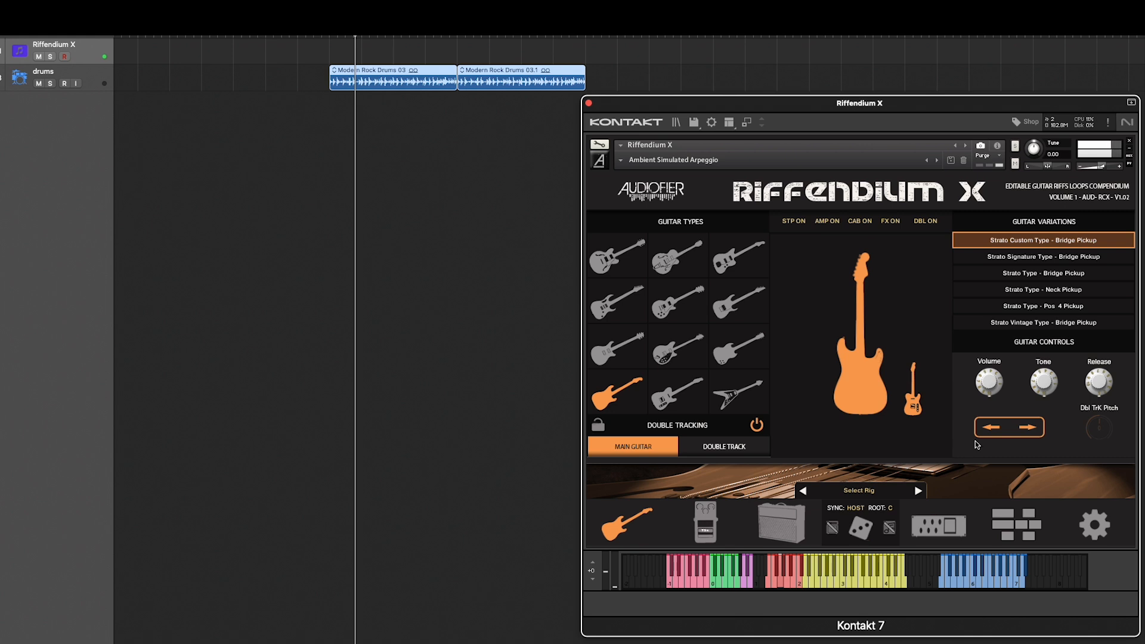
click(1004, 524)
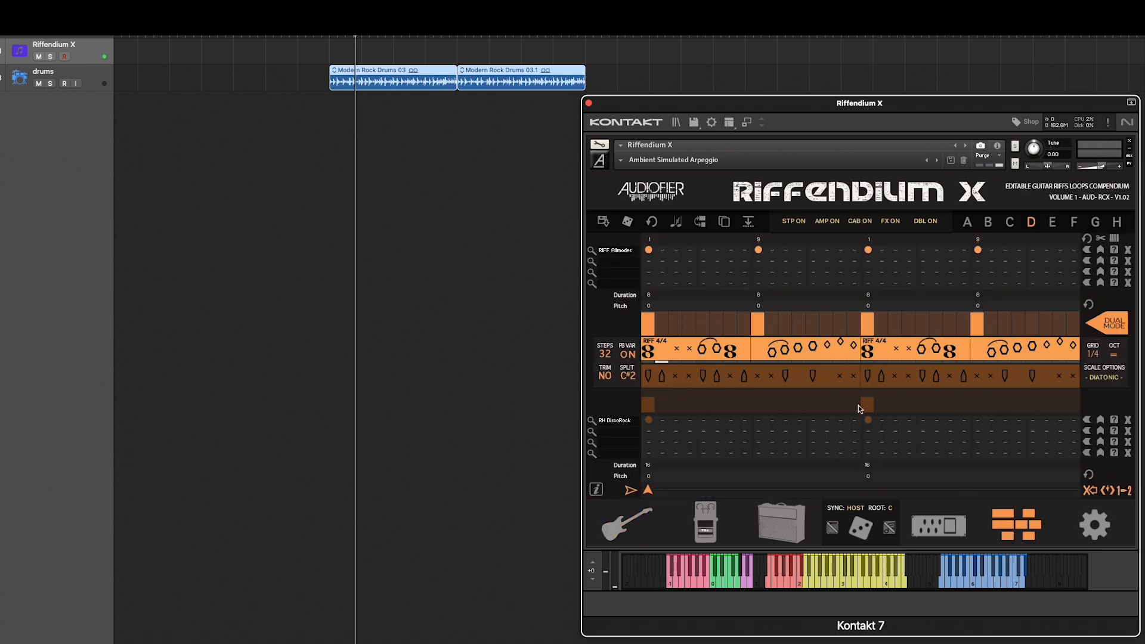